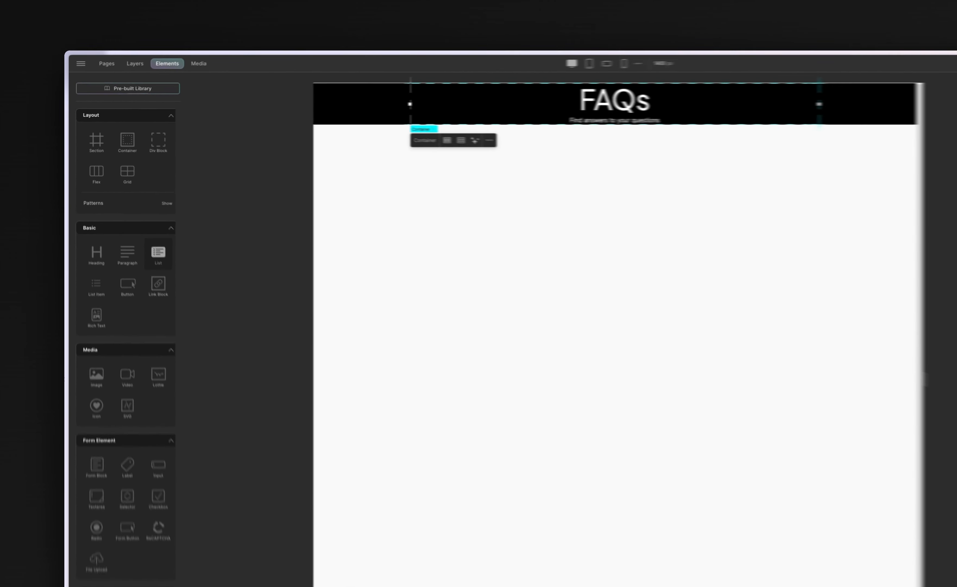
Add a list below the subheading in the FAQs section and detach its droip-list class
left_click(134, 216)
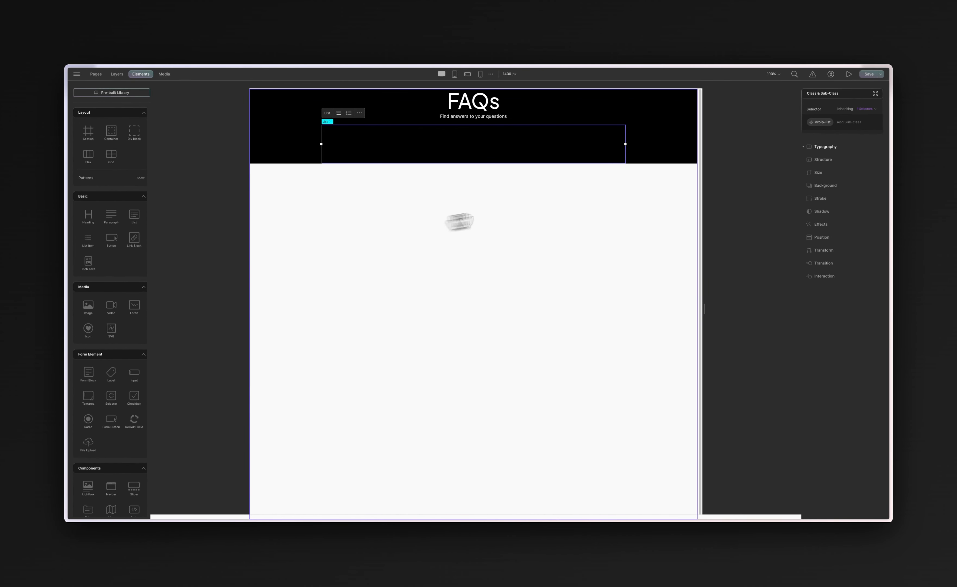
left_click(831, 122)
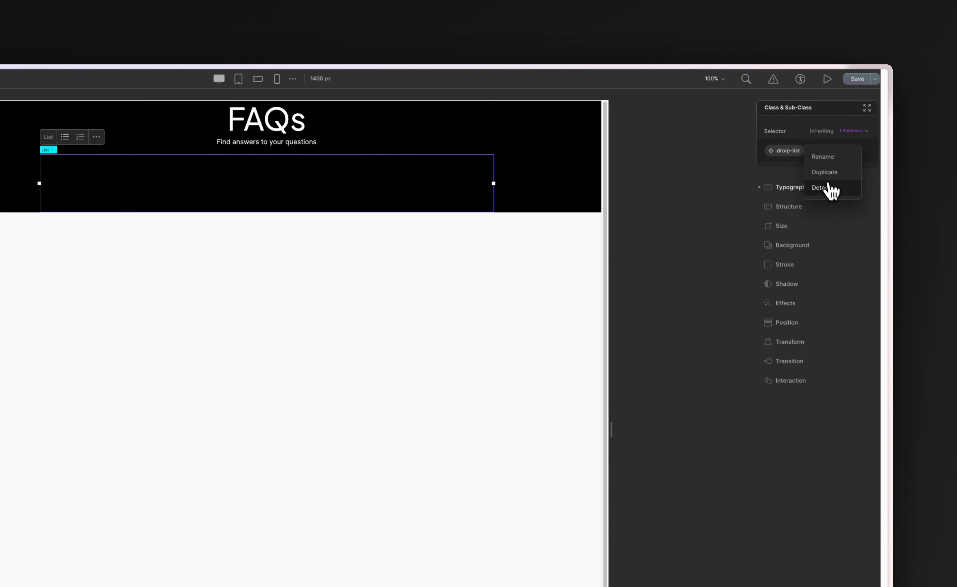
left_click(826, 180)
Assign a new class named faqs to the list
left_click(789, 150)
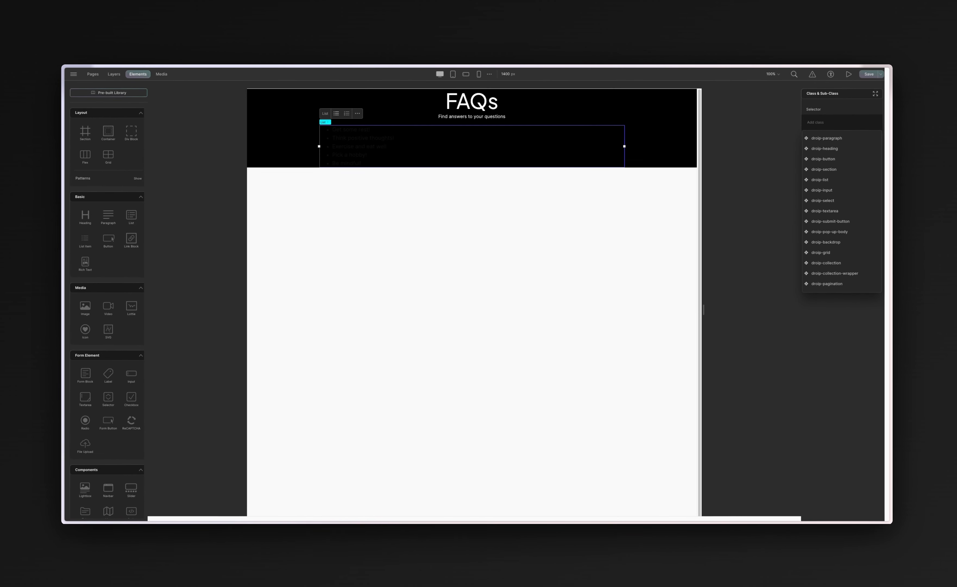
type("acc-")
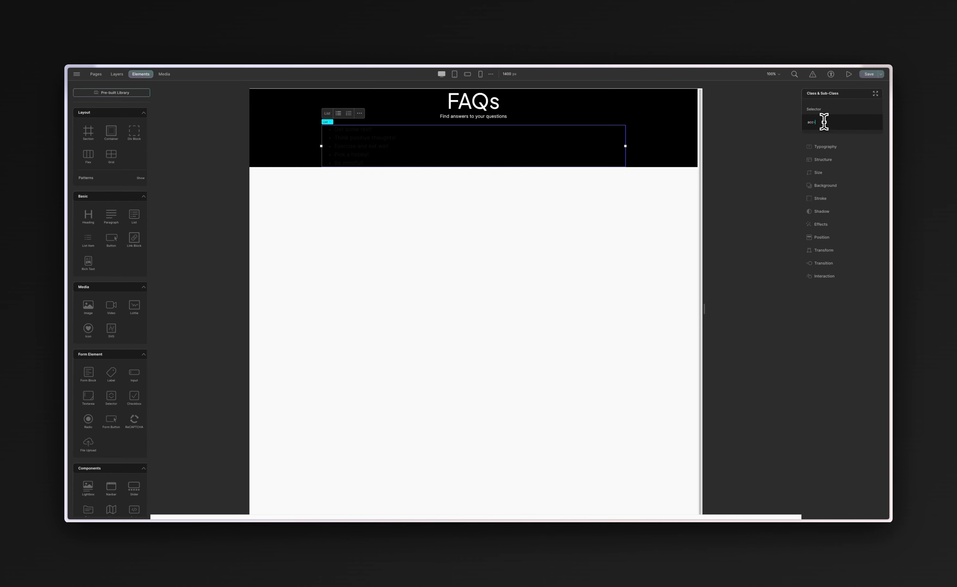
key("BackSpace")
key("BackSpace")
key("BackSpace")
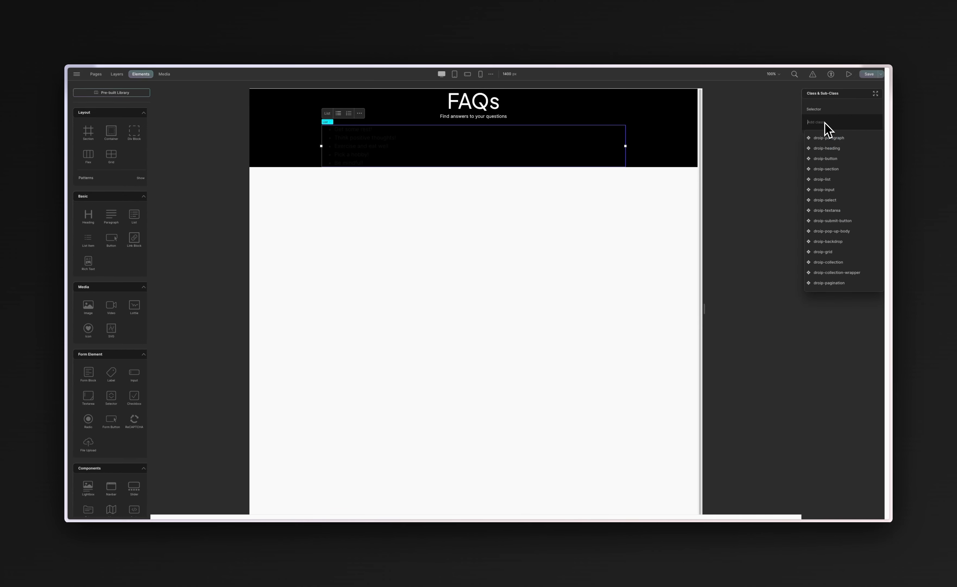
type("Faqs")
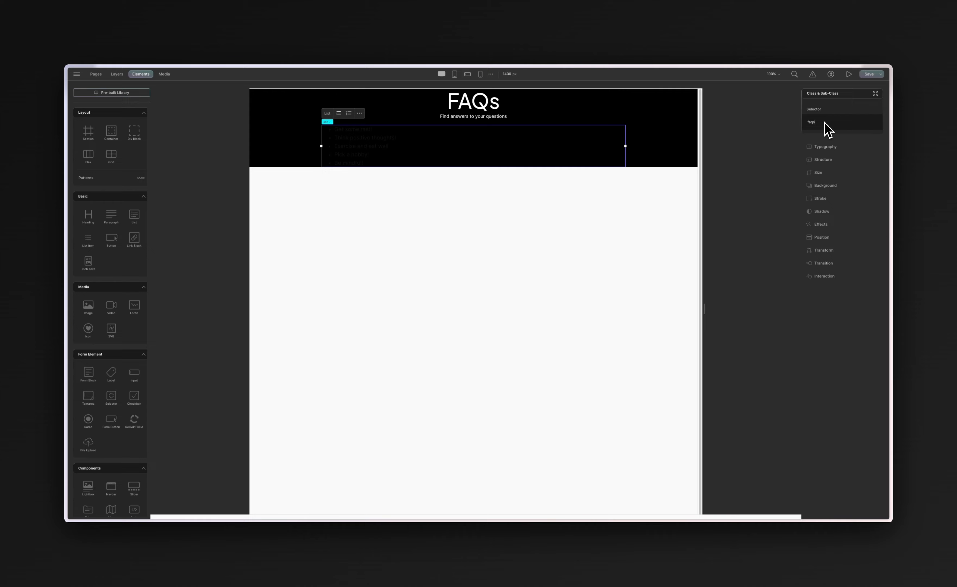
key("Return")
Rename the list's class to faqs-accordion
left_click(824, 125)
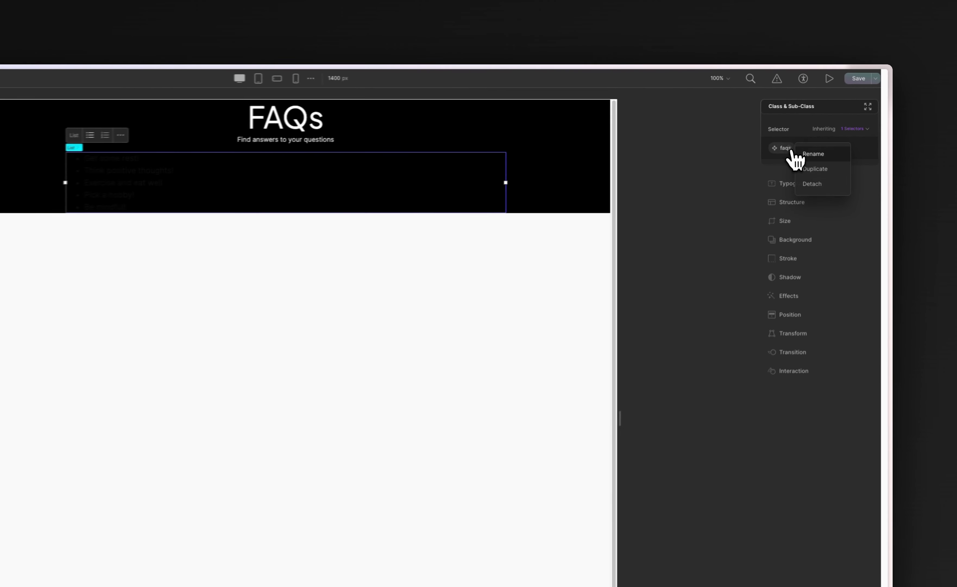
left_click(810, 154)
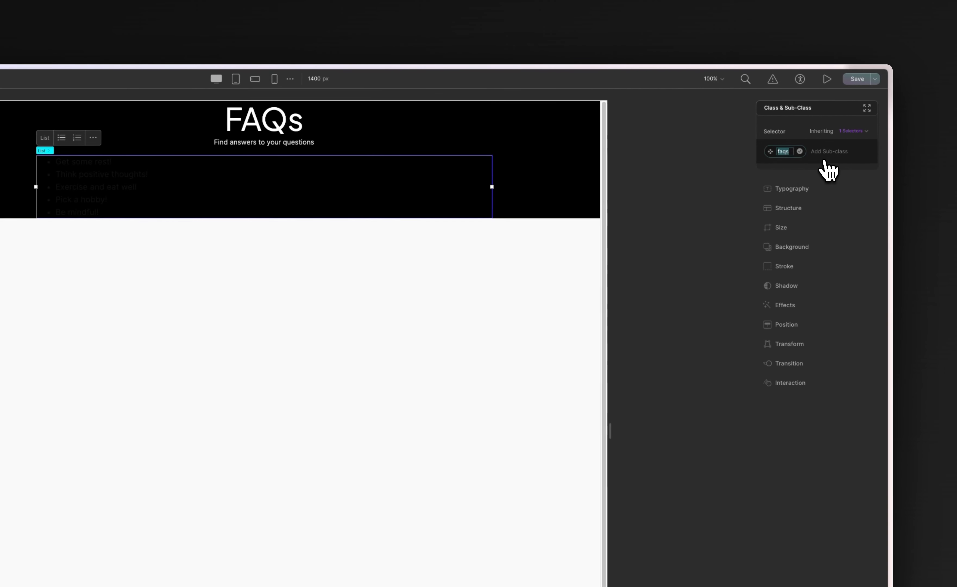
key("Right")
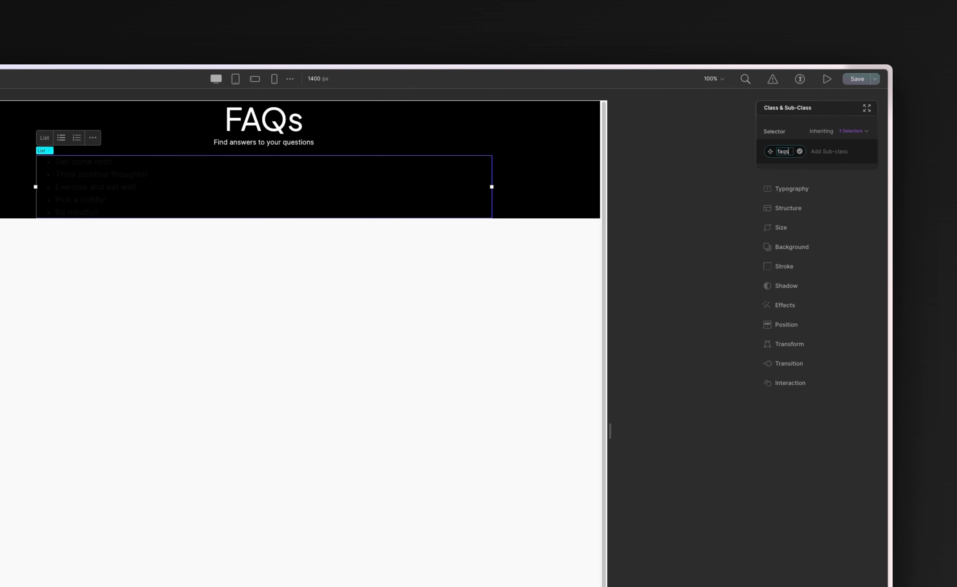
type("-accord")
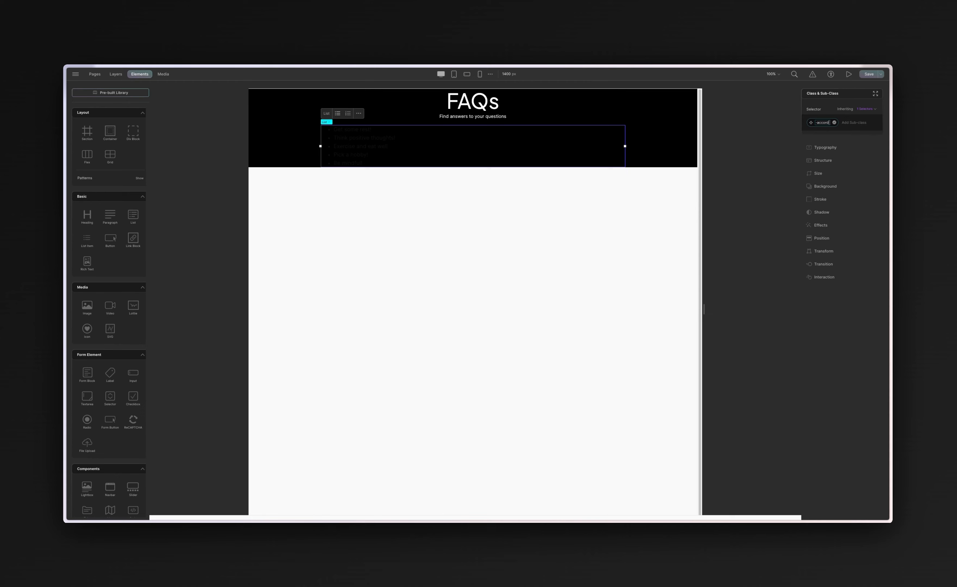
type("ion")
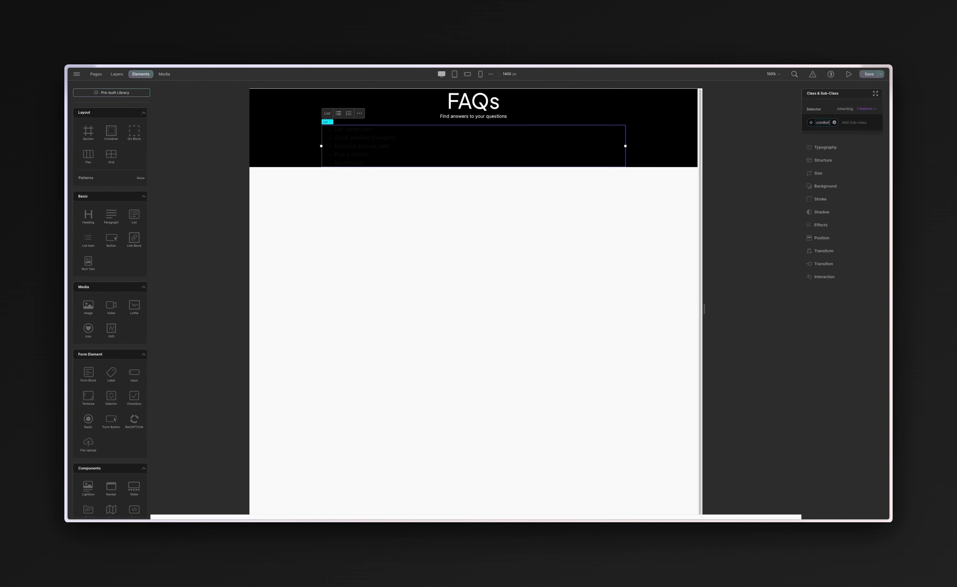
key("Return")
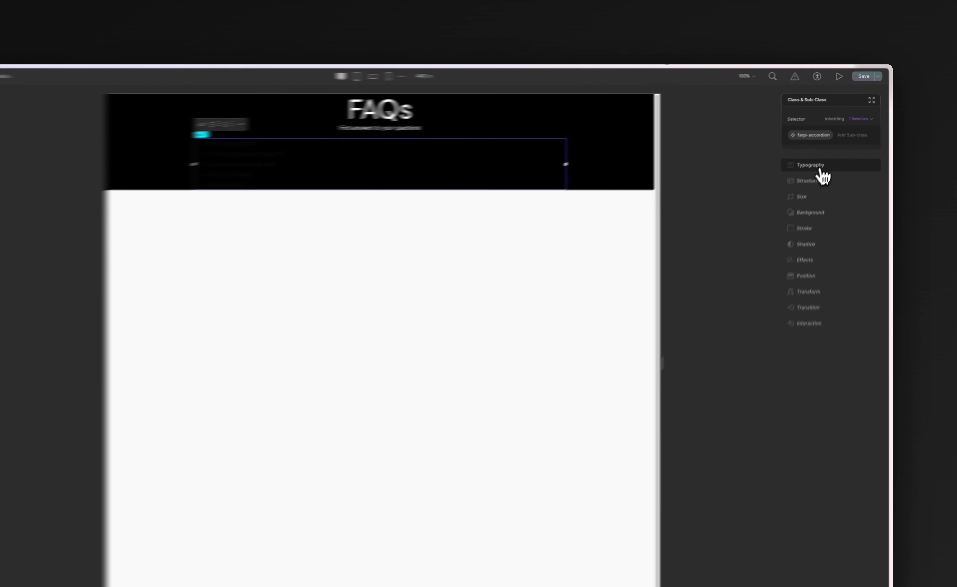
Set the text color of the faqs-accordion list to white (FFFFFF)
left_click(825, 146)
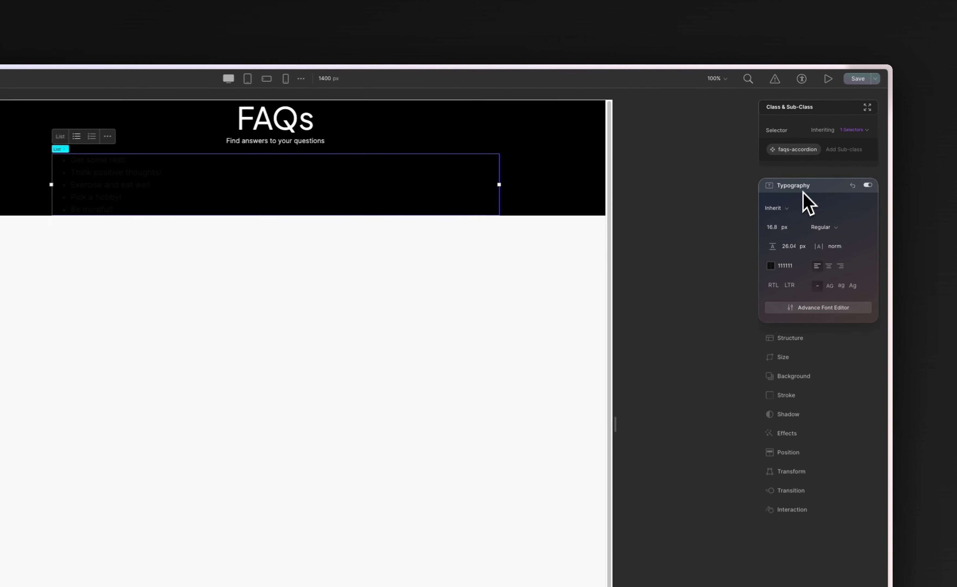
left_click(771, 266)
left_click(667, 185)
left_click_drag(668, 187, 618, 125)
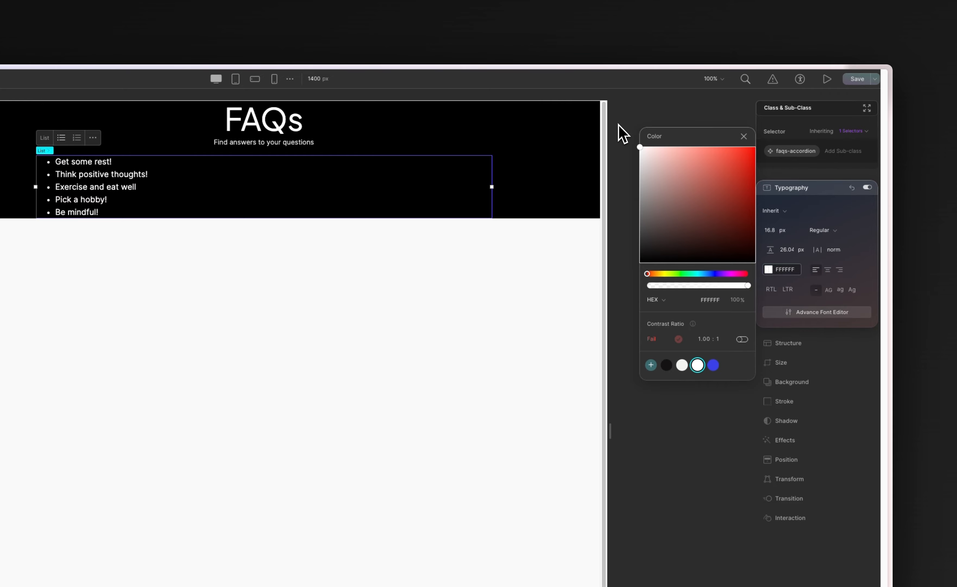
left_click(744, 136)
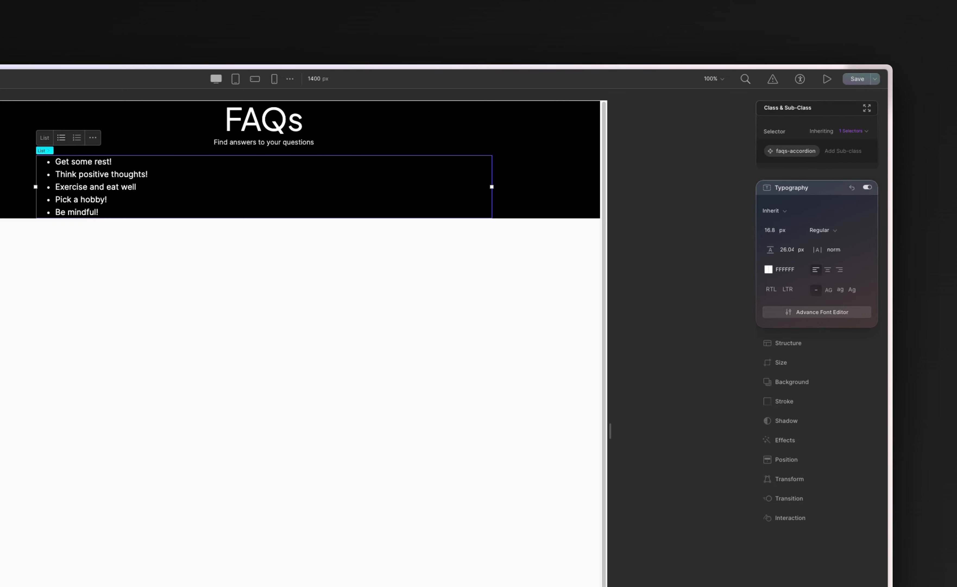
left_click(800, 192)
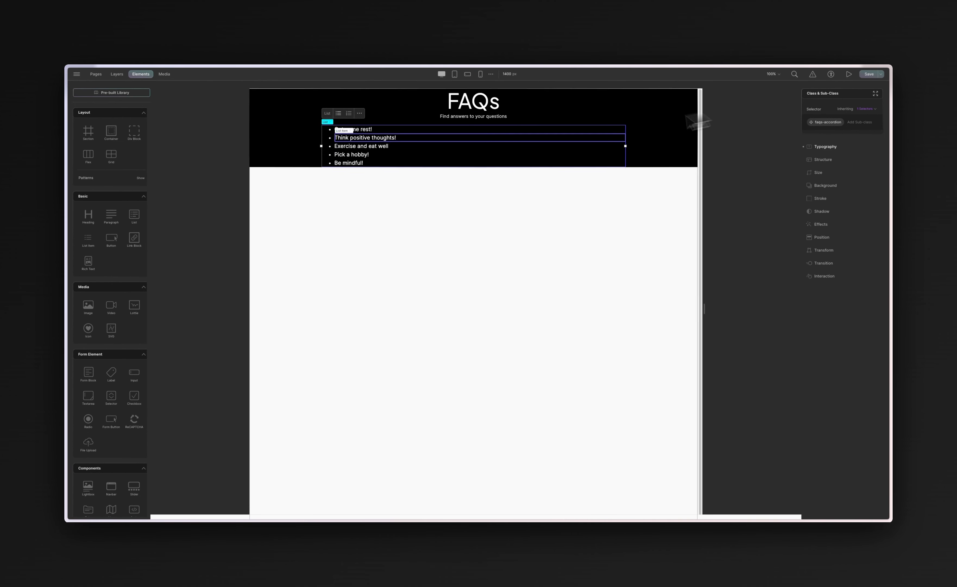
Save the page and check its live preview, returning to the Droip editor
left_click(869, 75)
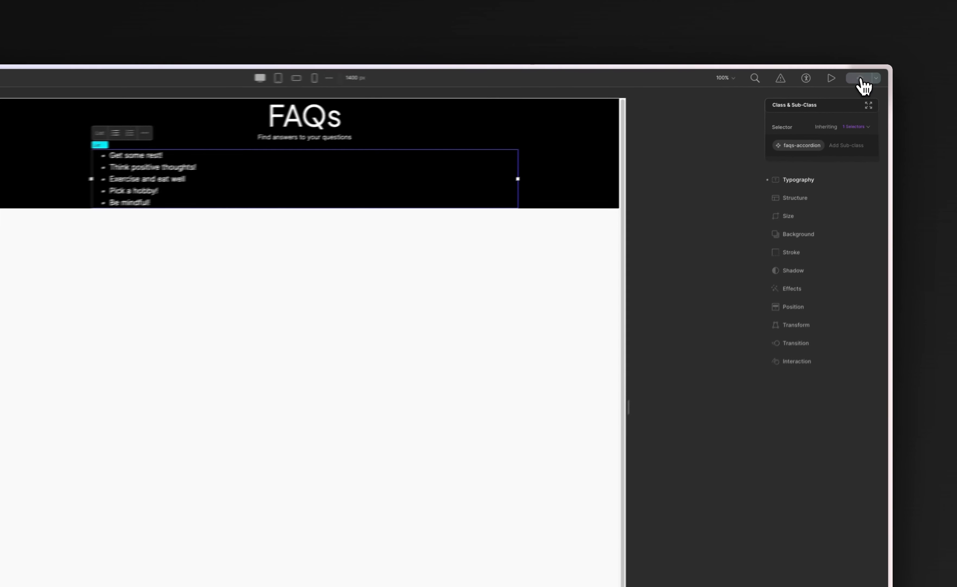
left_click(831, 78)
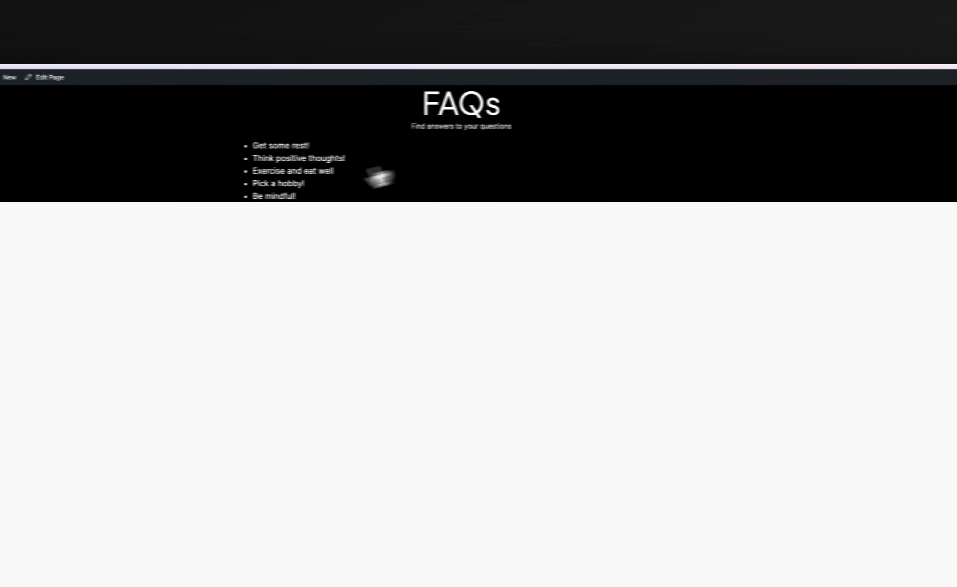
mouse_move(69, 200)
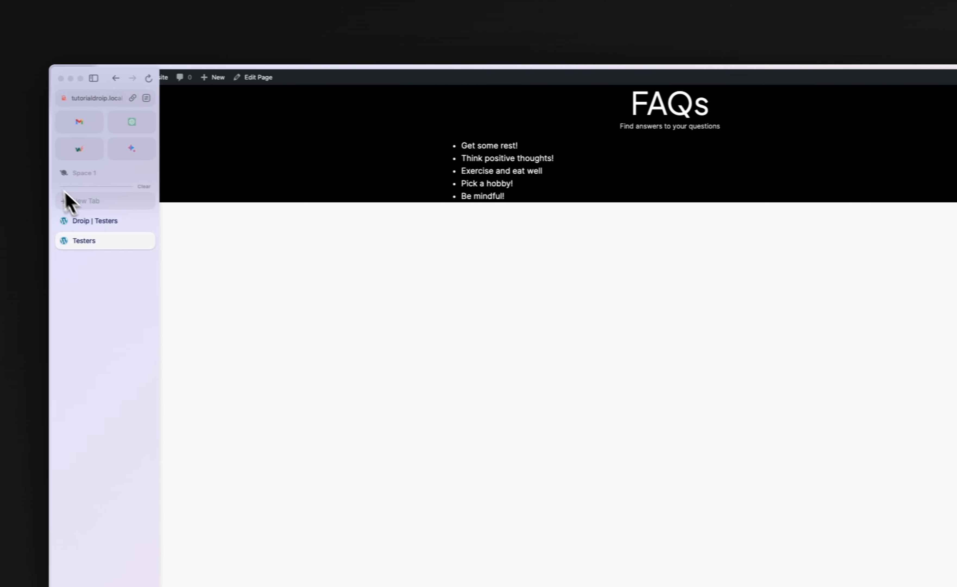
left_click(75, 221)
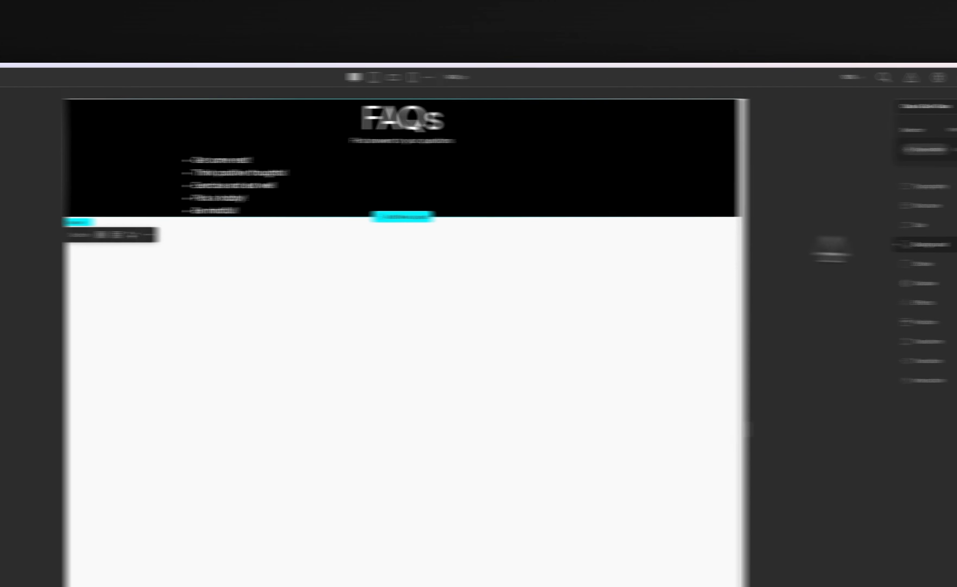
Set the top and bottom padding of the faq-section to 50 px and save the page
left_click(809, 208)
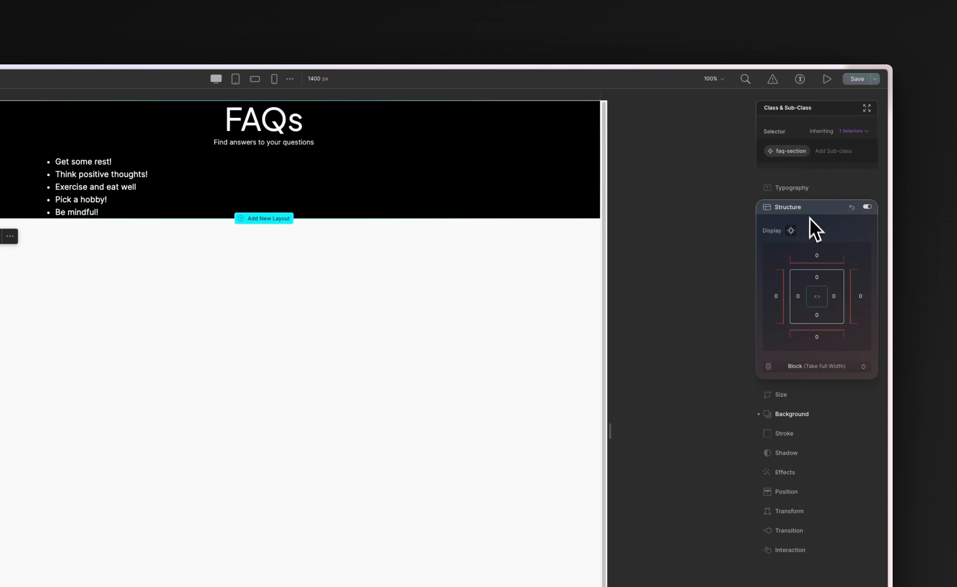
left_click(819, 277)
left_click(826, 304)
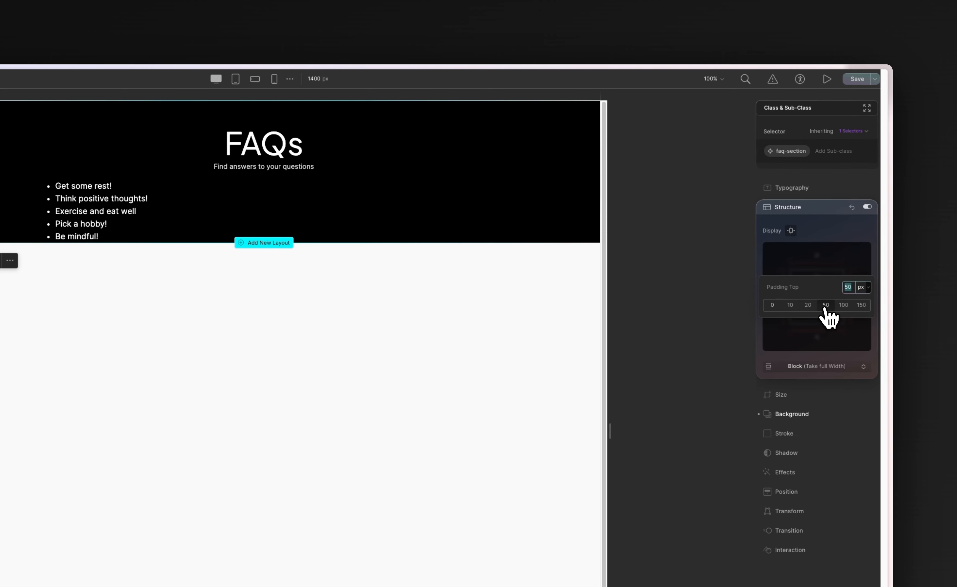
left_click(820, 316)
left_click(828, 307)
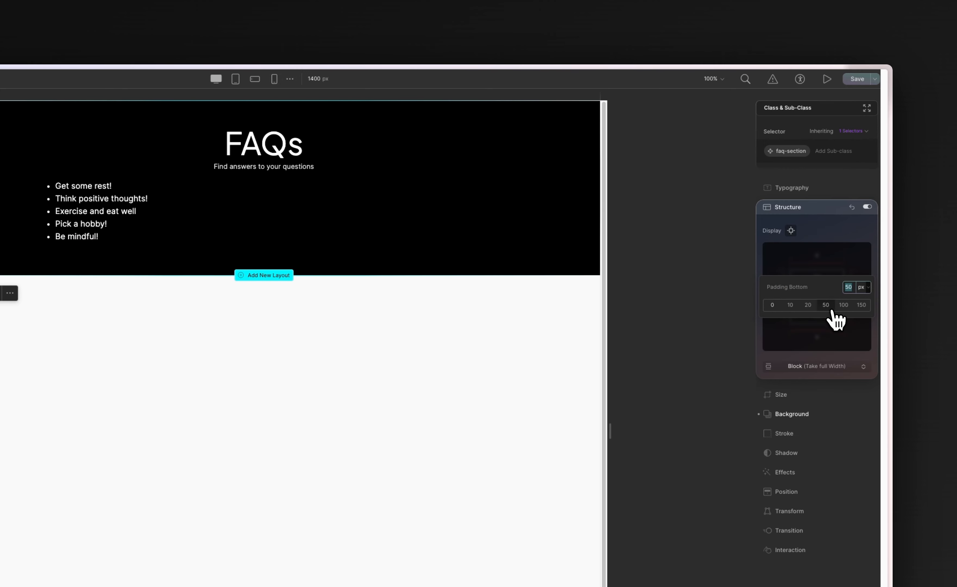
left_click(856, 79)
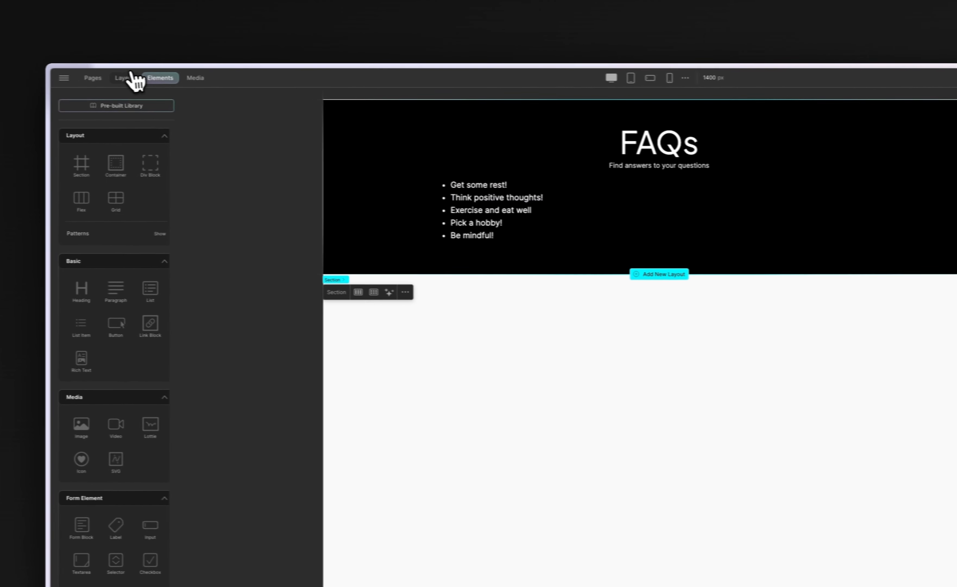
Rename the list layer inside the section's container as FAQs
left_click(126, 78)
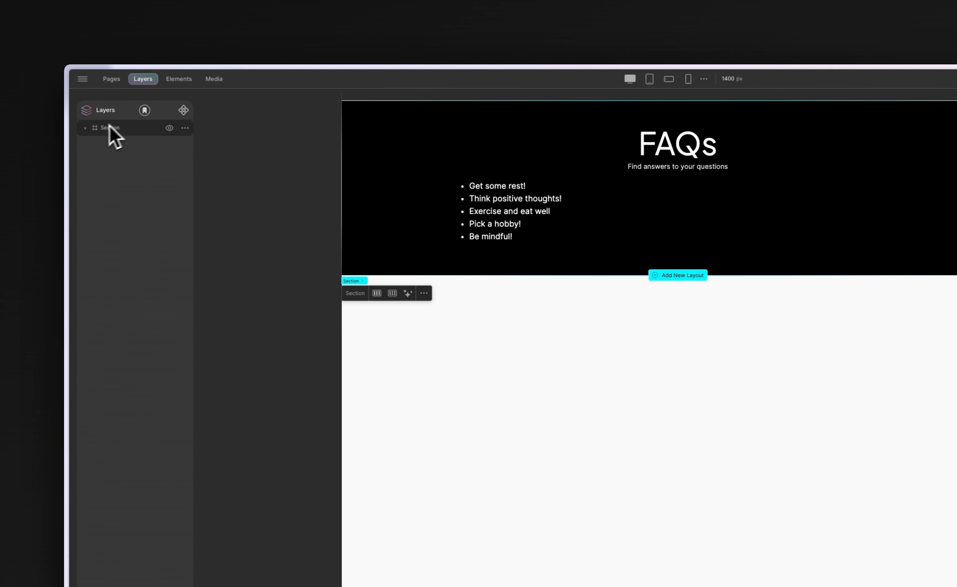
left_click(85, 128)
left_click(94, 143)
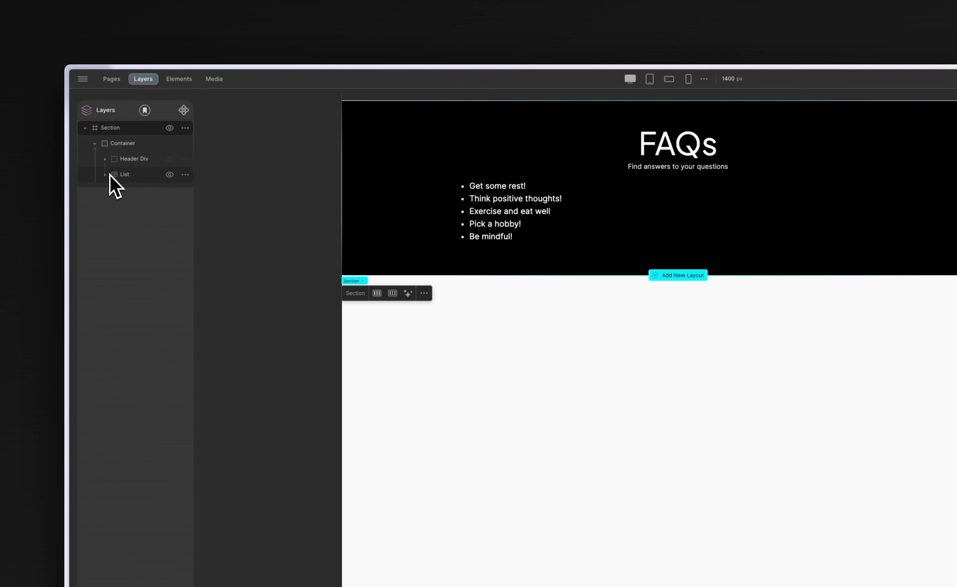
left_click(125, 174)
double_click(129, 177)
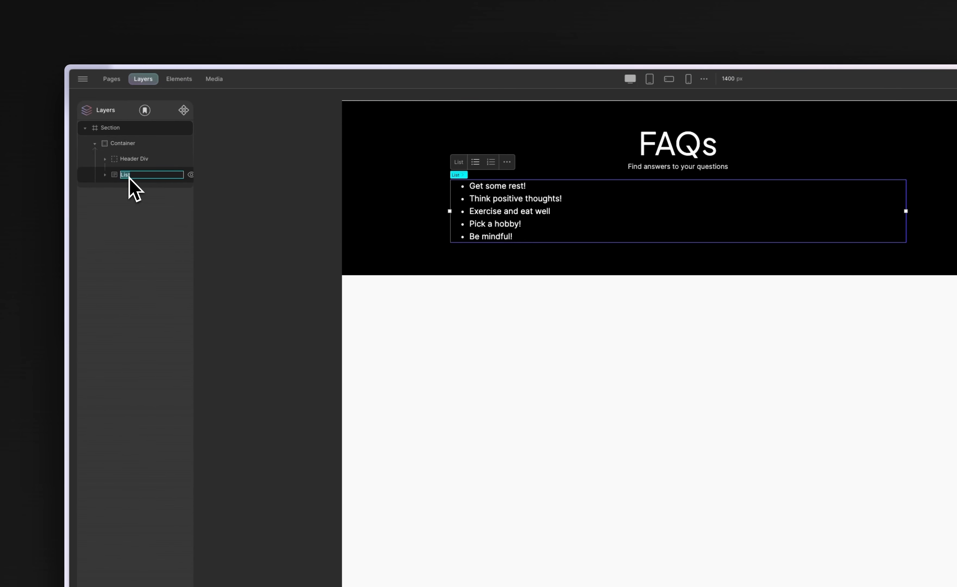
type("FAQSs")
key("Return")
Delete every list item in the FAQs list except the first one, "Get some rest!"
left_click(105, 175)
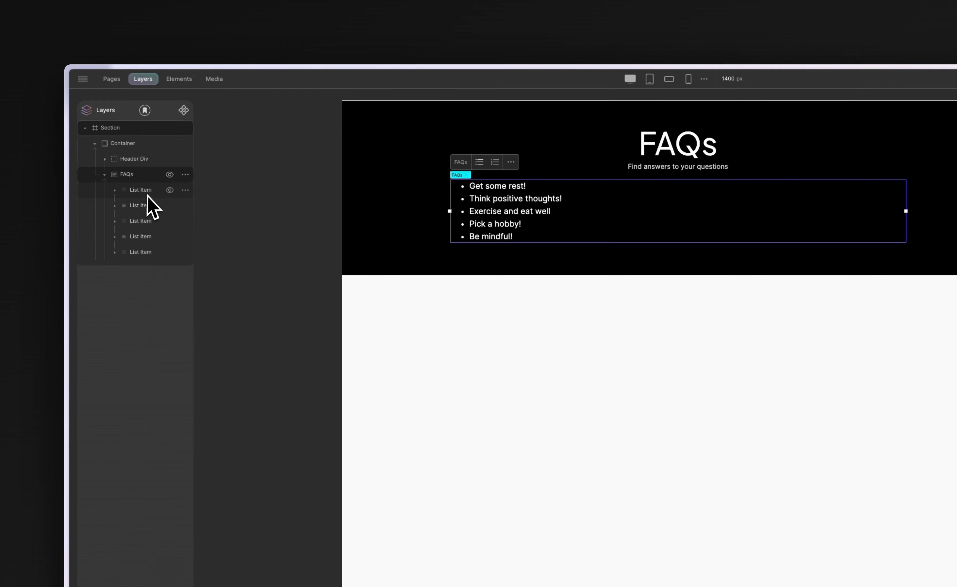
left_click(140, 189)
left_click(149, 209)
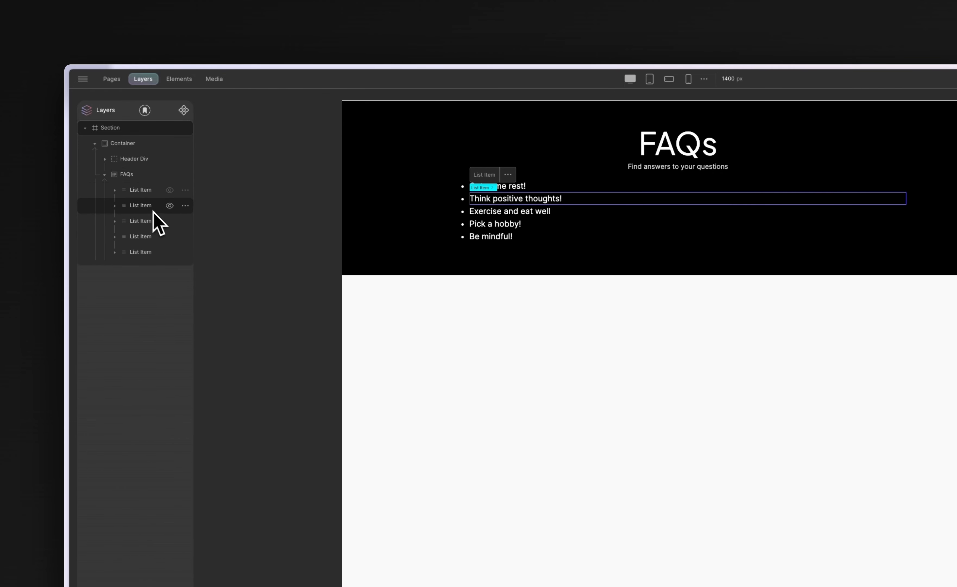
key("Delete")
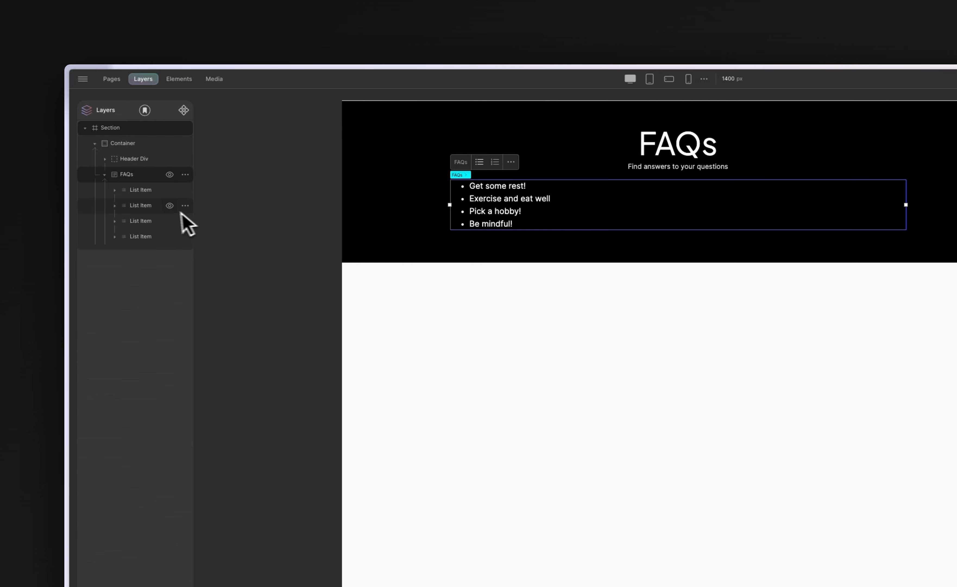
left_click(156, 210)
key("Delete")
key("Delete")
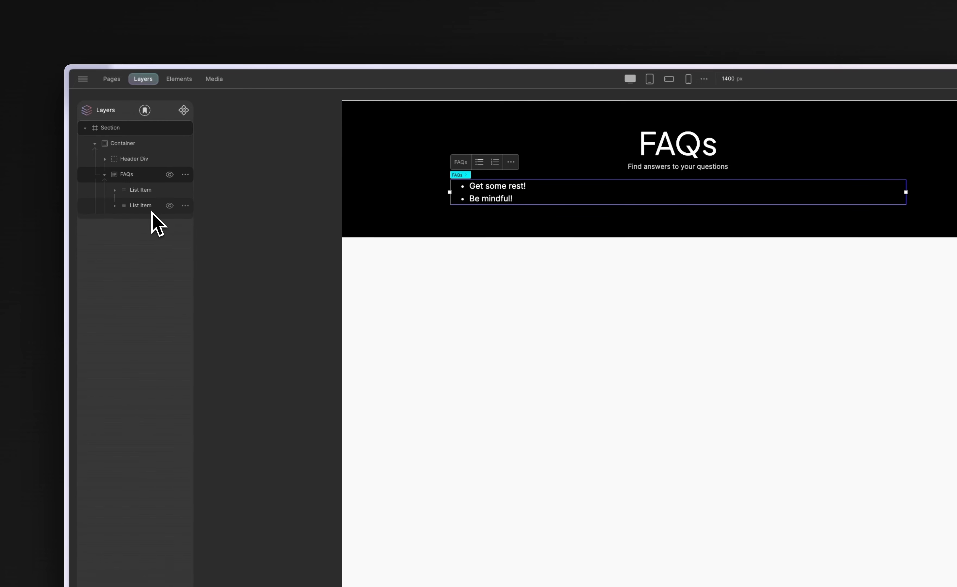
key("Delete")
Rename the remaining list item layer as Acc List
double_click(146, 191)
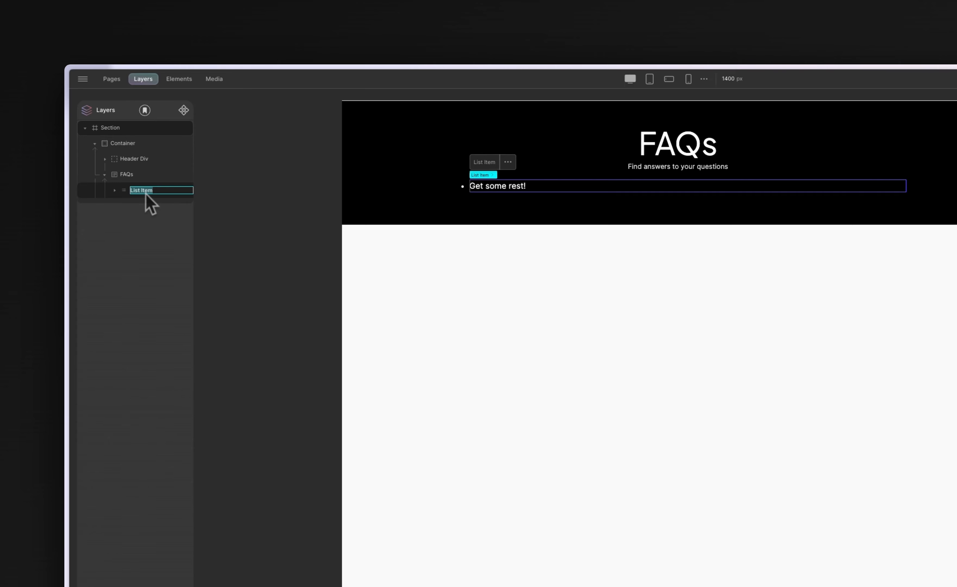
type("Acc List")
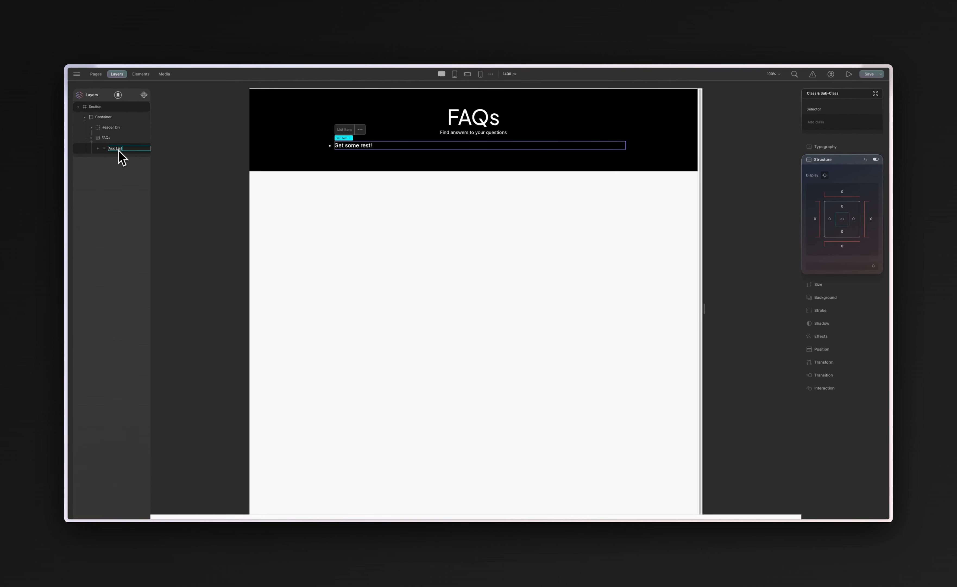
key("Return")
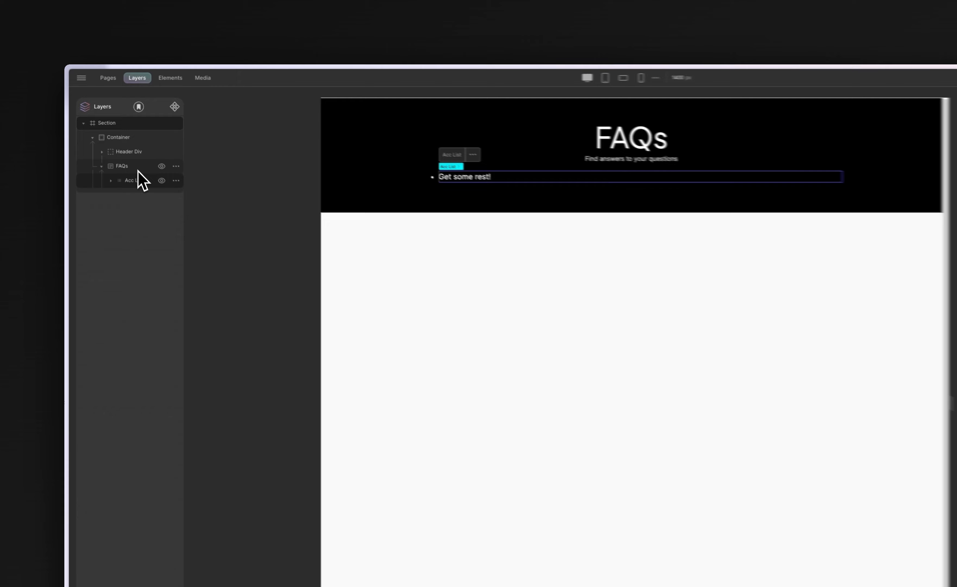
Set the left indention of the FAQs list to 0 px in its advanced font settings
left_click(117, 139)
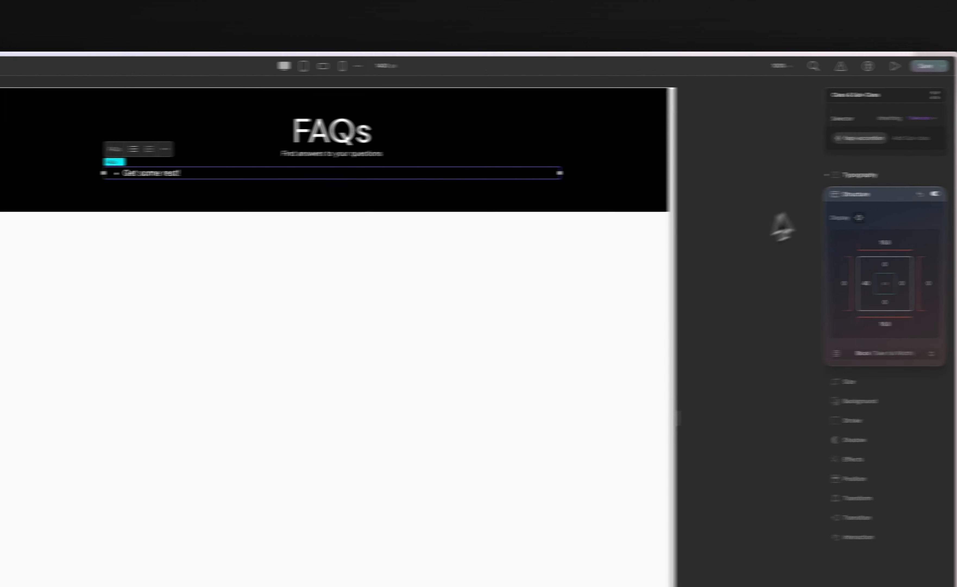
left_click(800, 180)
left_click(801, 301)
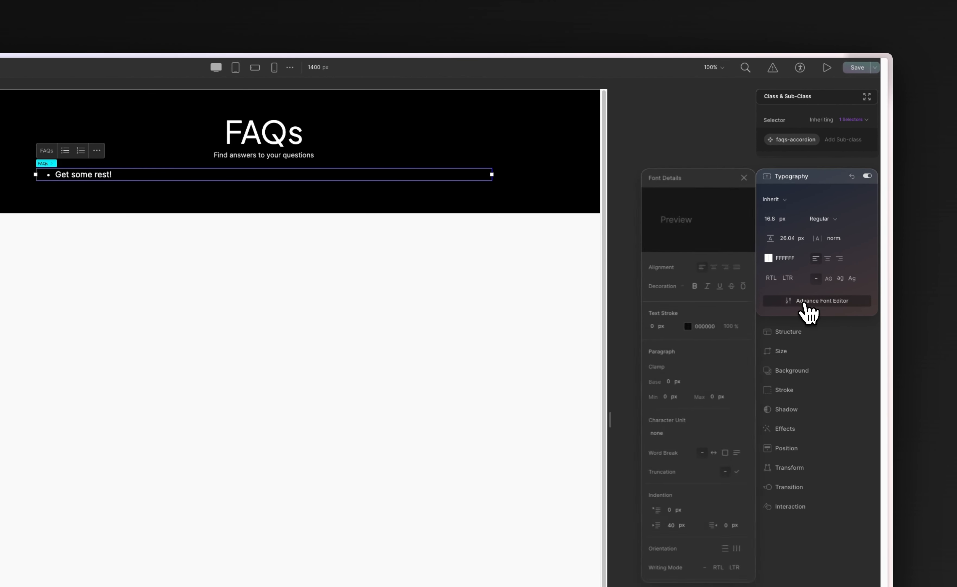
left_click_drag(708, 184, 295, 184)
left_click_drag(552, 193, 570, 194)
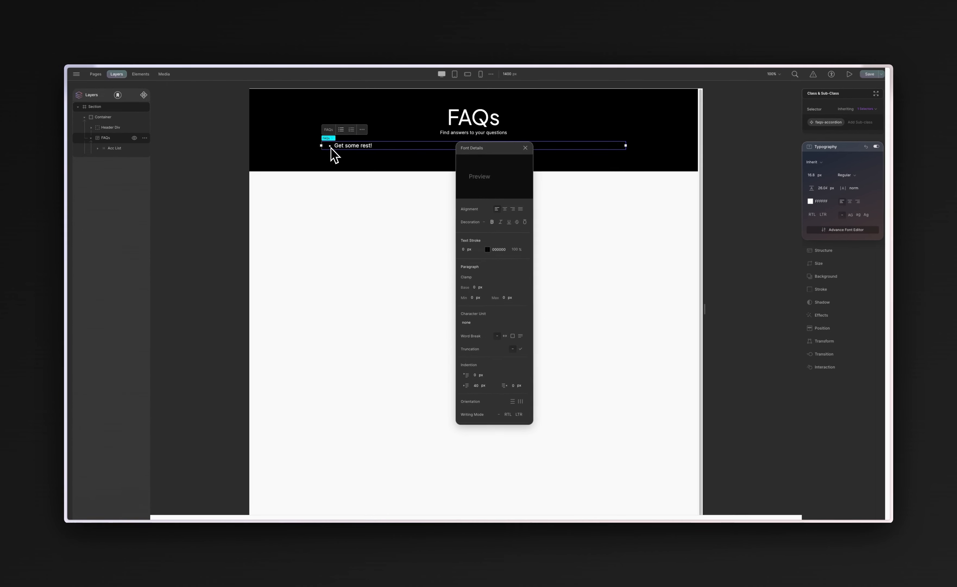
scroll(507, 298, "down", 2)
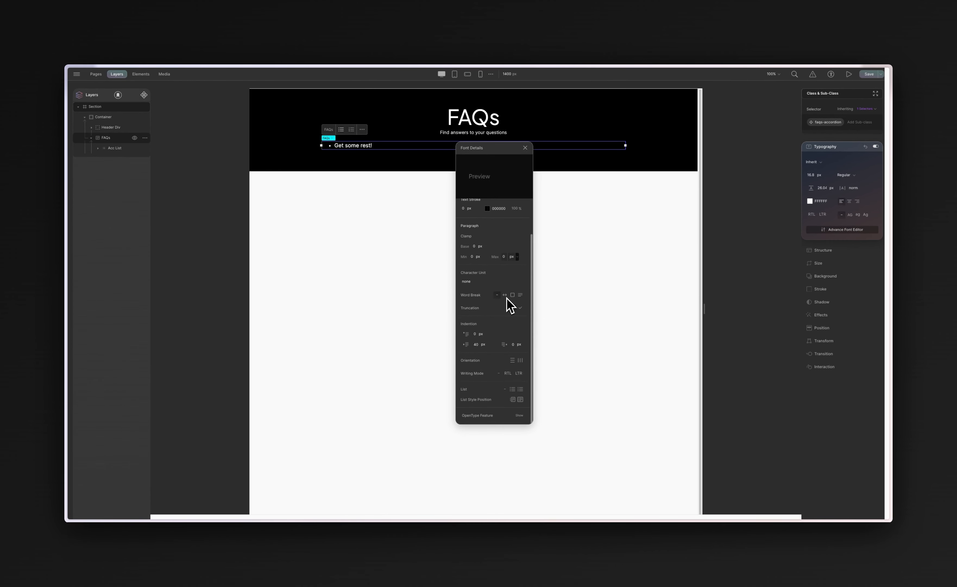
left_click(476, 344)
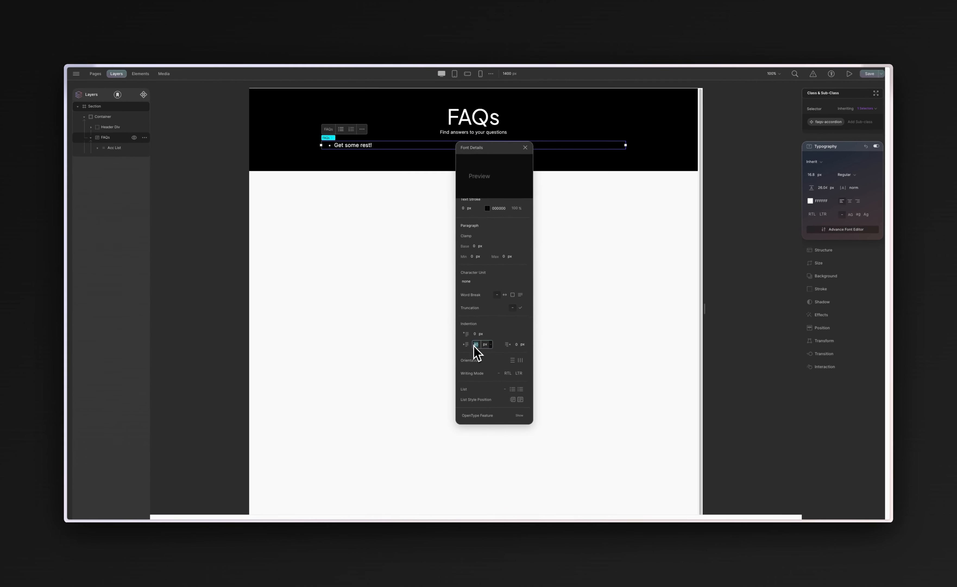
type("0")
key("Return")
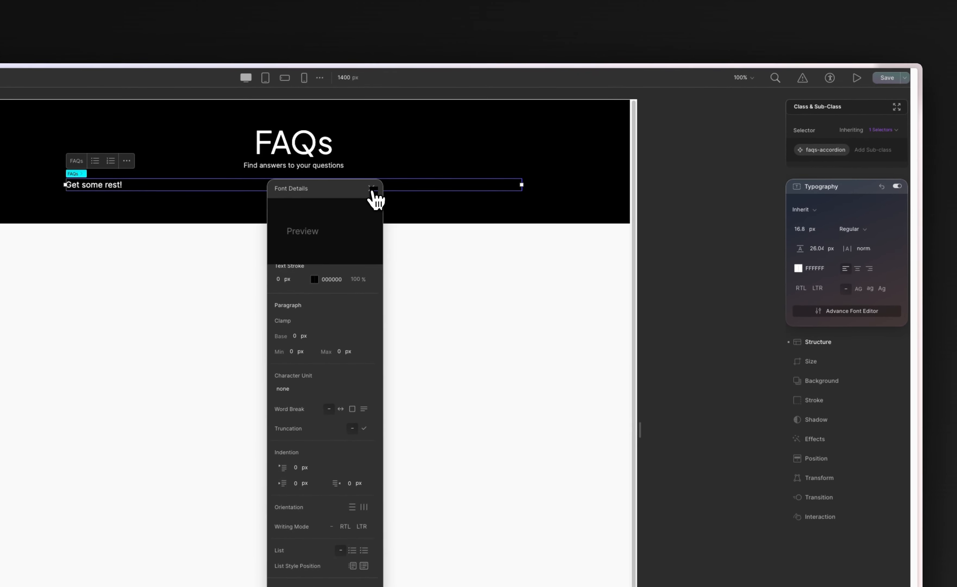
left_click(371, 189)
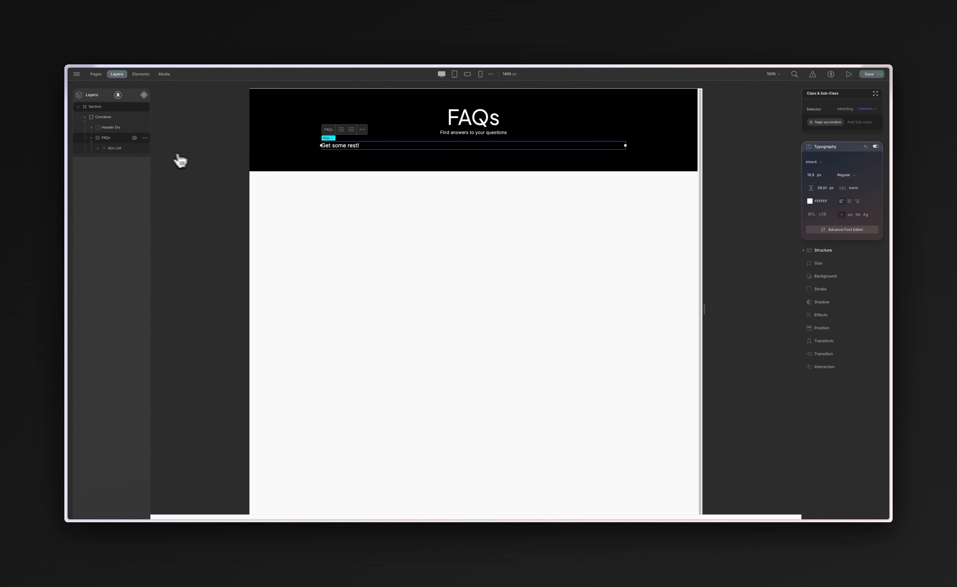
Delete the text element inside the Acc List item
left_click(111, 149)
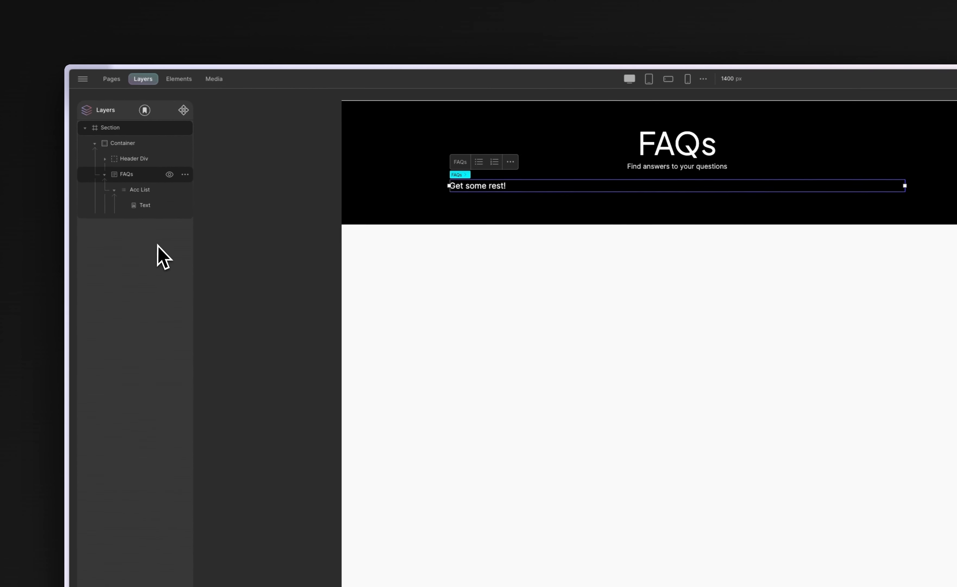
left_click(150, 210)
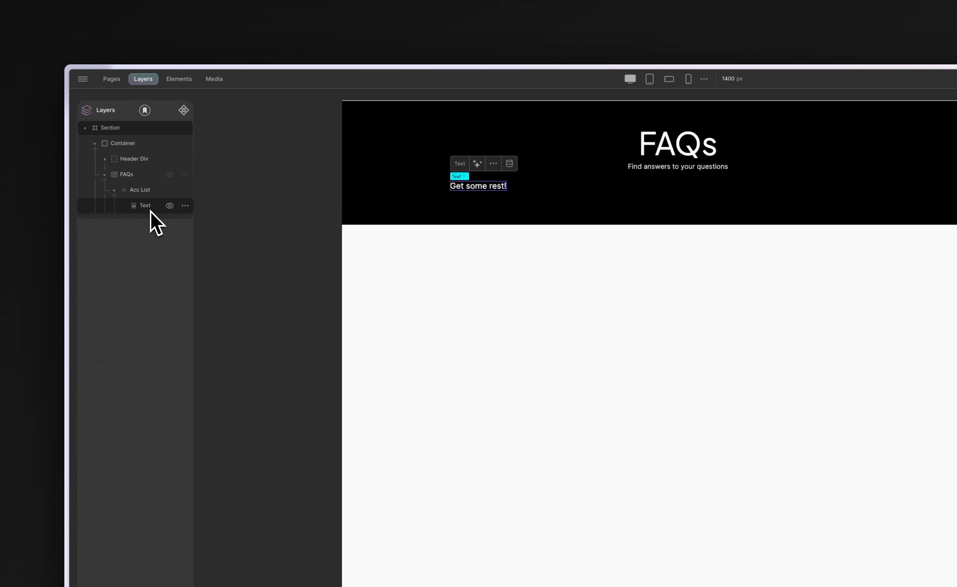
key("Delete")
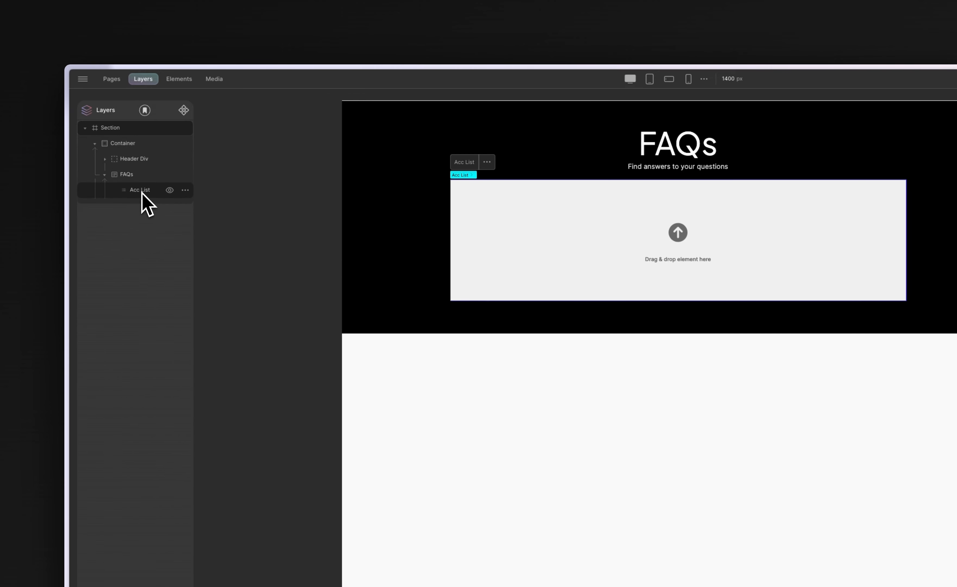
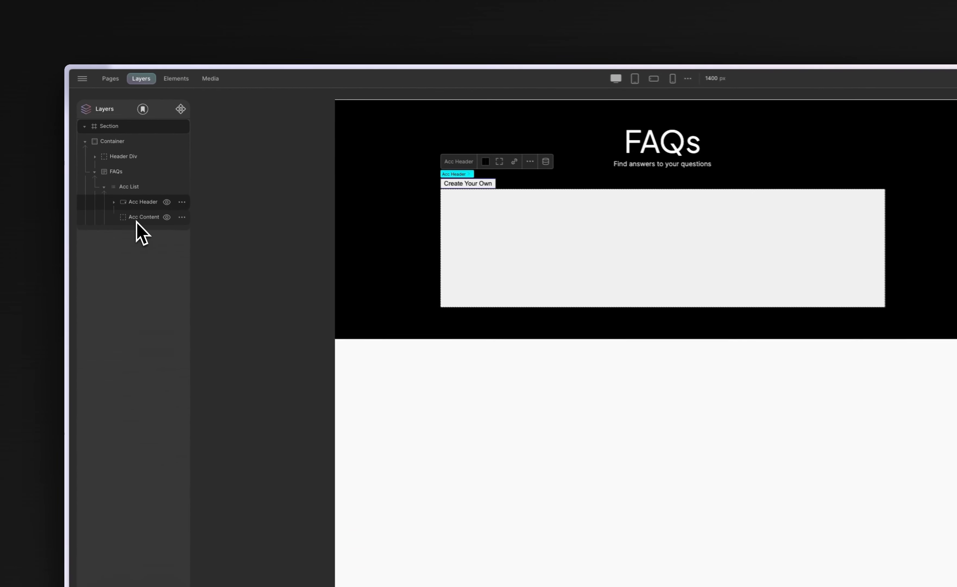
Assign the new class acc-content to the Acc Content layer
left_click(113, 184)
left_click(922, 130)
type("acc-co")
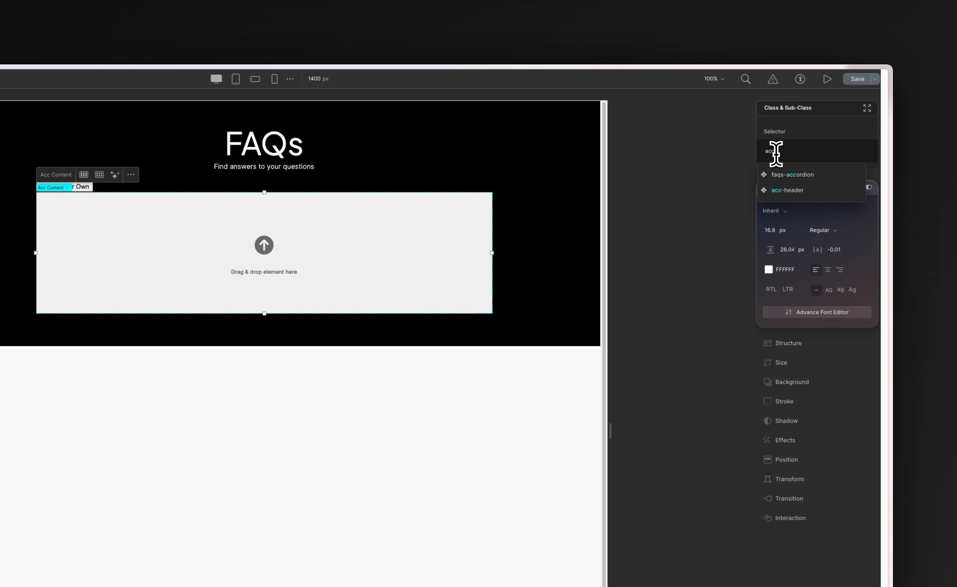
type("ntent")
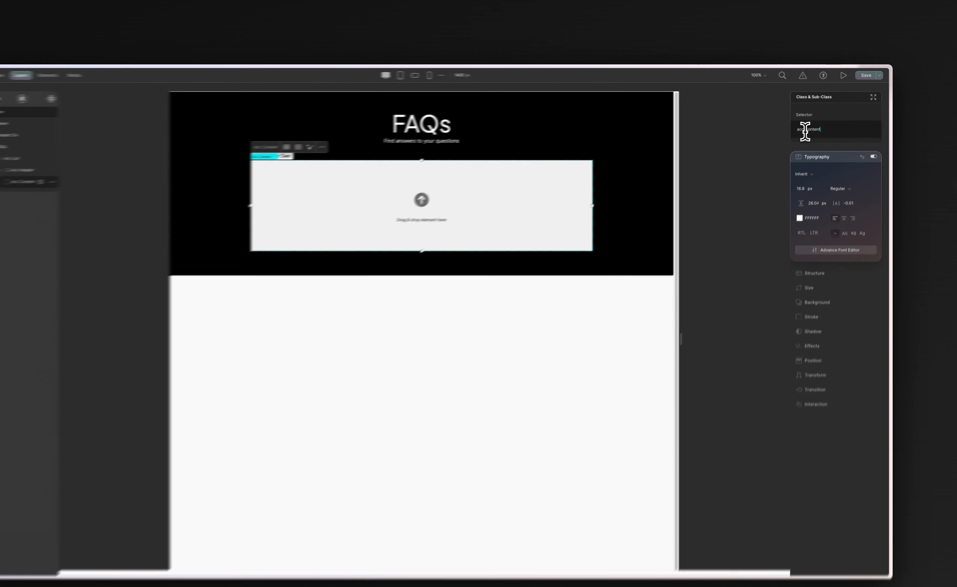
key("Return")
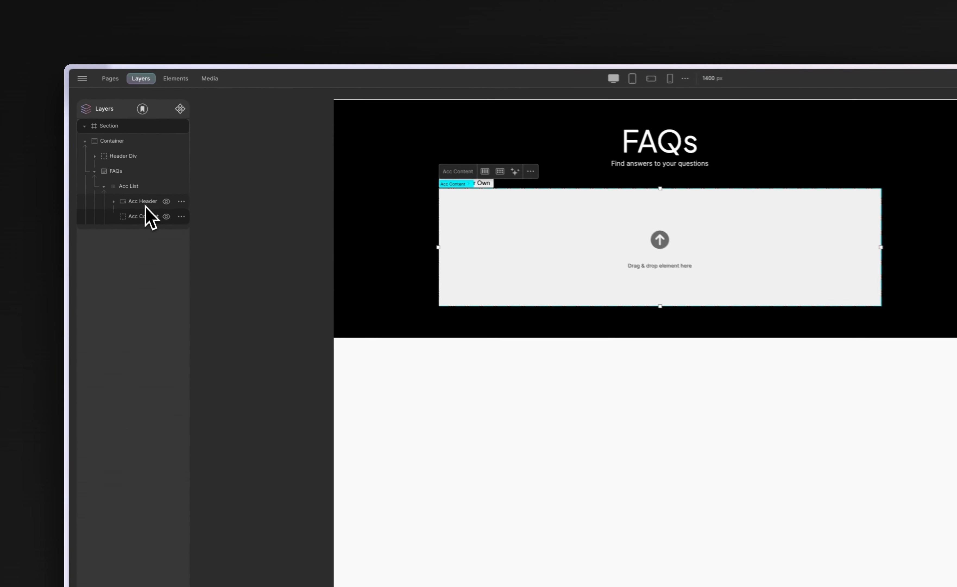
Make the background color of the Acc Header button fully transparent with 0% opacity
left_click(121, 160)
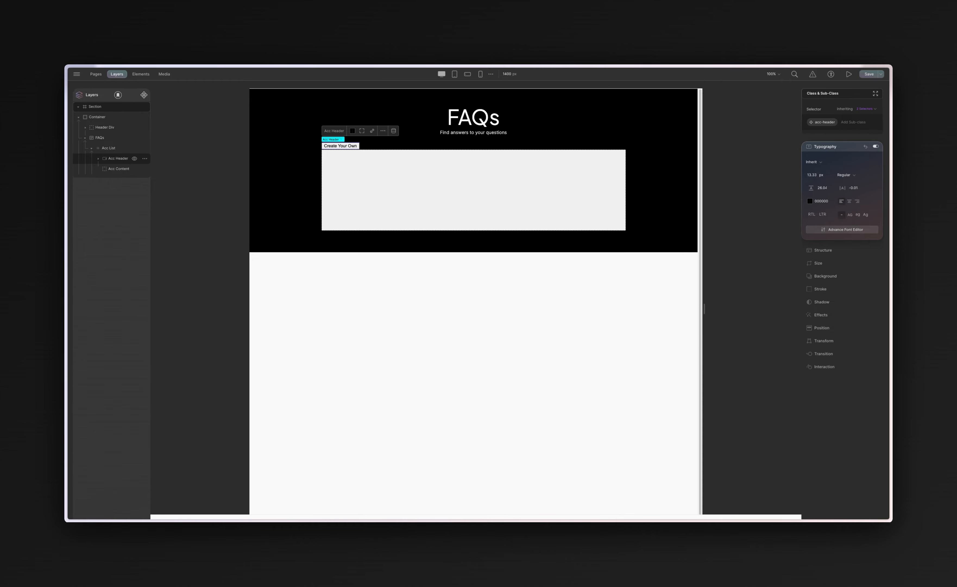
left_click(812, 147)
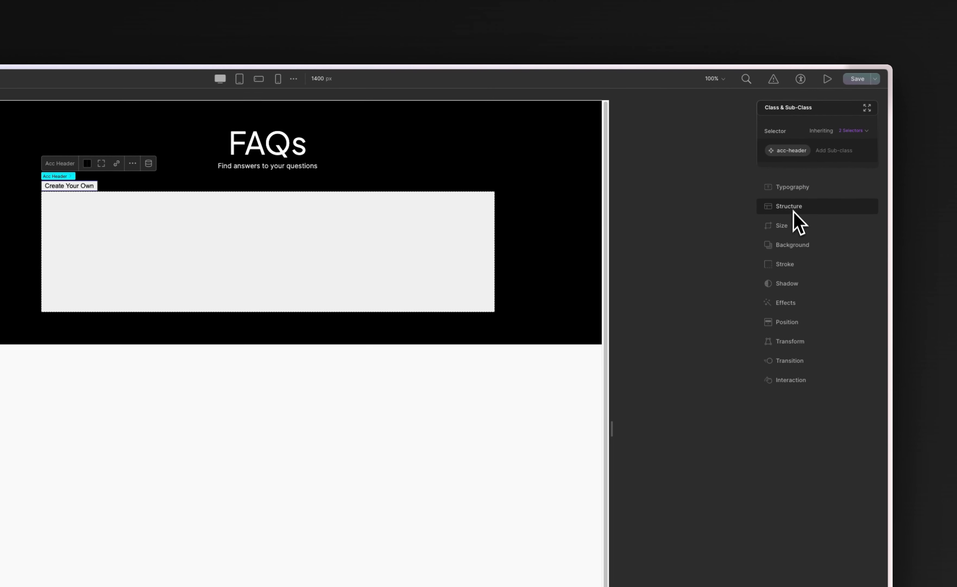
left_click(791, 246)
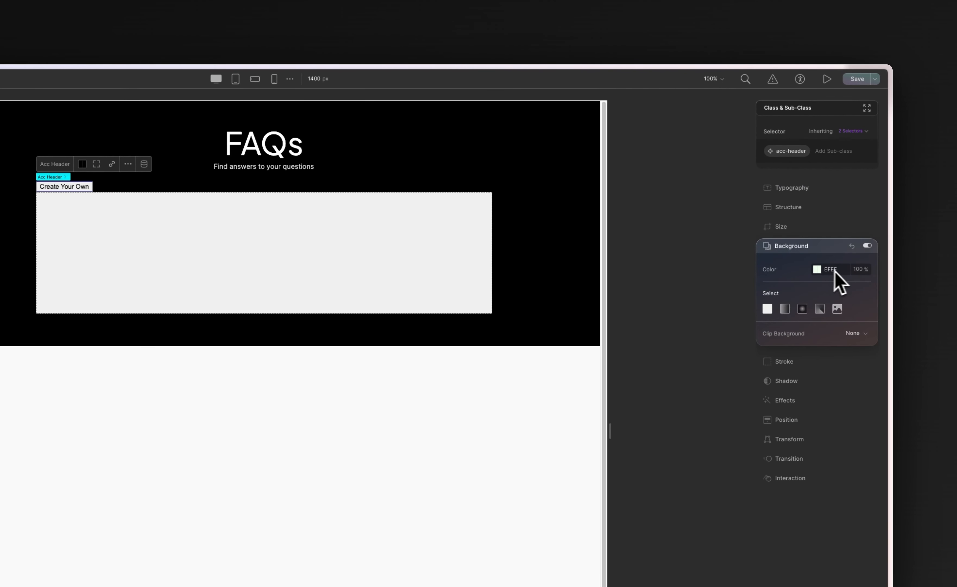
left_click(817, 271)
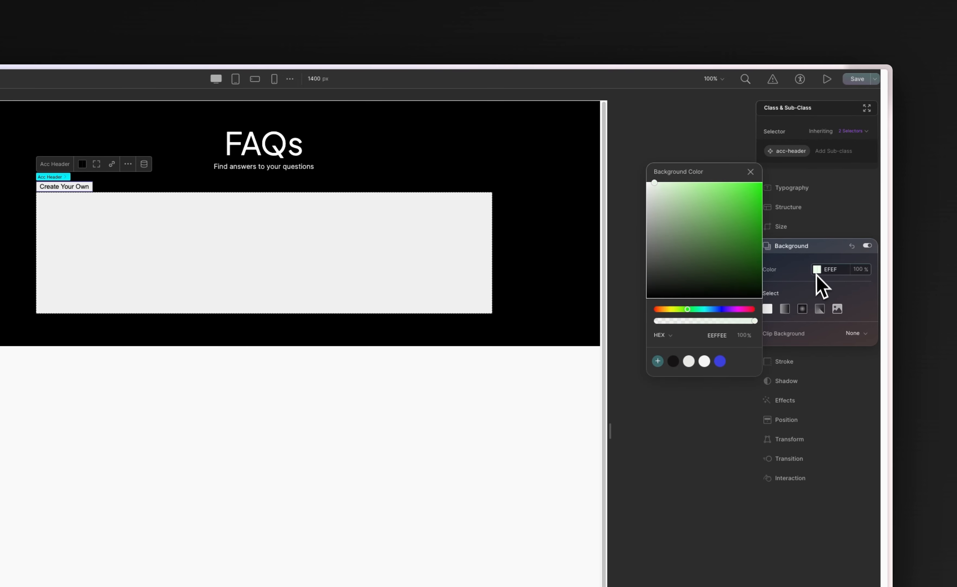
left_click_drag(755, 322, 642, 321)
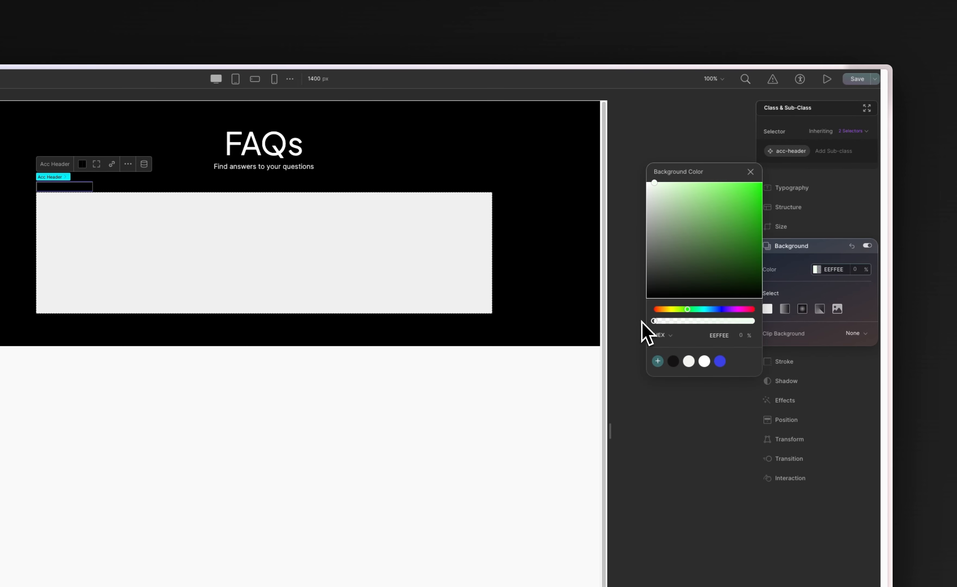
left_click(750, 172)
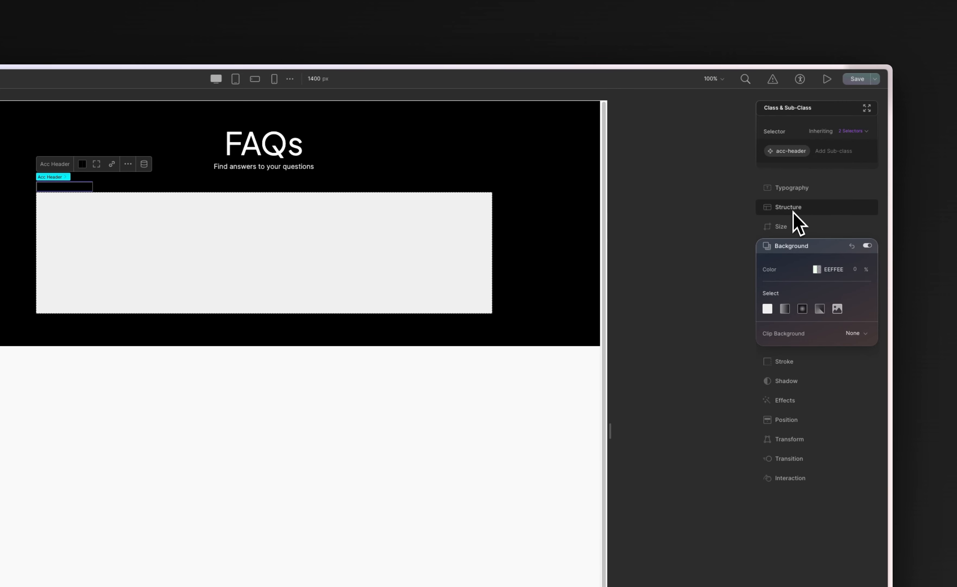
Set the text color of the Acc Header button to white (FFFFFF)
left_click(800, 189)
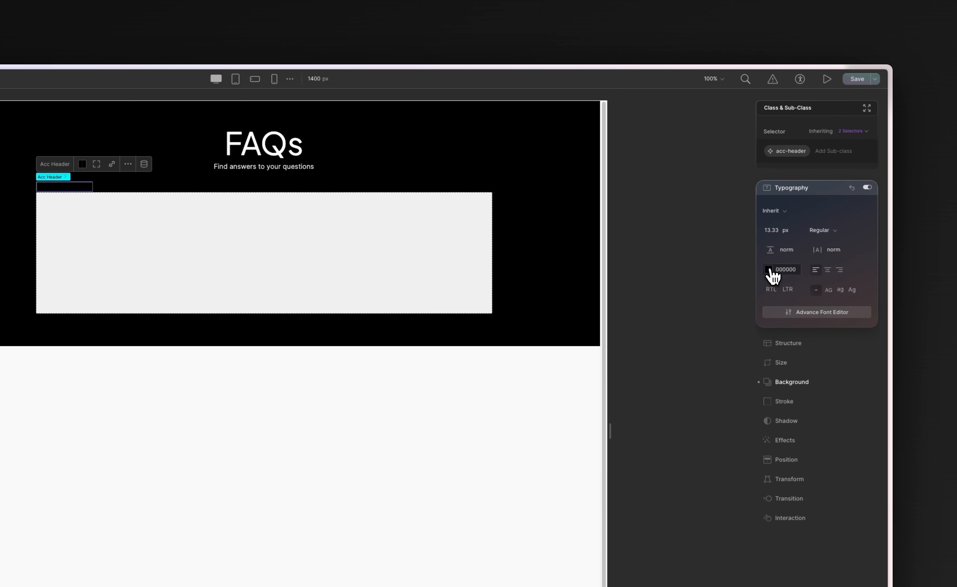
left_click(770, 269)
left_click_drag(676, 179, 563, 101)
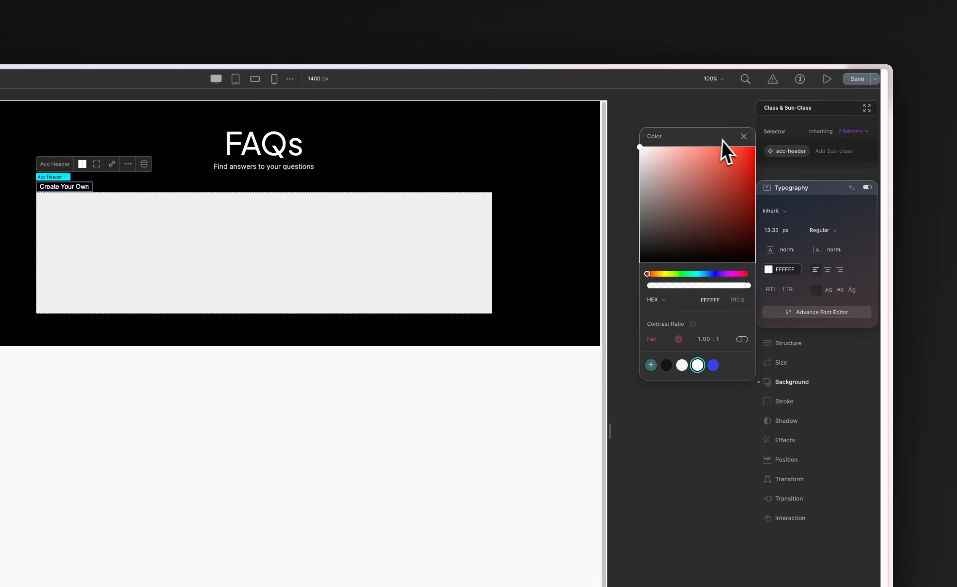
left_click(744, 136)
left_click(9, 203)
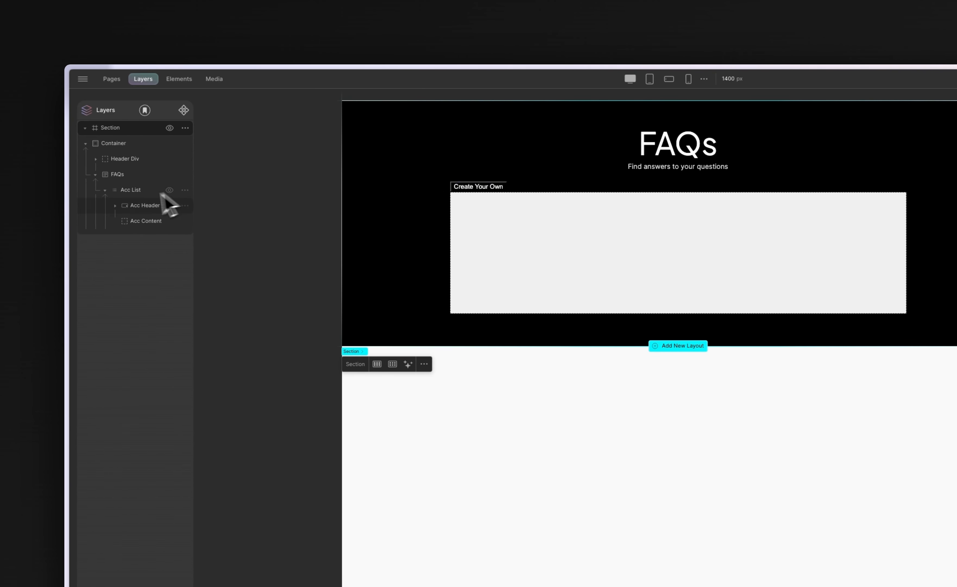
Set the border width of the Acc Header button to 0 px
left_click(142, 206)
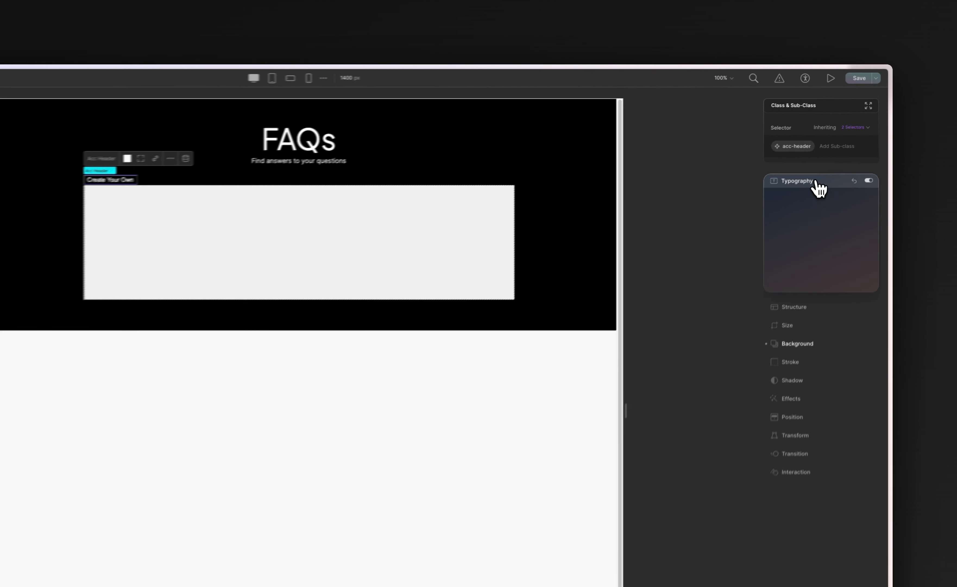
left_click(843, 150)
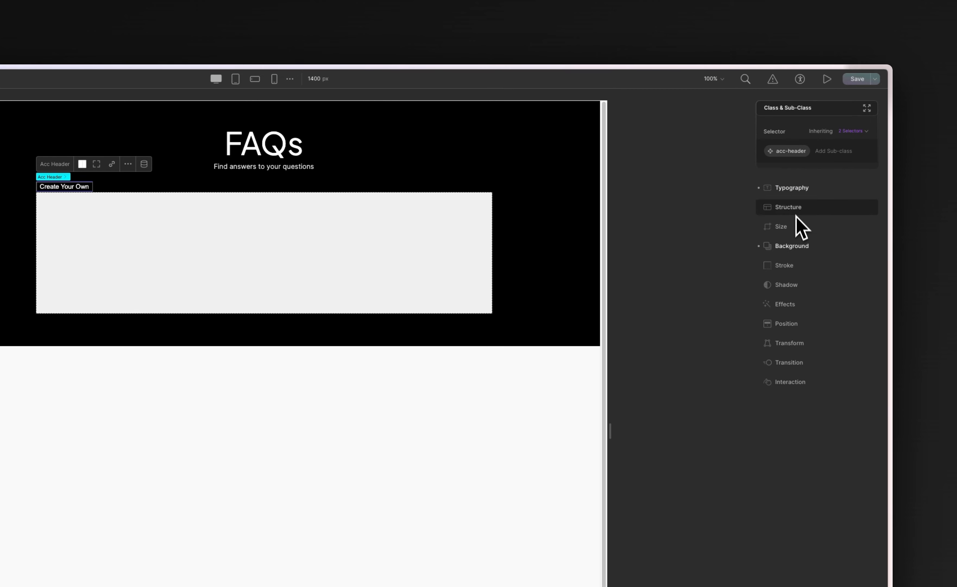
left_click(785, 266)
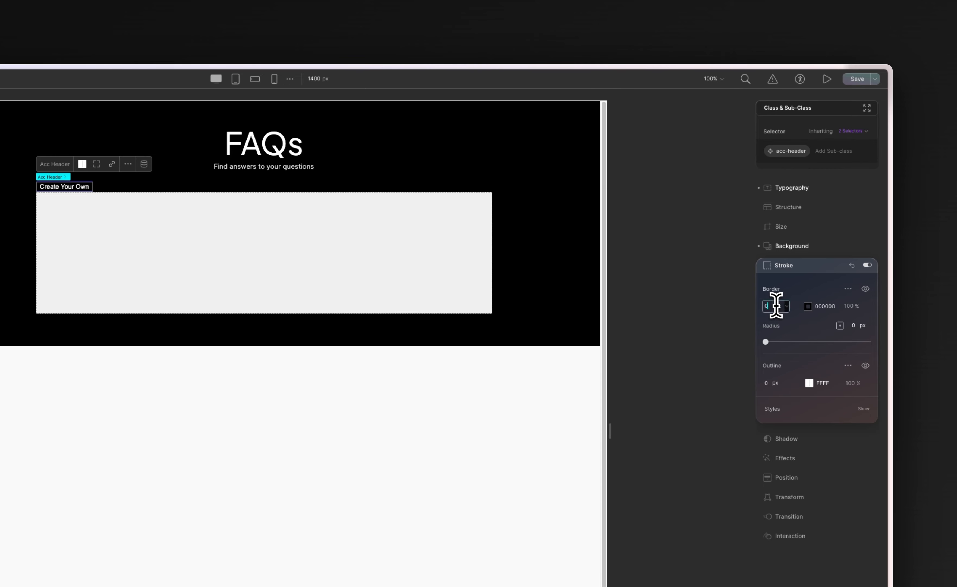
key("Return")
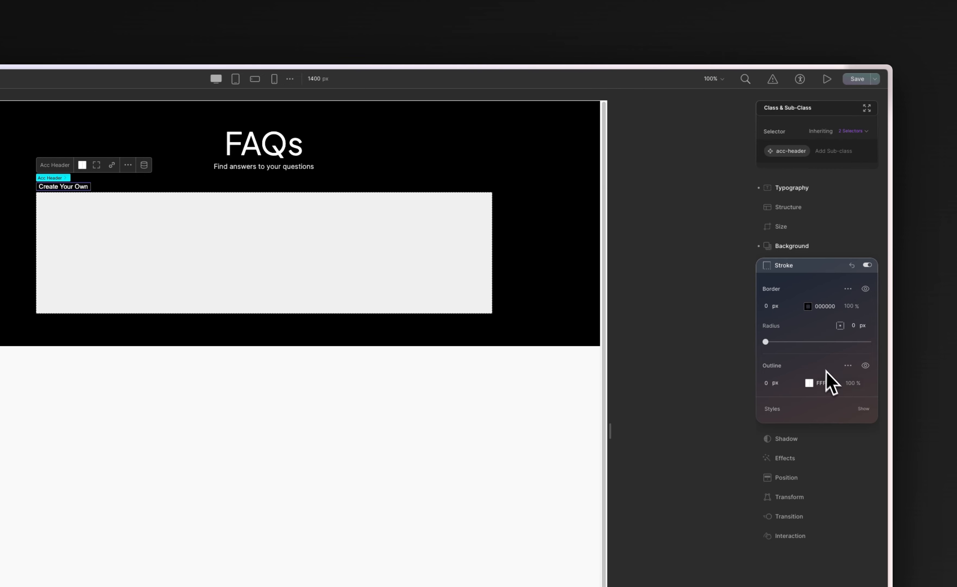
left_click(848, 365)
left_click(850, 365)
left_click(644, 152)
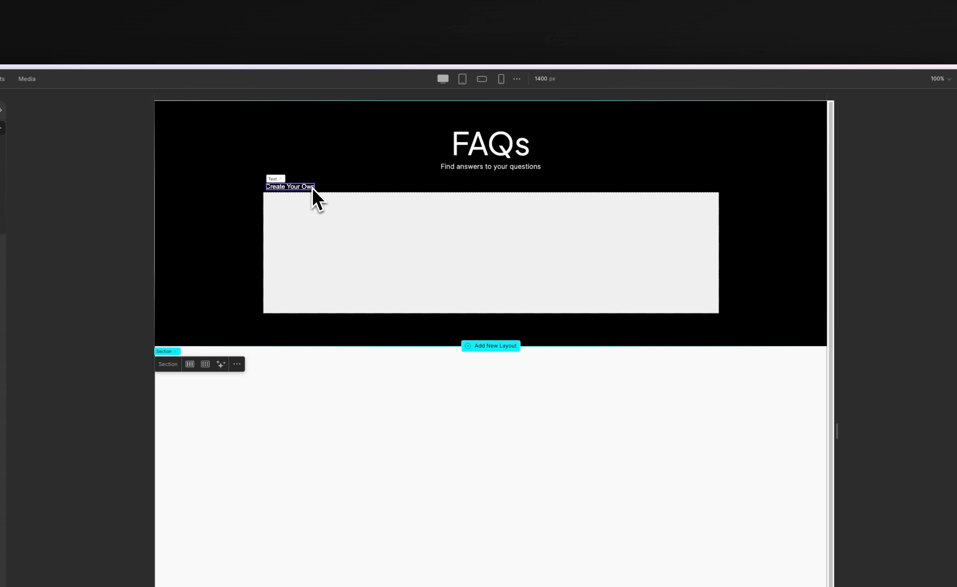
Remove the left and right padding of the Acc Header button
left_click(308, 187)
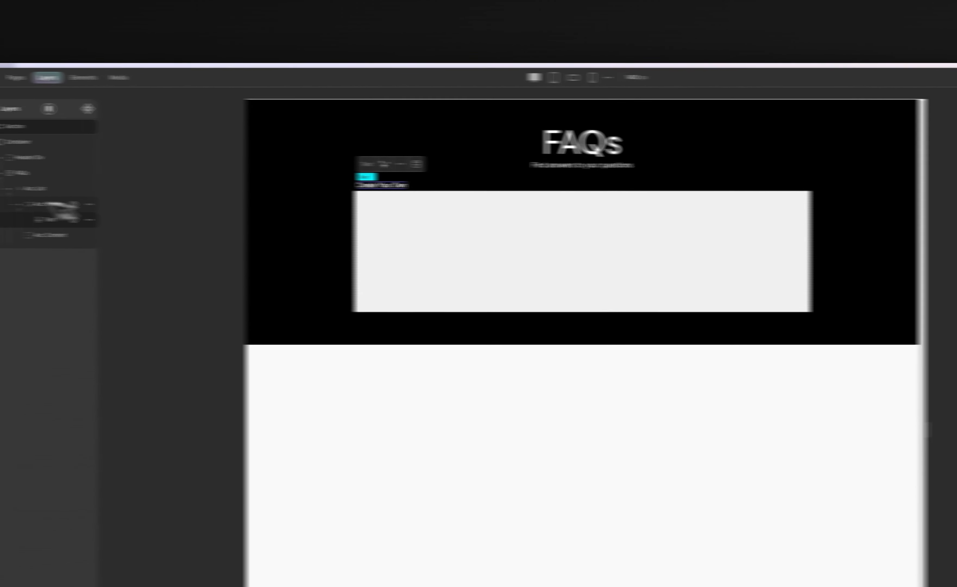
left_click(39, 205)
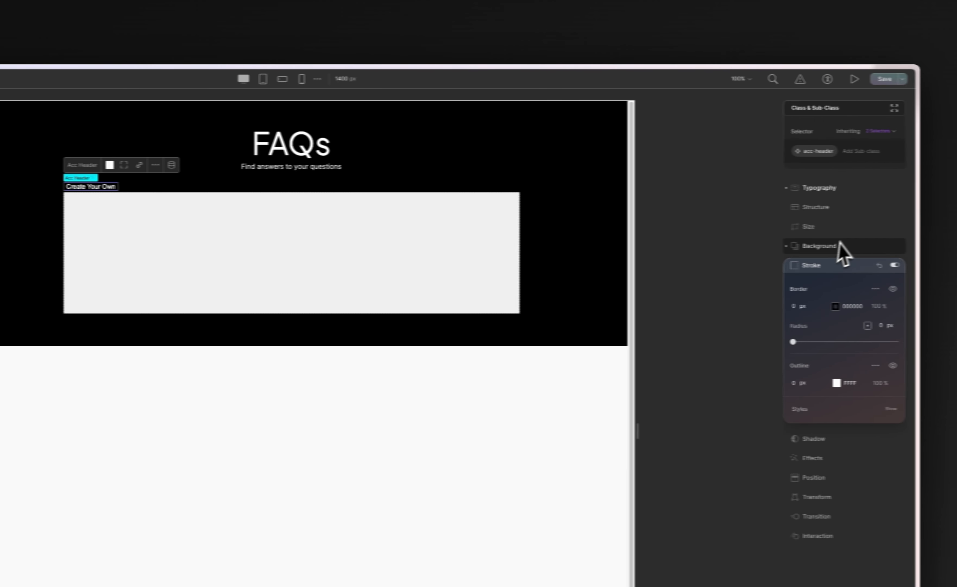
left_click(825, 264)
left_click(821, 208)
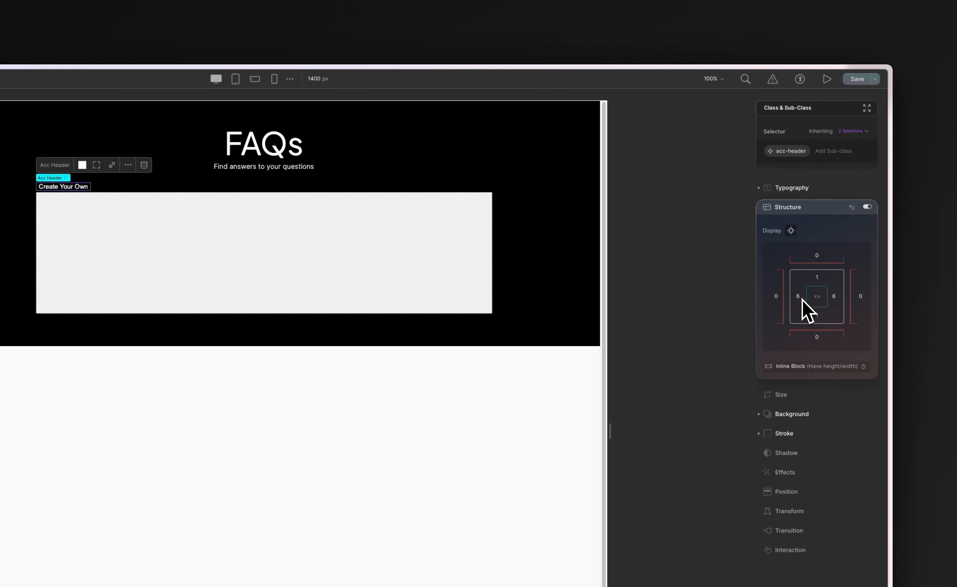
left_click(818, 298)
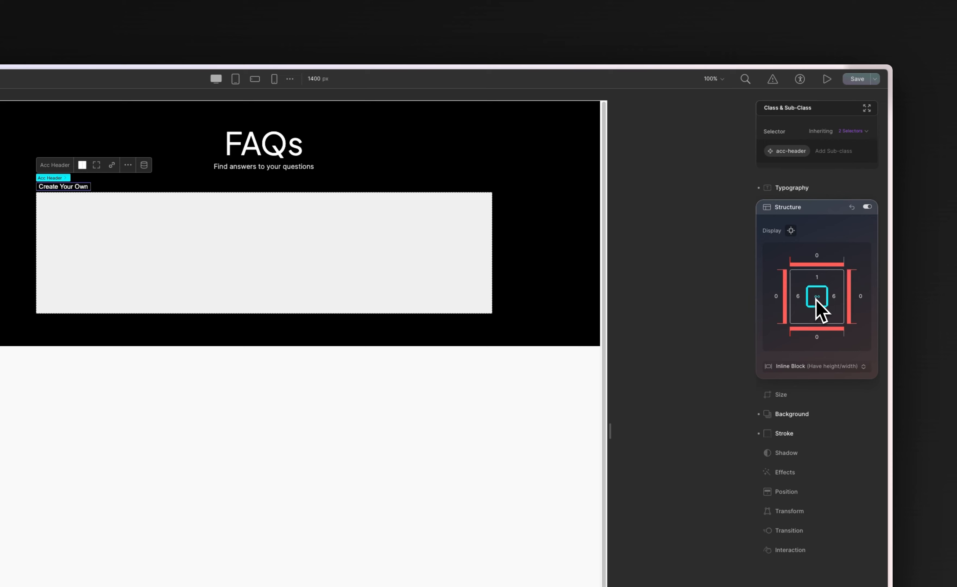
left_click(799, 297)
left_click(773, 305)
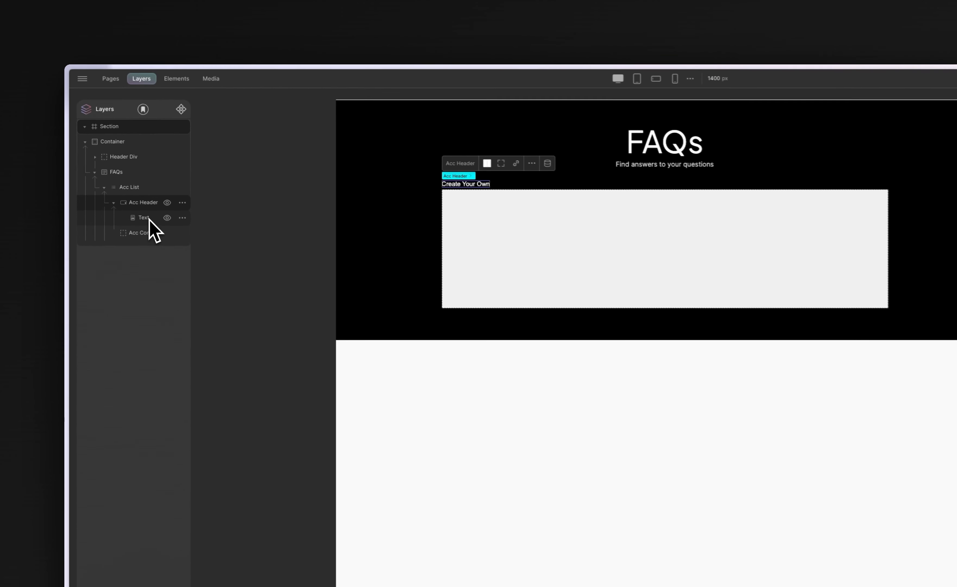
Assign the new class acc-btn-txt to the Text element inside Acc Header
left_click(119, 168)
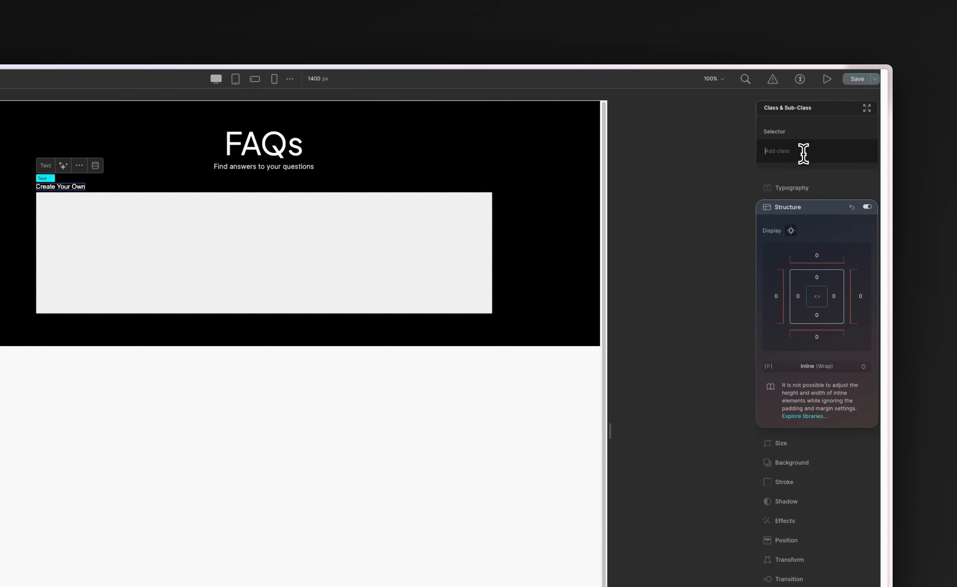
left_click(804, 154)
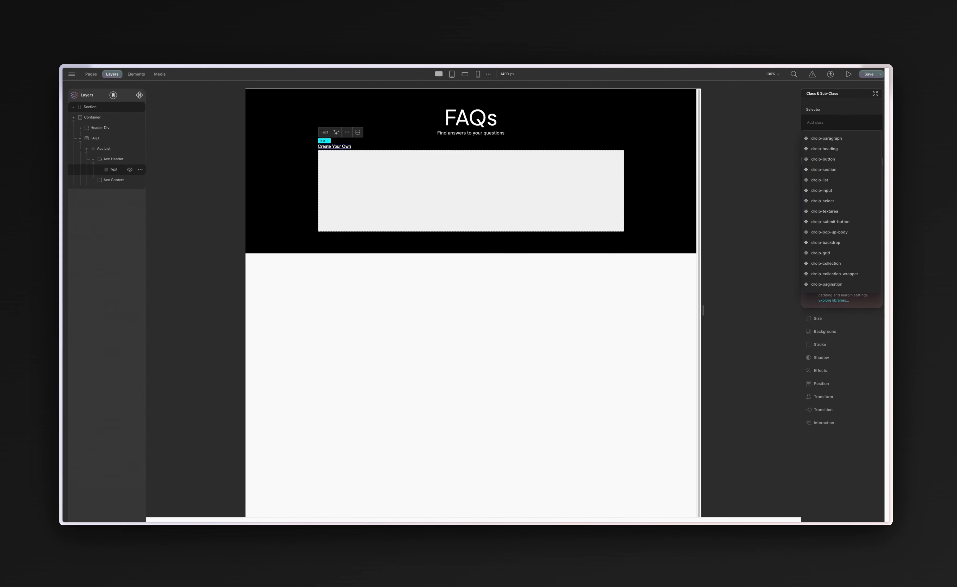
type("acc")
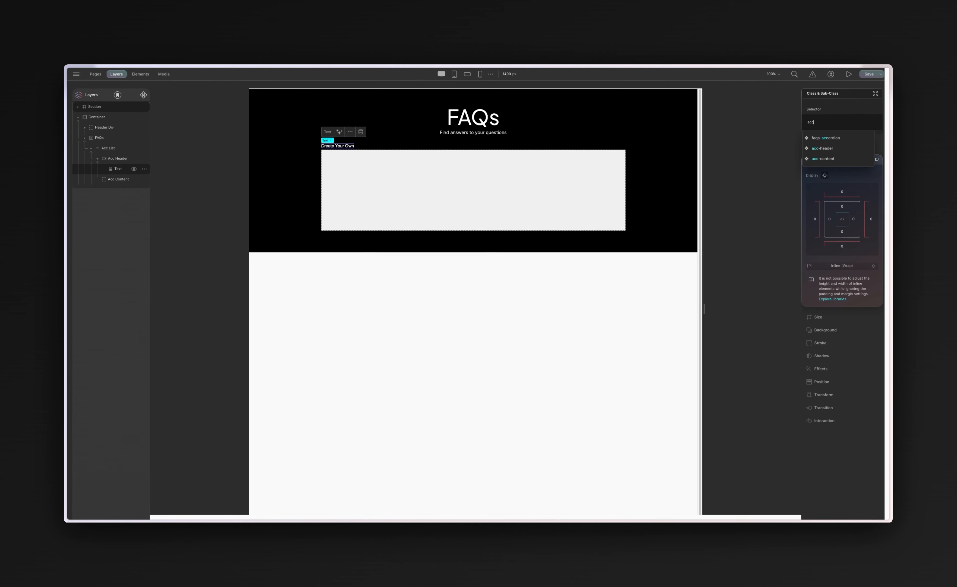
type("-btn-txt")
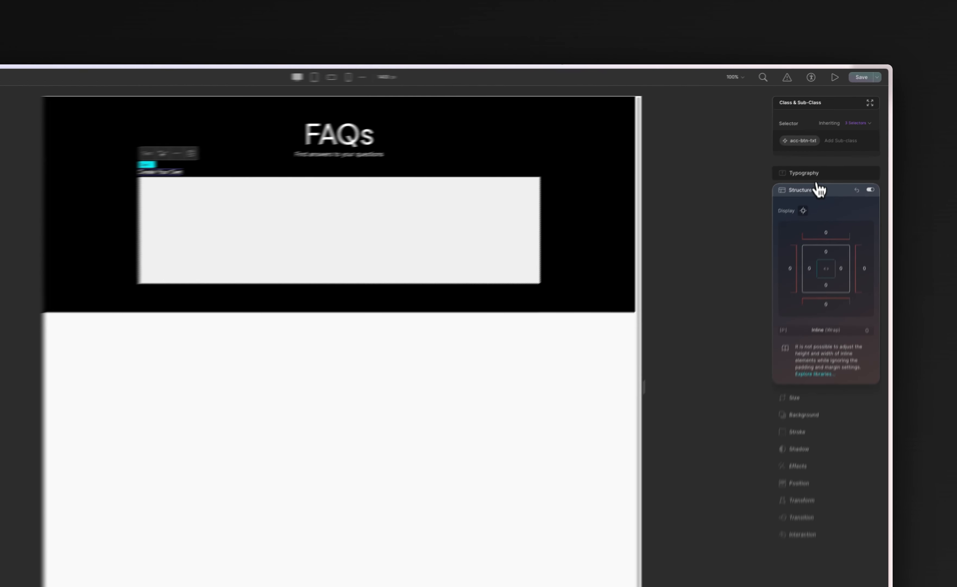
left_click(830, 148)
Set the header text's font size to 14 px and its font to Plus Jakarta Sans in Semi Bold
left_click(816, 175)
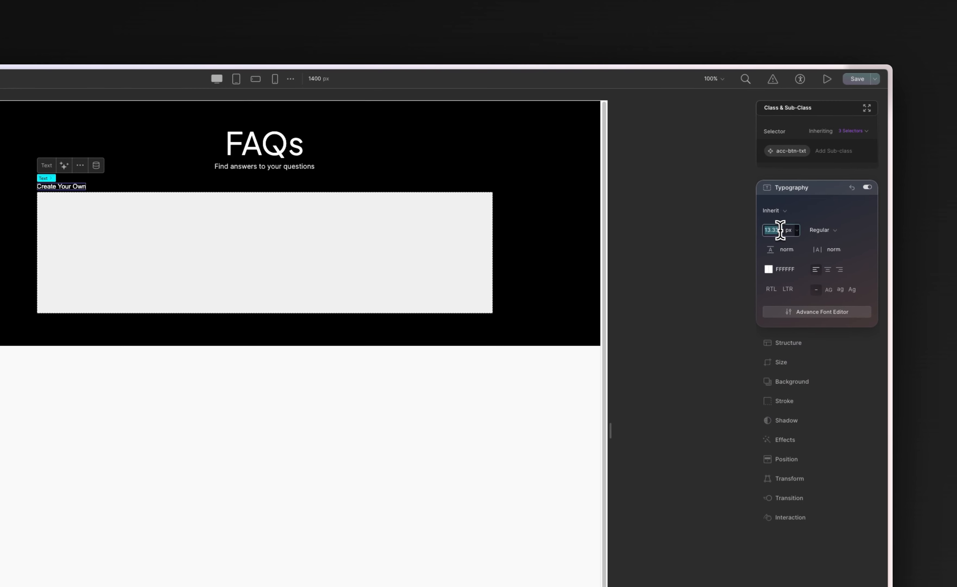
type("14")
key("Return")
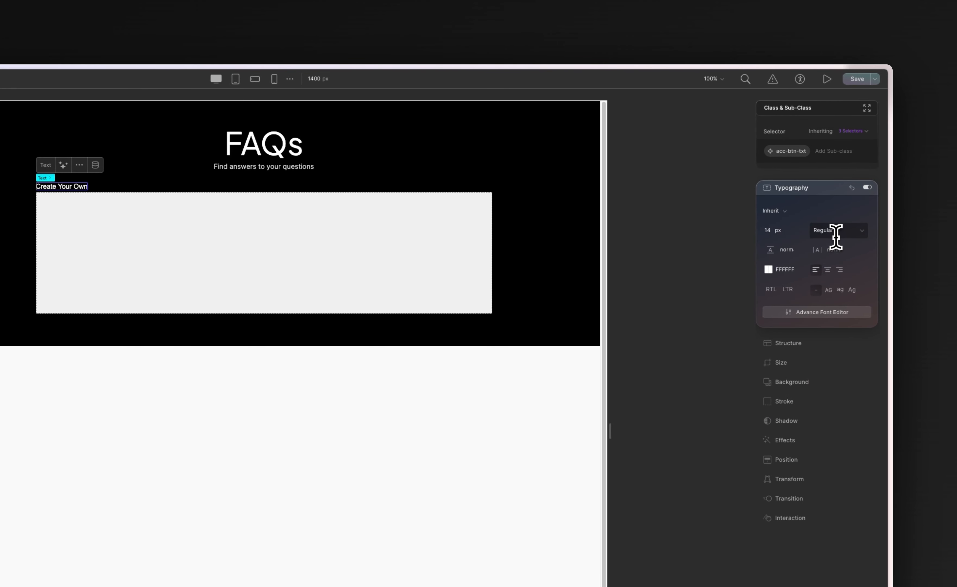
left_click(825, 232)
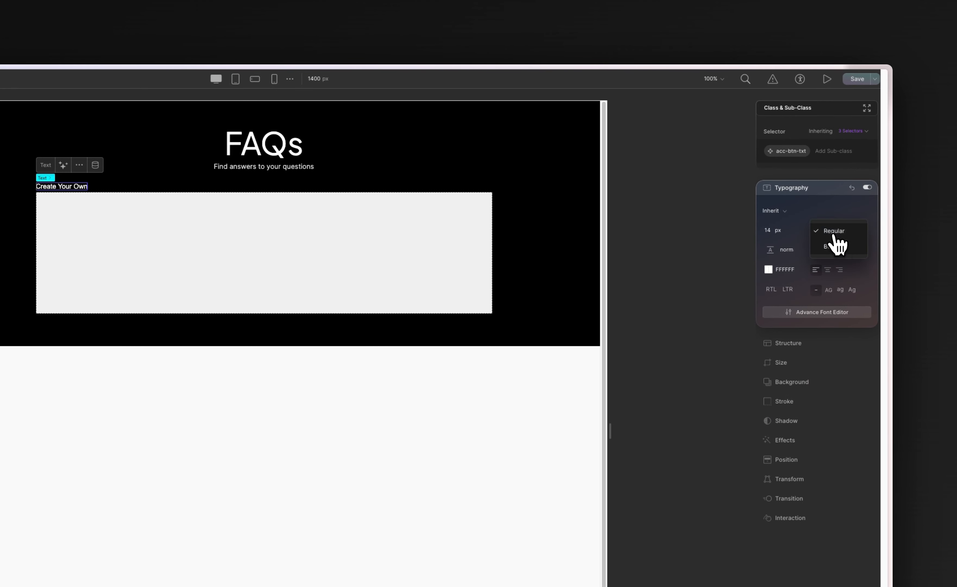
left_click(782, 213)
left_click(782, 212)
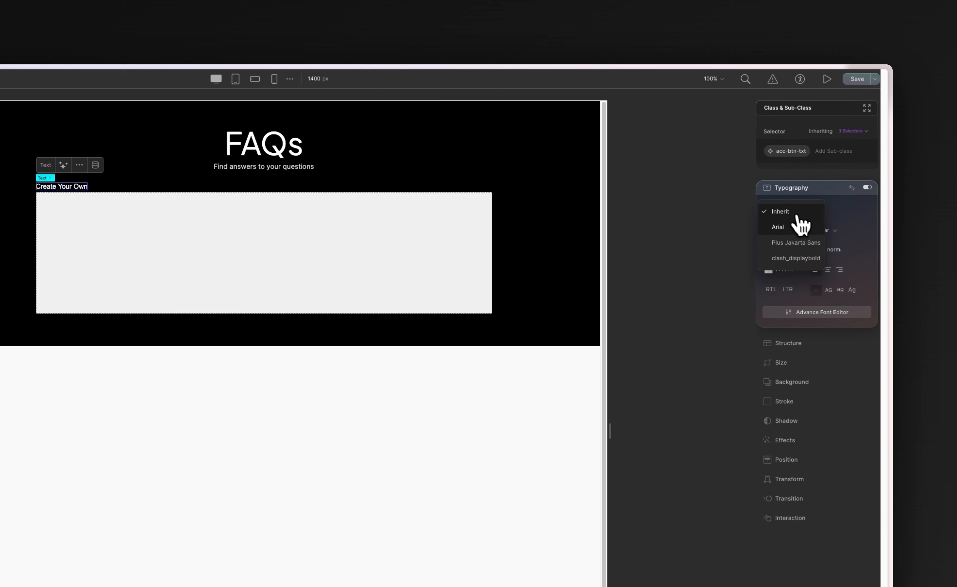
left_click(796, 243)
left_click(833, 231)
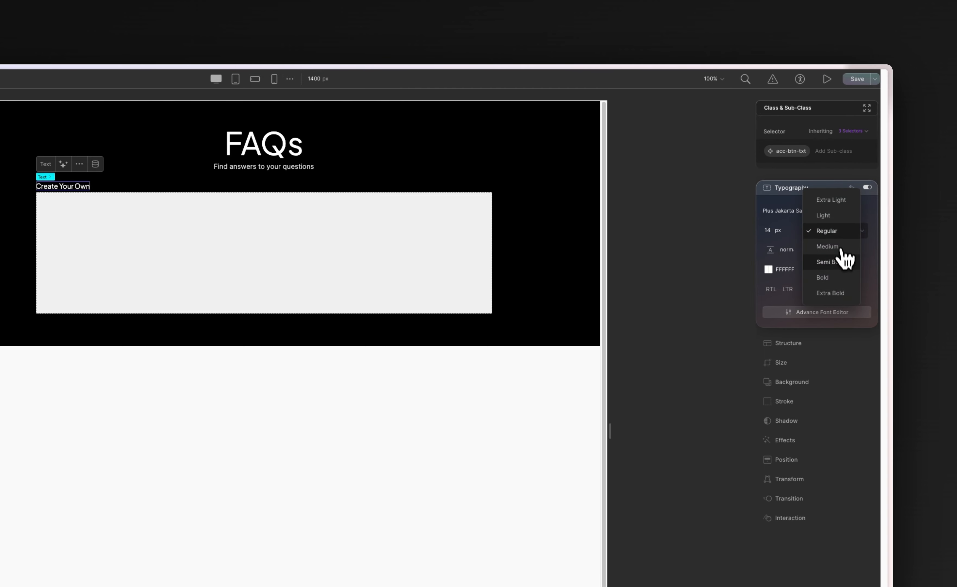
left_click(841, 259)
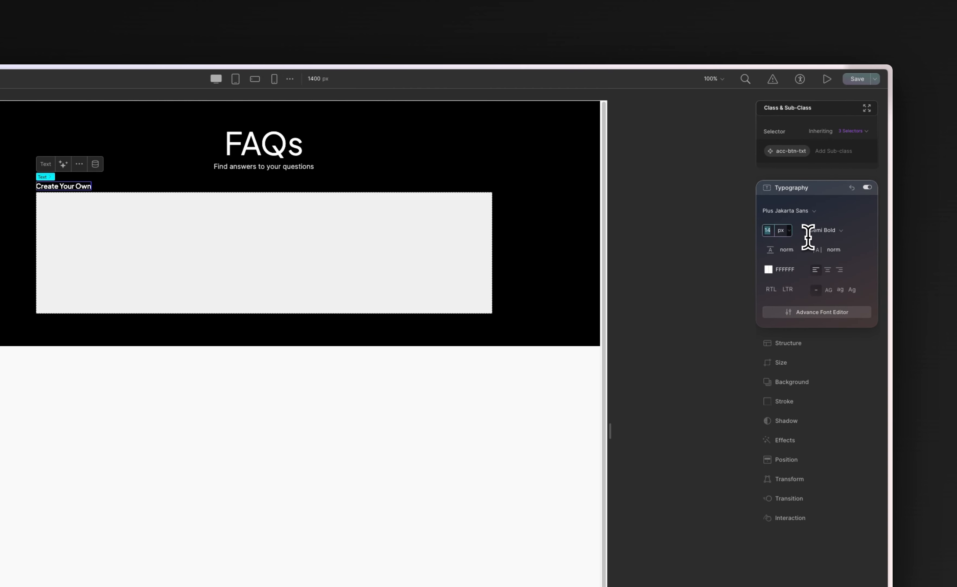
Try the header text at 18 px and settle on a slightly smaller font size
type("18")
key("Return")
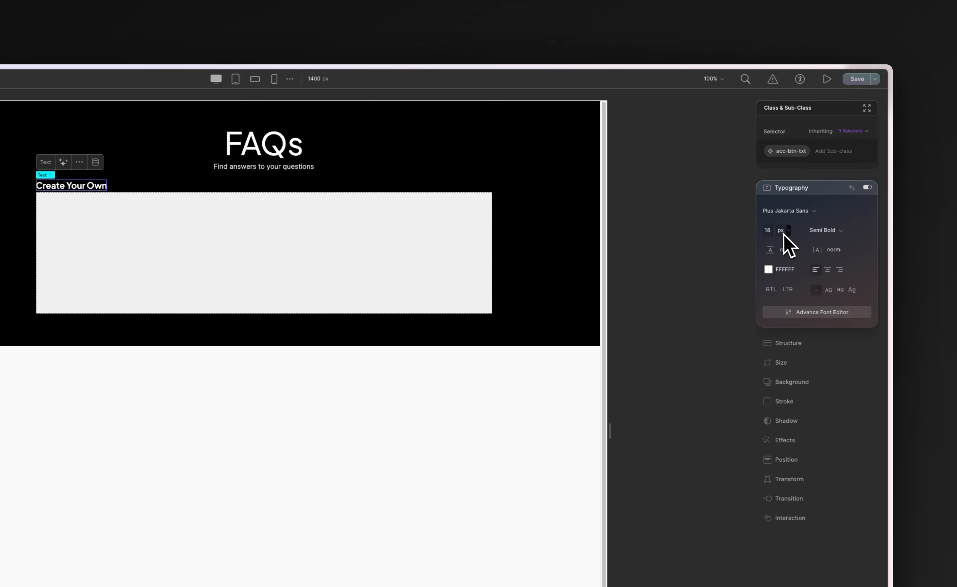
type("6")
key("Return")
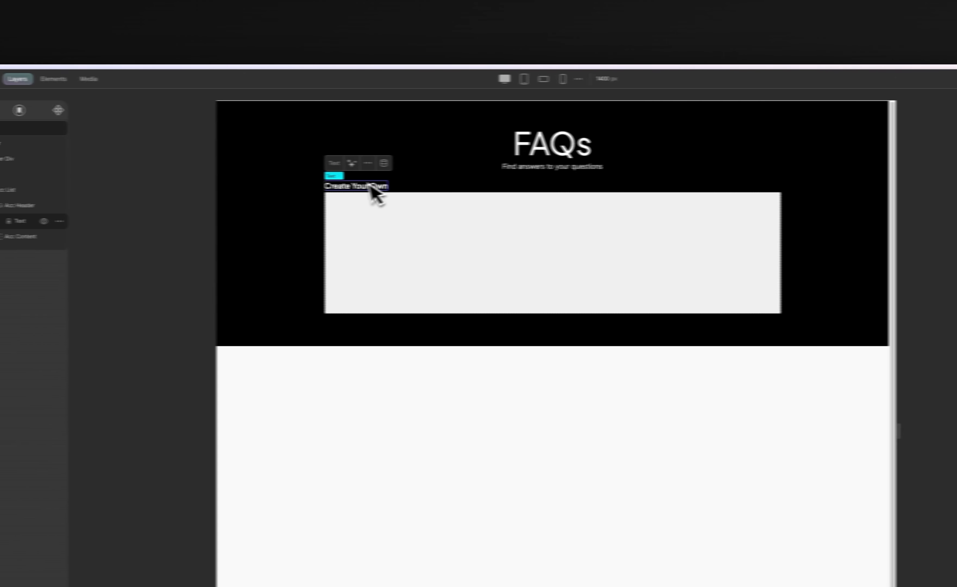
Replace the accordion header's placeholder text with "What is web design?"
double_click(74, 186)
type("What is web design?")
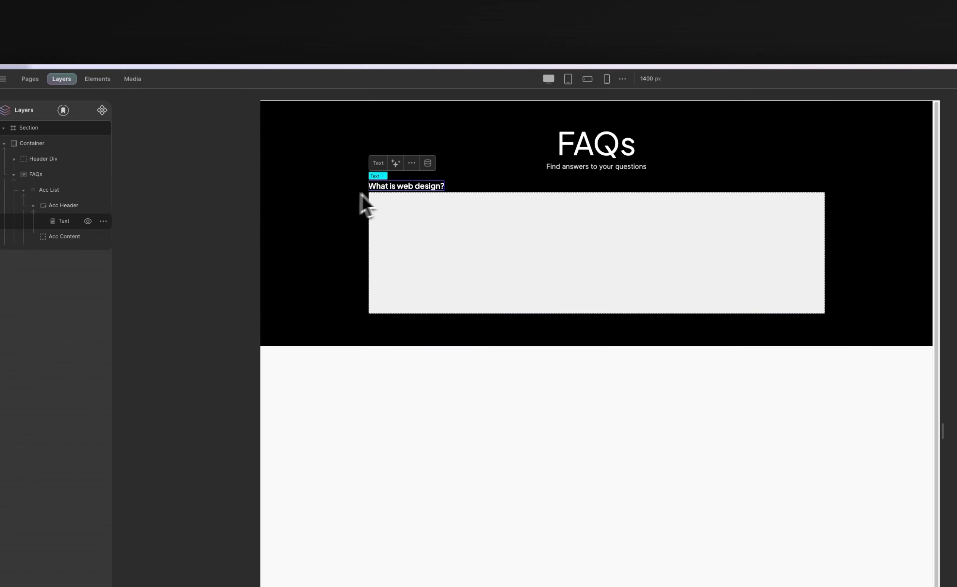
left_click(492, 186)
Insert an Icon element inside the Acc Header button and open the icon library for it
left_click(141, 209)
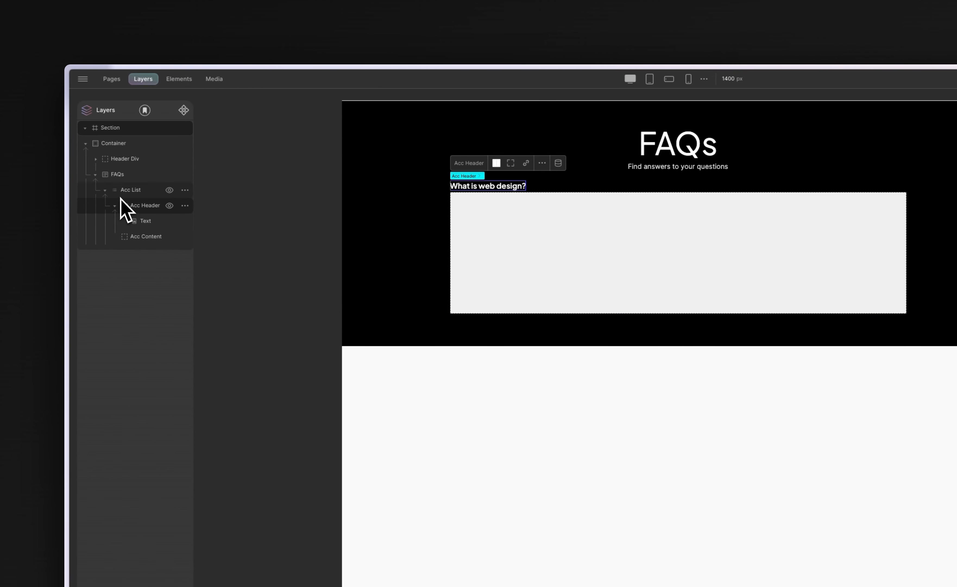
left_click(178, 78)
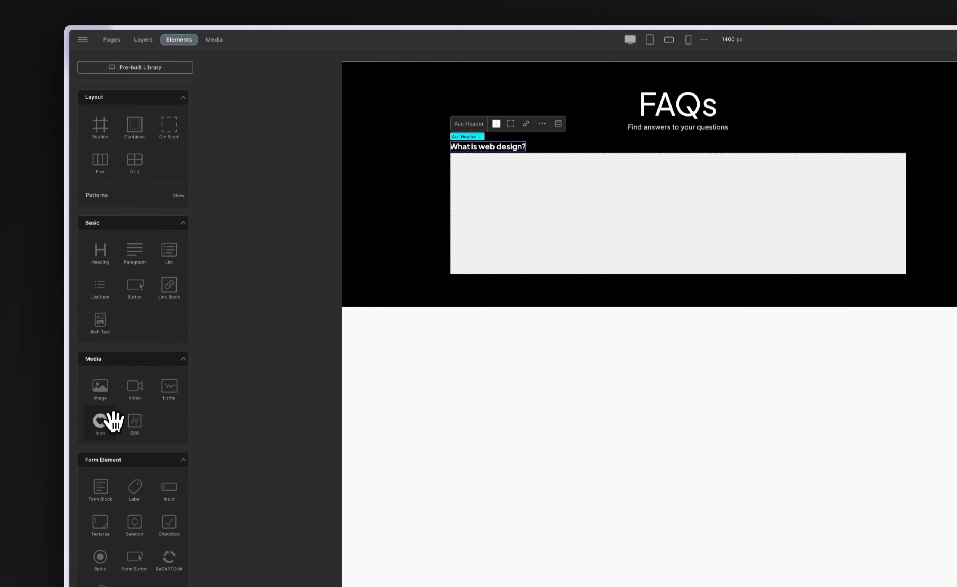
left_click(103, 459)
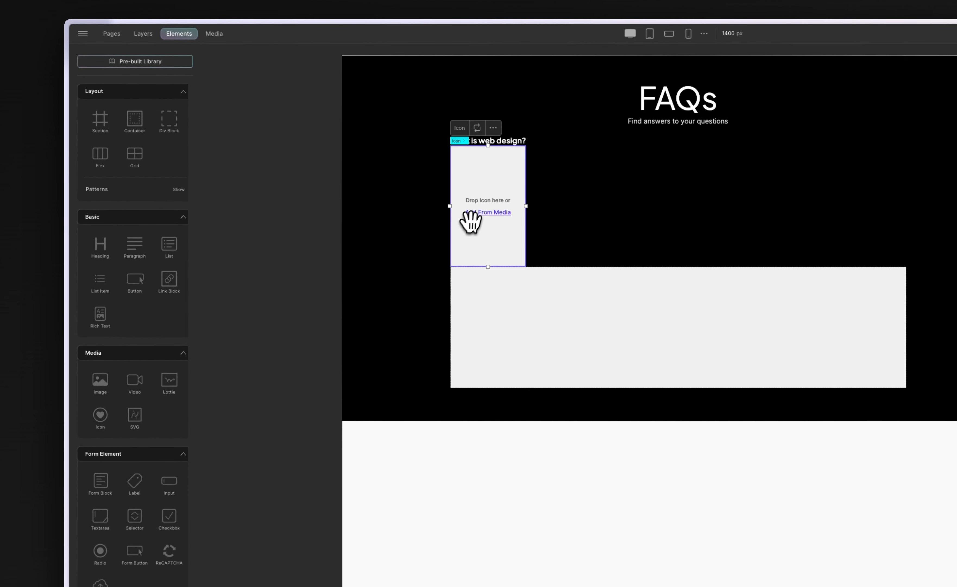
left_click(488, 212)
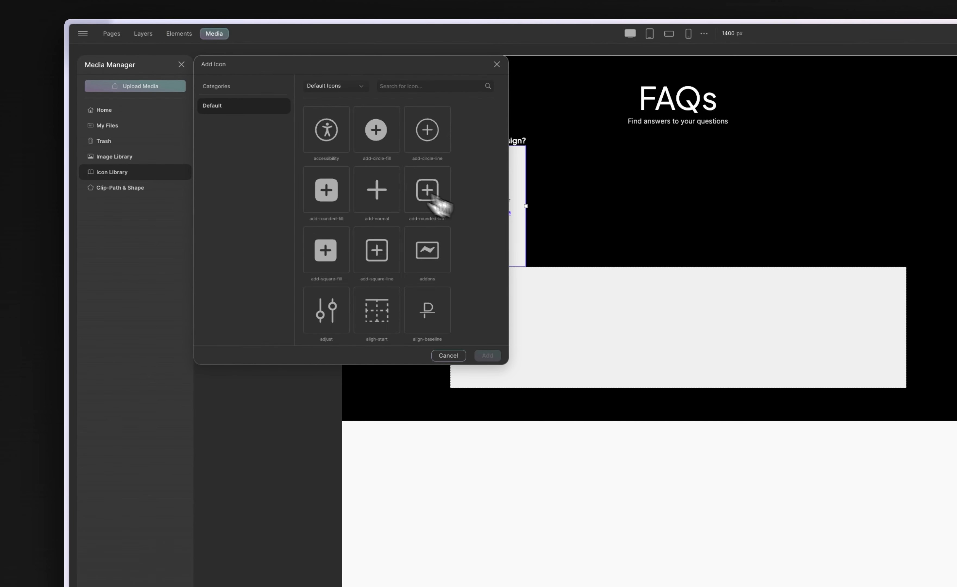
left_click(345, 87)
left_click(348, 147)
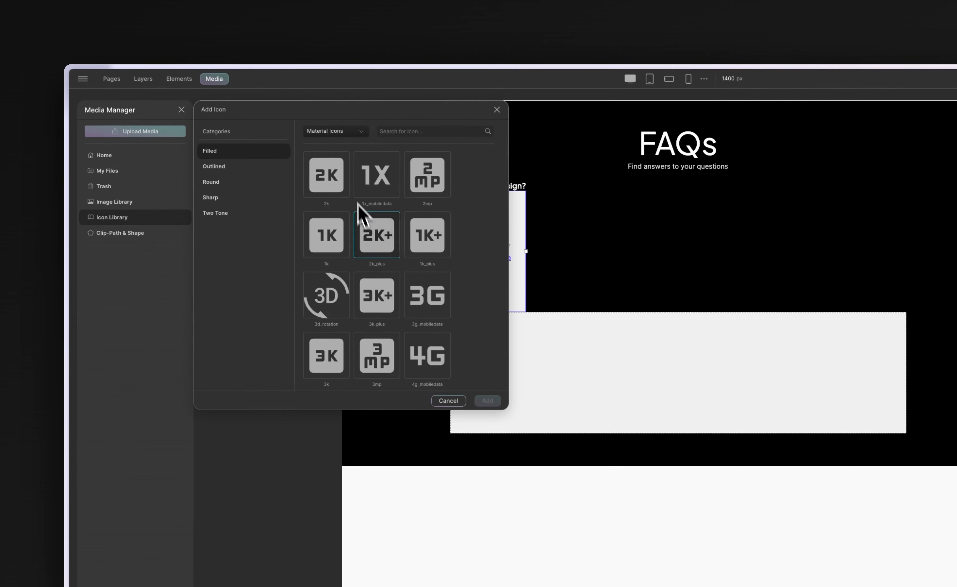
left_click(336, 132)
left_click(332, 116)
Add the "effects" magic wand from the Default Icons as the header's icon
scroll(357, 291, "down", 15)
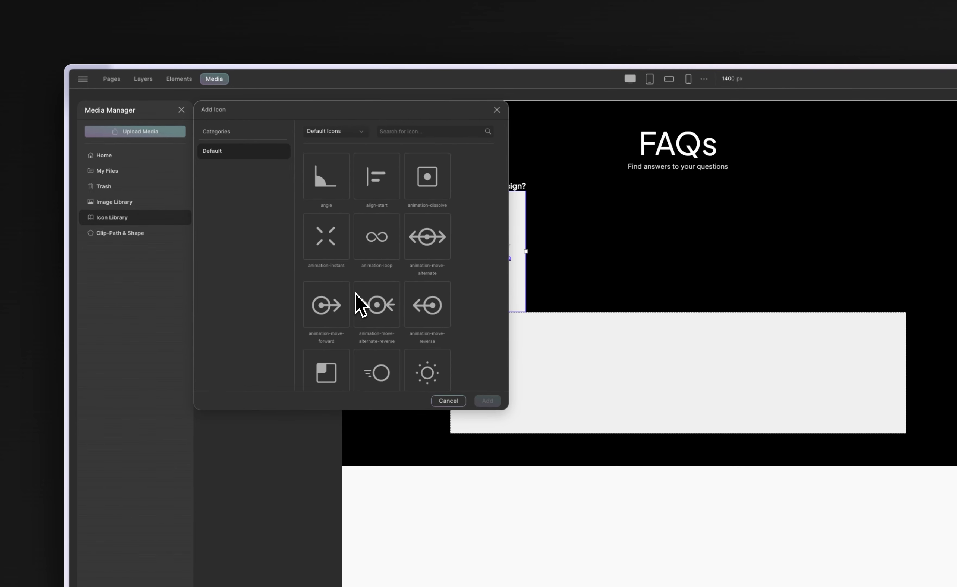
scroll(357, 303, "down", 15)
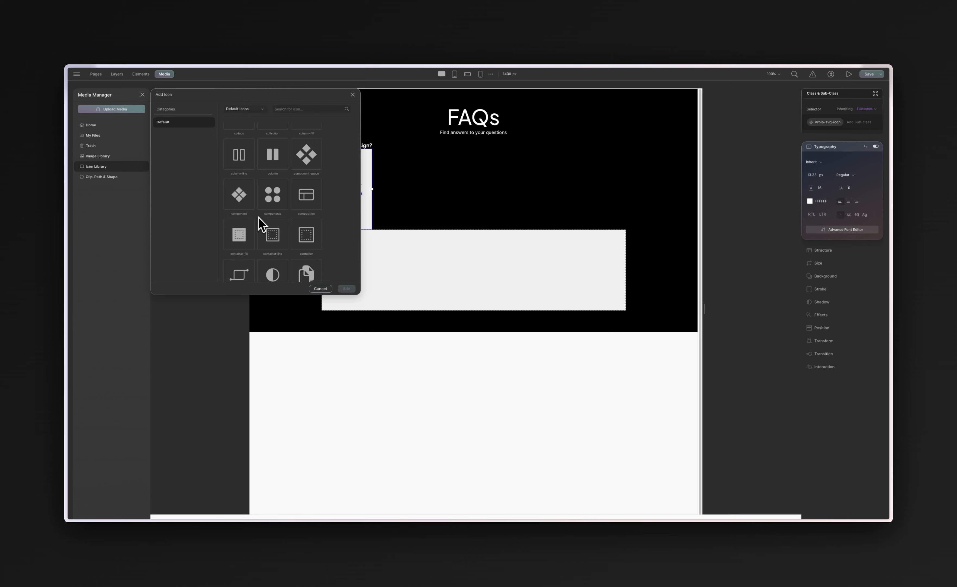
scroll(261, 225, "up", 3)
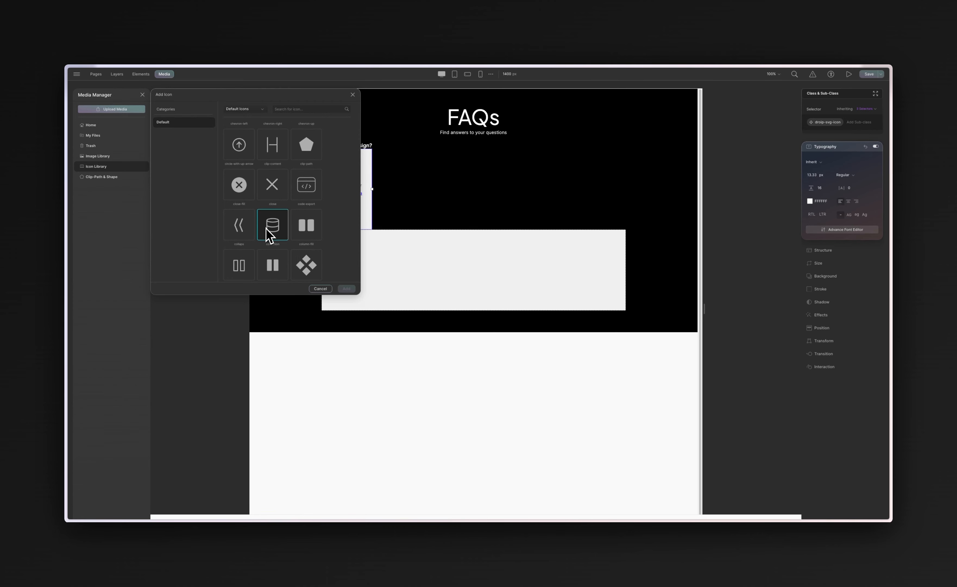
scroll(267, 229, "up", 2)
scroll(266, 229, "down", 10)
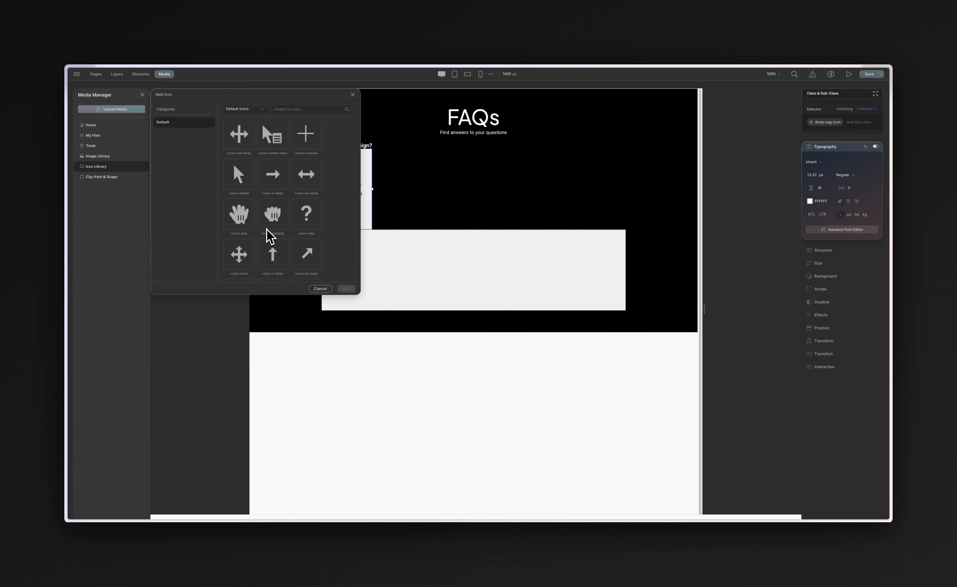
scroll(267, 228, "down", 9)
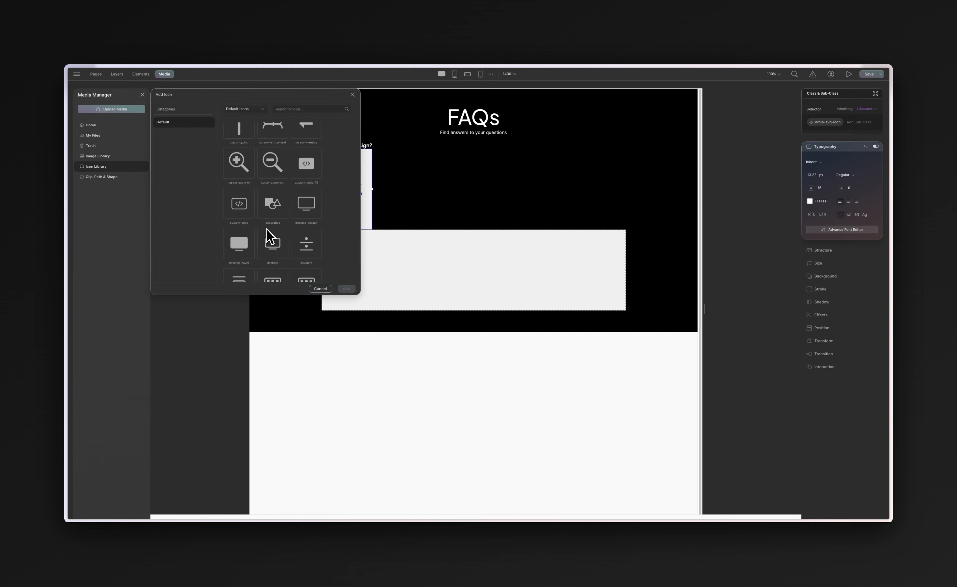
scroll(267, 228, "down", 5)
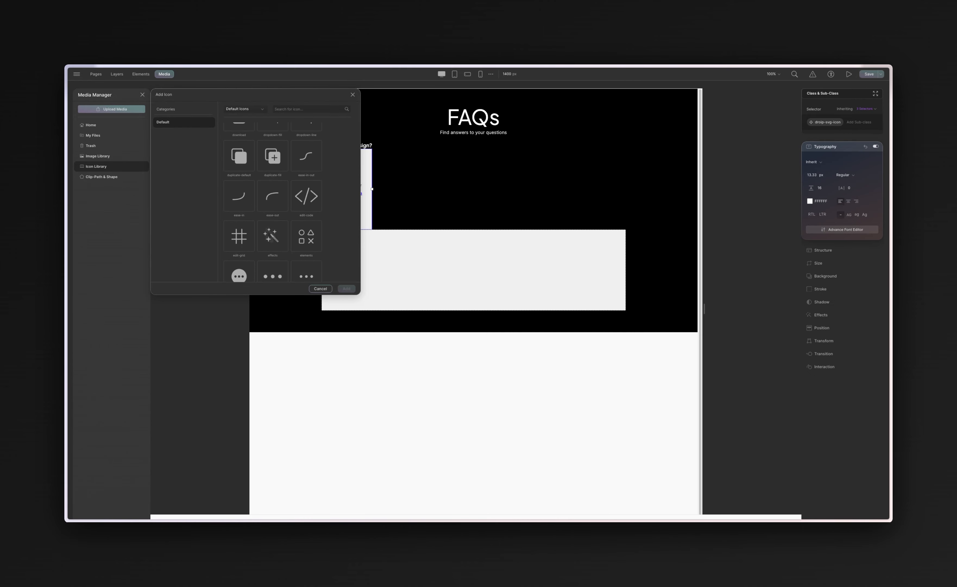
left_click(277, 239)
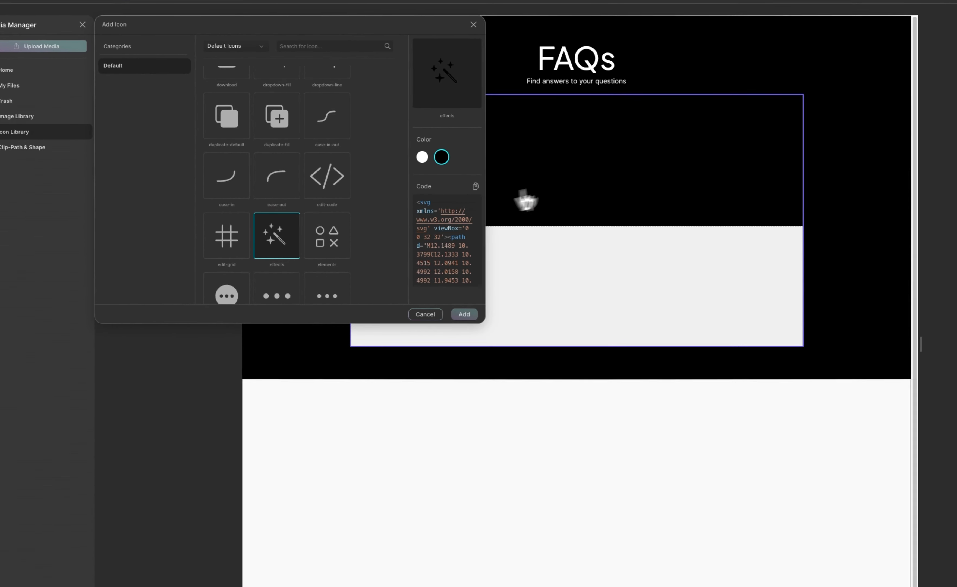
left_click(464, 314)
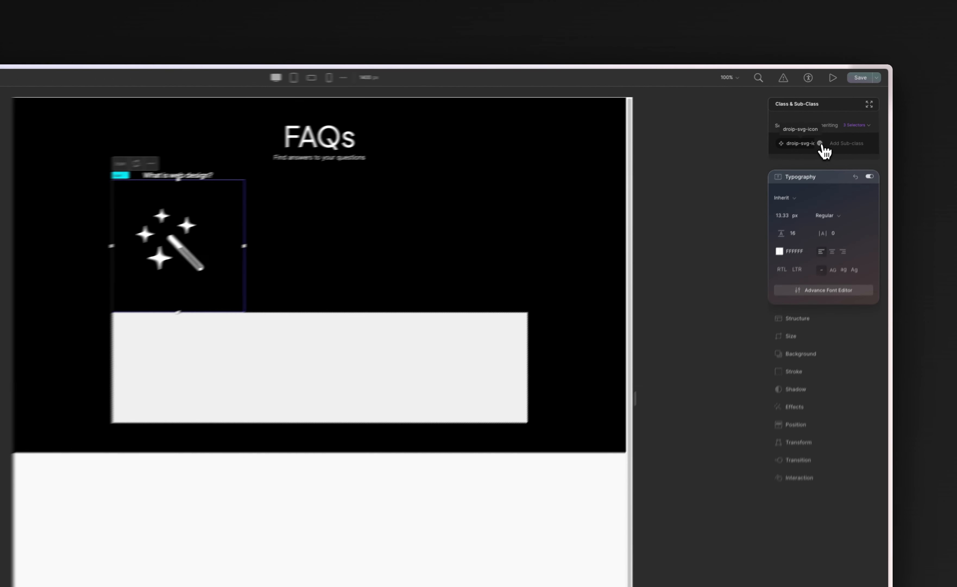
Replace the icon's droip-svg-icon class with a new class named acc-btn-icon
left_click(840, 122)
left_click(852, 146)
left_click(821, 122)
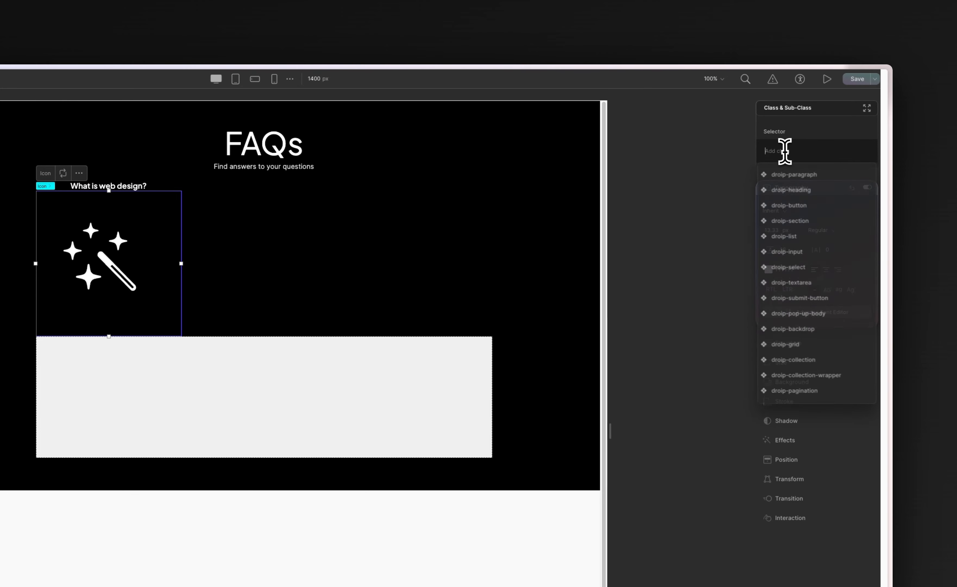
type("b")
key("BackSpace")
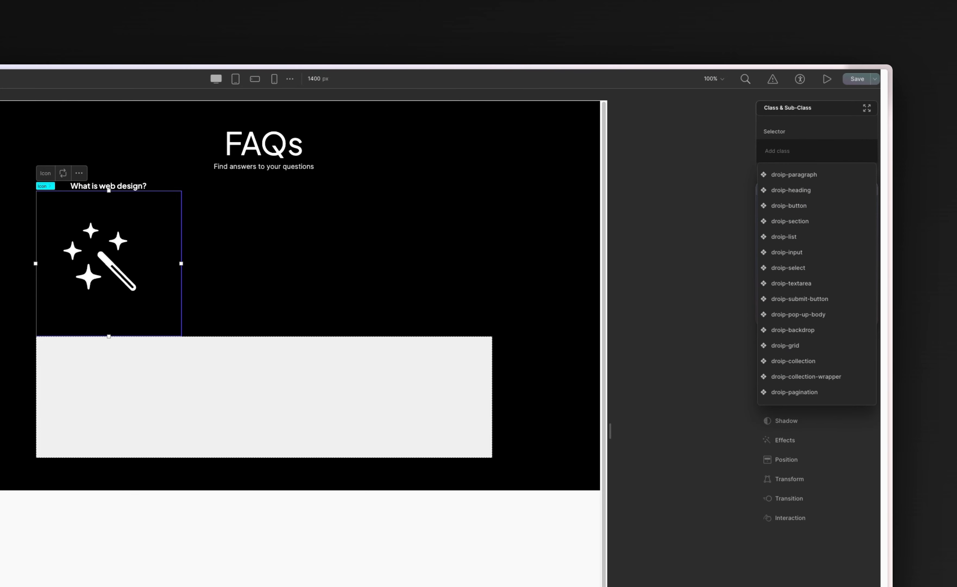
type("acc-")
type("btn-icon")
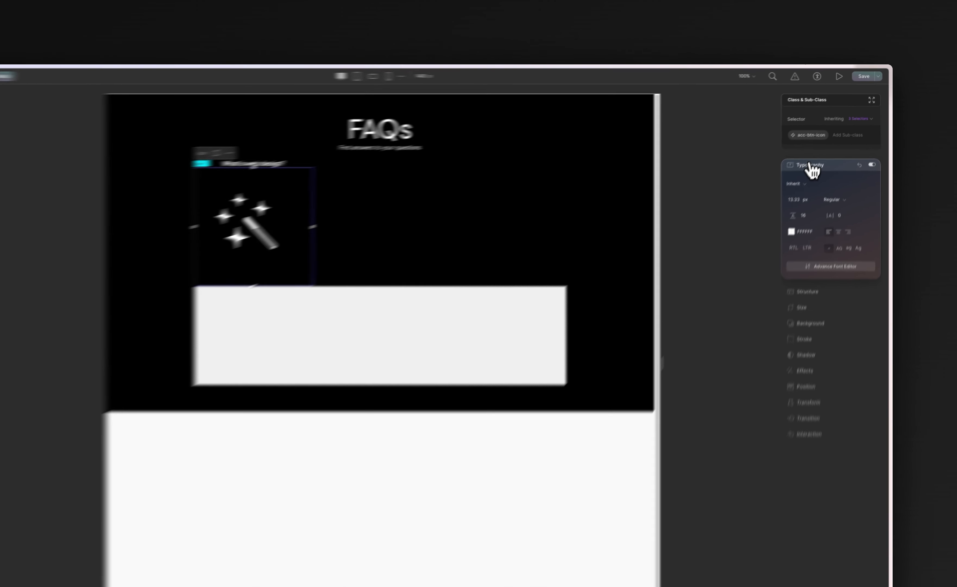
Shrink the header icon to roughly text height by giving it a small fixed width instead of auto
left_click(819, 147)
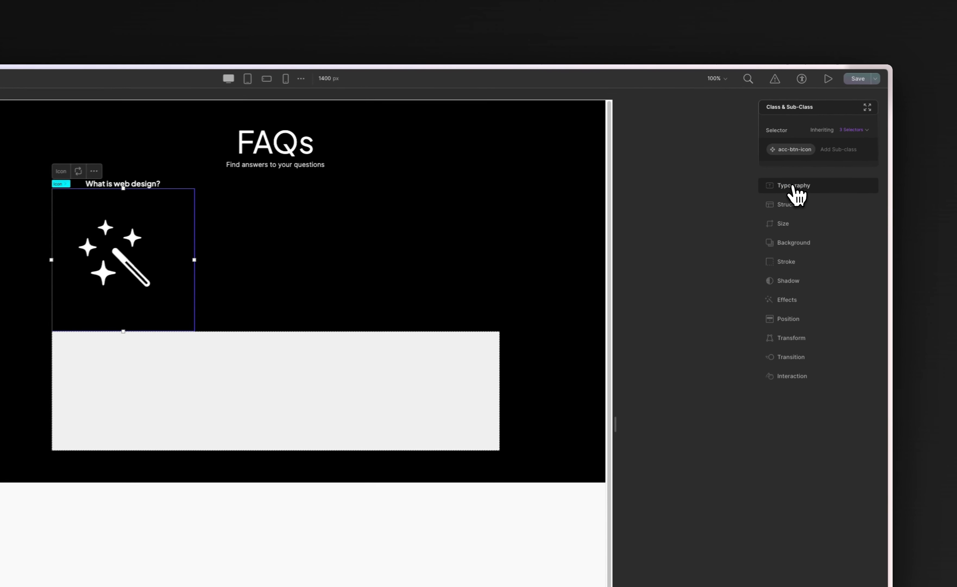
left_click(802, 227)
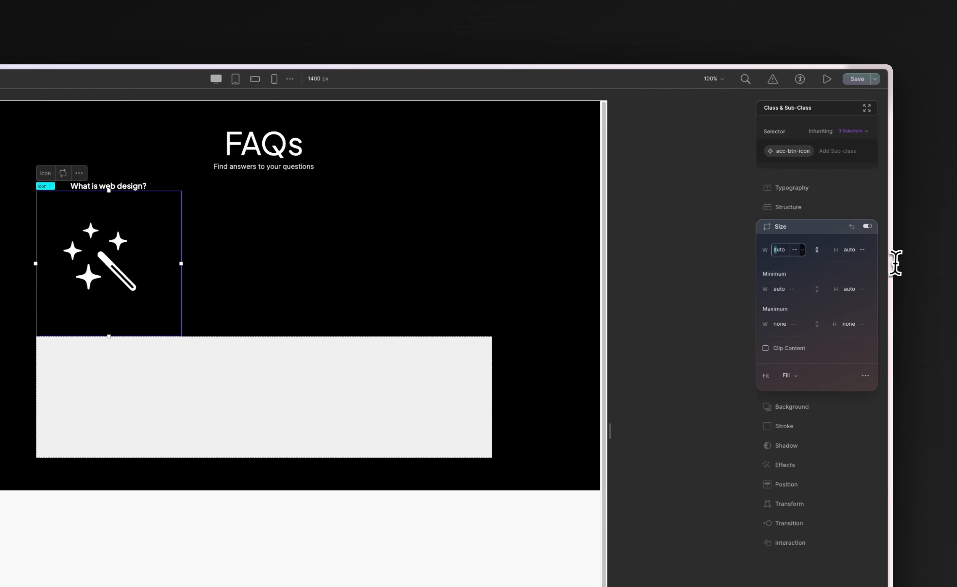
key("Return")
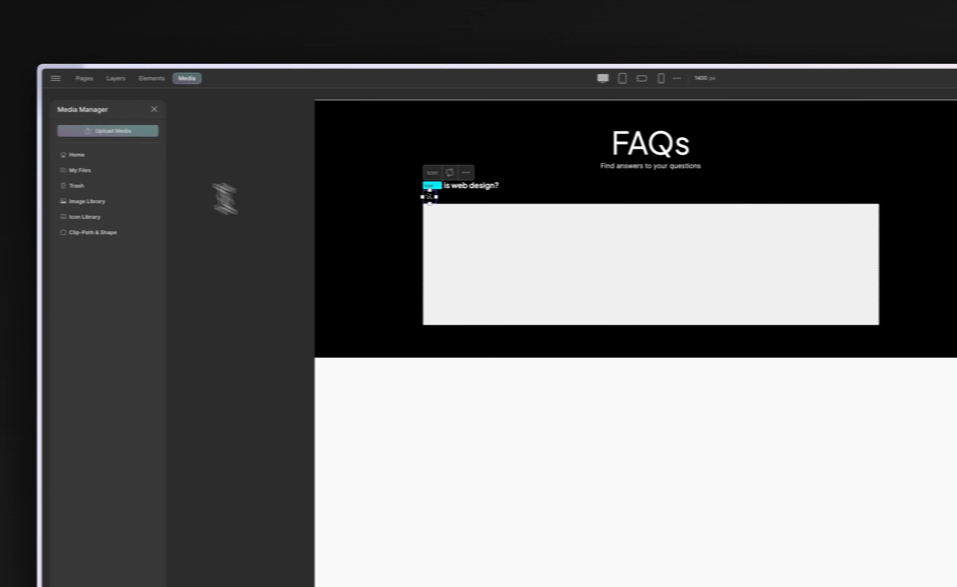
Move the Icon above the Text within Acc Header and select the Acc Header button
left_click(143, 79)
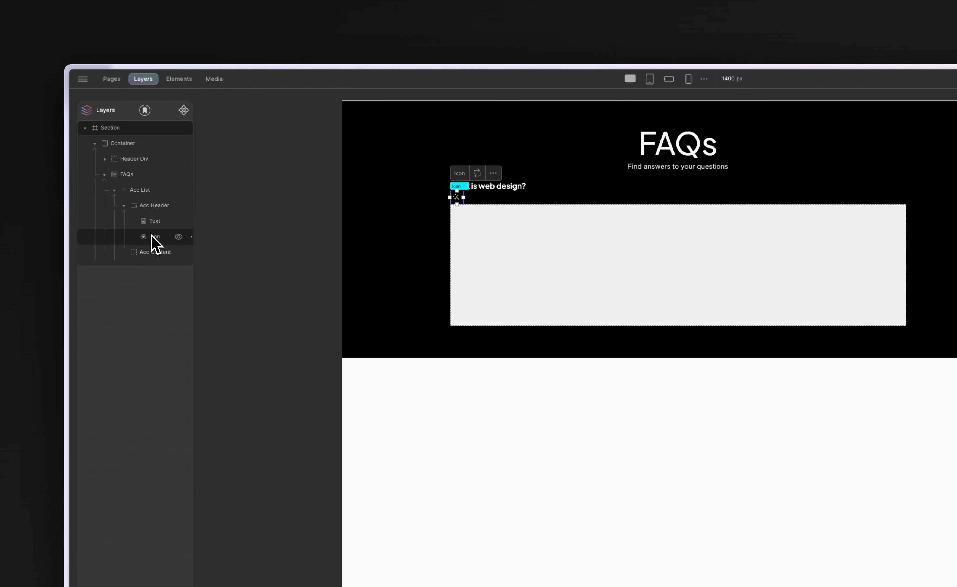
left_click_drag(152, 236, 152, 218)
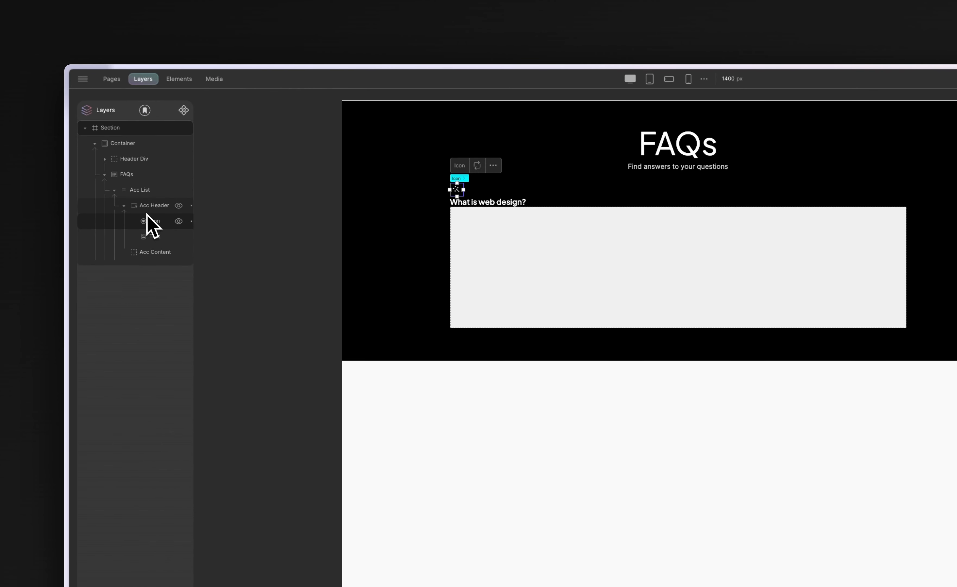
left_click(150, 208)
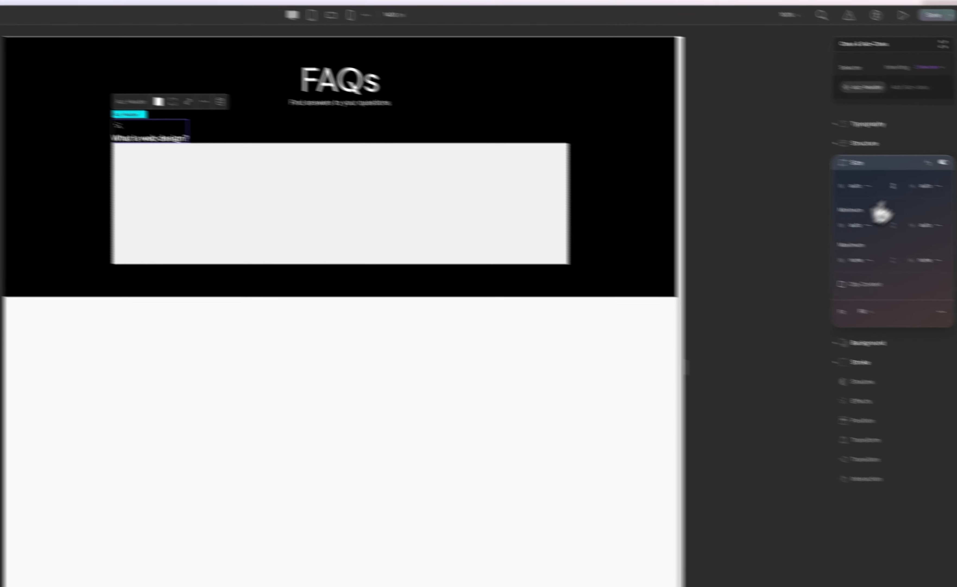
Change the Acc Header's display to Flex and align its items to the center
left_click(815, 141)
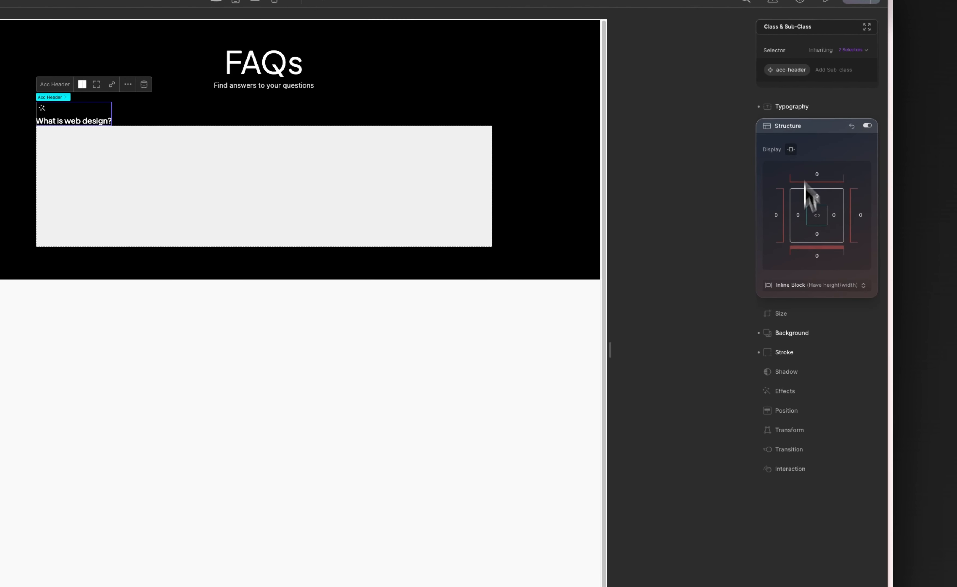
left_click(806, 289)
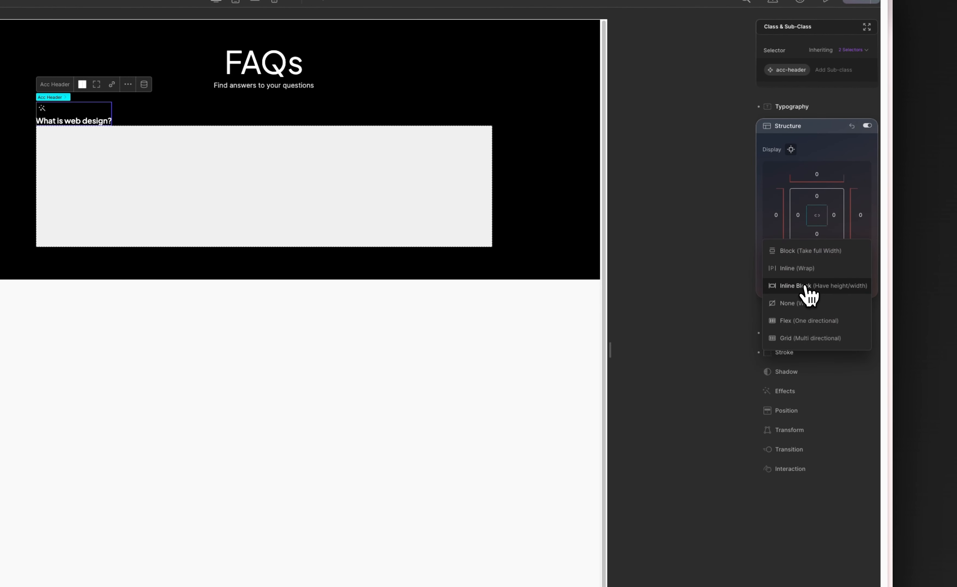
left_click(808, 322)
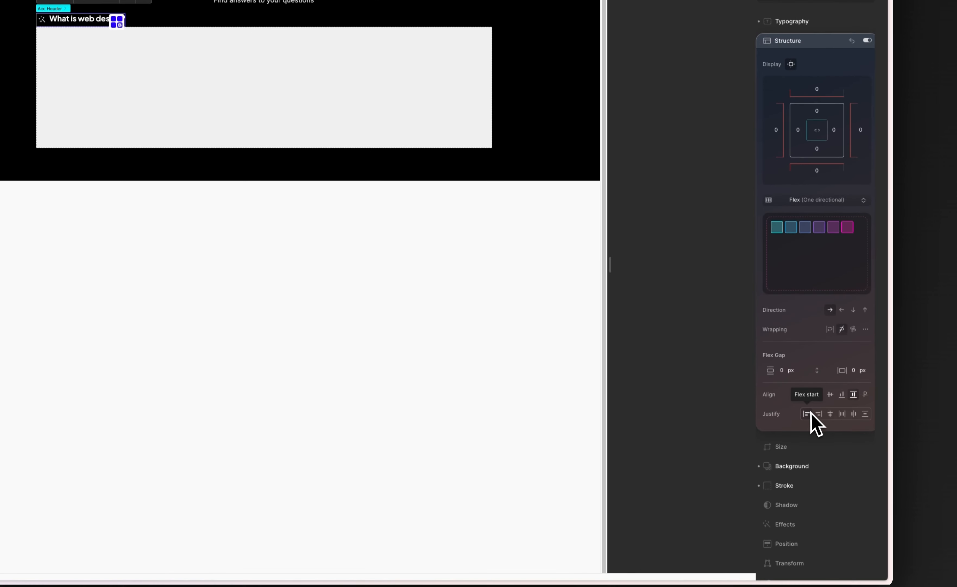
left_click(829, 480)
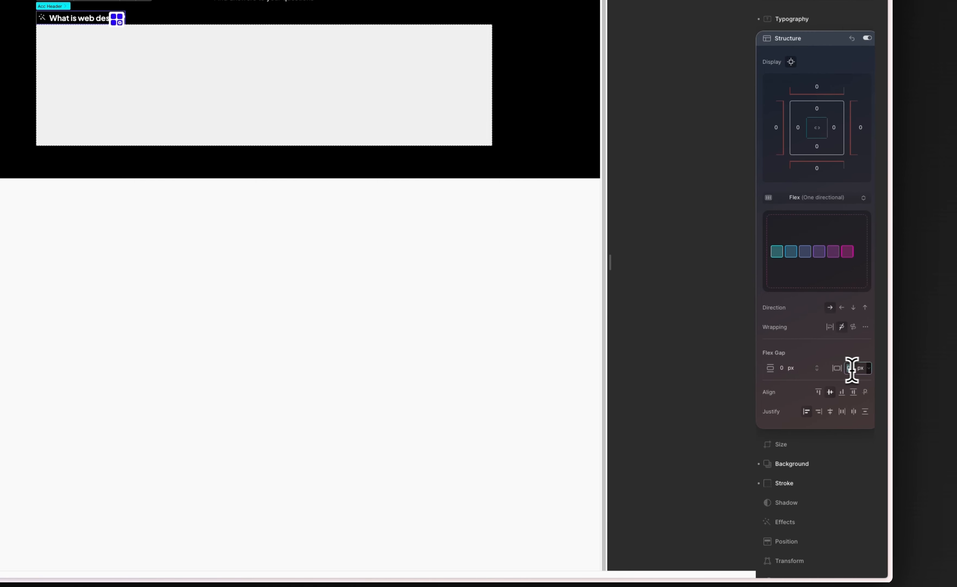
Set the horizontal flex gap between the header's icon and text to 20 px and save the page
type("20")
key("Return")
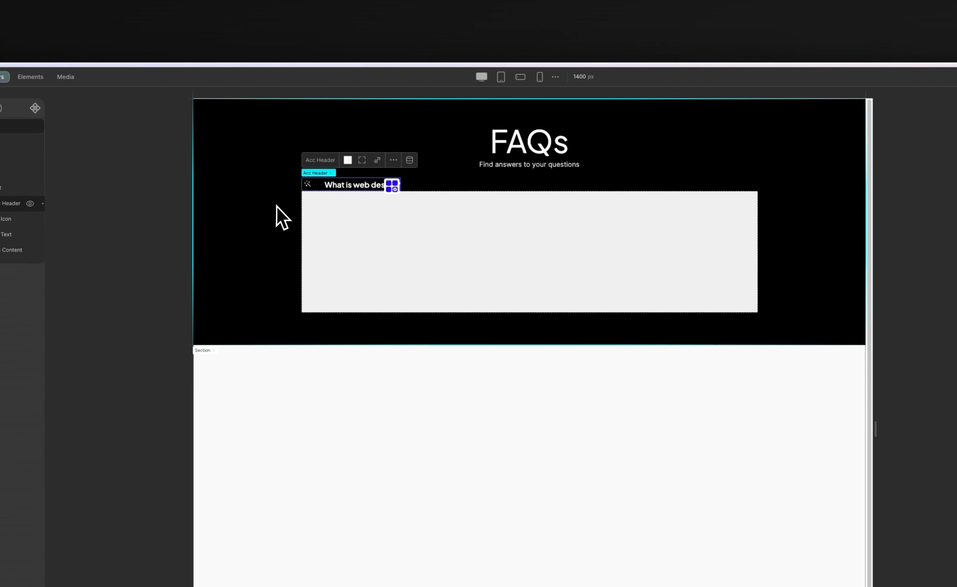
left_click(288, 212)
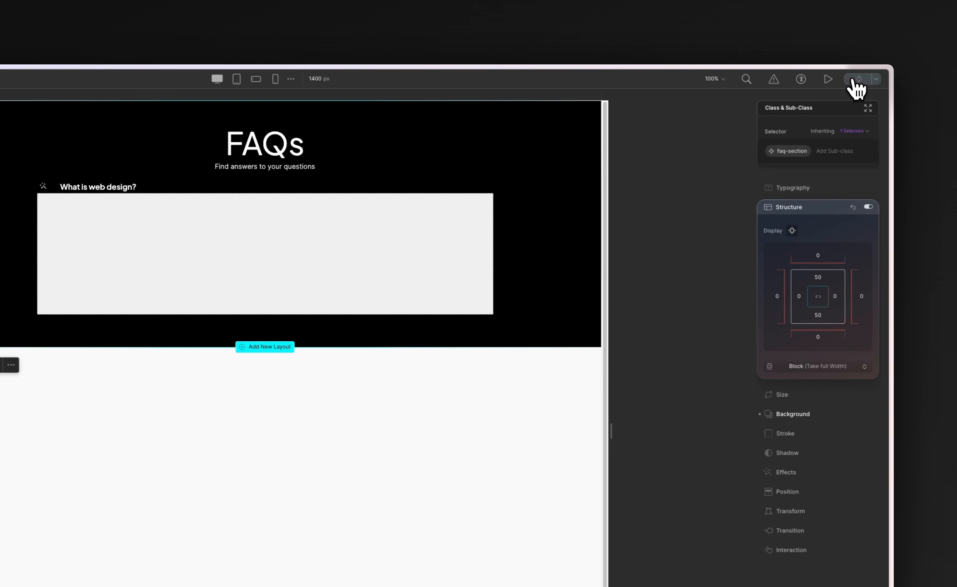
left_click(853, 80)
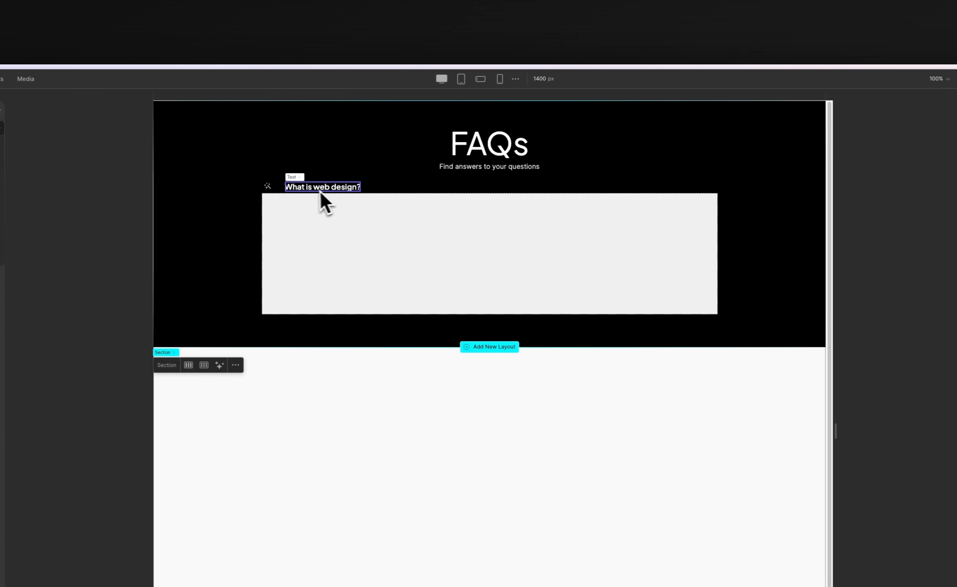
Add a Paragraph element inside the Acc Content div
left_click(342, 255)
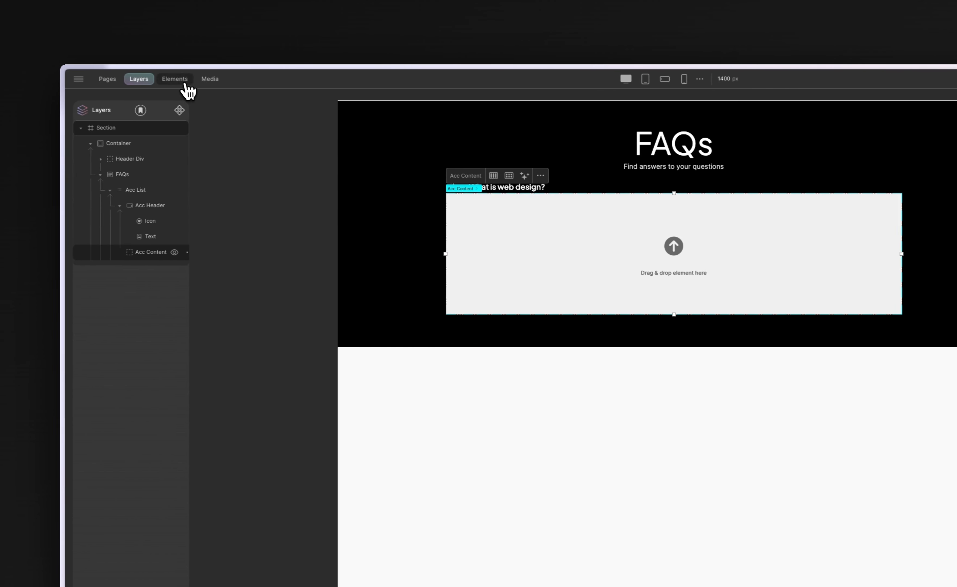
left_click(181, 80)
left_click(134, 293)
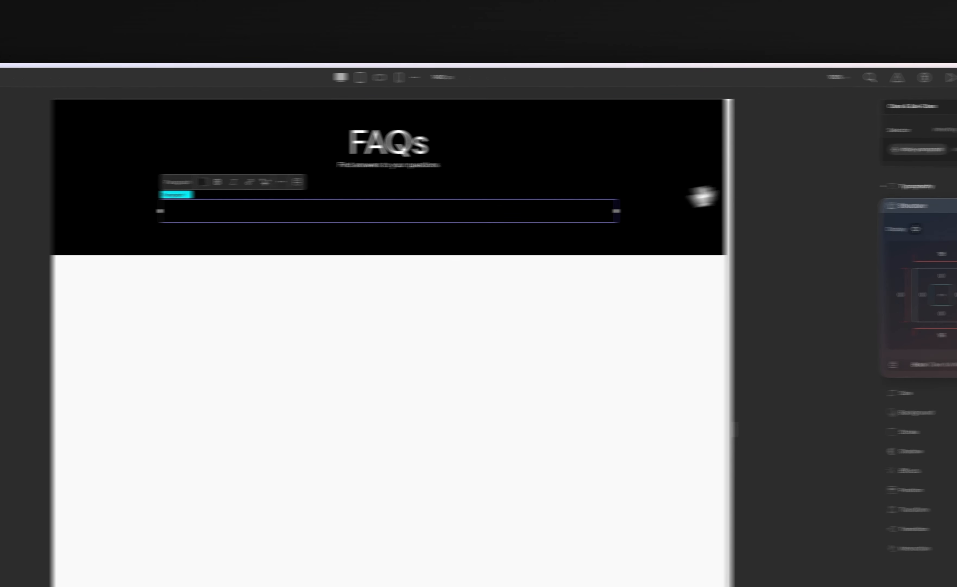
Replace the paragraph's droip-paragraph class with a new class named acc-cont-txt
left_click(830, 151)
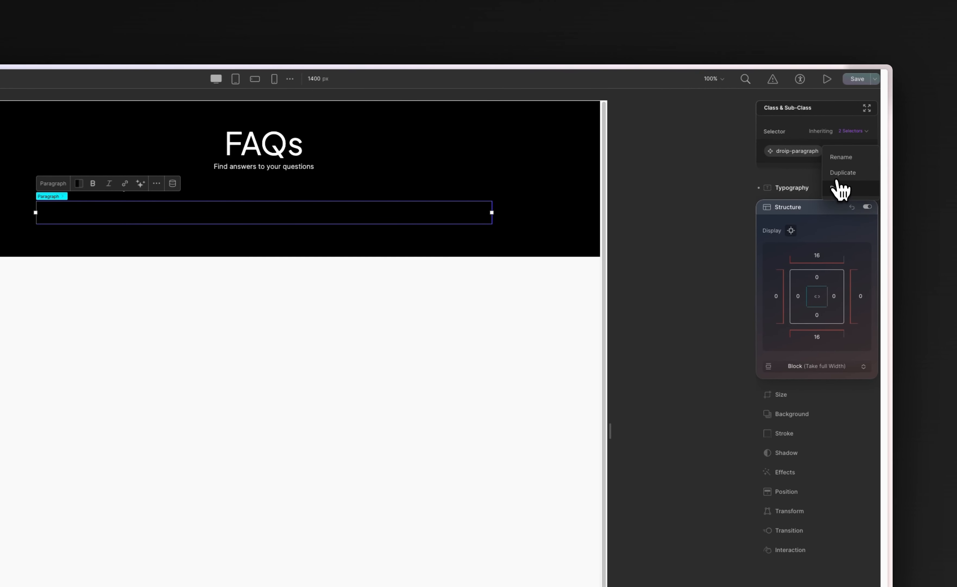
left_click(840, 189)
left_click(812, 151)
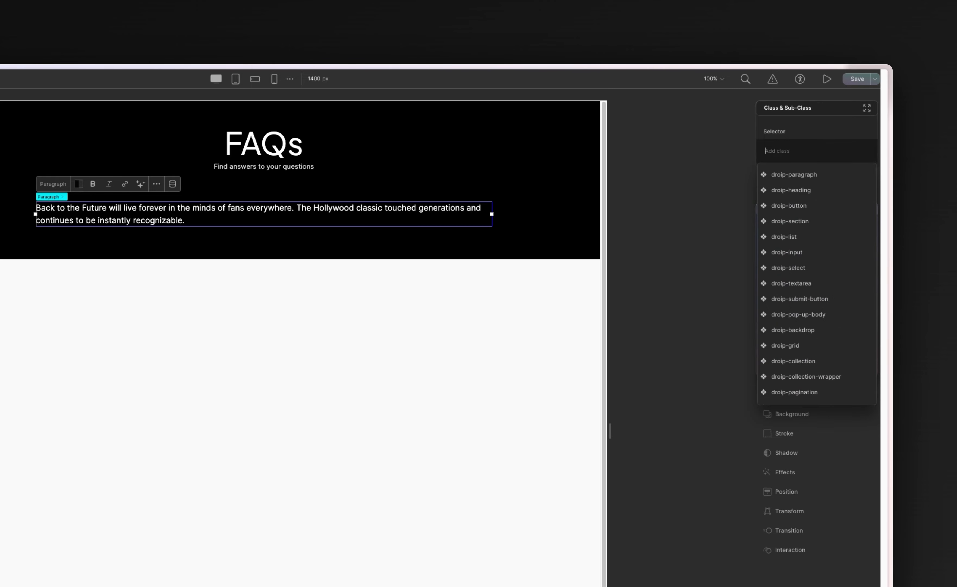
type("acc-")
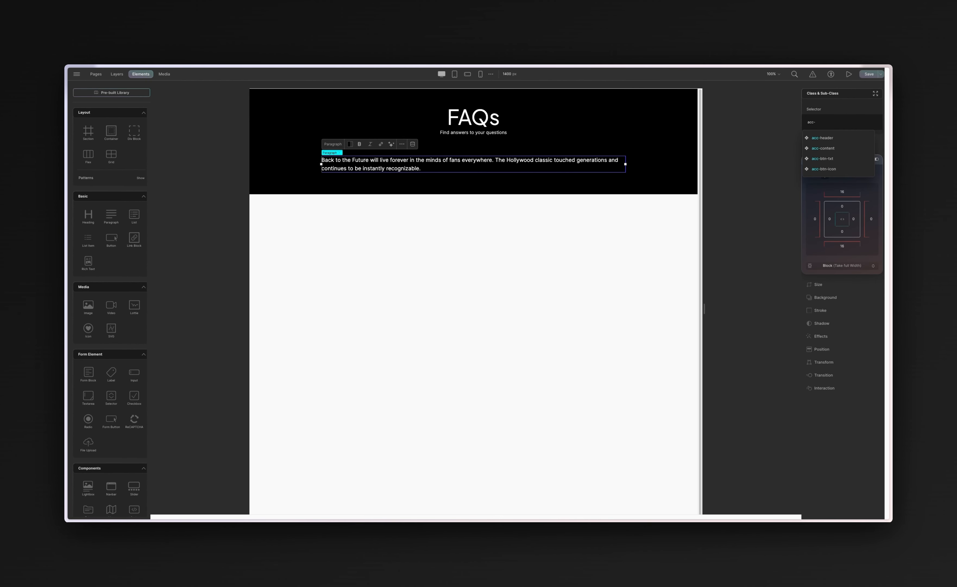
type("con")
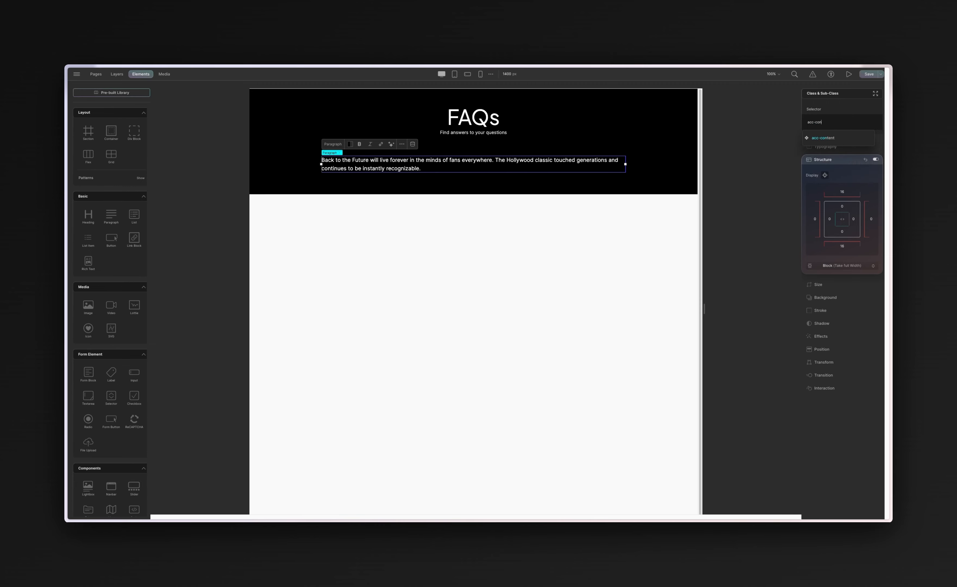
type("t-txt")
key("Return")
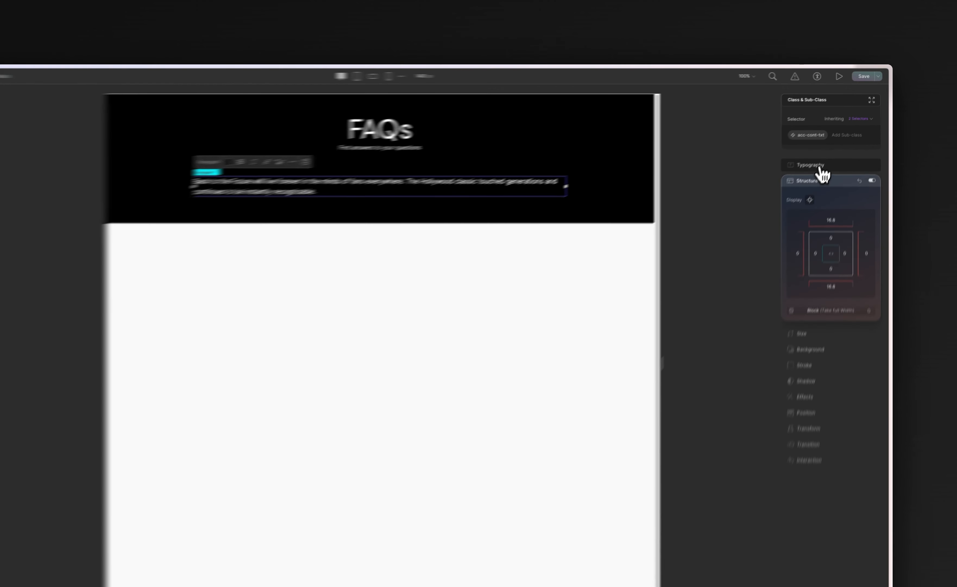
Set the answer paragraph's font size to 14 px and its text color to light gray CFCFCF
left_click(833, 149)
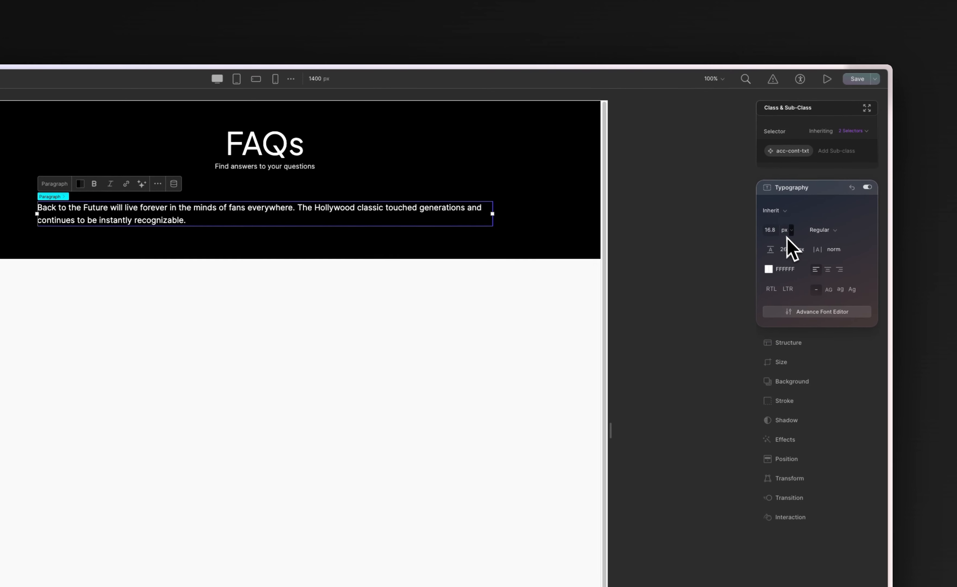
left_click(815, 175)
key("Return")
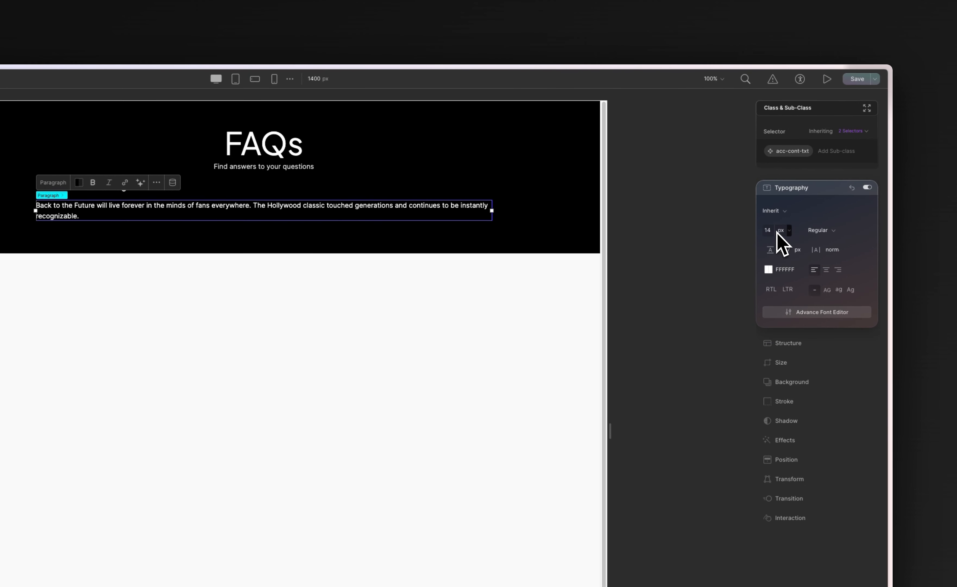
left_click(776, 270)
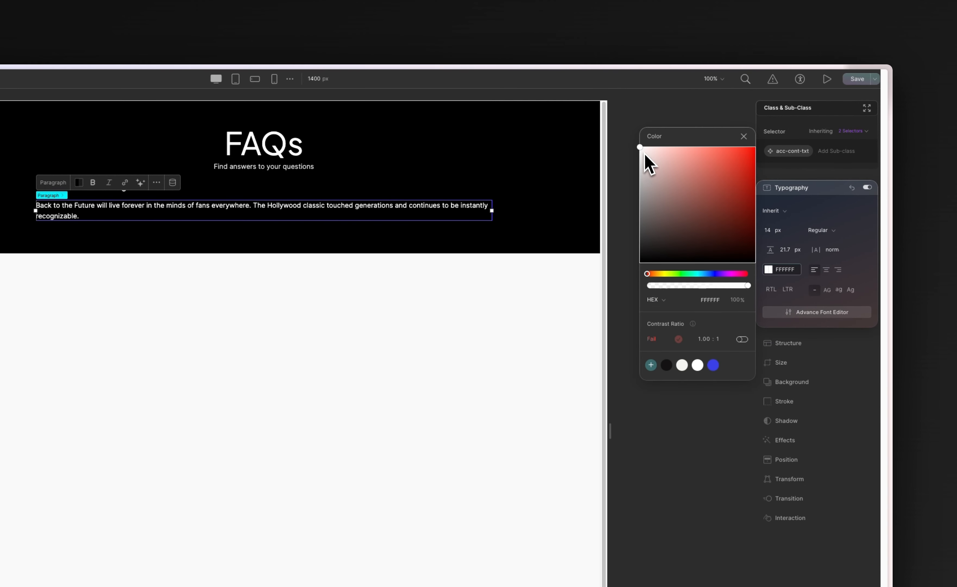
left_click_drag(644, 153, 642, 169)
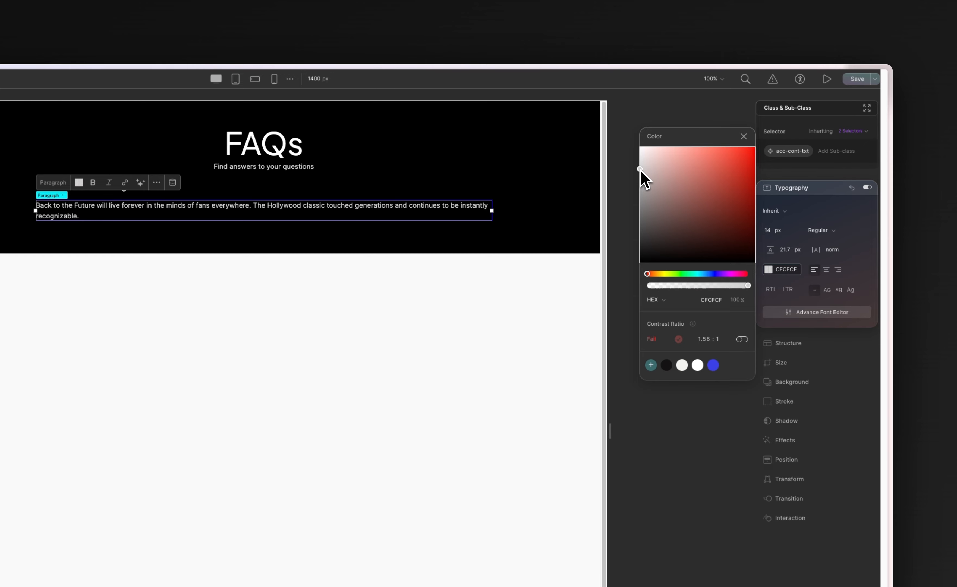
left_click(694, 121)
left_click(489, 167)
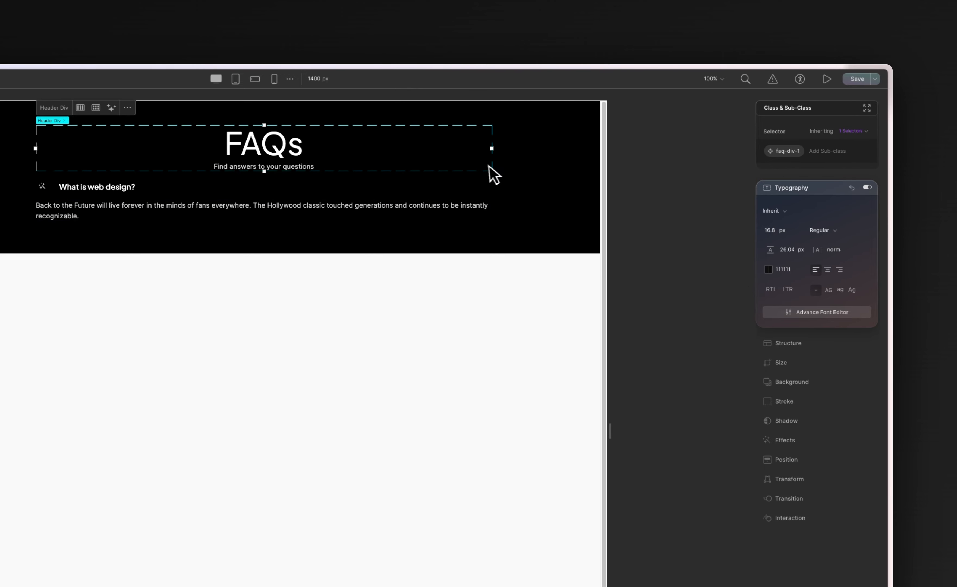
left_click(513, 180)
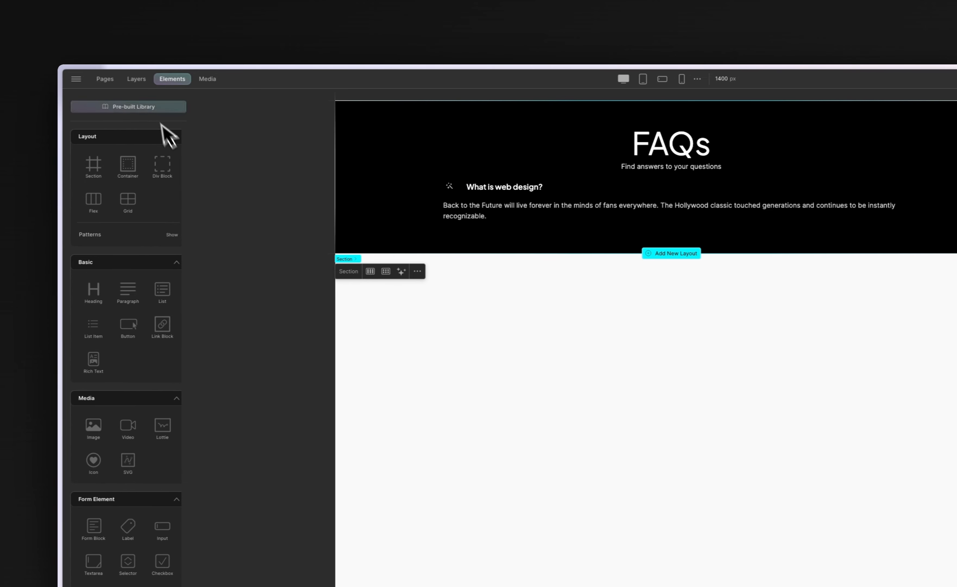
Select the FAQs list within the Container and set its maximum width to 550 px
left_click(118, 79)
left_click(86, 129)
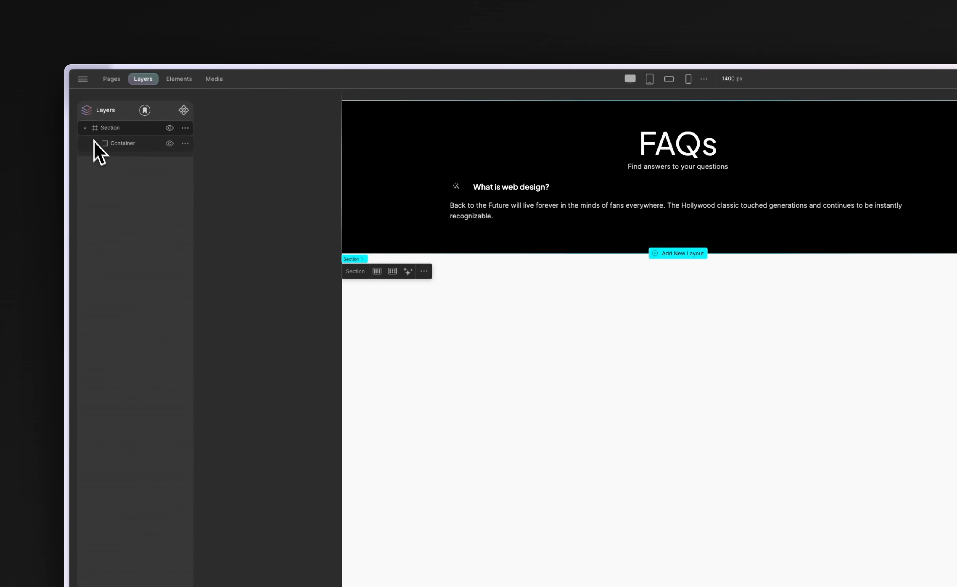
left_click(95, 143)
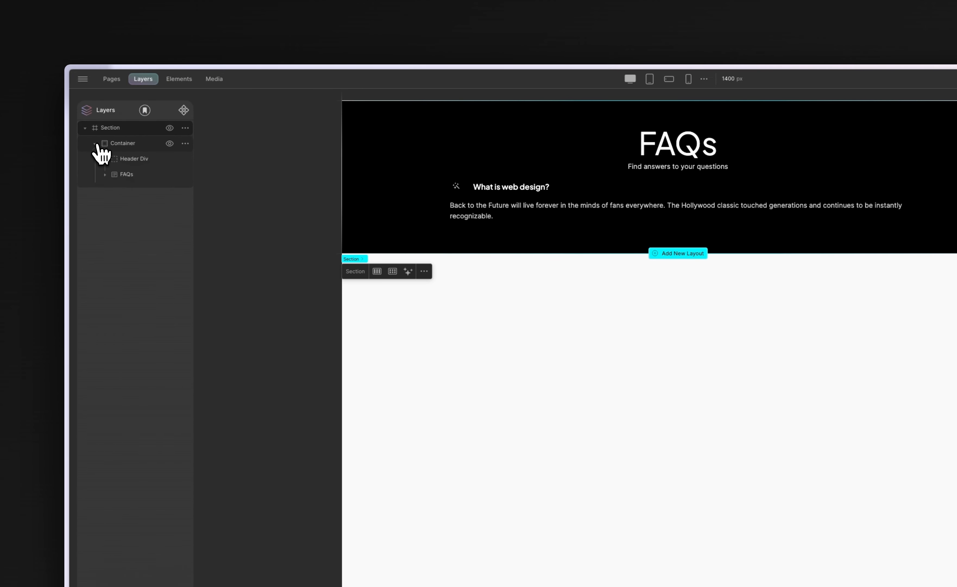
left_click(131, 174)
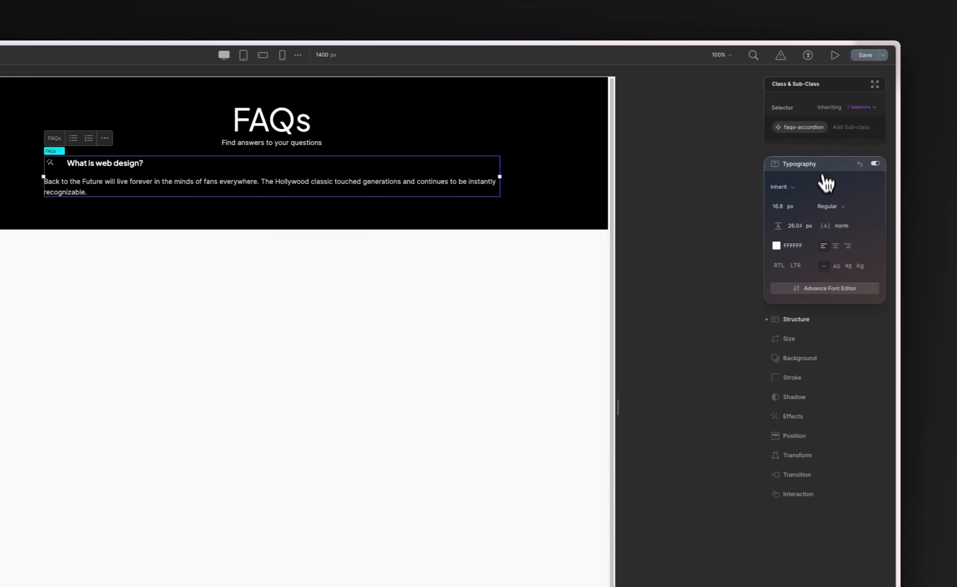
left_click(821, 165)
left_click(795, 212)
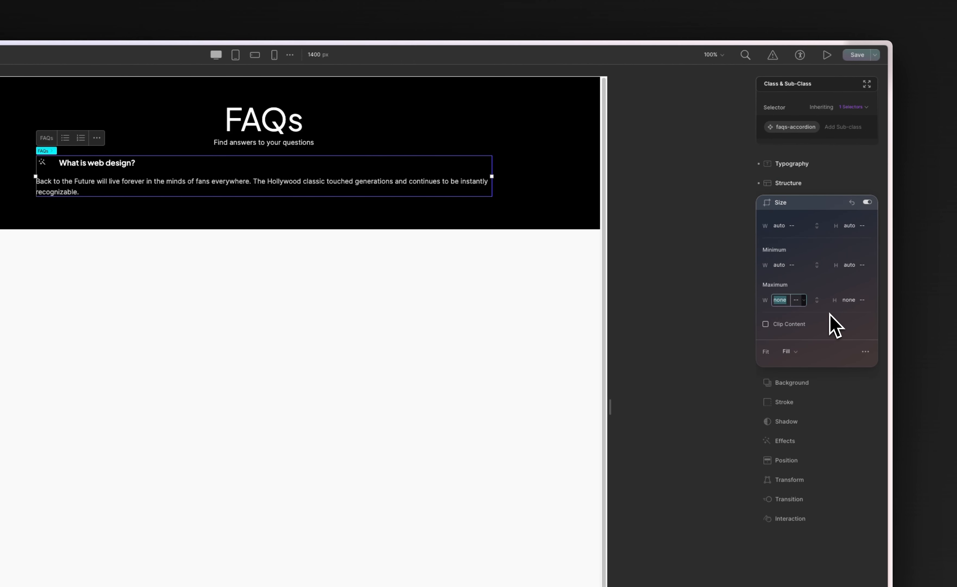
type("550")
key("Return")
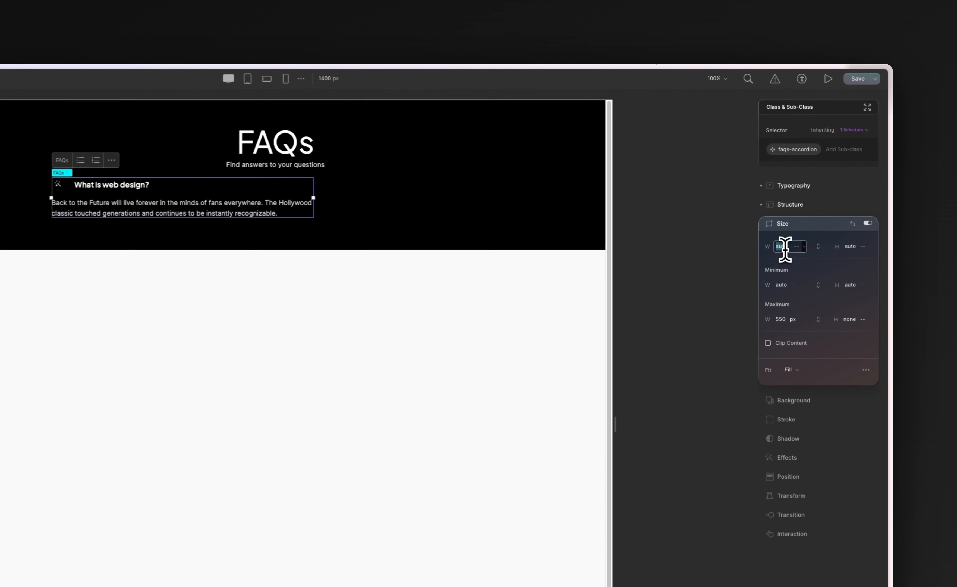
Set the FAQs list's width to 100%
left_click(818, 188)
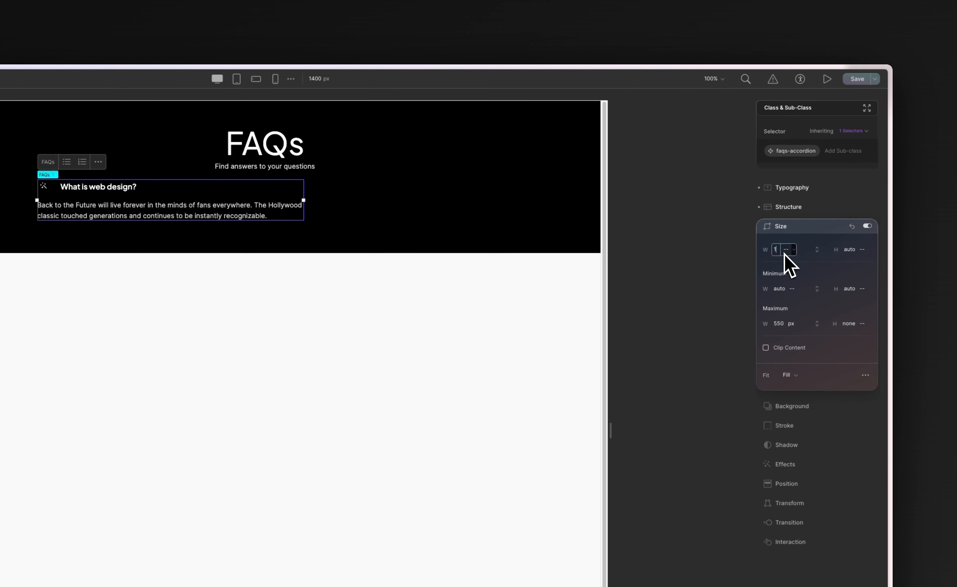
type("100 %")
key("Return")
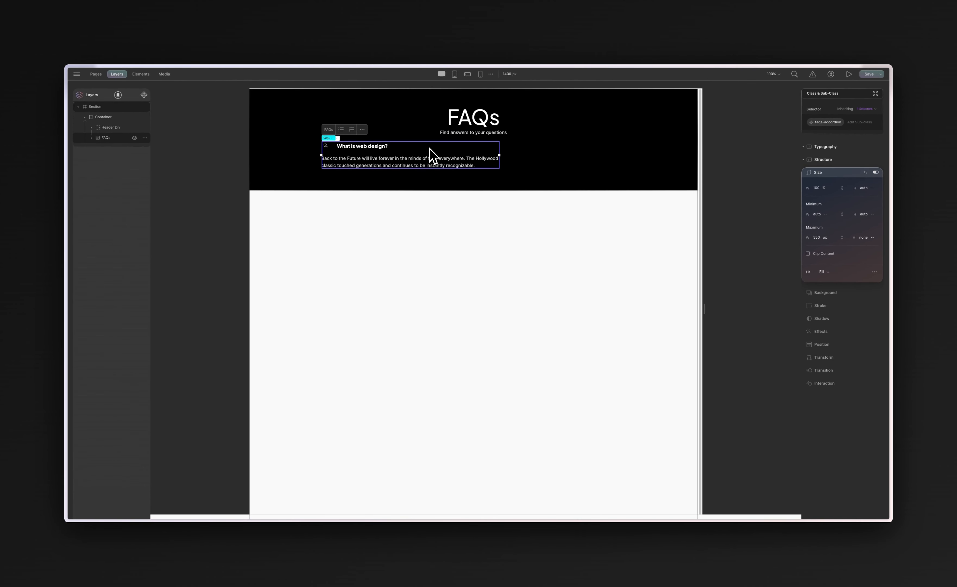
Center the FAQs list in its Container by setting its left and right margins to Auto
left_click(823, 160)
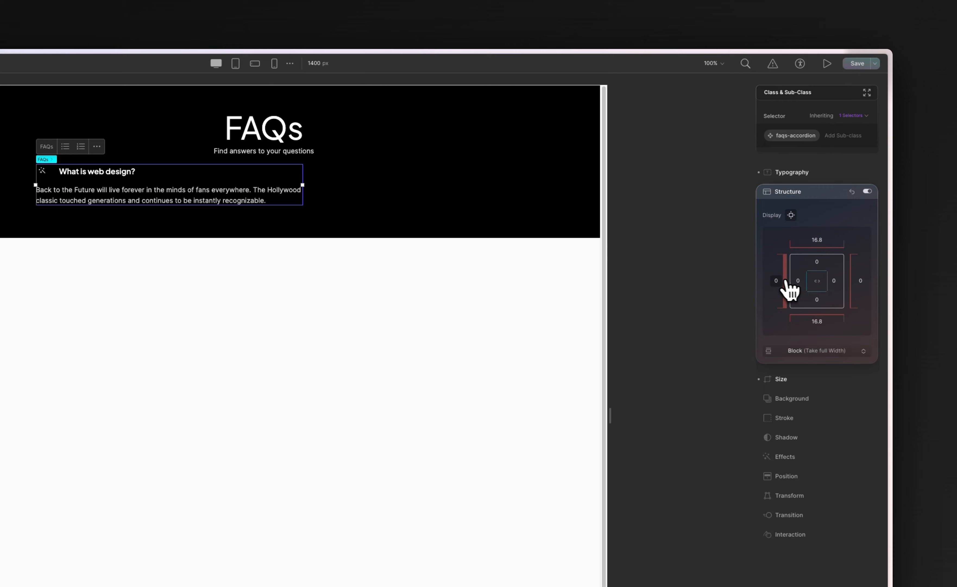
left_click(778, 280)
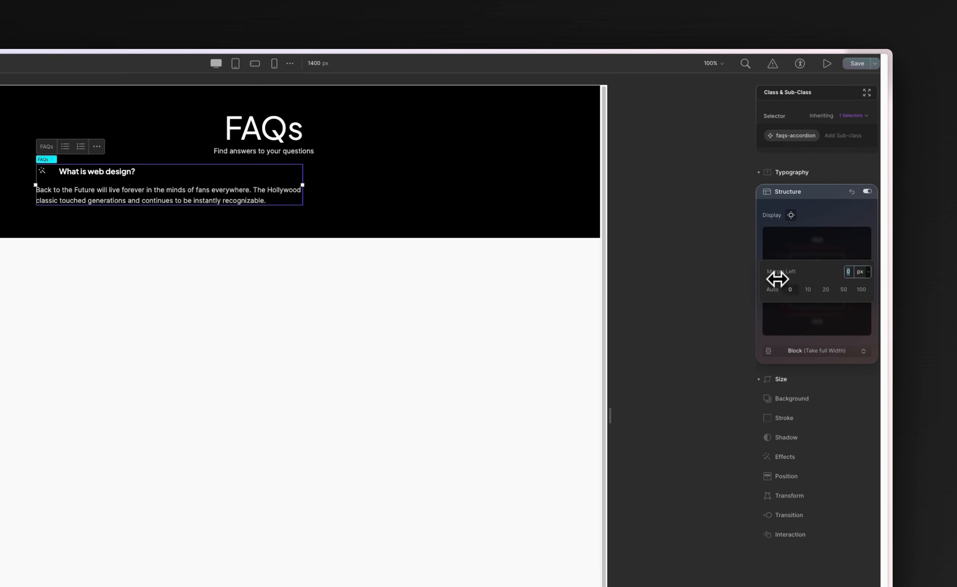
left_click(772, 290)
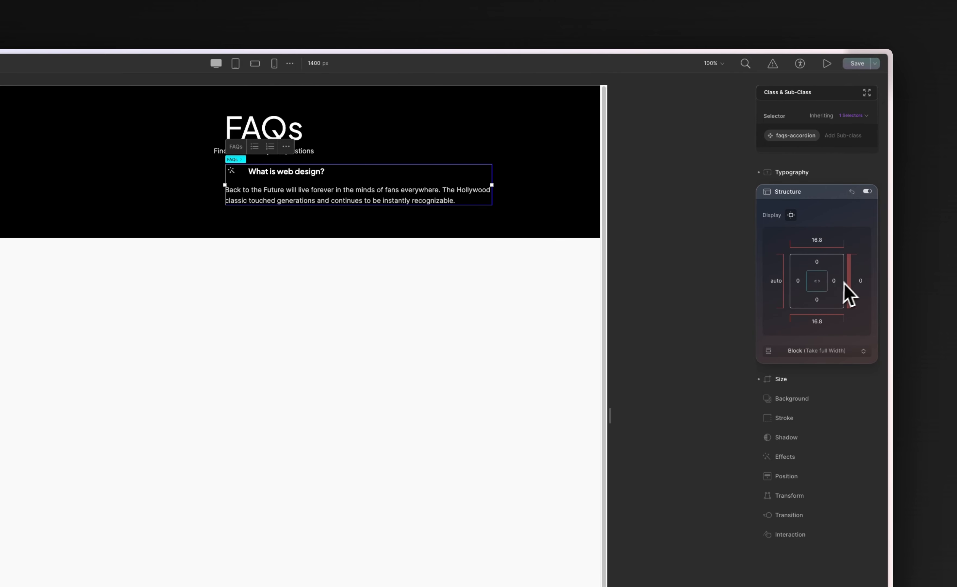
left_click(859, 280)
left_click(778, 291)
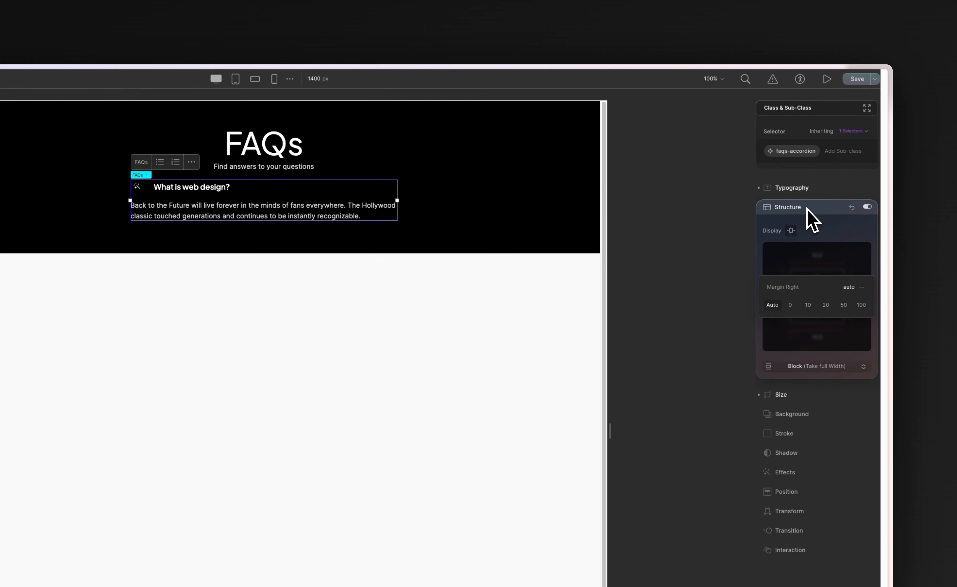
left_click(807, 208)
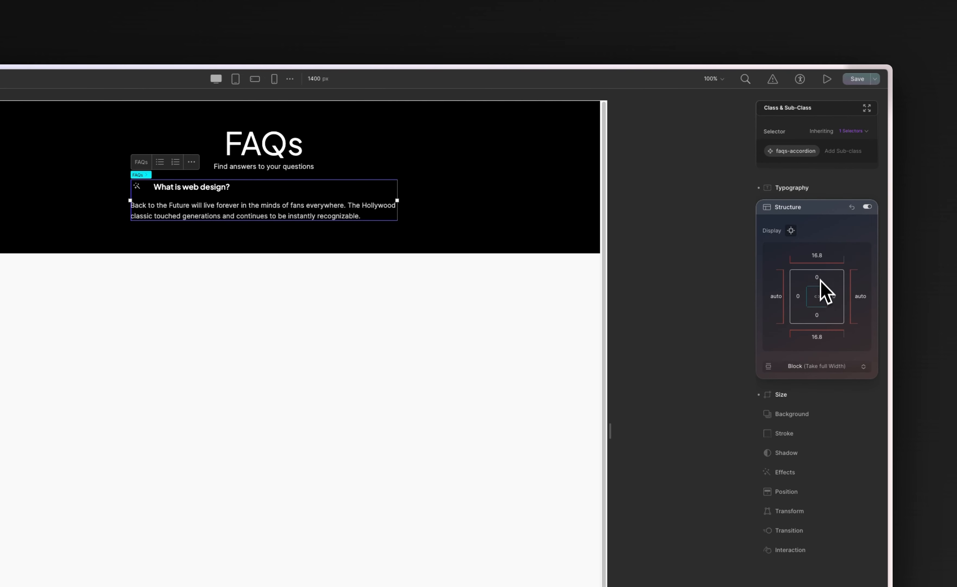
Set the FAQs list's top margin to 60 px to separate it from the Header Div
left_click(827, 262)
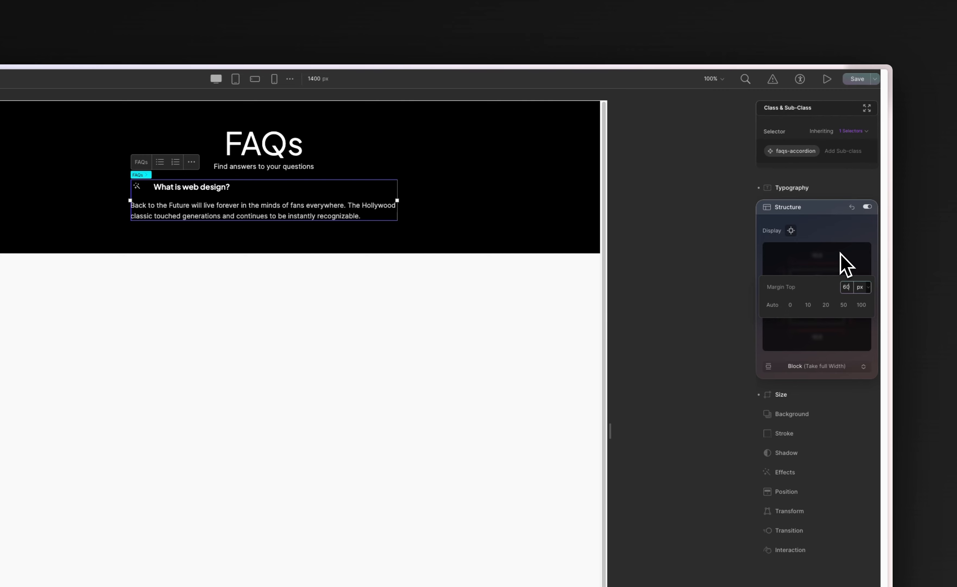
key("Return")
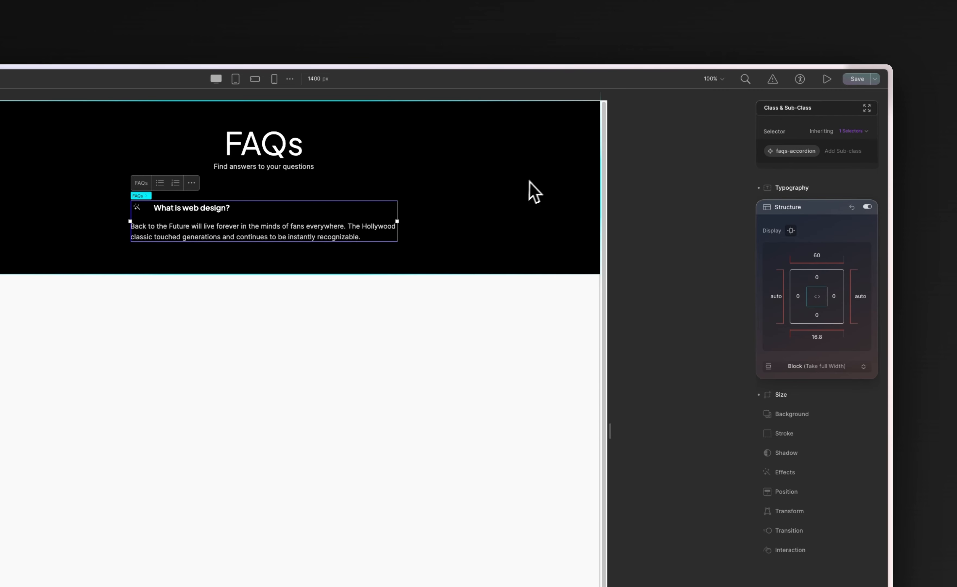
left_click(485, 188)
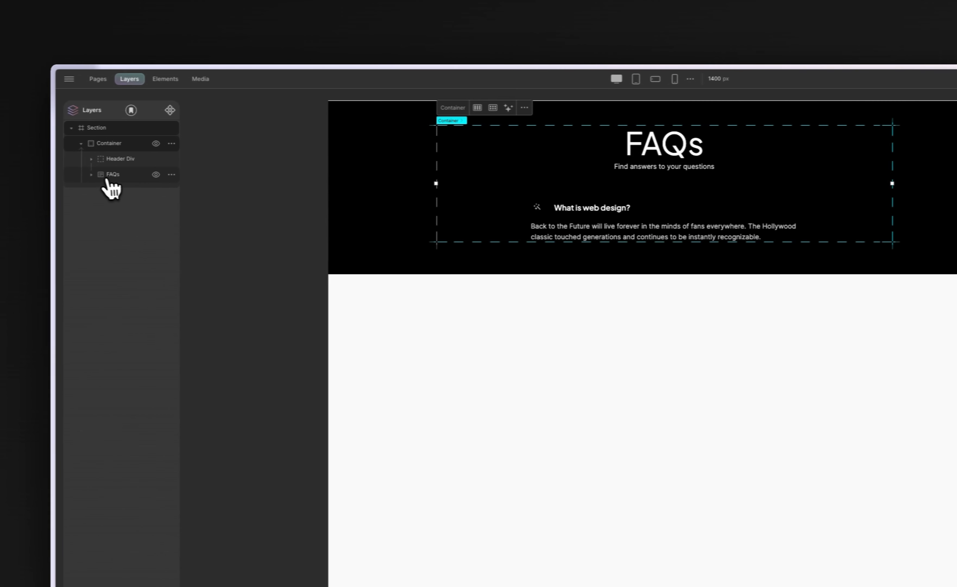
Select the Acc List item inside the FAQs list and set its bottom padding to 5 px
left_click(126, 177)
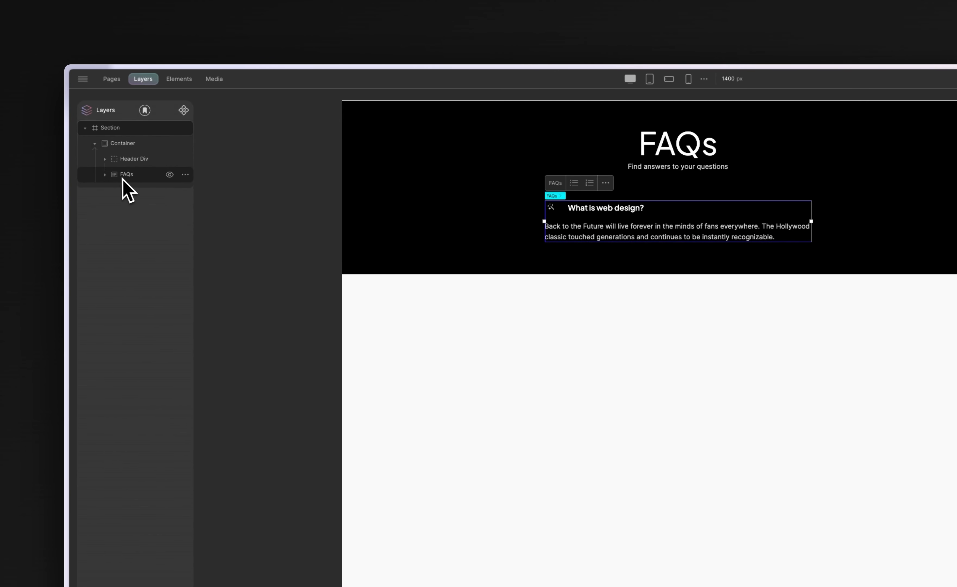
left_click(104, 175)
left_click(140, 192)
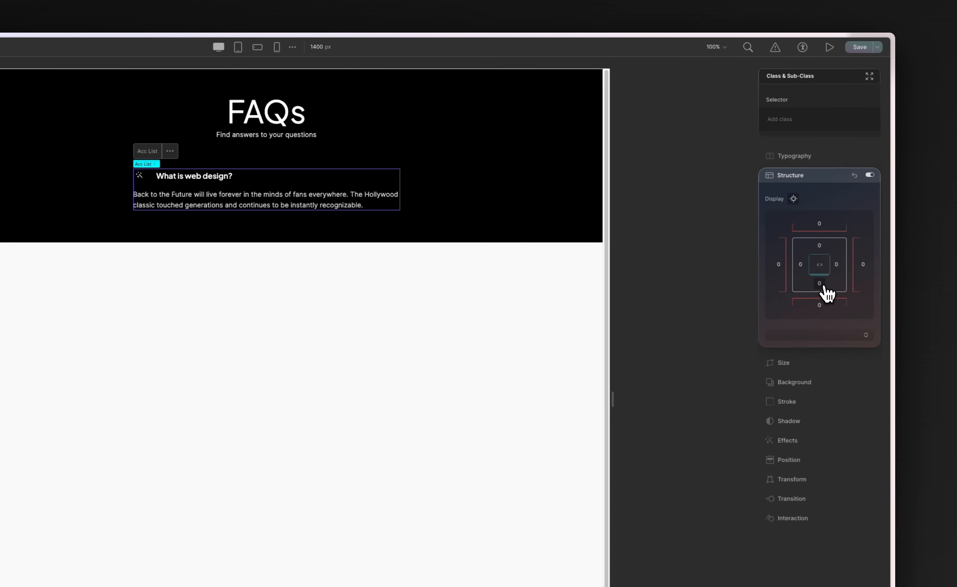
left_click(823, 285)
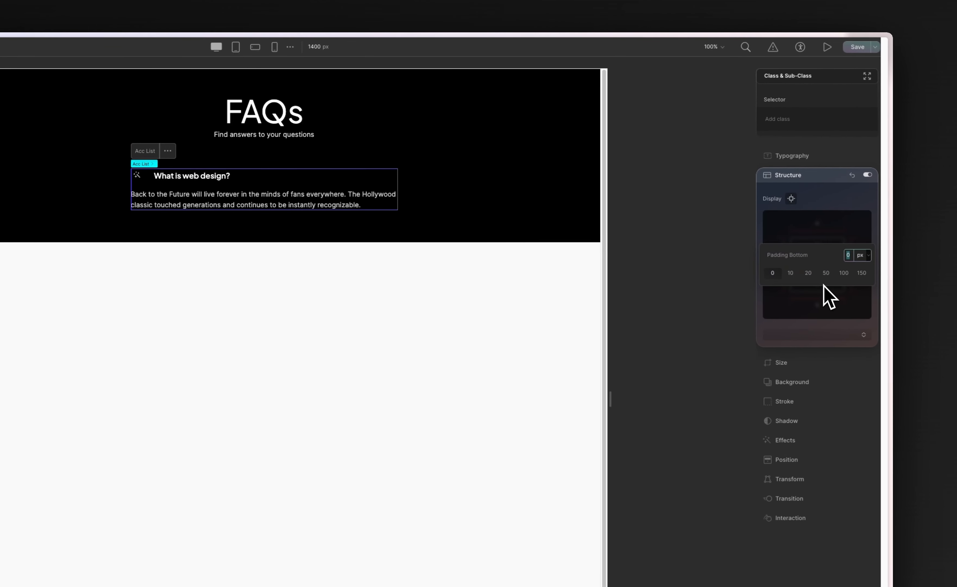
left_click(791, 274)
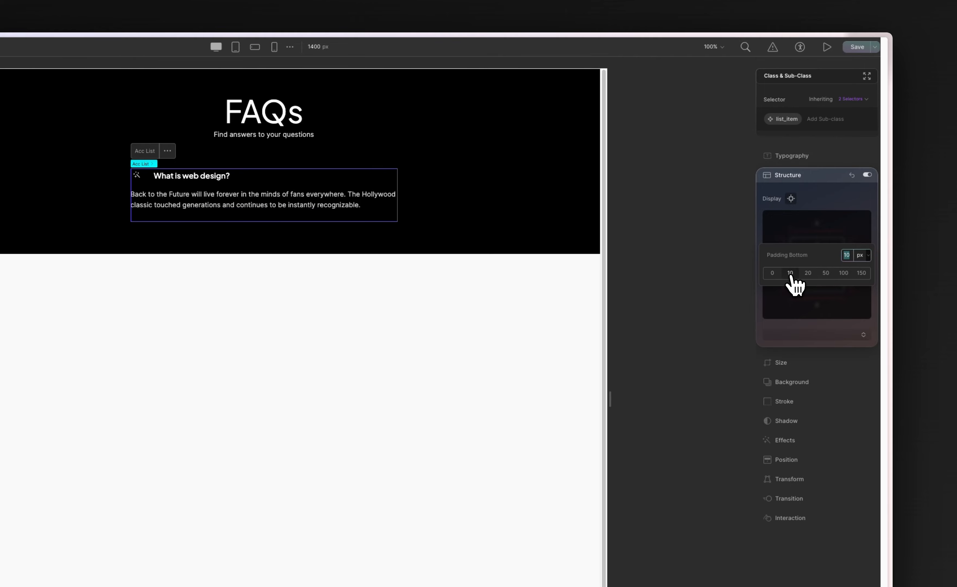
type("5")
key("Return")
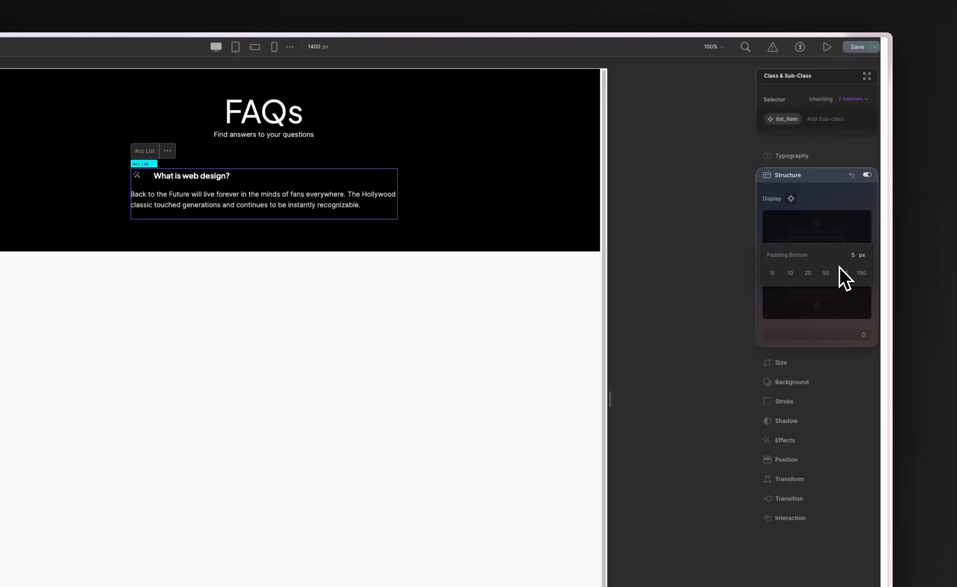
Set the answer paragraph's top and bottom margins to 0 px
left_click(242, 203)
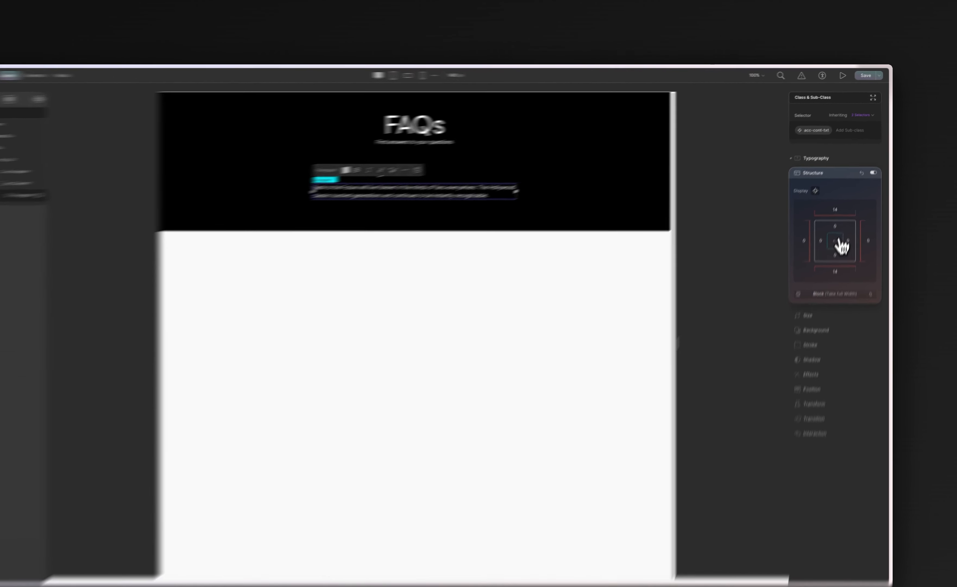
left_click(844, 194)
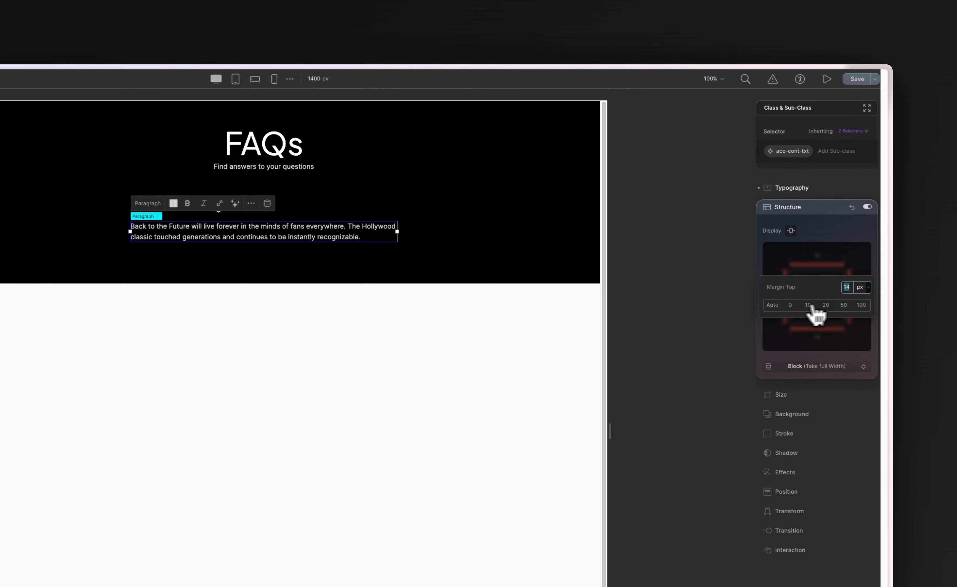
left_click(790, 304)
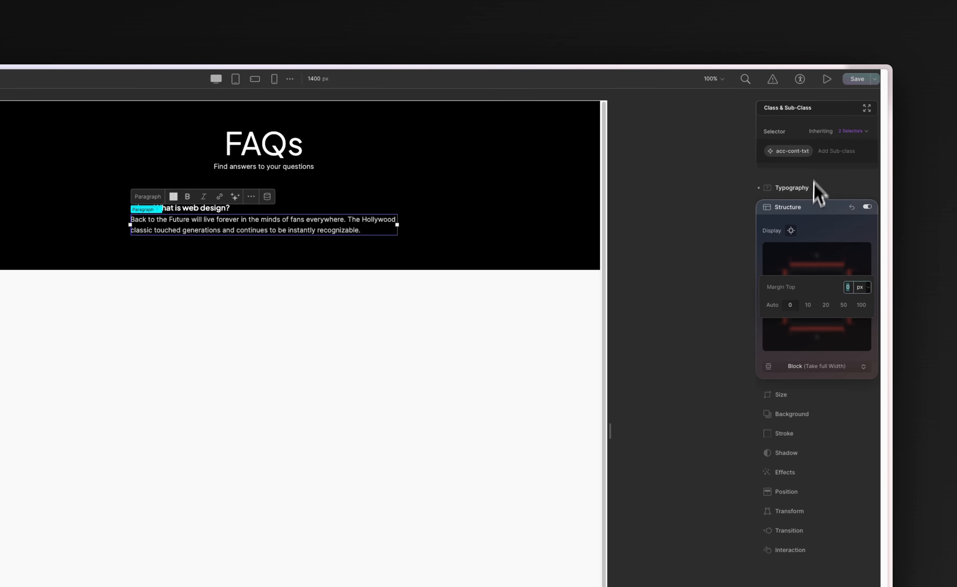
left_click(817, 208)
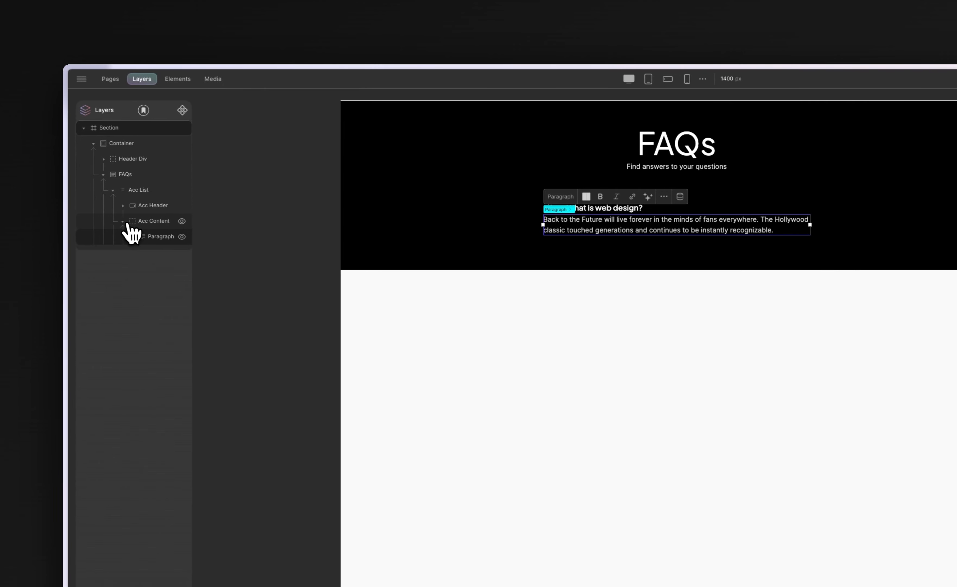
Set the Acc Content block's top margin to 10 px
left_click(125, 222)
left_click(156, 222)
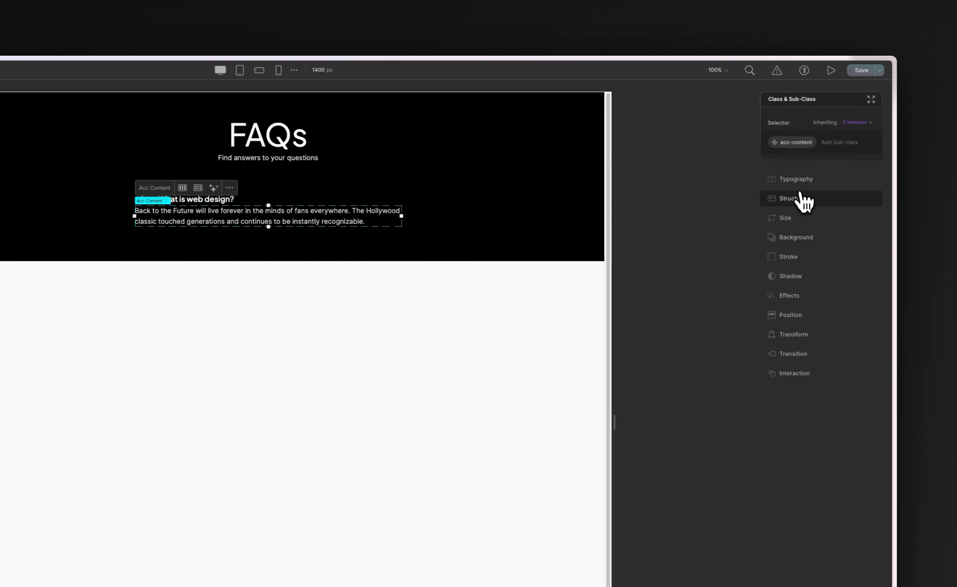
left_click(804, 200)
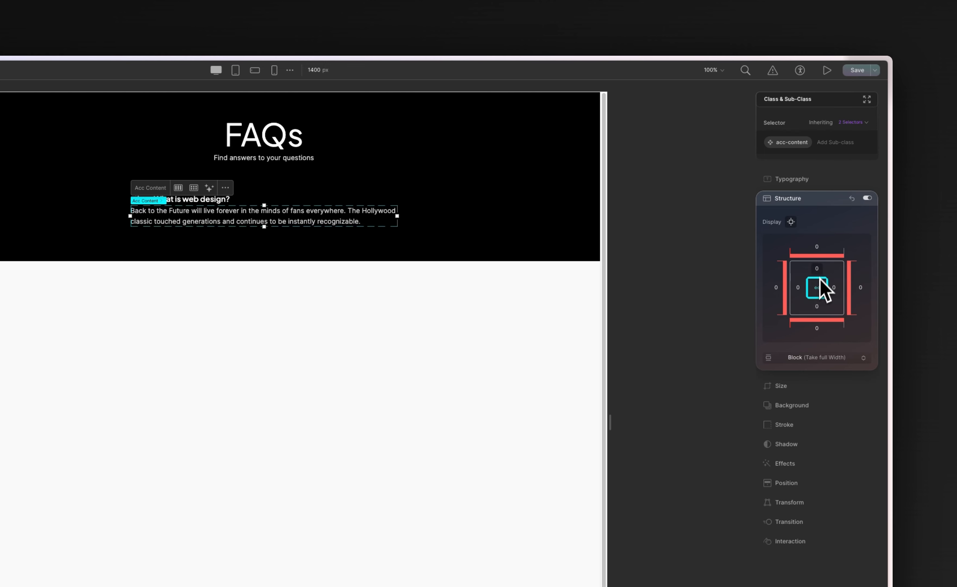
left_click(822, 248)
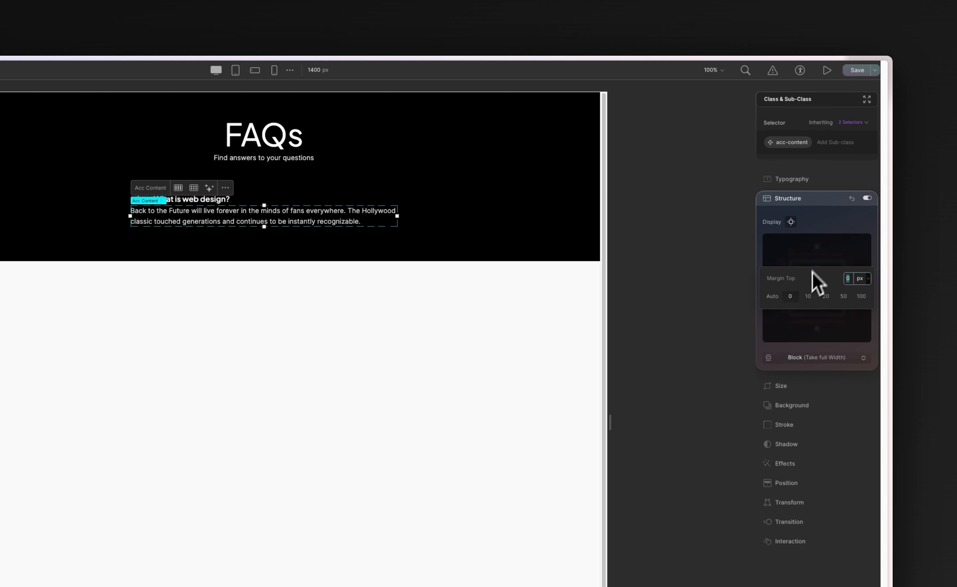
left_click(809, 297)
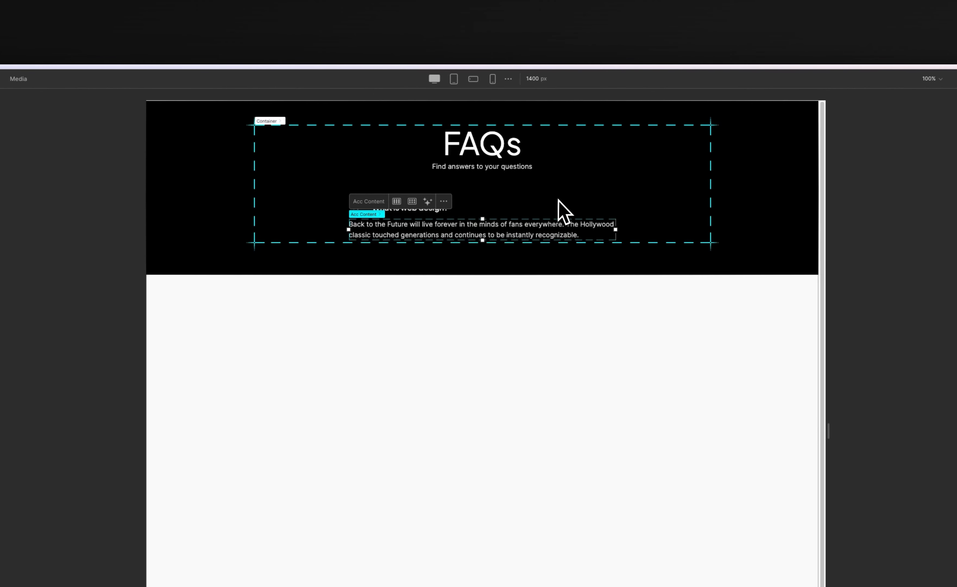
Set the Acc Content block's bottom margin to 10 px
left_click(318, 222)
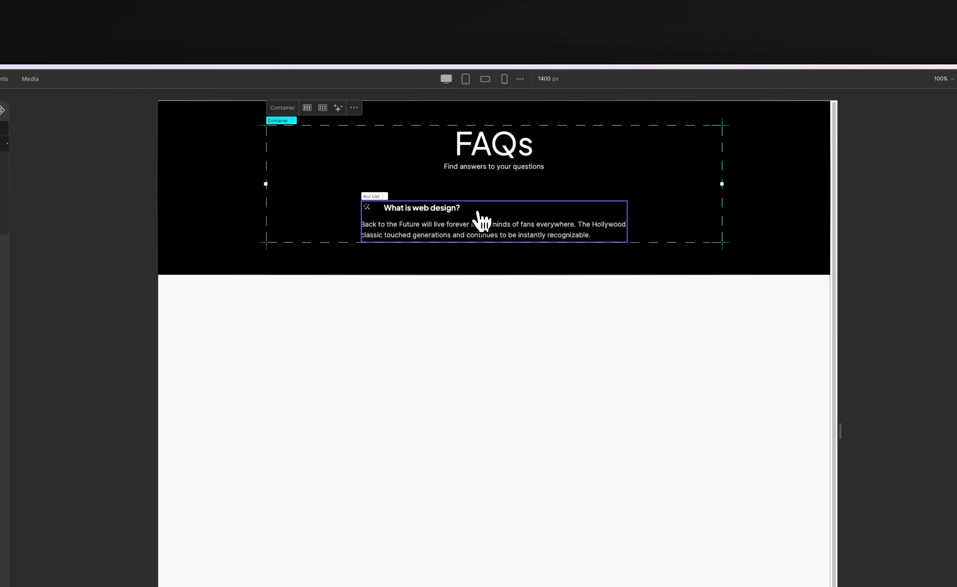
left_click(144, 190)
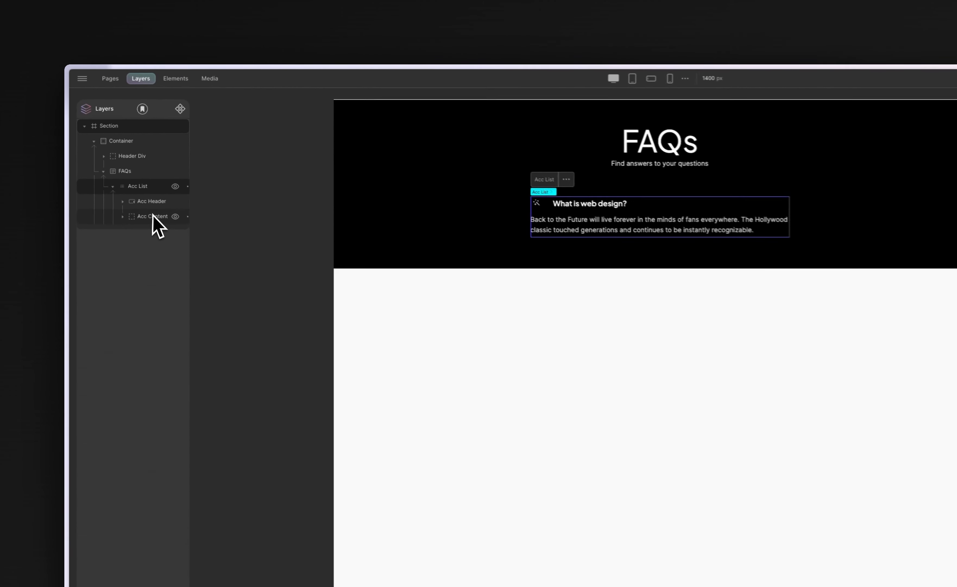
left_click(124, 169)
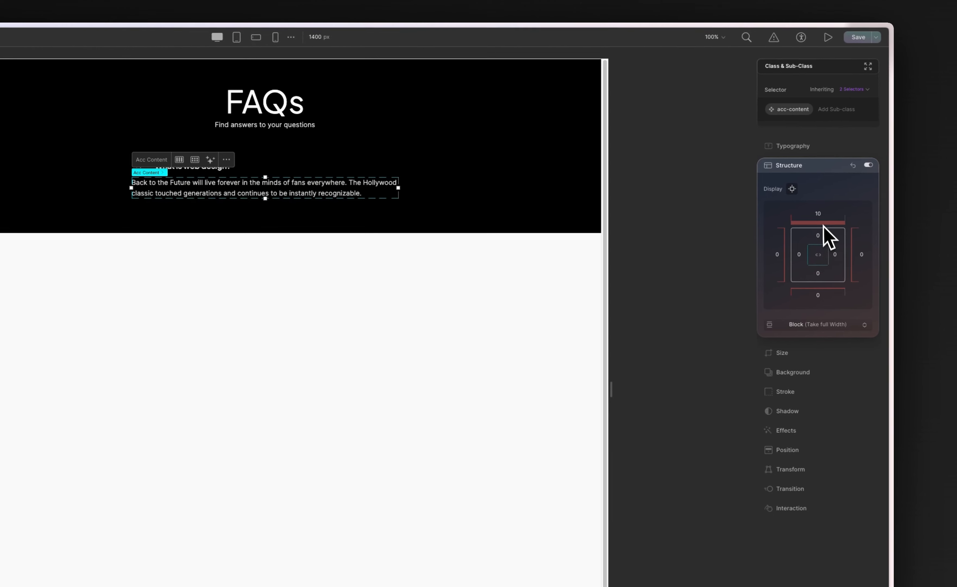
left_click(818, 294)
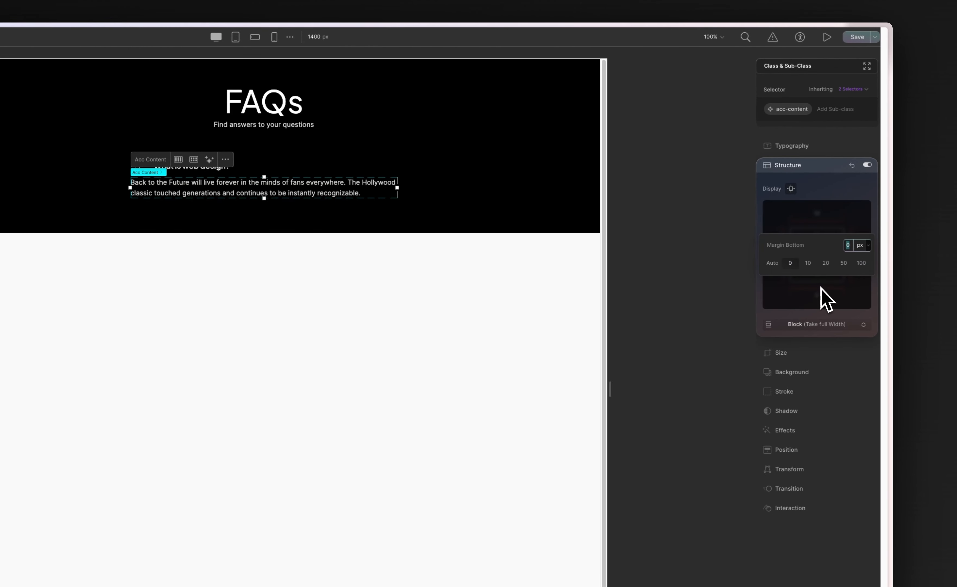
left_click(813, 266)
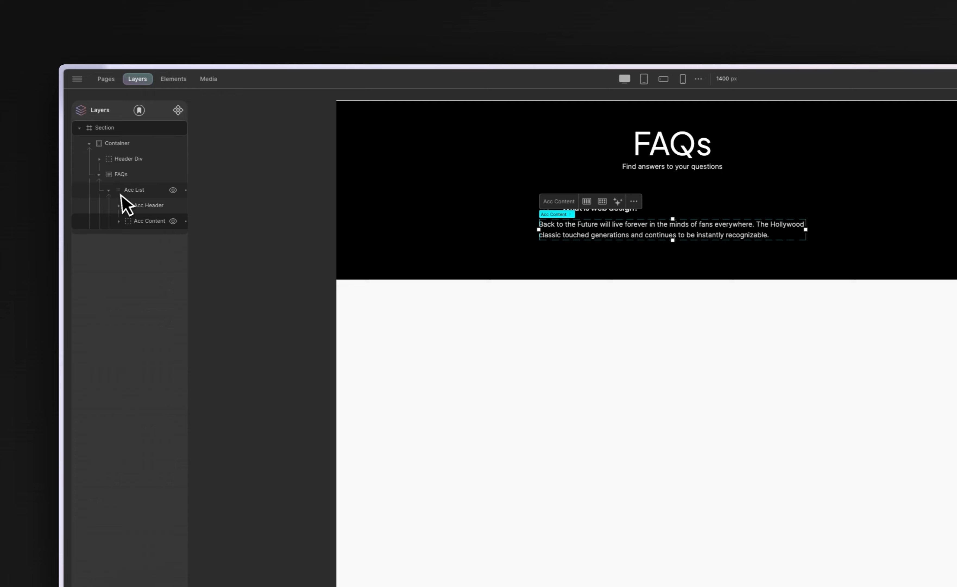
Give the Acc List item a 1 px border on its bottom side only
left_click(135, 194)
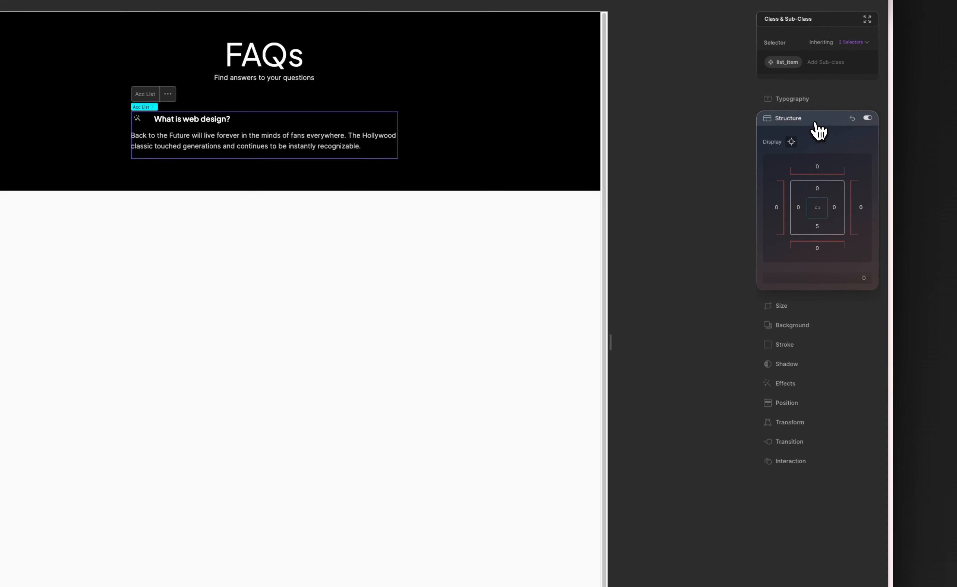
left_click(816, 121)
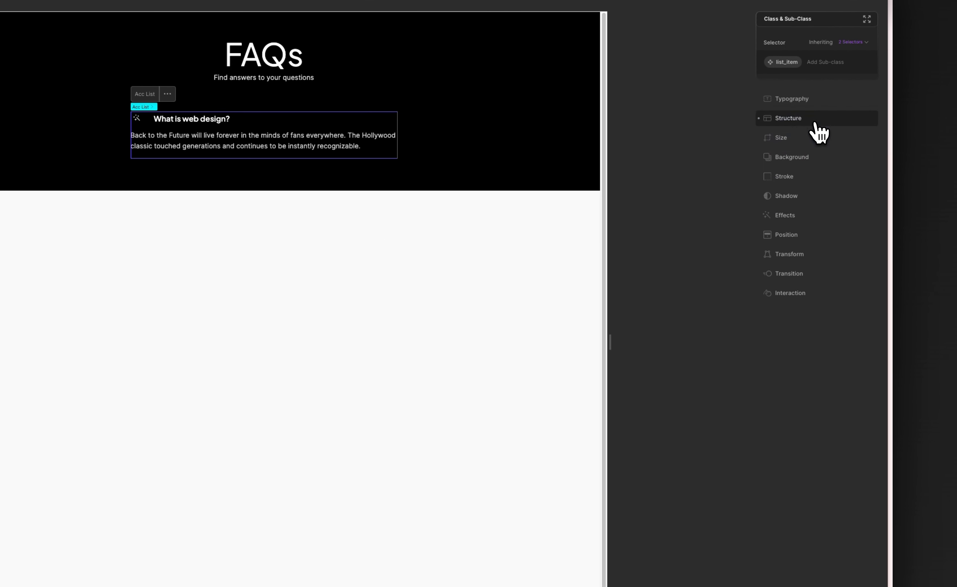
left_click(795, 182)
left_click(848, 200)
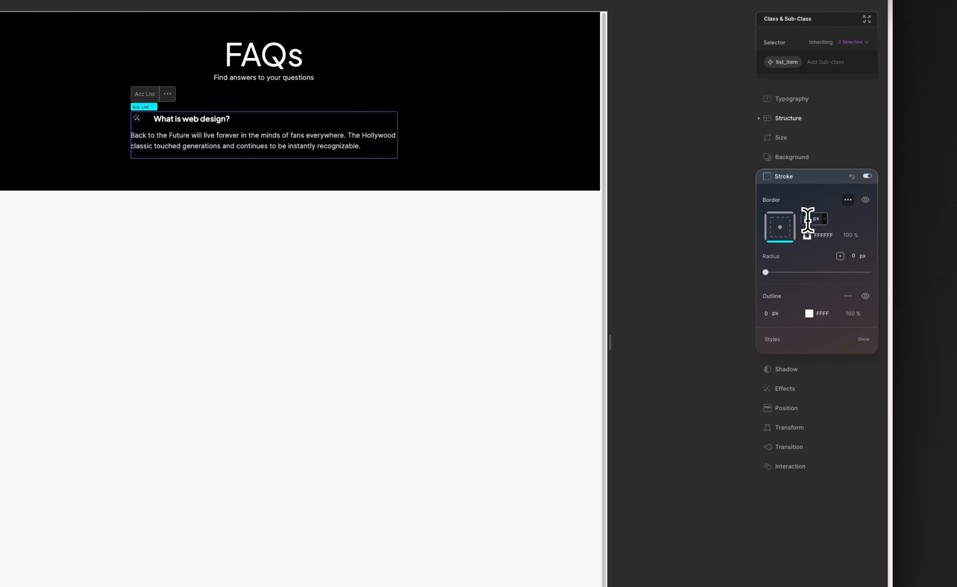
key("Return")
Color the Acc List item's bottom border with the saved dark swatch 161414
left_click(806, 235)
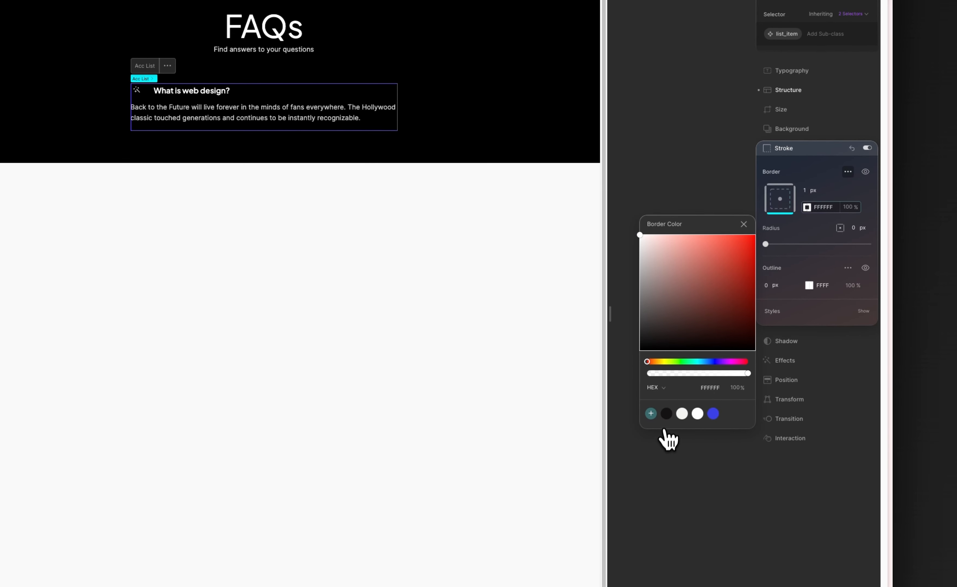
left_click(667, 413)
left_click(527, 84)
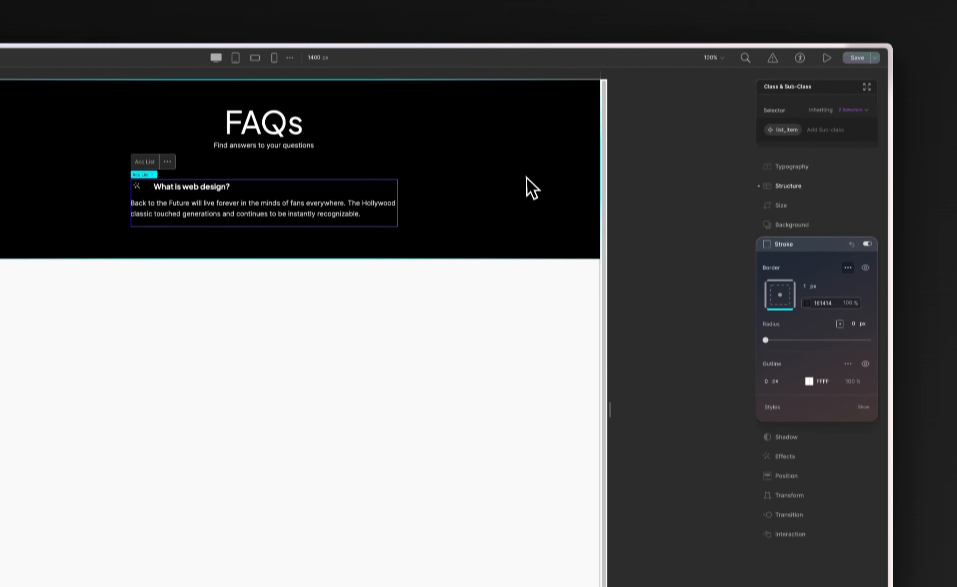
left_click(515, 65)
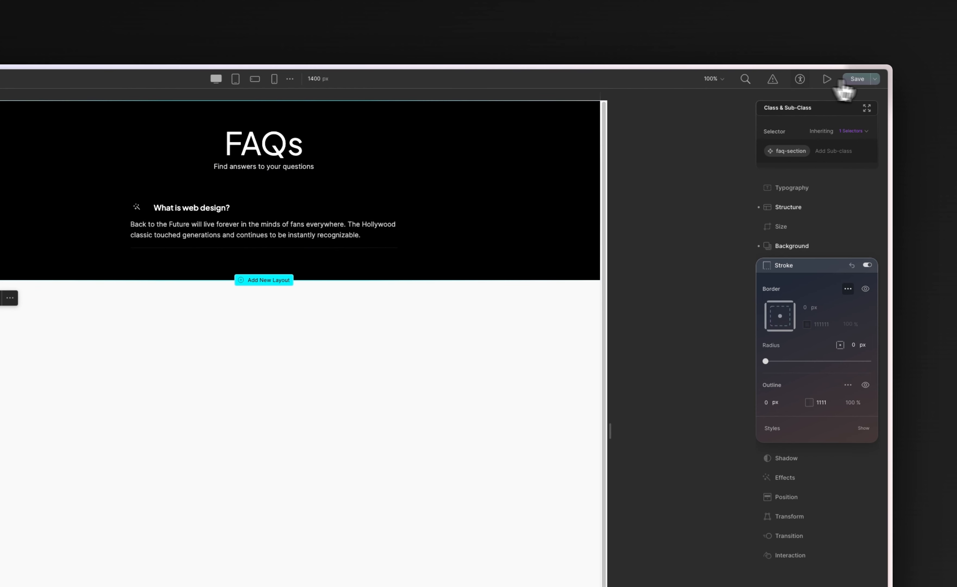
Preview the published page to check the FAQ item's spacing and divider, and return to the editor
left_click(829, 79)
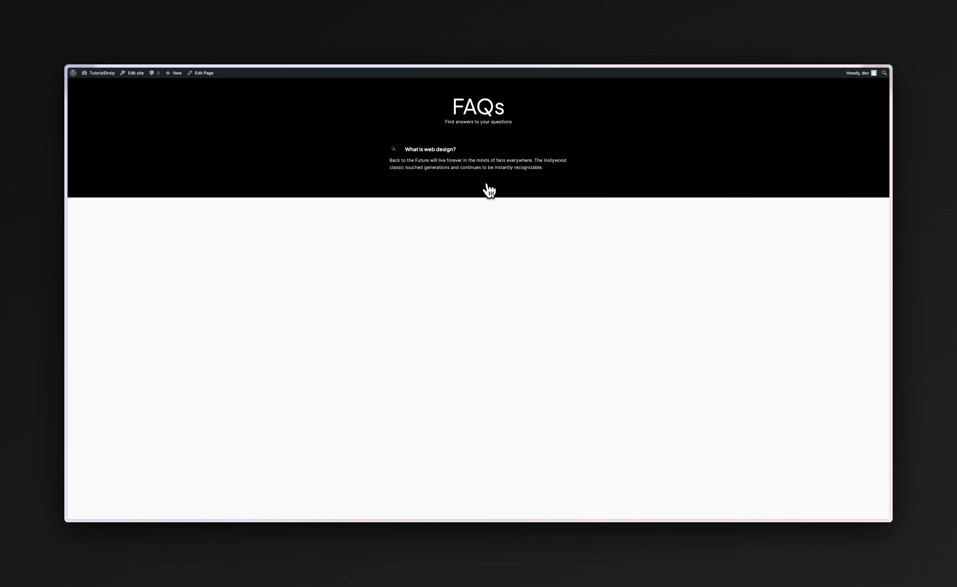
mouse_move(75, 190)
key("super+w")
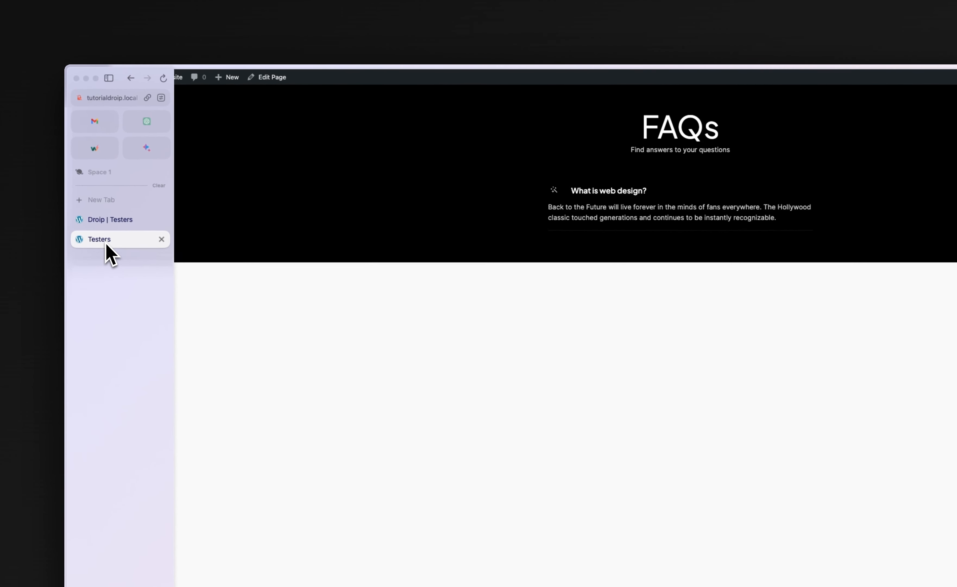
key("super+w")
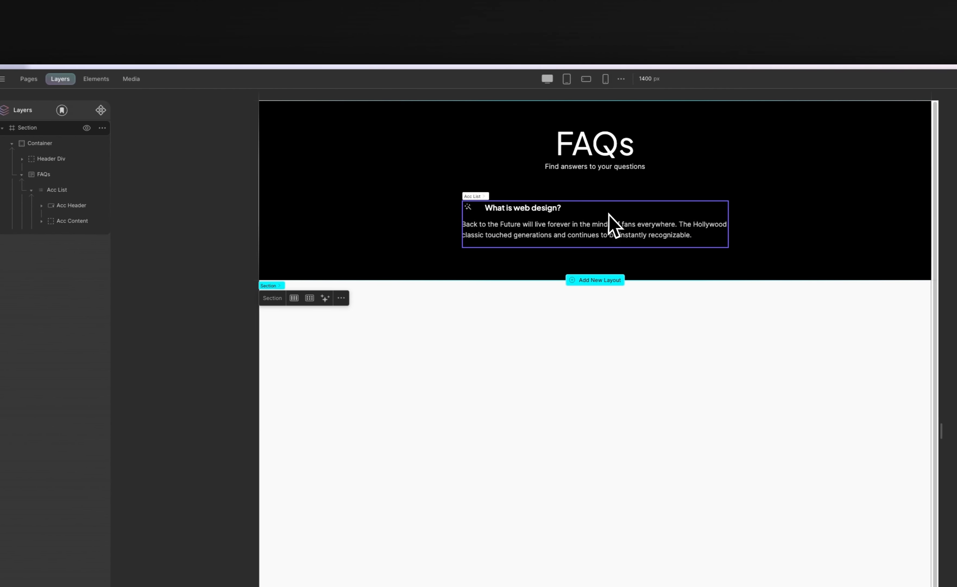
Select the Acc Header button inside the Acc List item and set its width to 100%
left_click(621, 216)
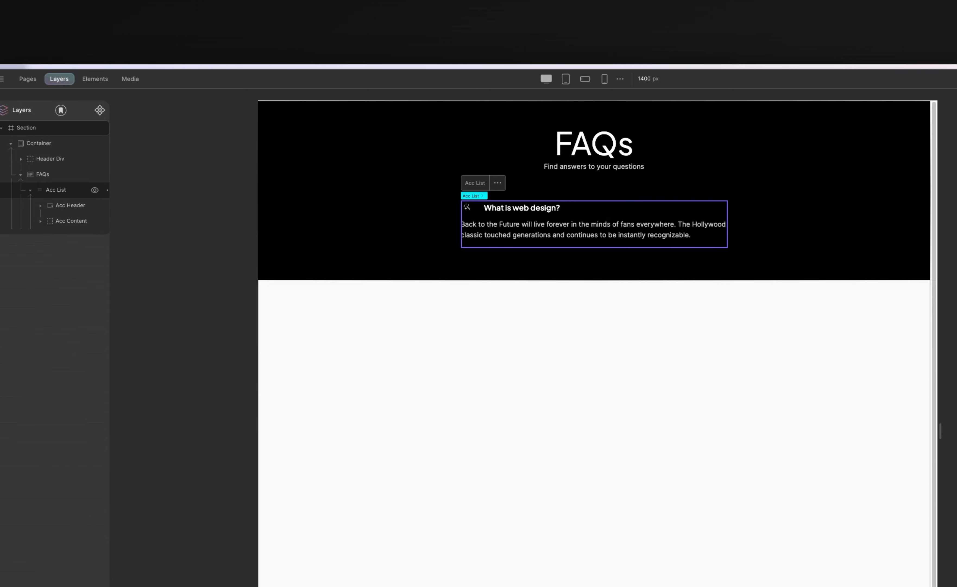
left_click(74, 208)
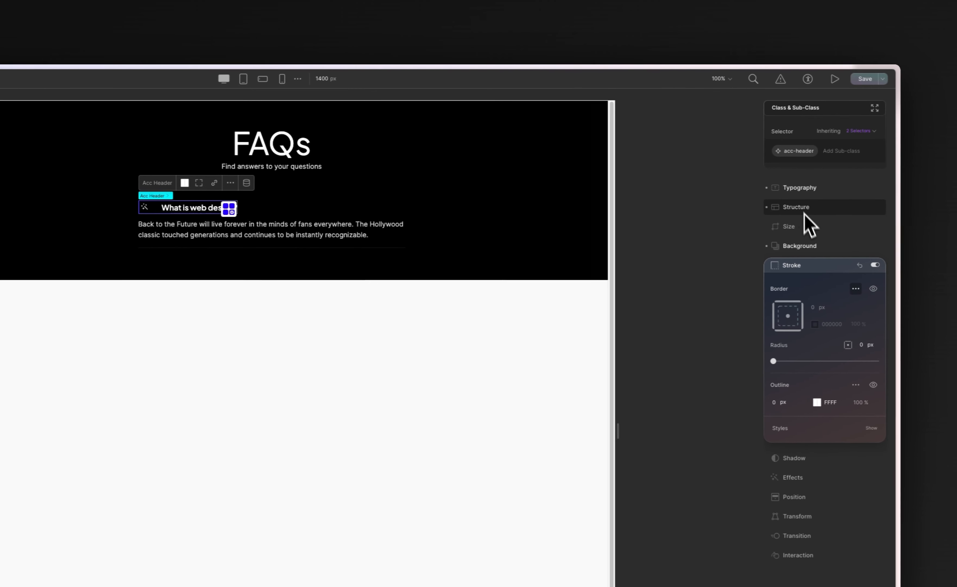
left_click(788, 228)
left_click(787, 250)
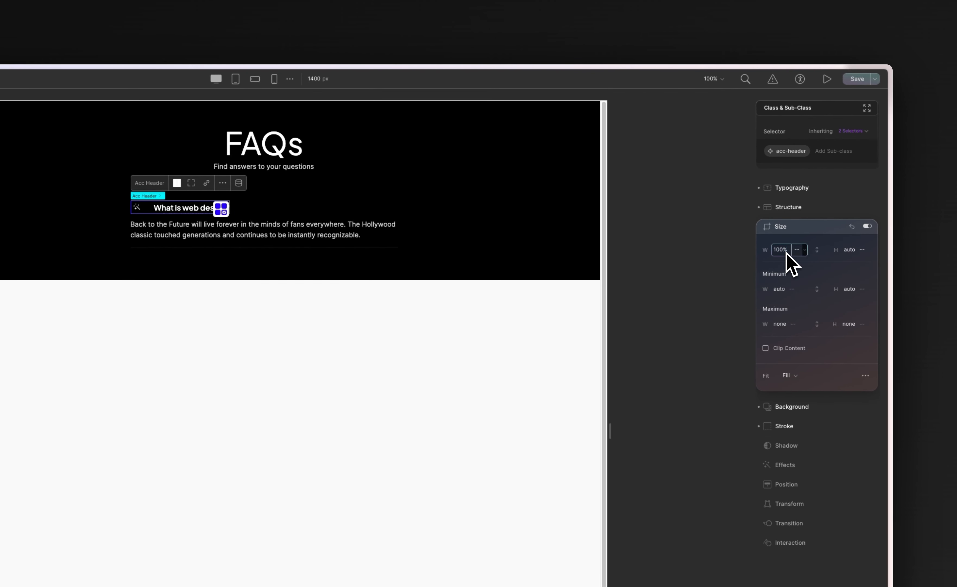
key("Return")
left_click(794, 226)
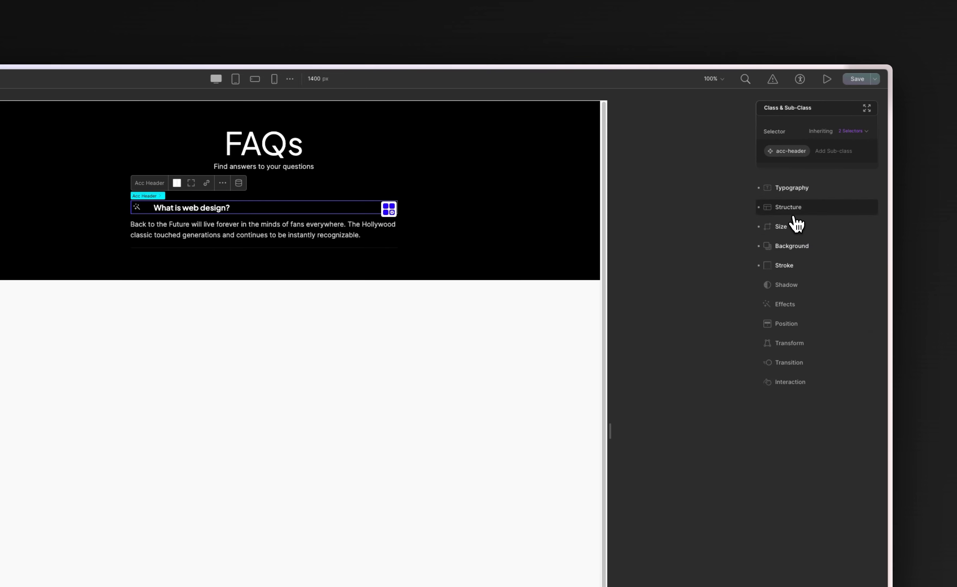
Set the Acc Header button's bottom and top padding to 10 px each
left_click(794, 212)
left_click(821, 317)
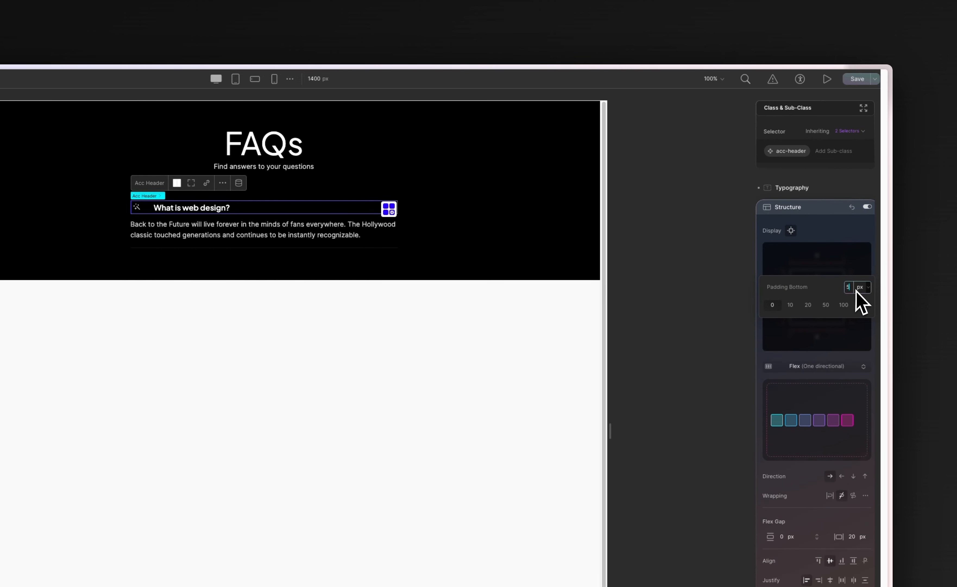
type("5")
left_click(795, 307)
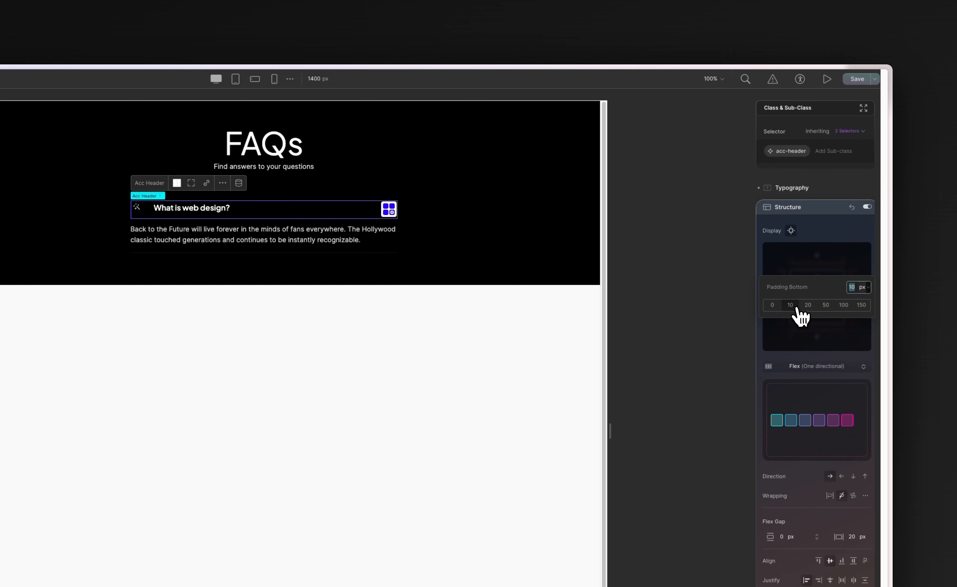
left_click(818, 271)
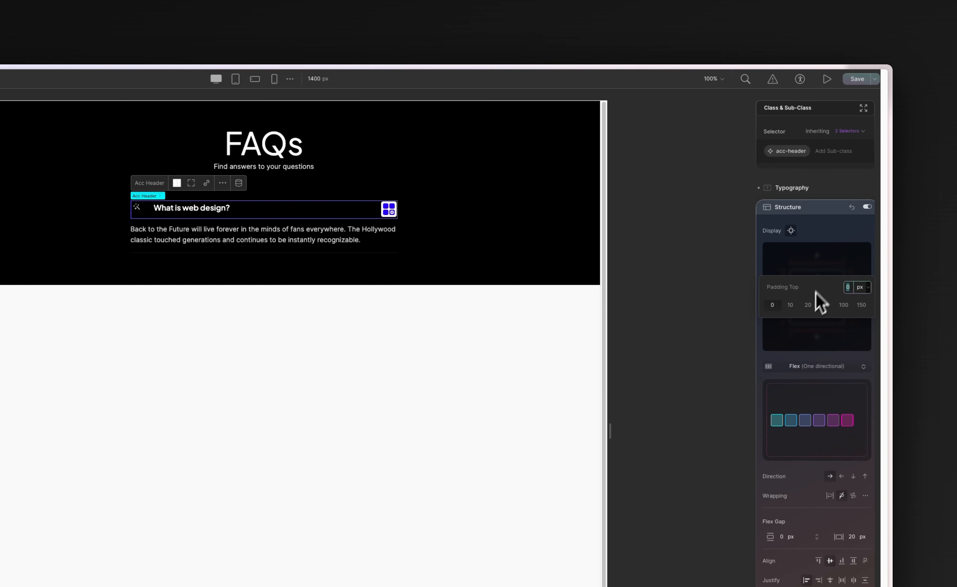
left_click(817, 329)
left_click(821, 275)
left_click(791, 305)
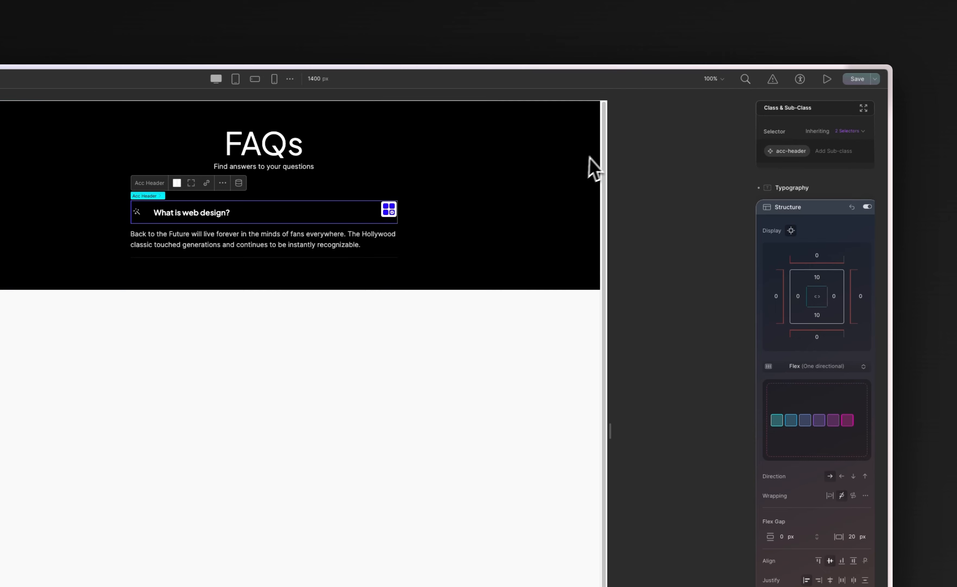
Save the page, preview it to check the accordion header's padding, and return to the editor
left_click(523, 165)
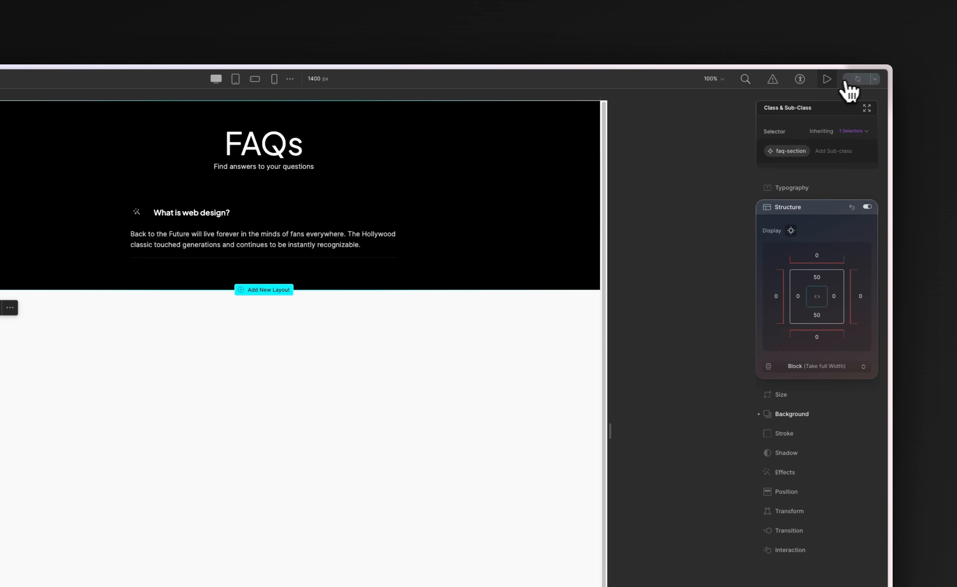
left_click(830, 82)
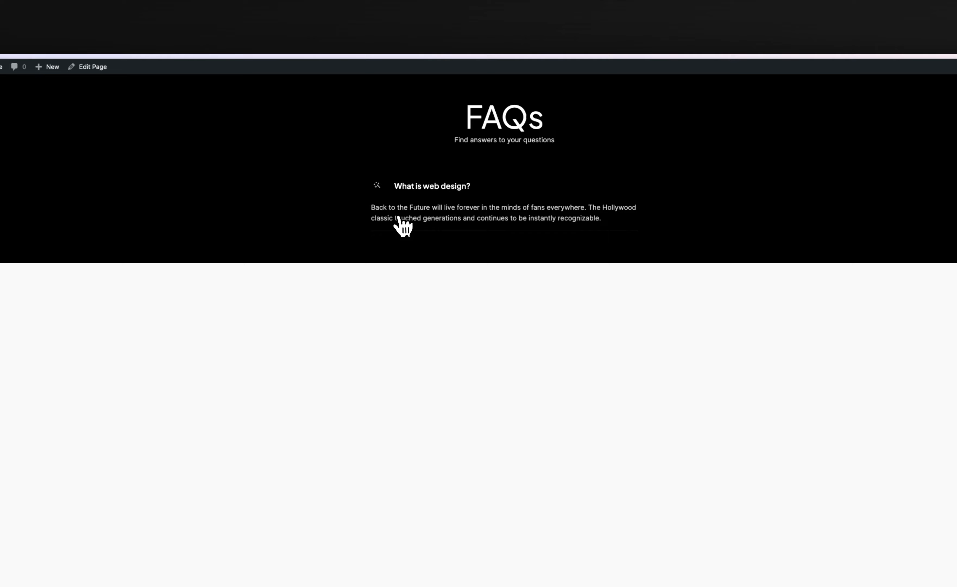
left_click(101, 226)
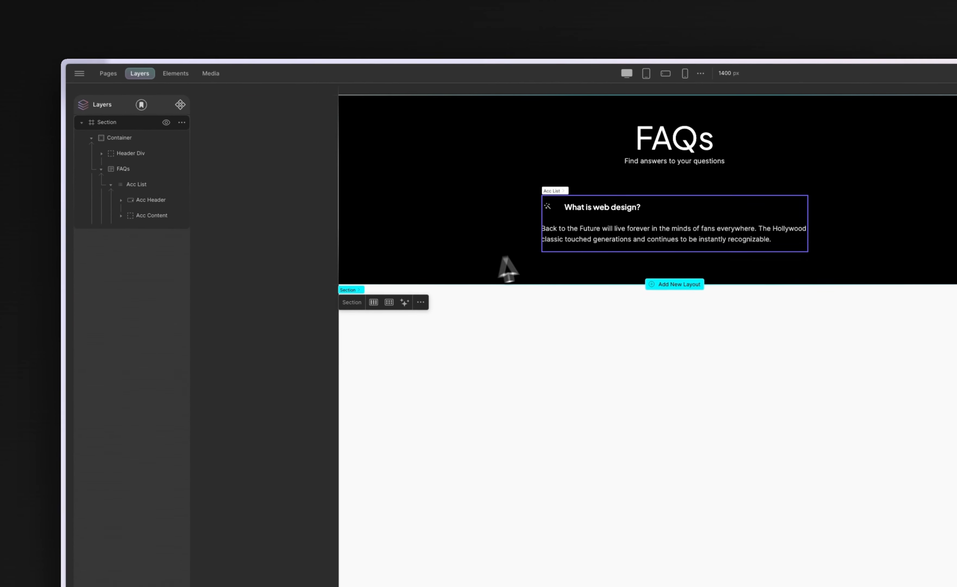
Add a Div Block inside Acc Content and nest the answer paragraph in it
left_click(586, 237)
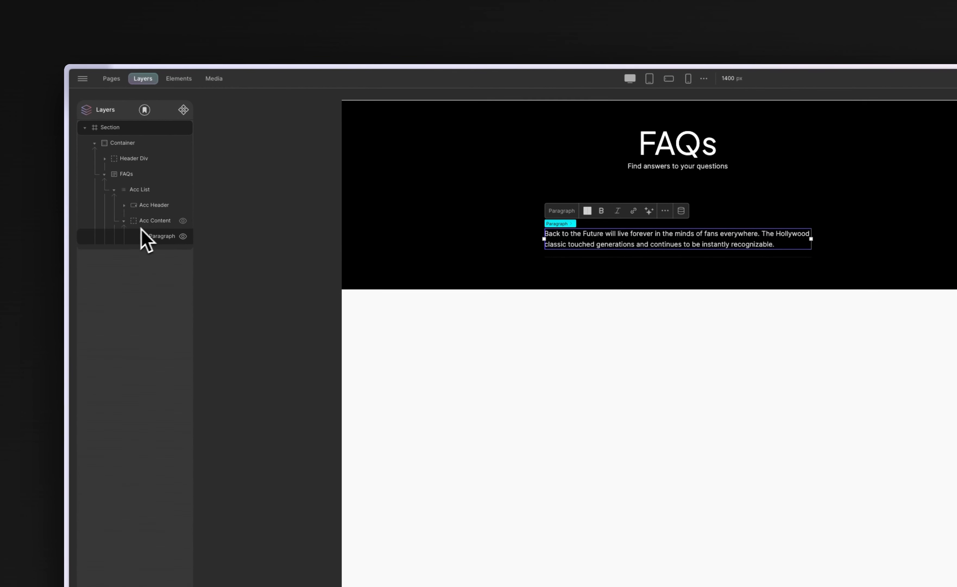
left_click(155, 221)
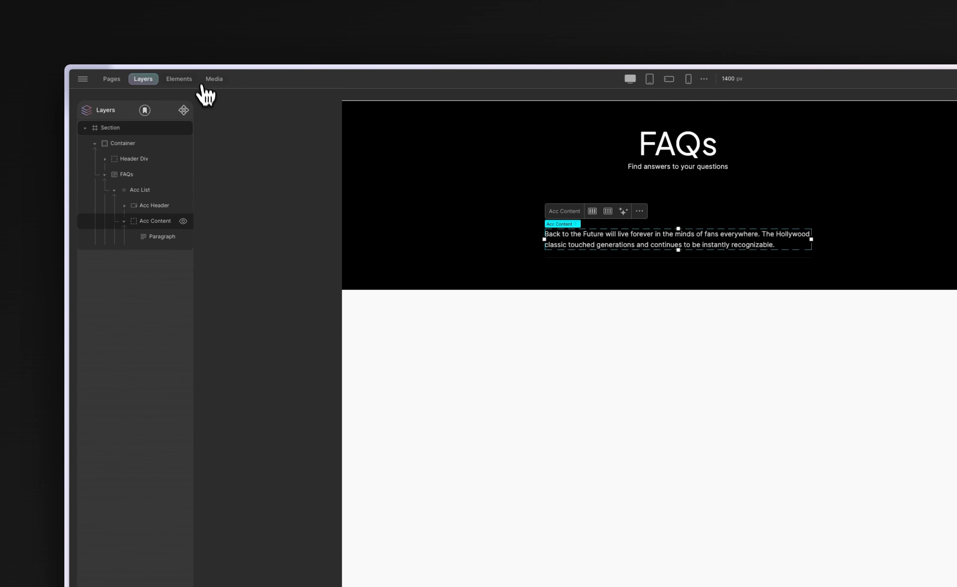
left_click(184, 80)
left_click(173, 161)
left_click(144, 79)
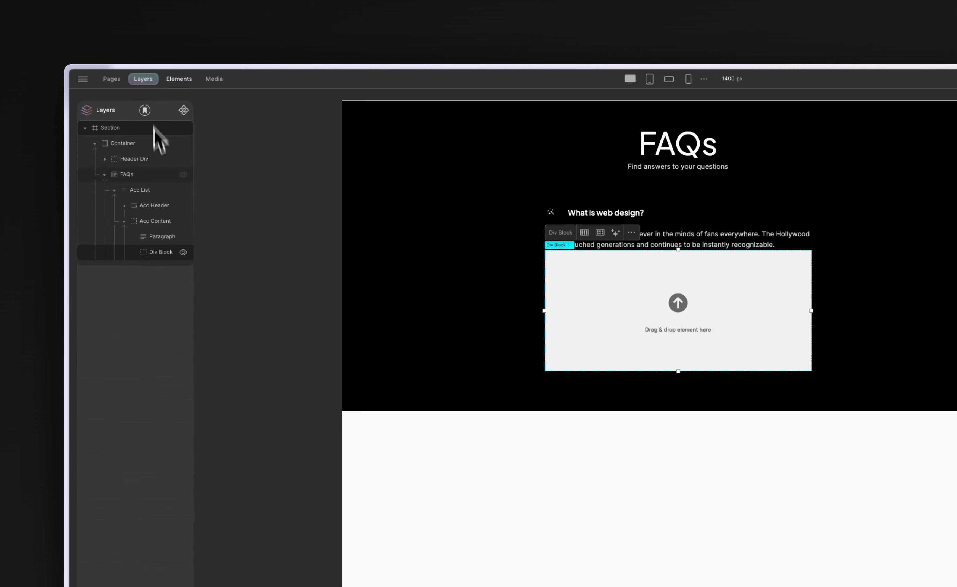
left_click(167, 240)
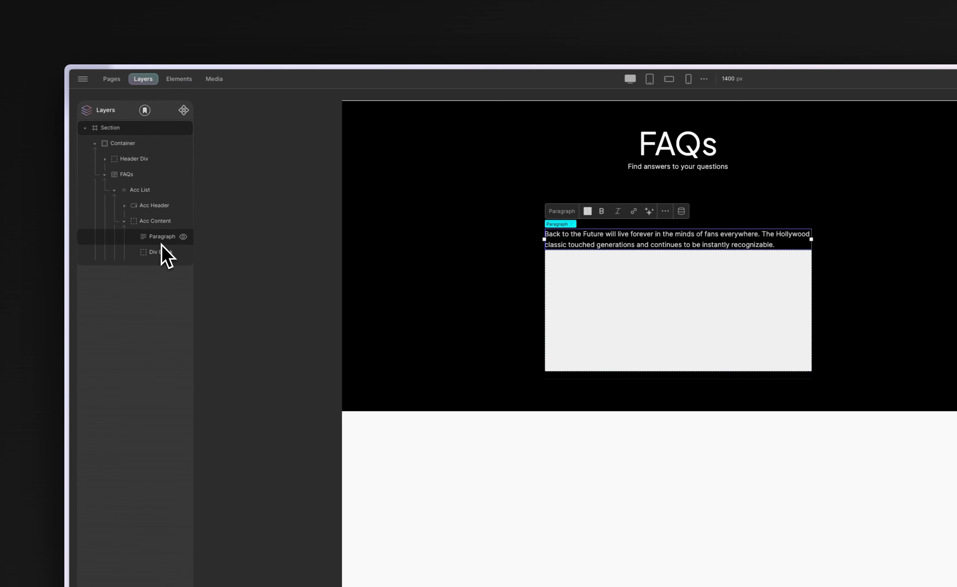
left_click_drag(161, 243, 162, 252)
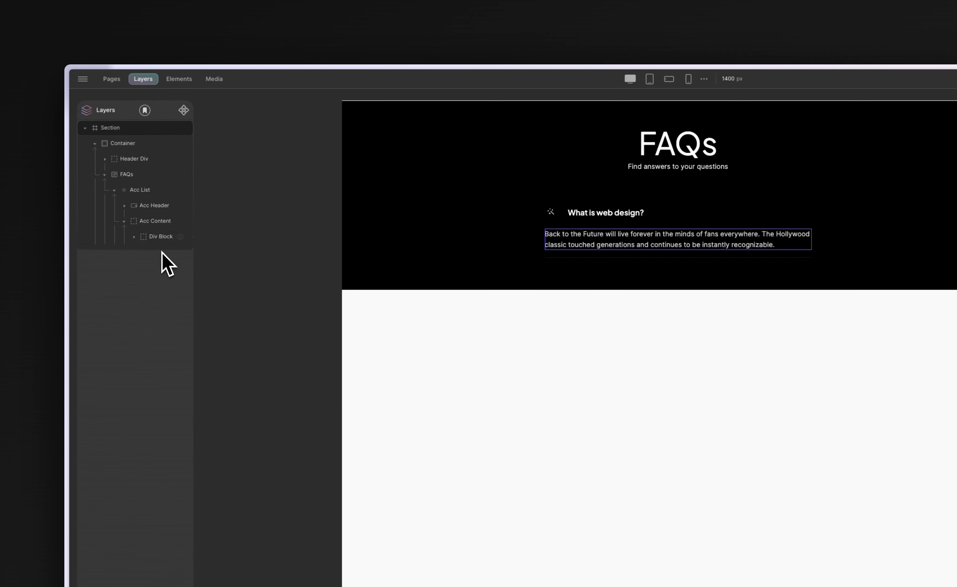
Add an image under the paragraph in the Div Block, using the portrait photo from the media library
left_click(157, 238)
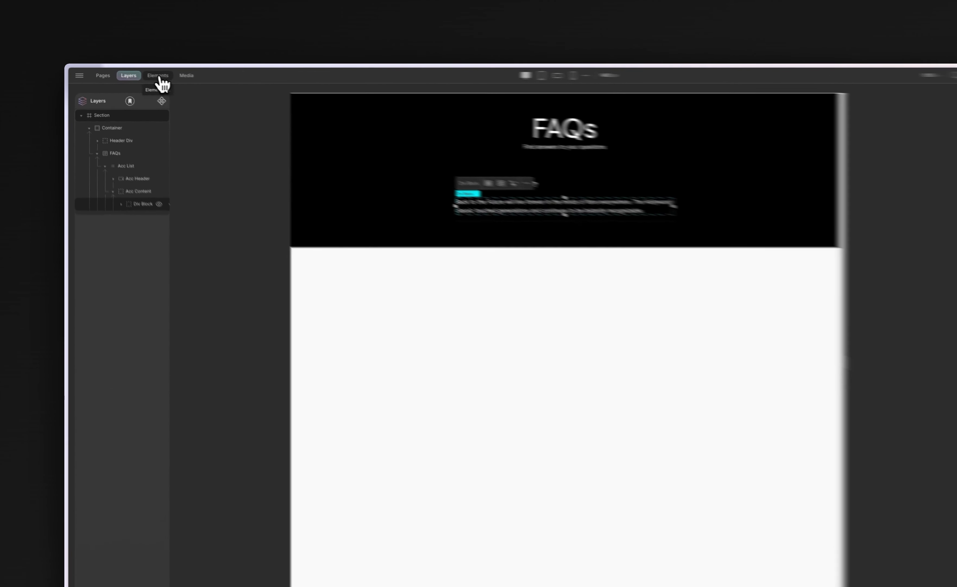
left_click(141, 74)
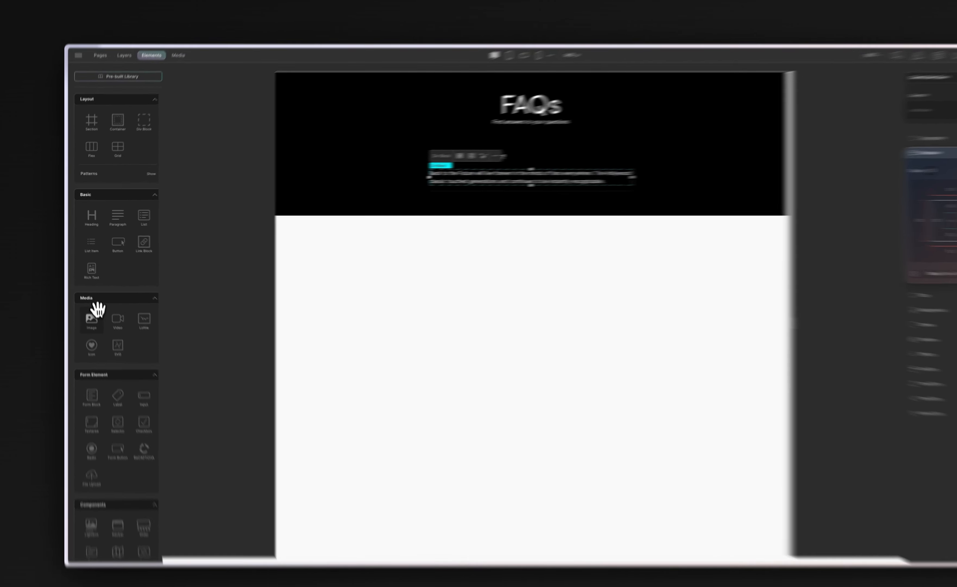
left_click(88, 305)
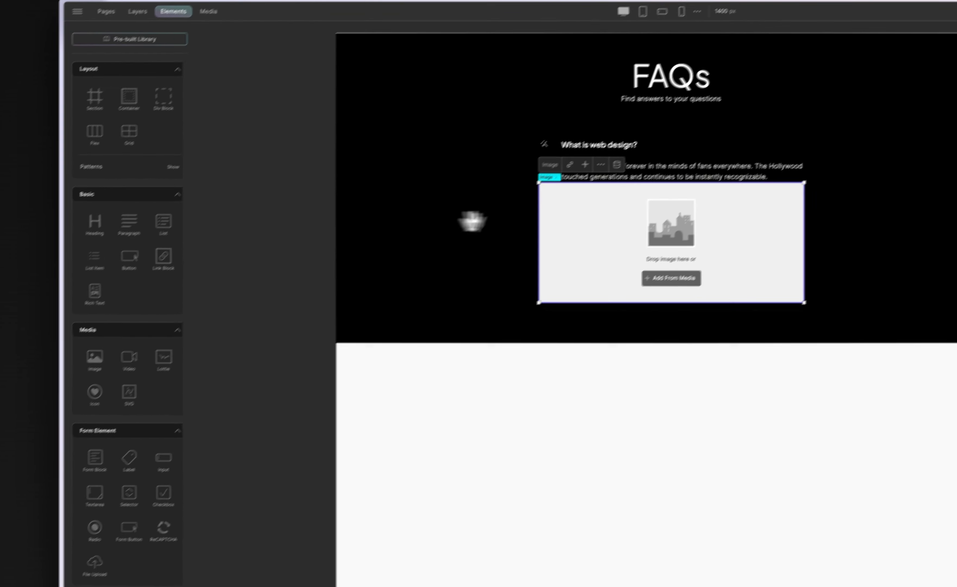
left_click(612, 318)
left_click(162, 179)
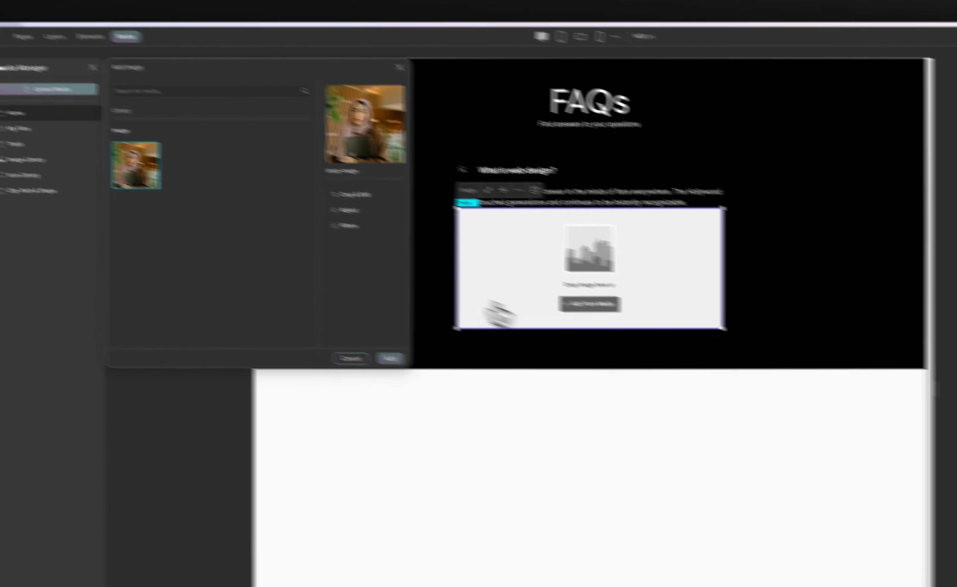
left_click(298, 326)
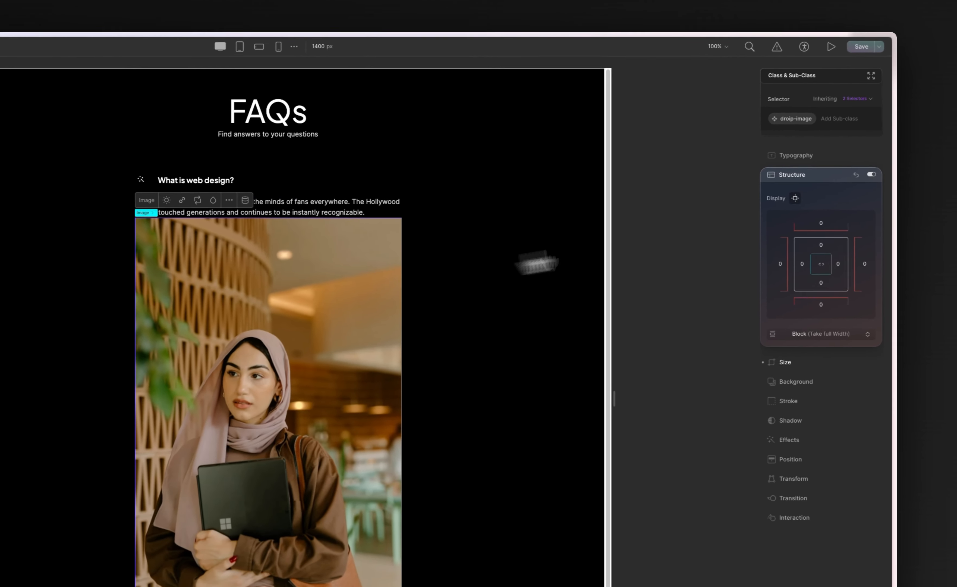
Replace the image's droip-image class with a new class named acc--img
left_click(825, 176)
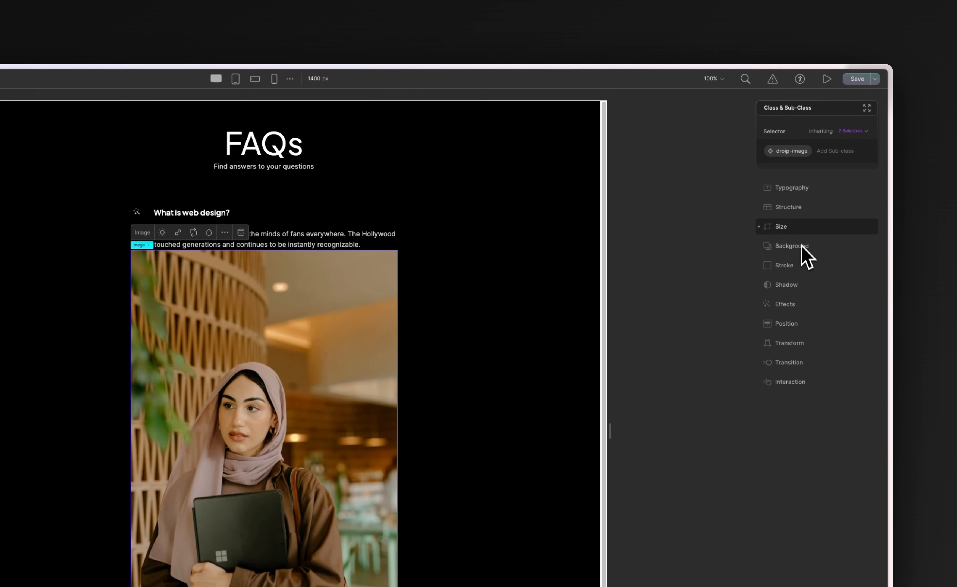
left_click(808, 150)
left_click(829, 195)
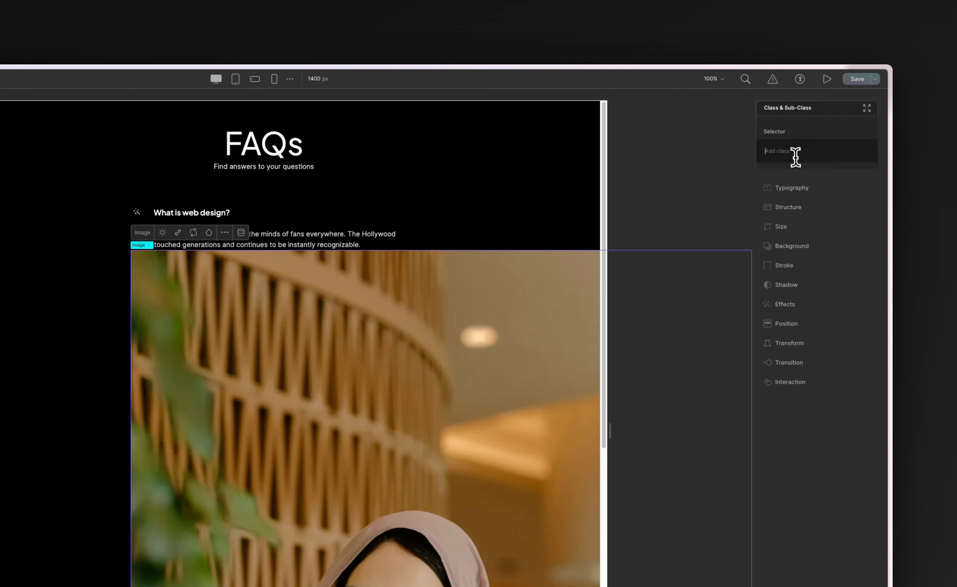
left_click(793, 153)
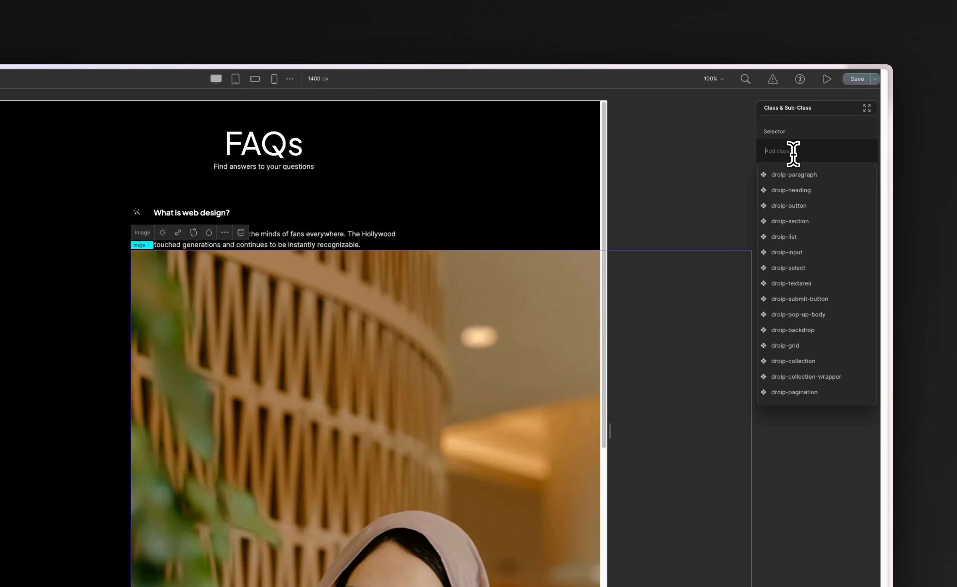
type("a")
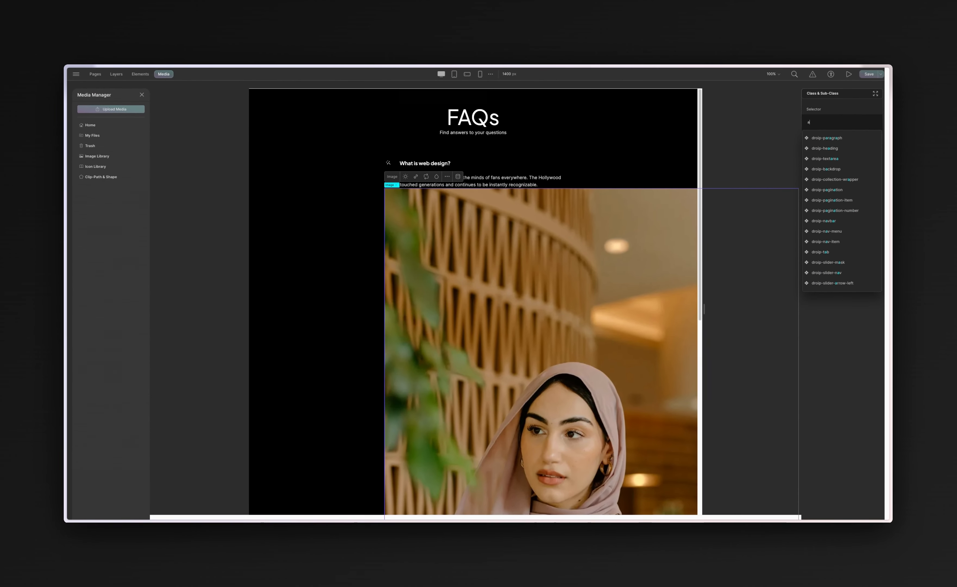
type("cc--img")
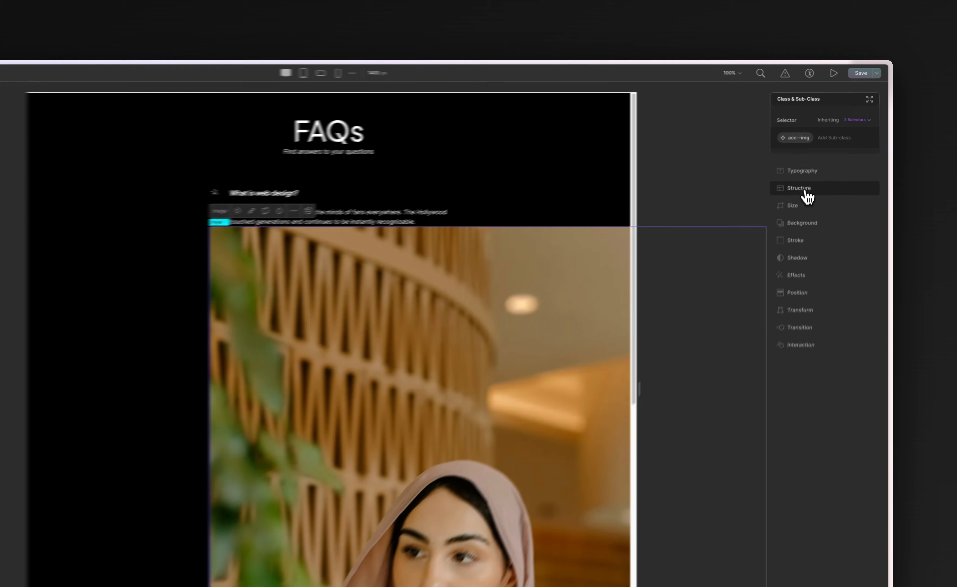
Set the answer image's height to 150 px
left_click(820, 159)
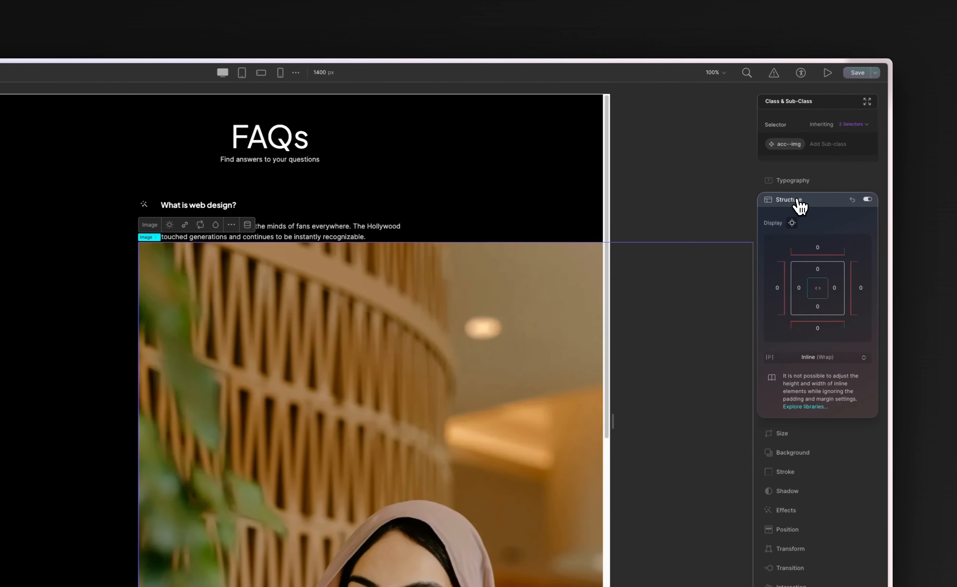
left_click(820, 160)
left_click(818, 172)
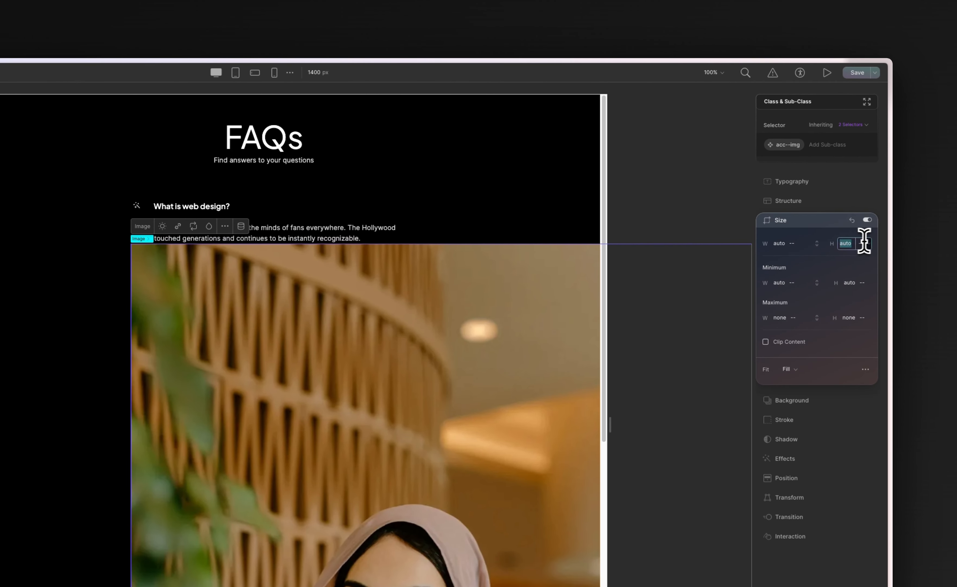
type("150")
key("Return")
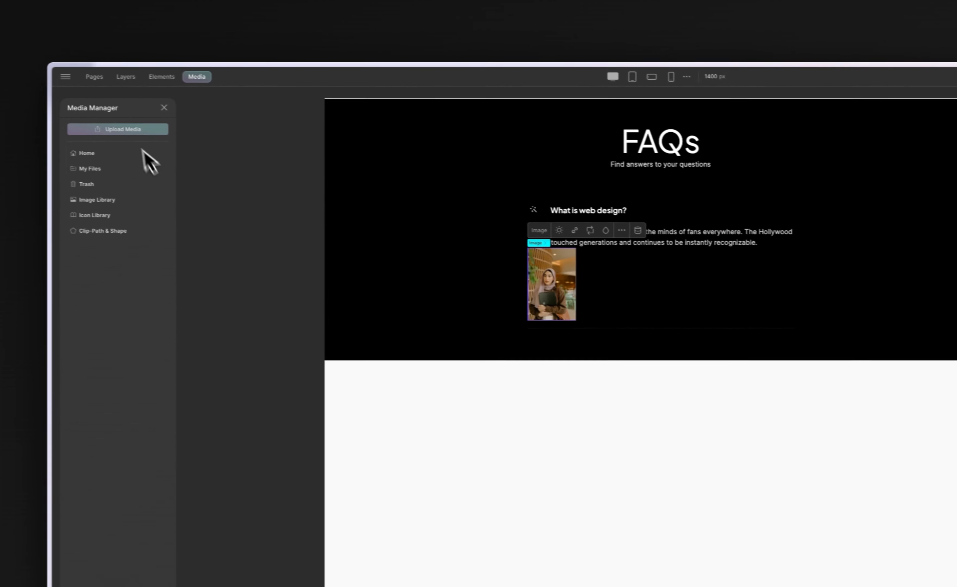
Rename the Div Block inside Acc Content as Inner Acc
left_click(126, 77)
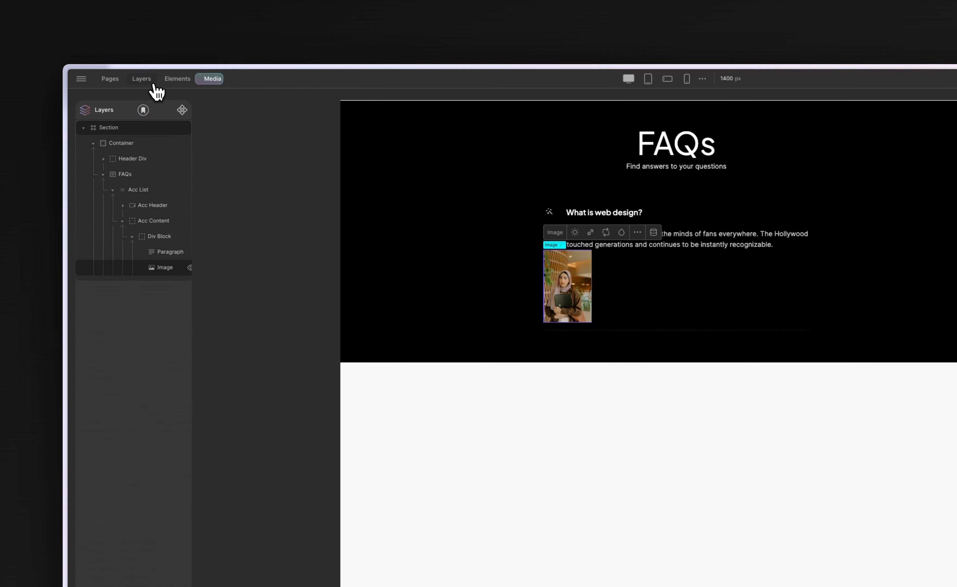
left_click(161, 238)
double_click(162, 238)
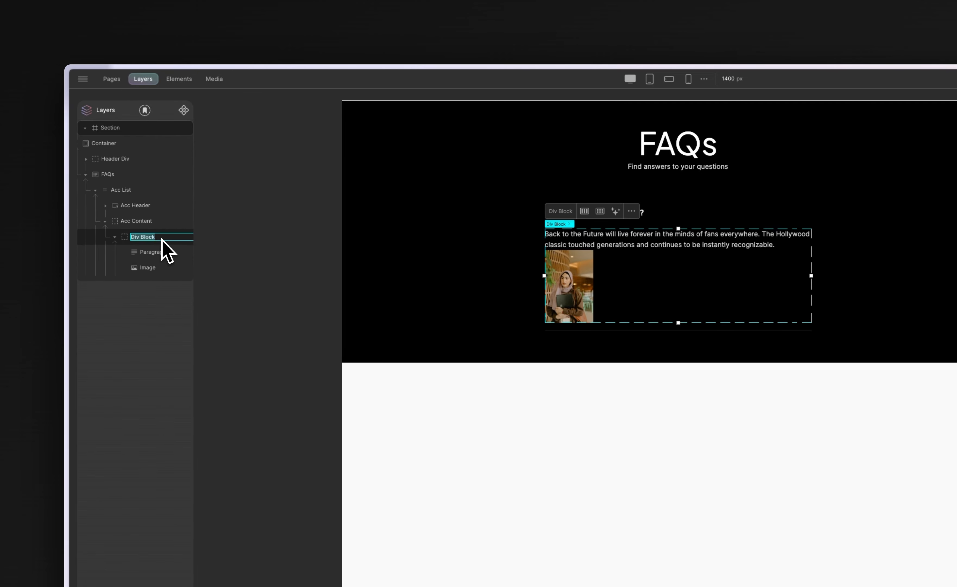
type("Inner Acc")
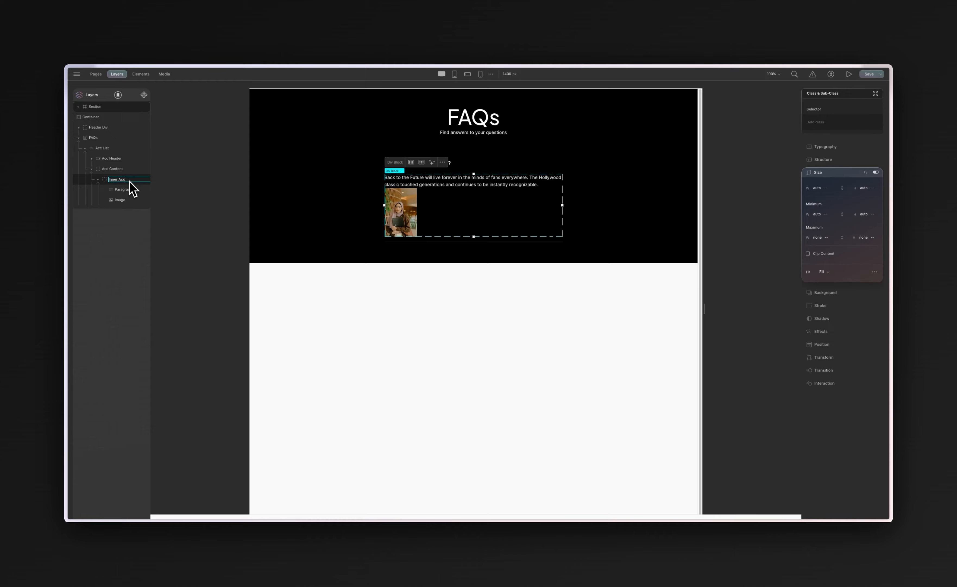
key("Return")
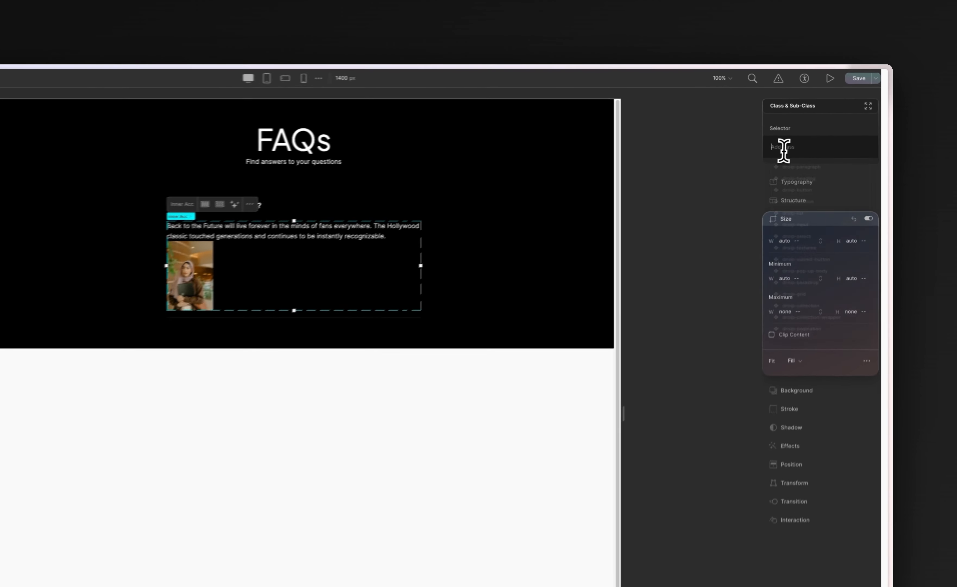
Assign a new class named acc-inner to the Inner Acc block
left_click(817, 124)
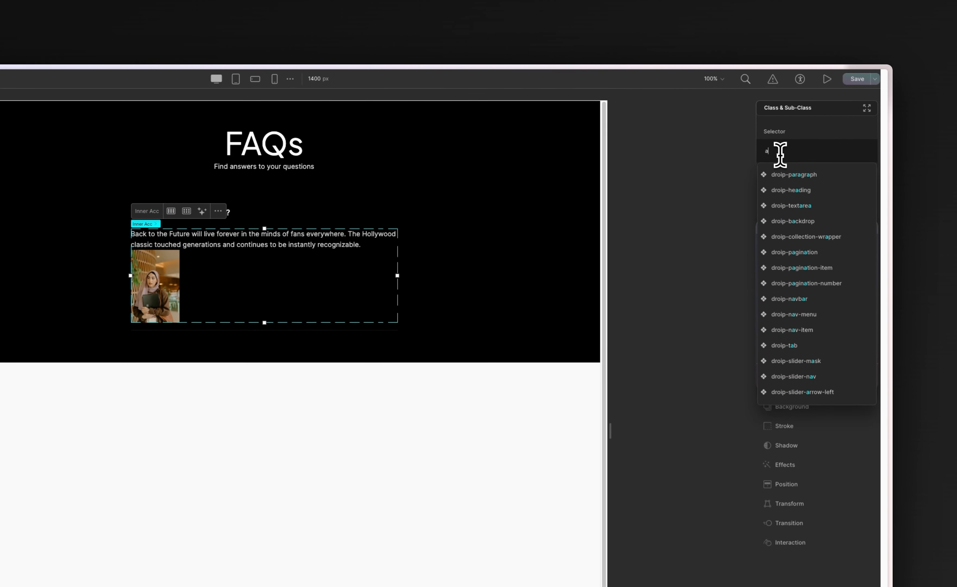
type("acc-")
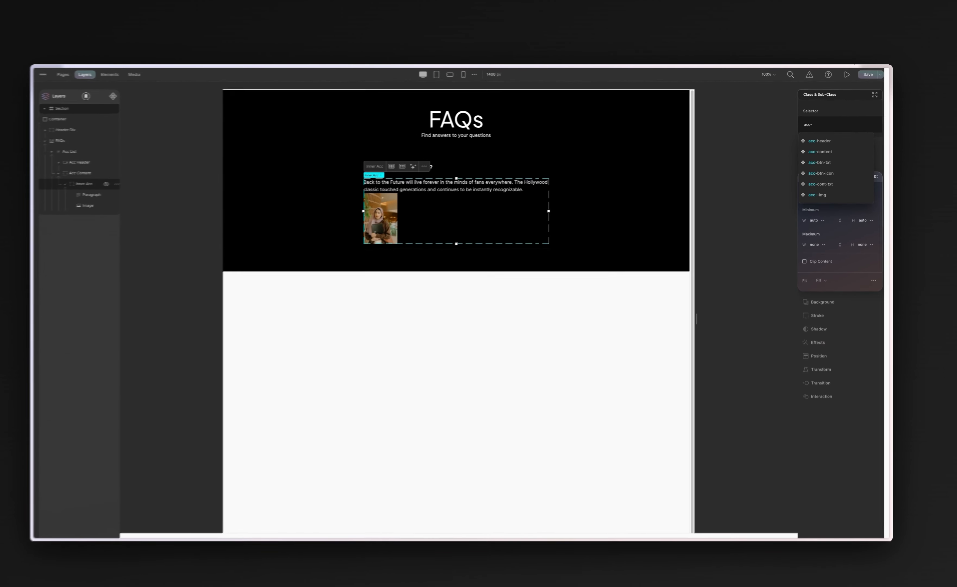
type("inner")
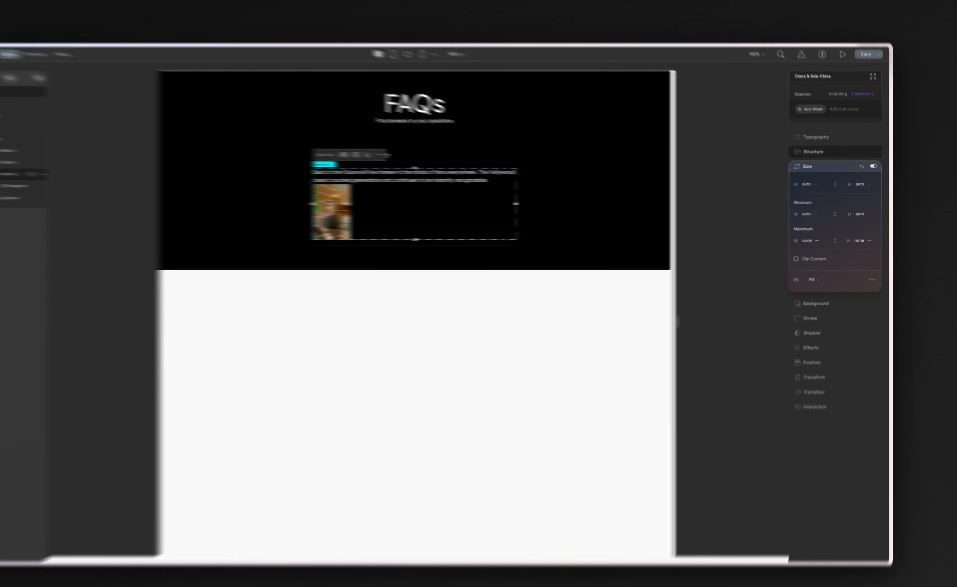
Set the Inner Acc block's display to Flex with a downward direction and its items aligned to the start
left_click(824, 159)
left_click(837, 266)
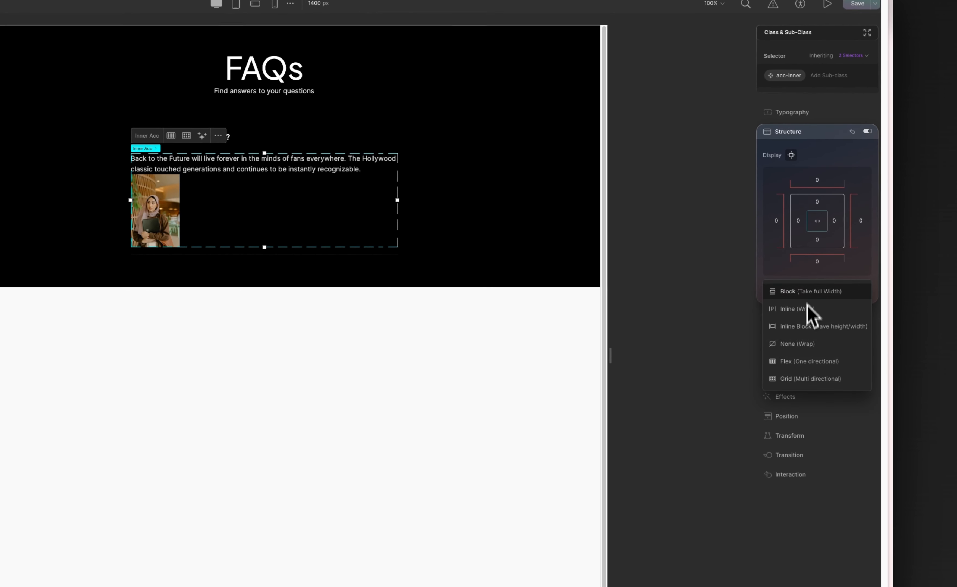
left_click(806, 361)
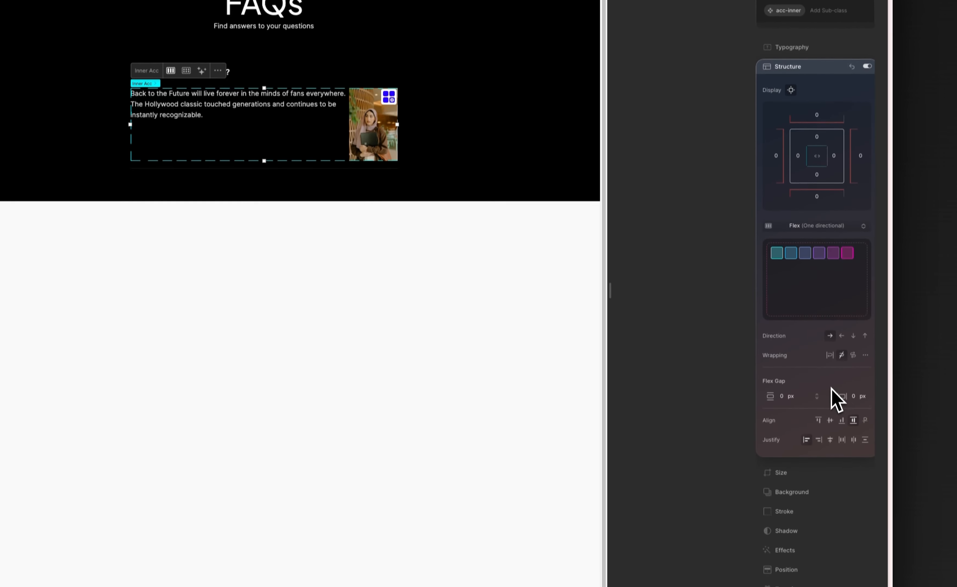
left_click(854, 335)
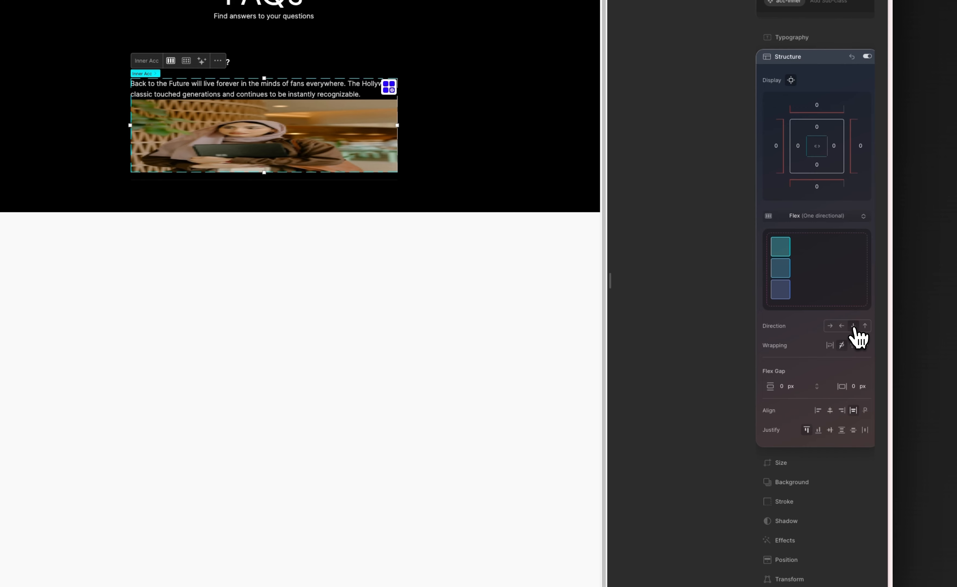
left_click(817, 410)
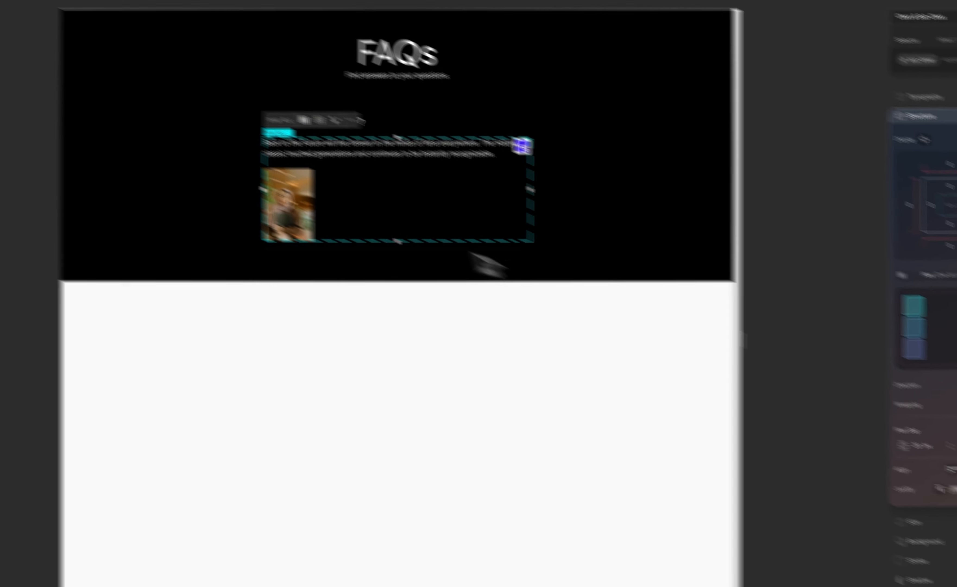
Set the vertical flex gap between the paragraph and image in Inner Acc to 10 px
left_click(24, 110)
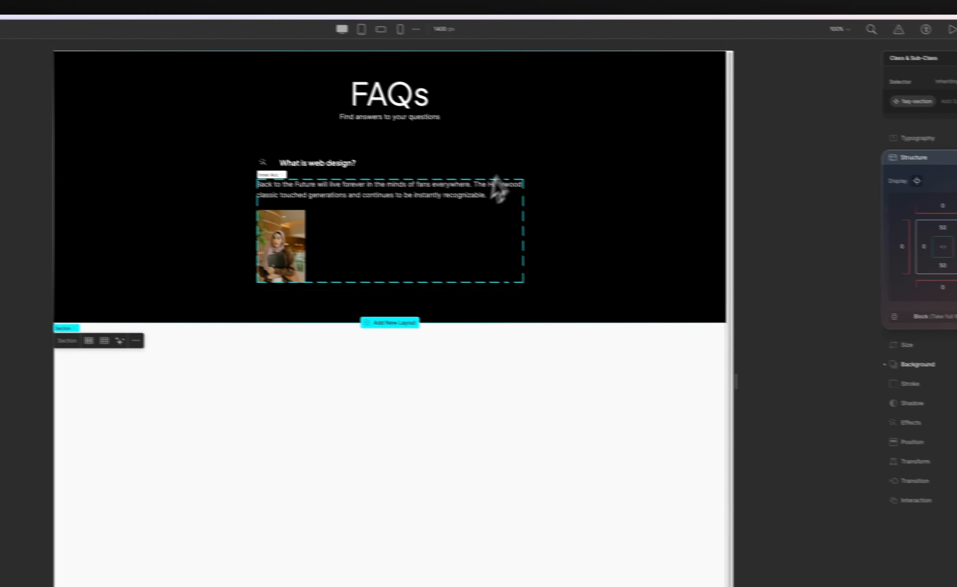
left_click(515, 272)
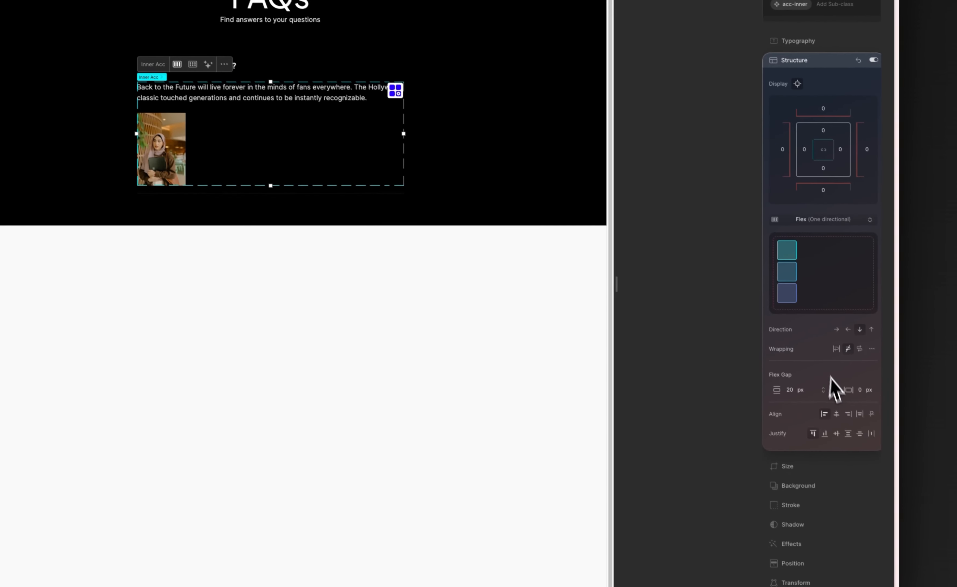
left_click(791, 393)
type("10")
key("Return")
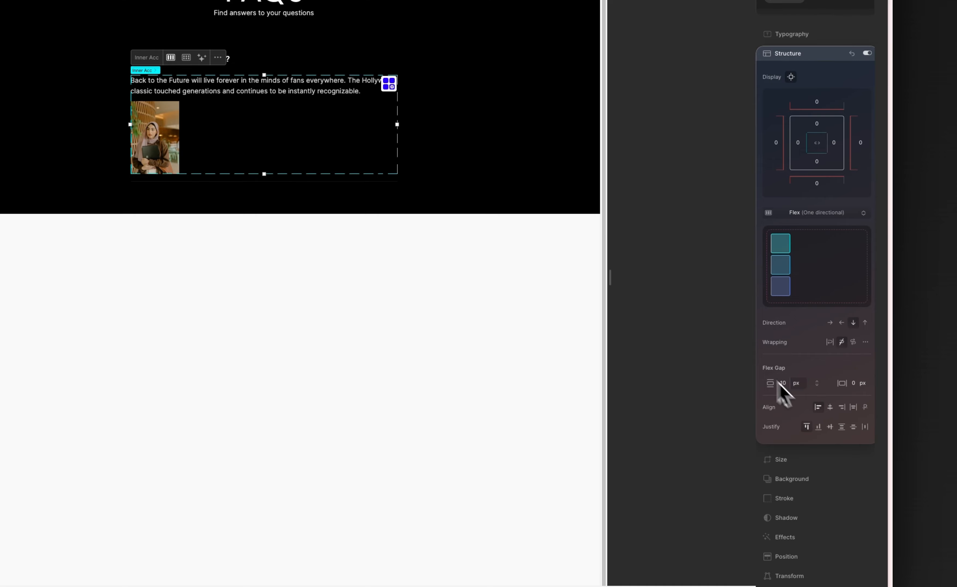
Stretch the answer image to the full width of the Inner Acc block through its width setting
left_click(115, 141)
left_click(155, 141)
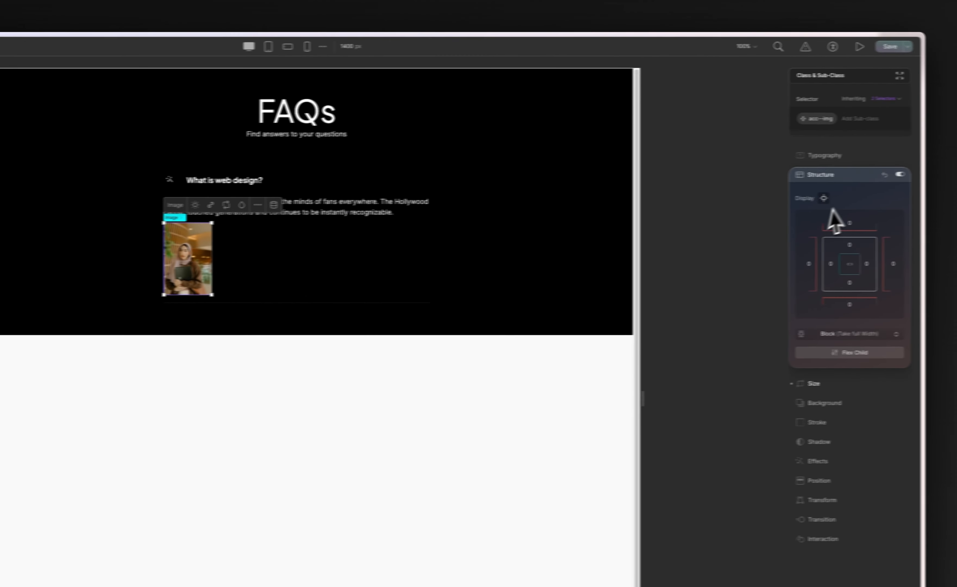
left_click(817, 176)
left_click(812, 195)
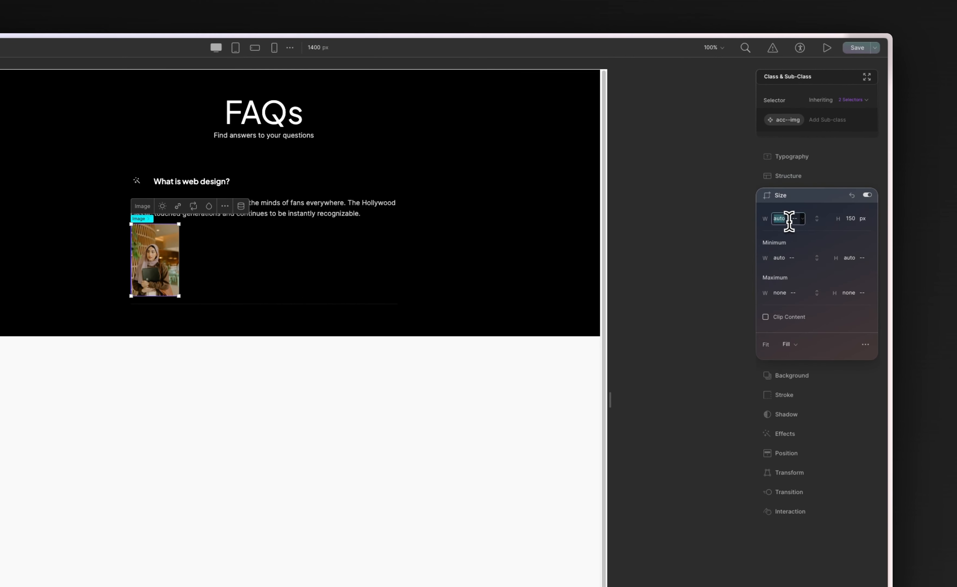
key("Return")
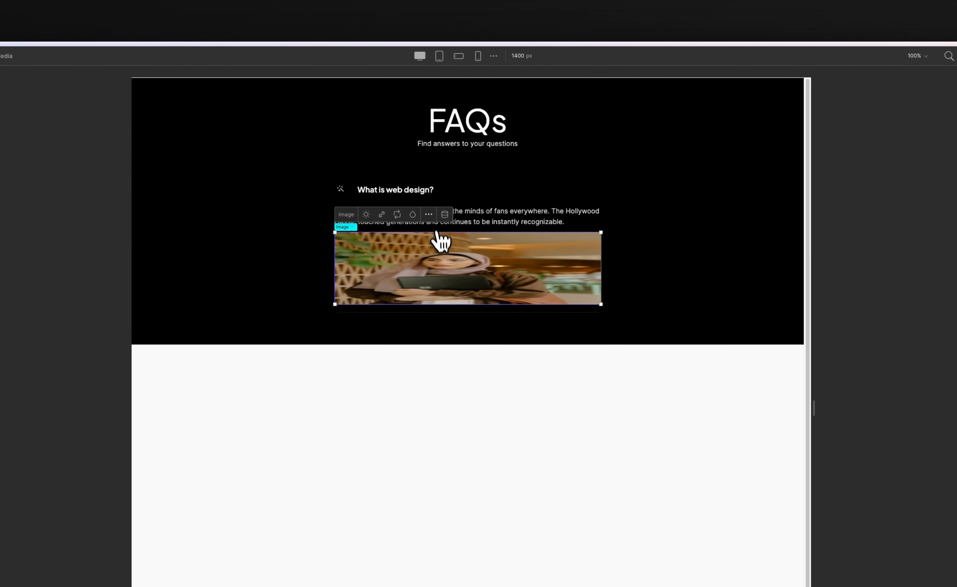
Set the answer image's fit to Cover and check its loading options, keeping Lazy
left_click(429, 215)
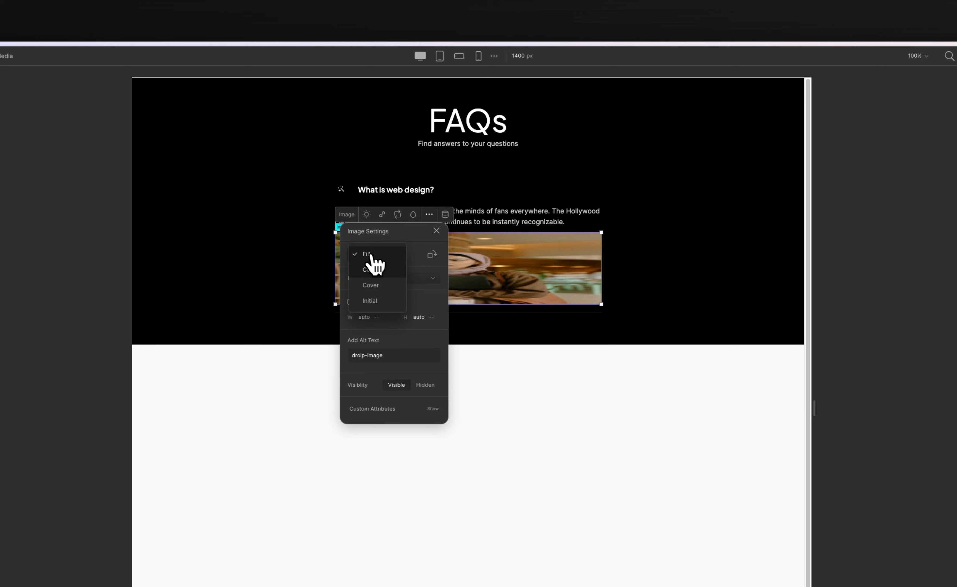
left_click(375, 285)
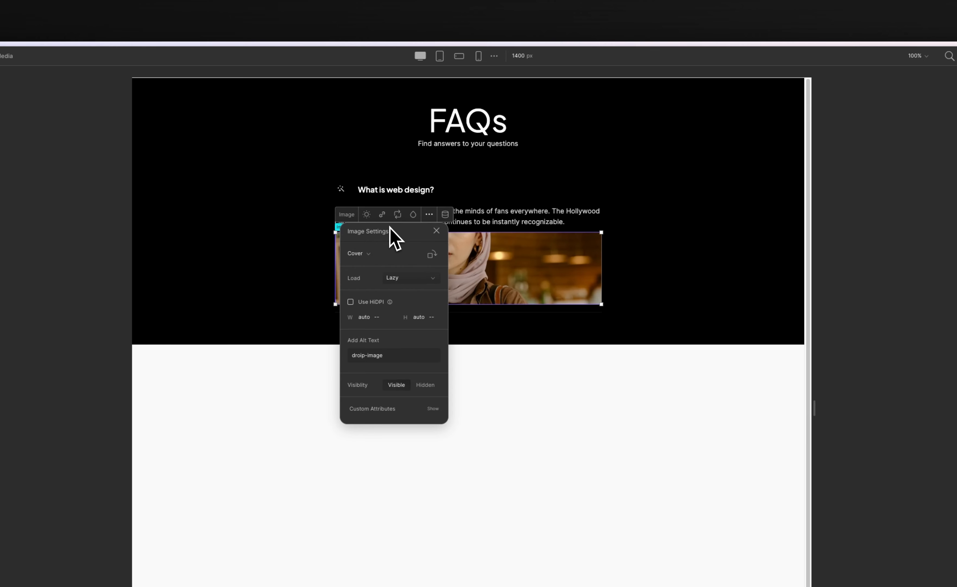
left_click(437, 231)
left_click(429, 214)
left_click(416, 283)
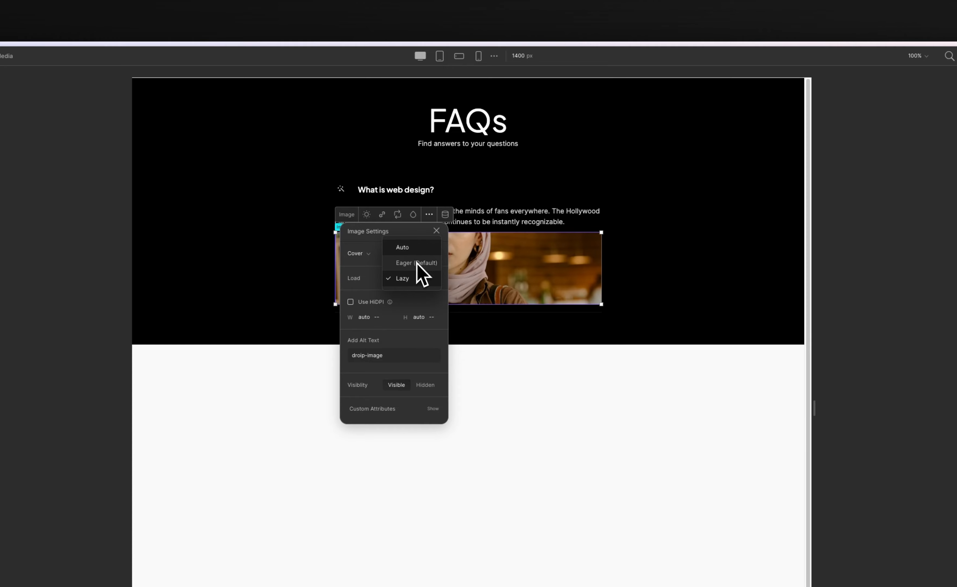
left_click(436, 232)
left_click(438, 235)
left_click(288, 267)
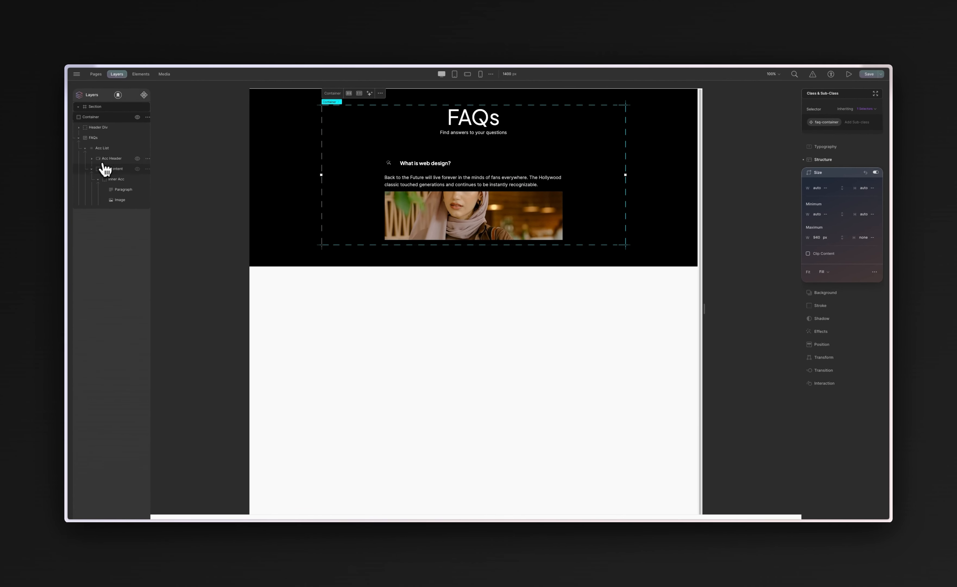
Collapse the Acc List item and duplicate it until the FAQs list holds four items
left_click(86, 149)
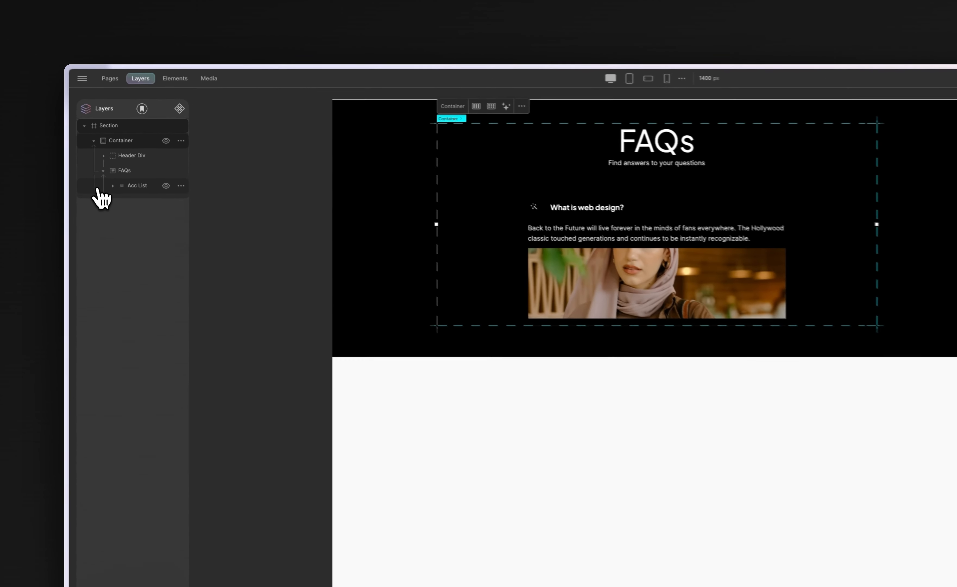
left_click(138, 191)
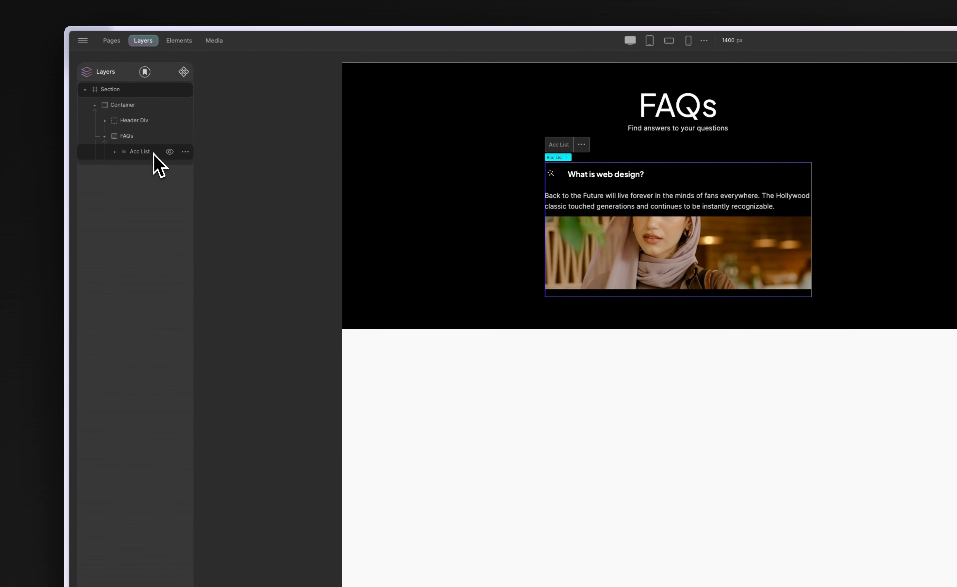
key("super+d")
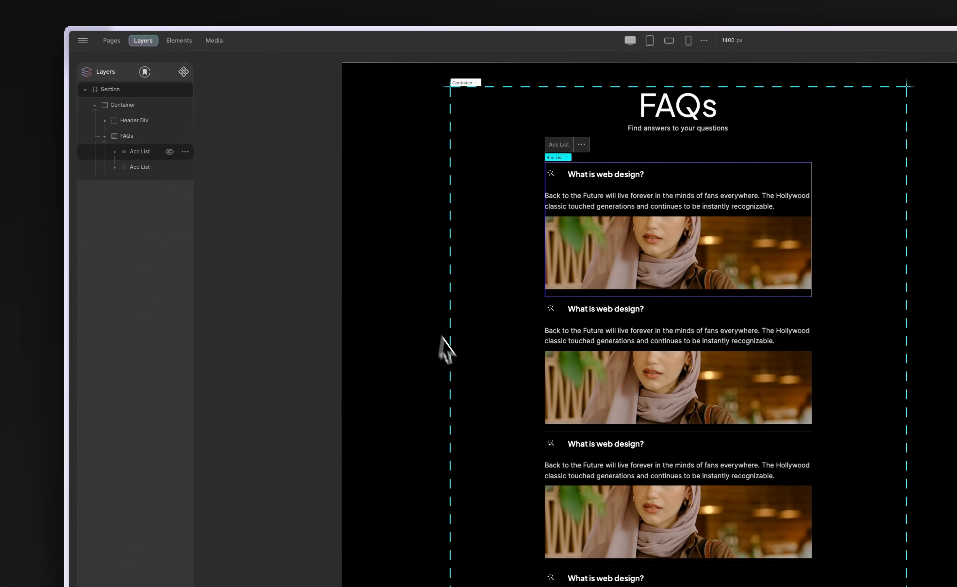
Delete the images from the second and third accordion items and preview the page
scroll(483, 351, "down", 2)
scroll(485, 352, "up", 2)
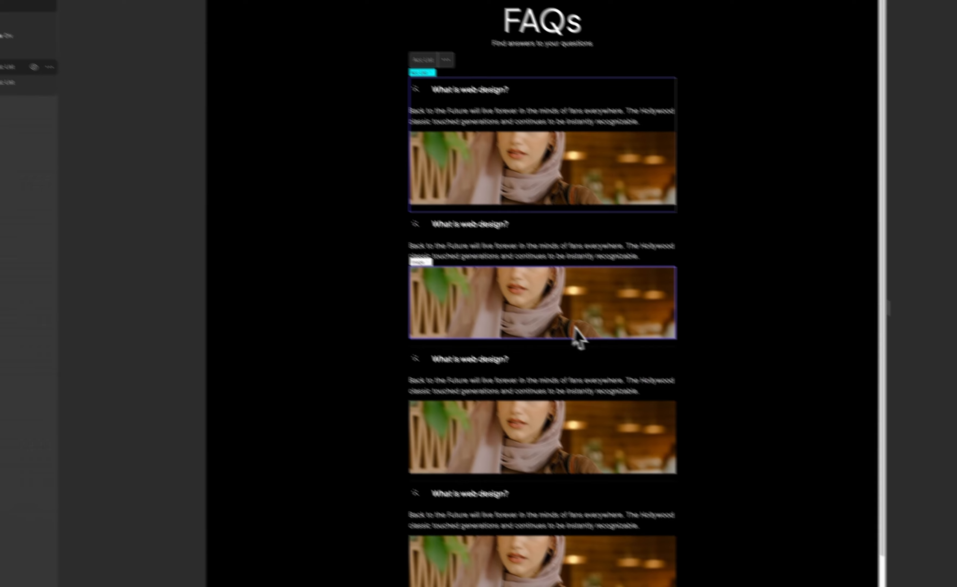
left_click(575, 330)
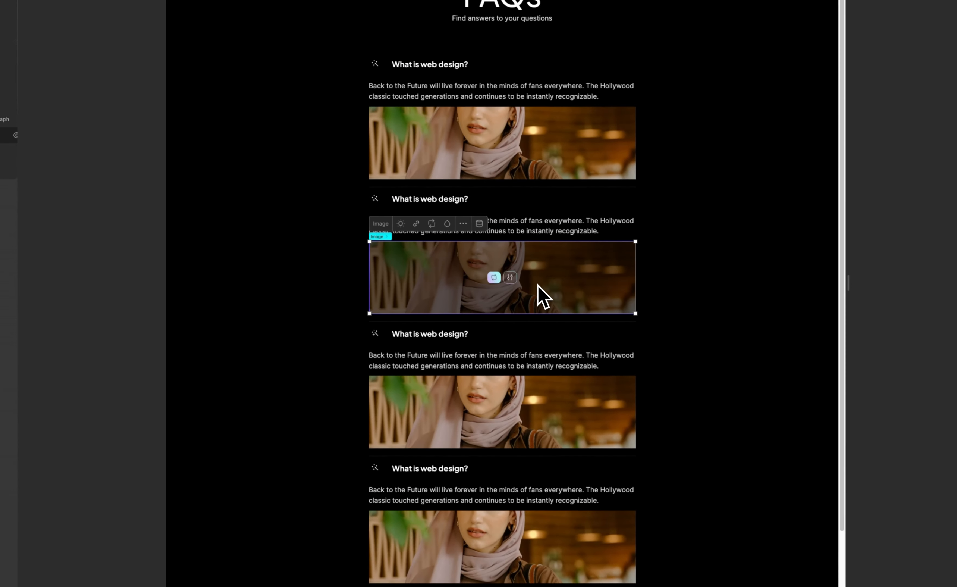
key("BackSpace")
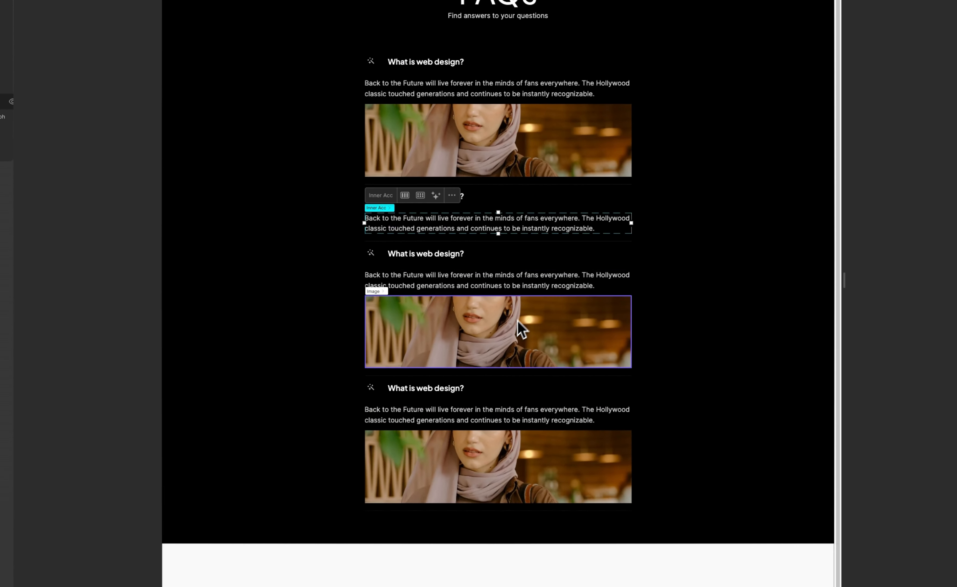
left_click(513, 334)
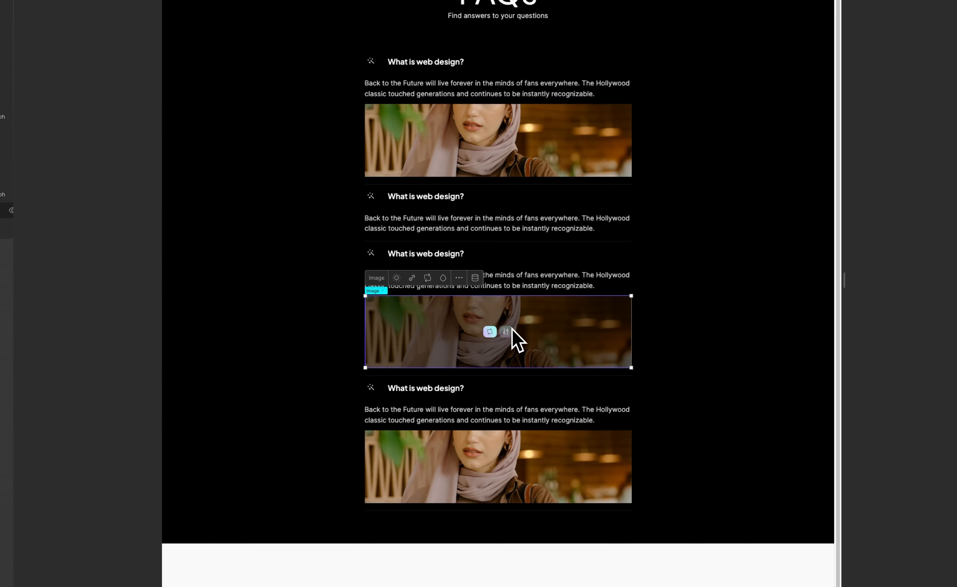
key("BackSpace")
left_click(273, 318)
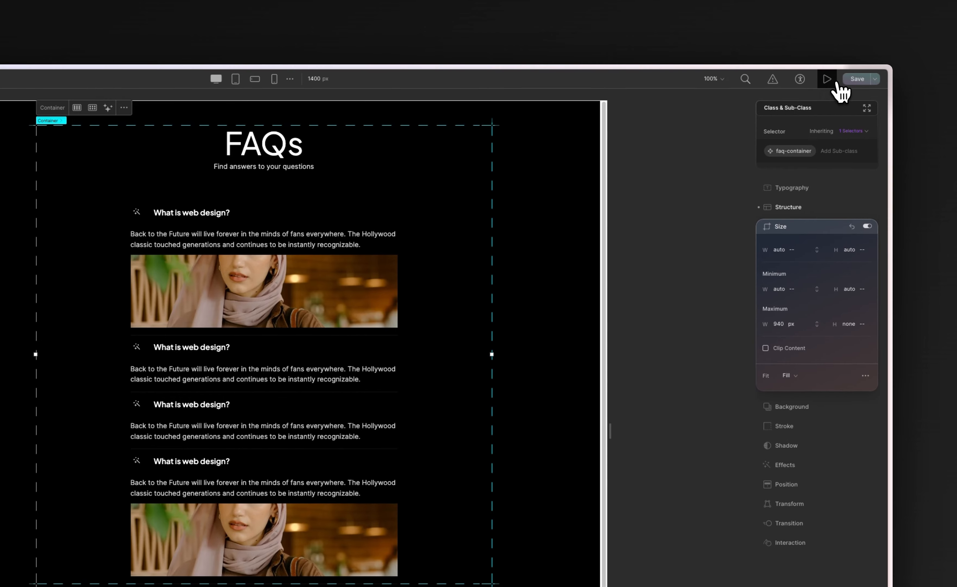
left_click(830, 81)
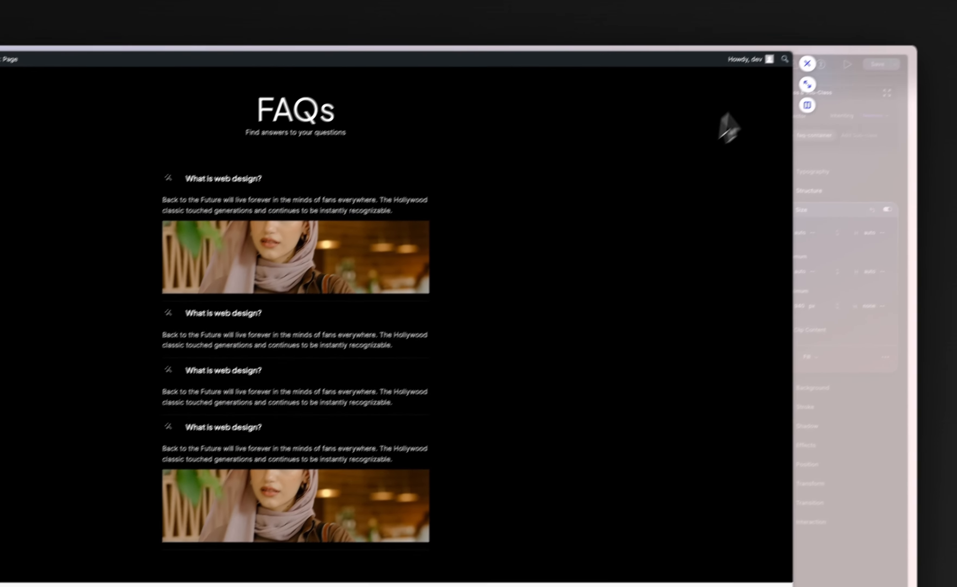
left_click(786, 91)
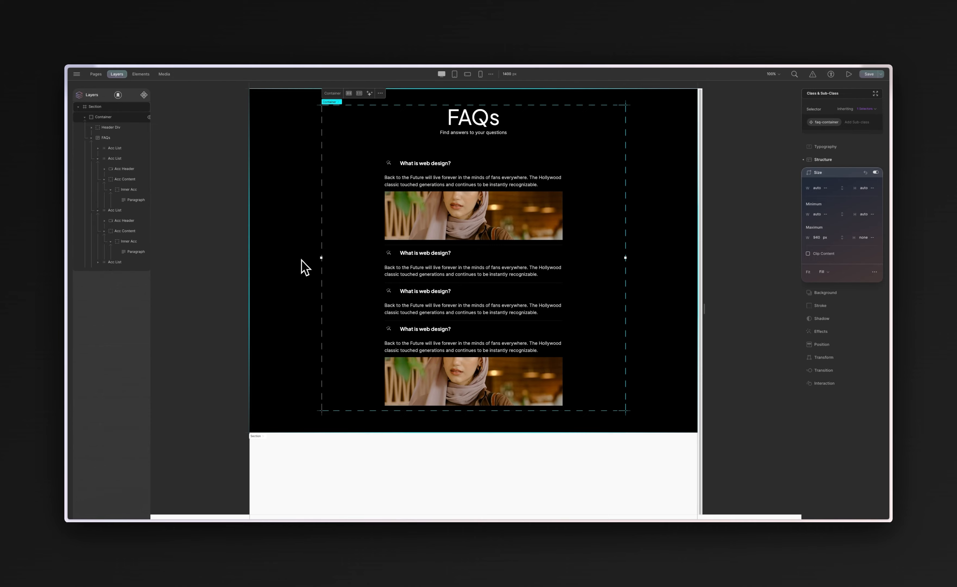
Collapse the other Acc List layers and select the Acc Content block of the first item
left_click(531, 198)
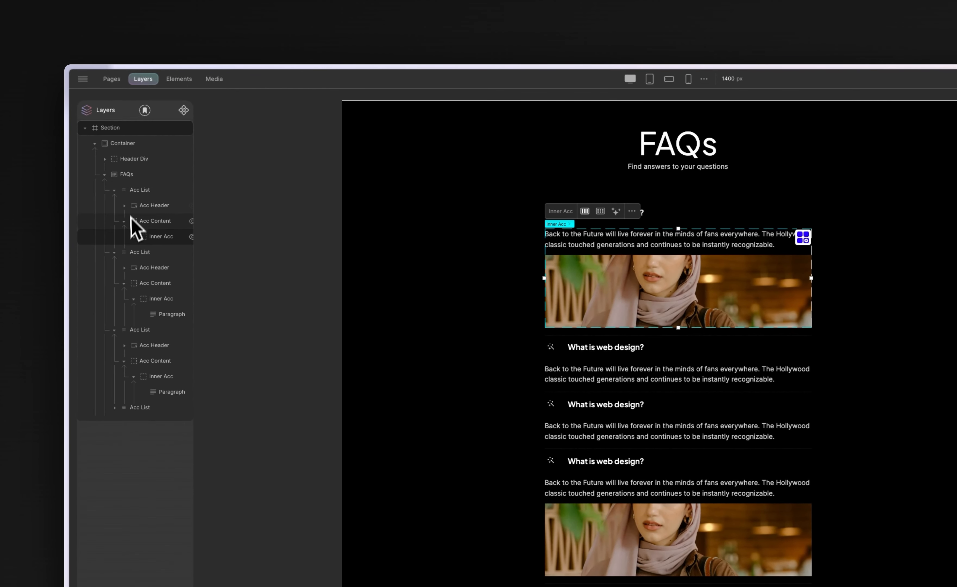
left_click(115, 191)
left_click(115, 205)
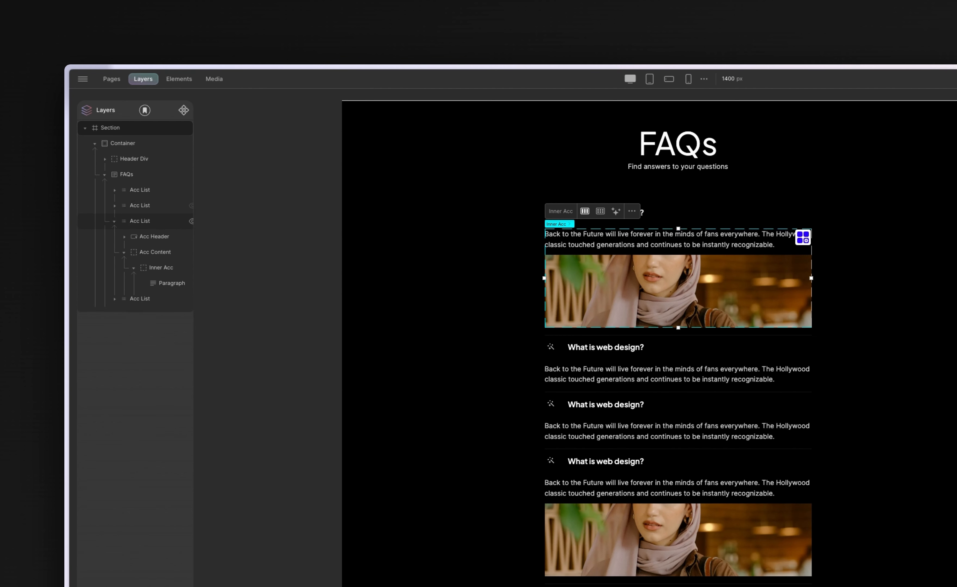
left_click(115, 221)
left_click(115, 191)
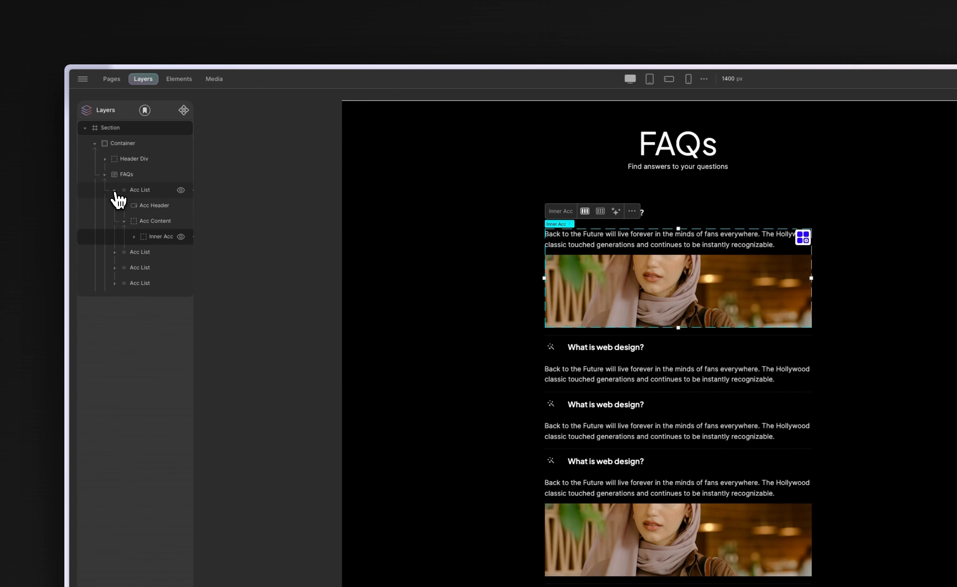
left_click(130, 223)
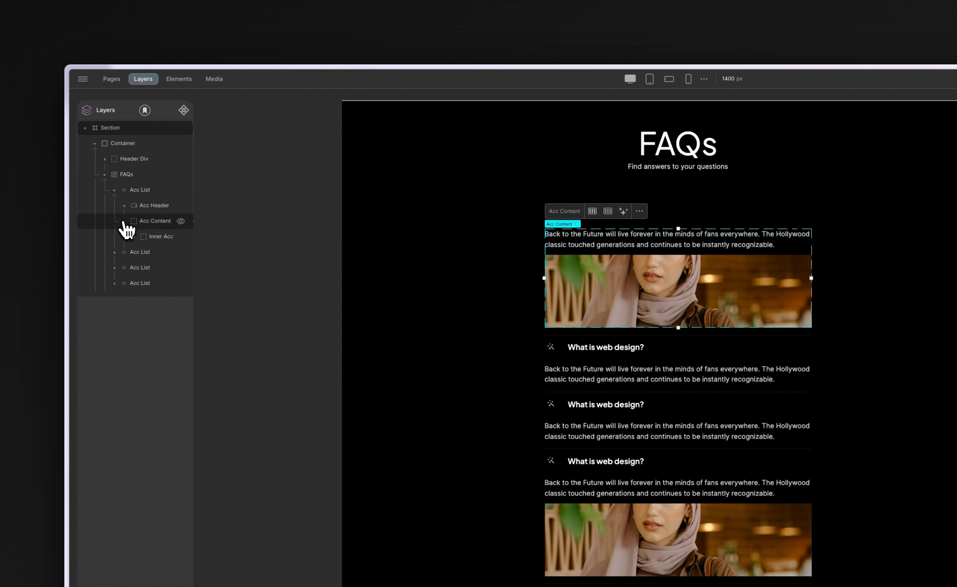
left_click(124, 222)
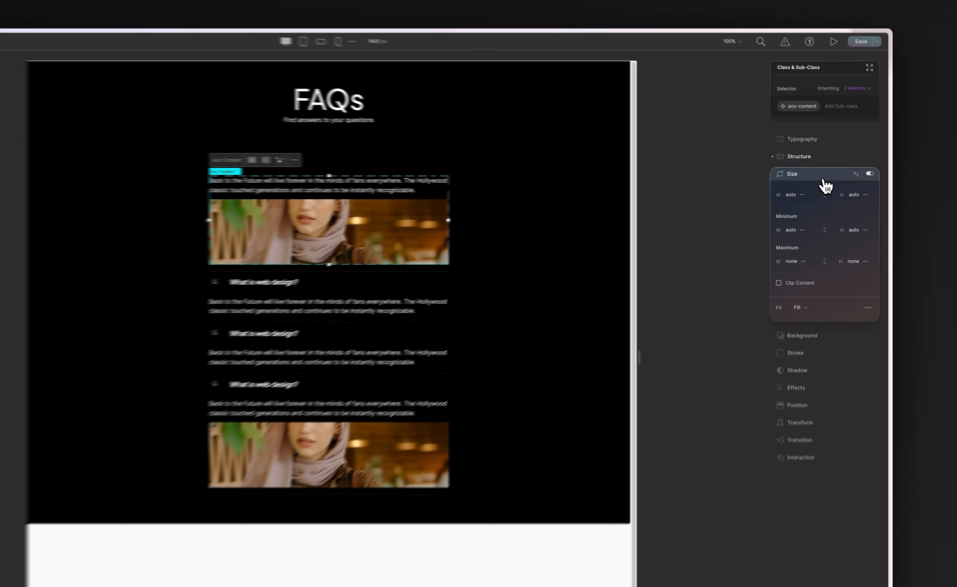
Set the display of the acc-content class to None and preview the page with the answers hidden
left_click(833, 172)
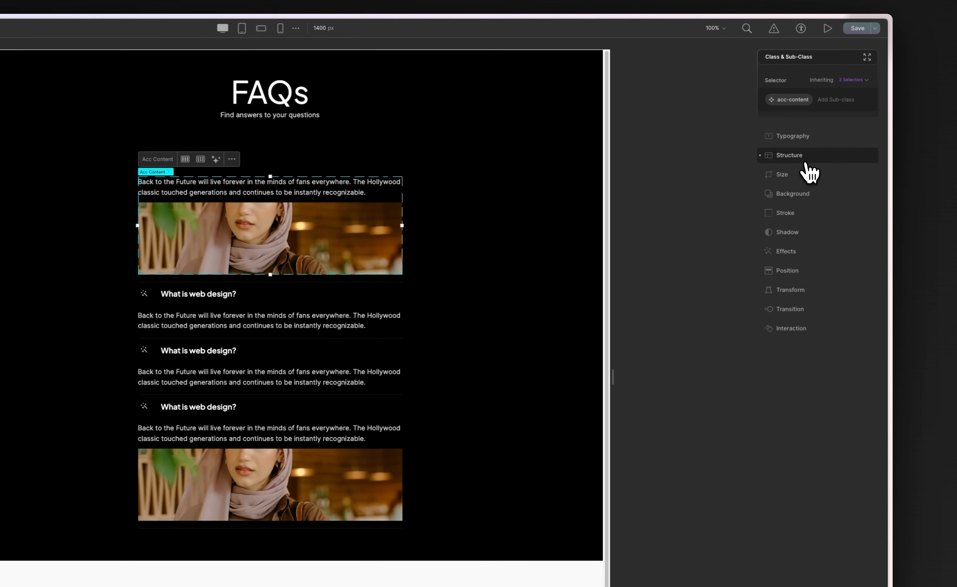
left_click(804, 159)
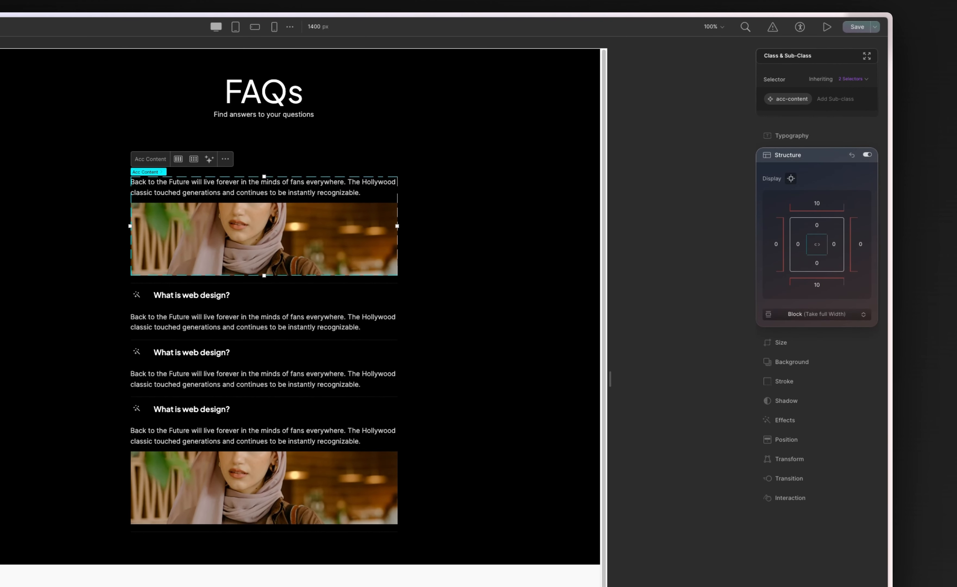
left_click(818, 316)
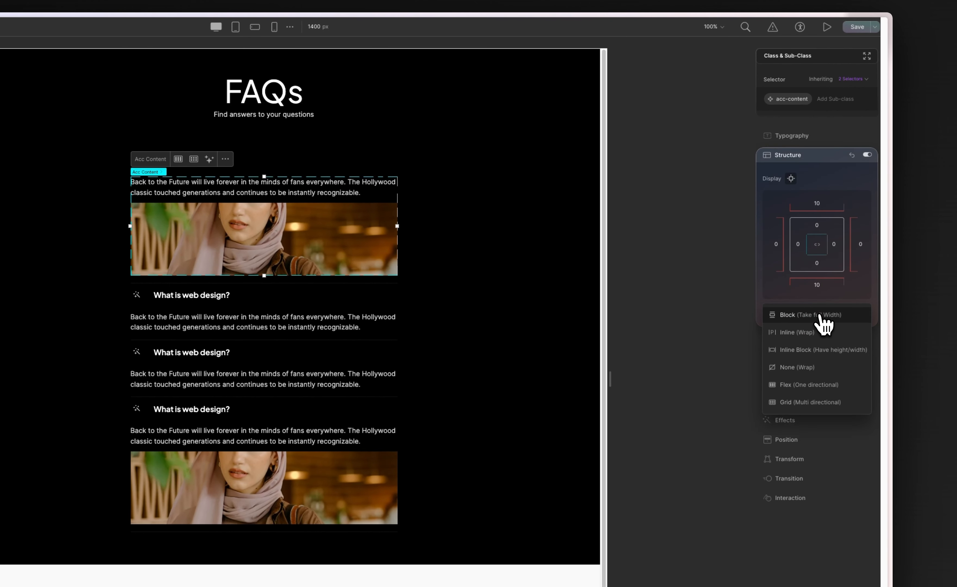
left_click(814, 369)
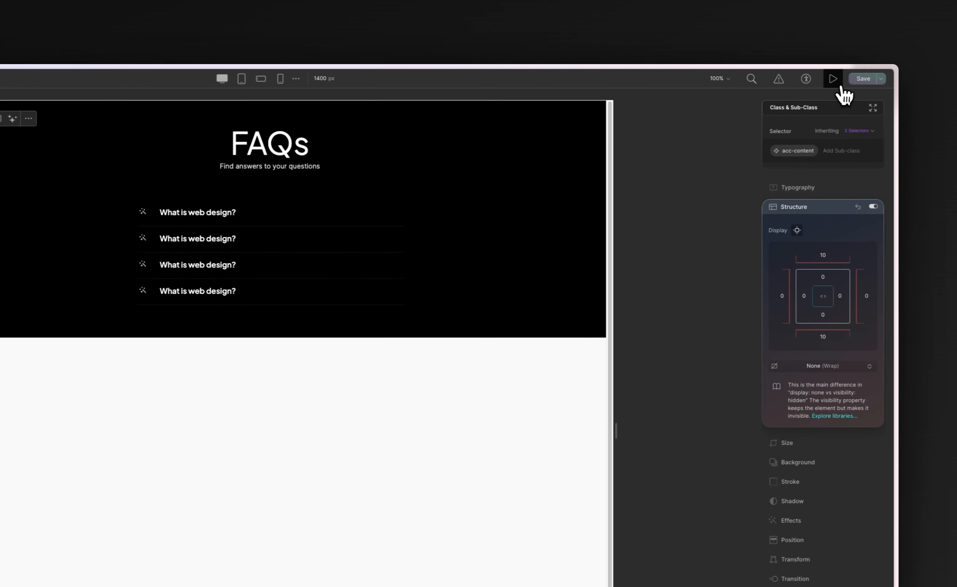
left_click(830, 80)
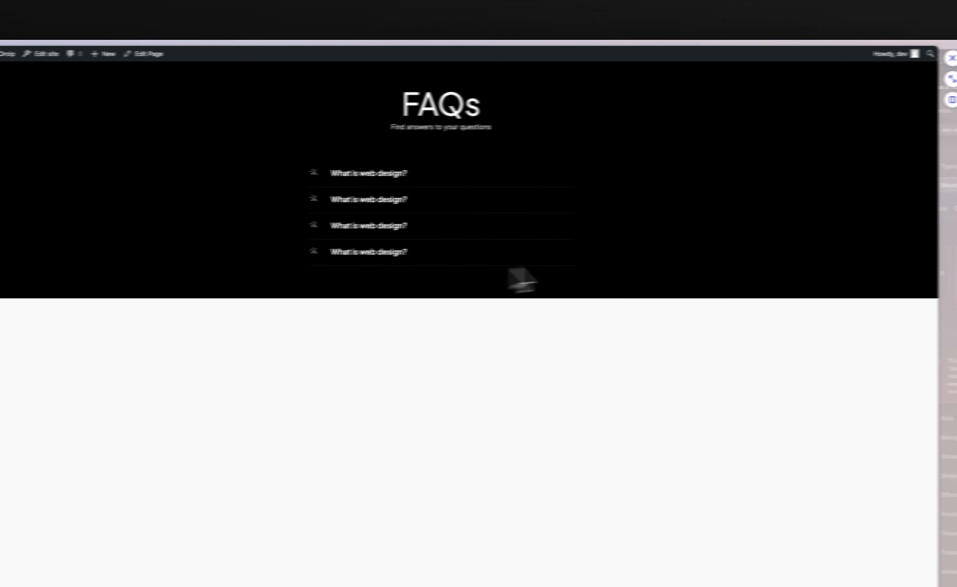
left_click(808, 80)
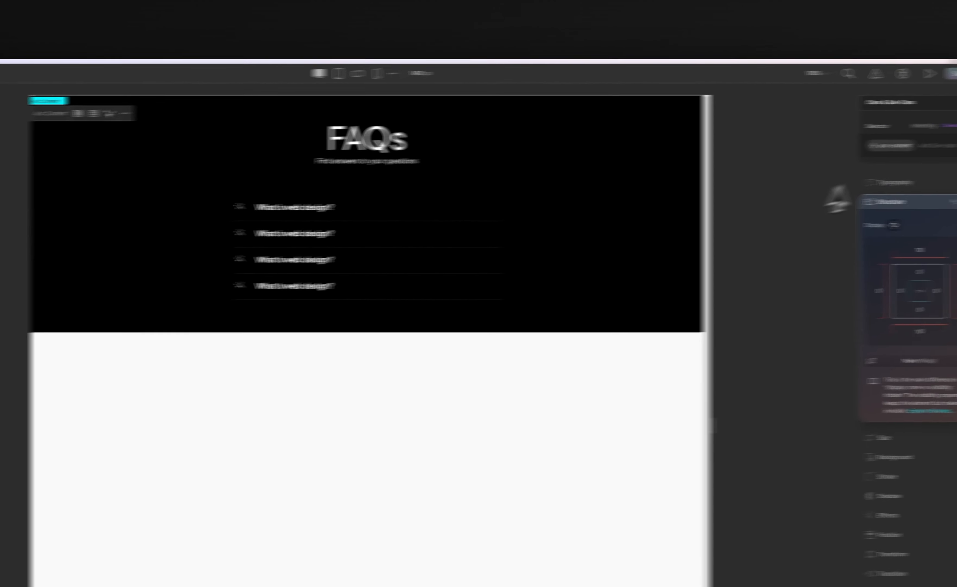
Add a sub-class named active to the first item's Acc Content block
left_click(939, 145)
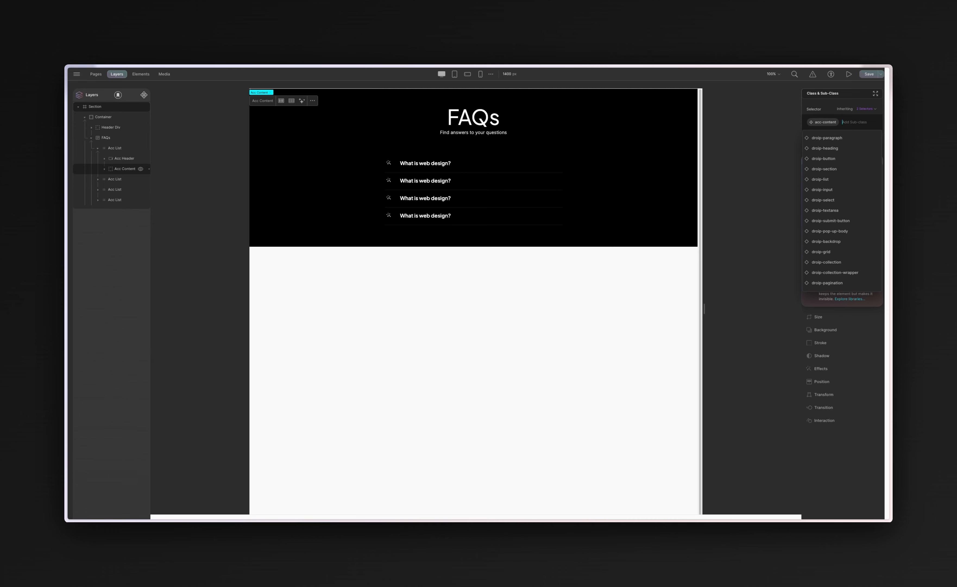
type("active")
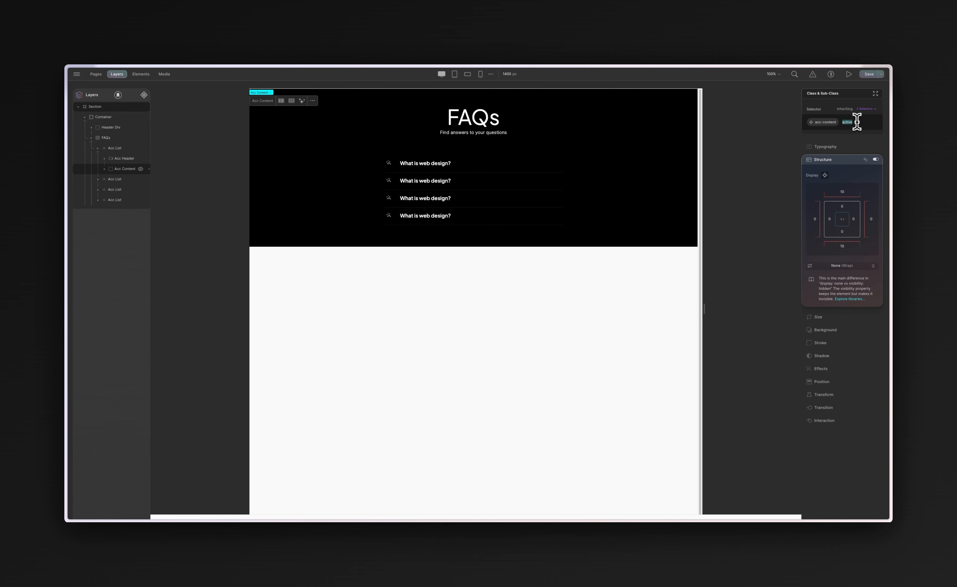
type("vis")
type("activ")
type("e")
key("Return")
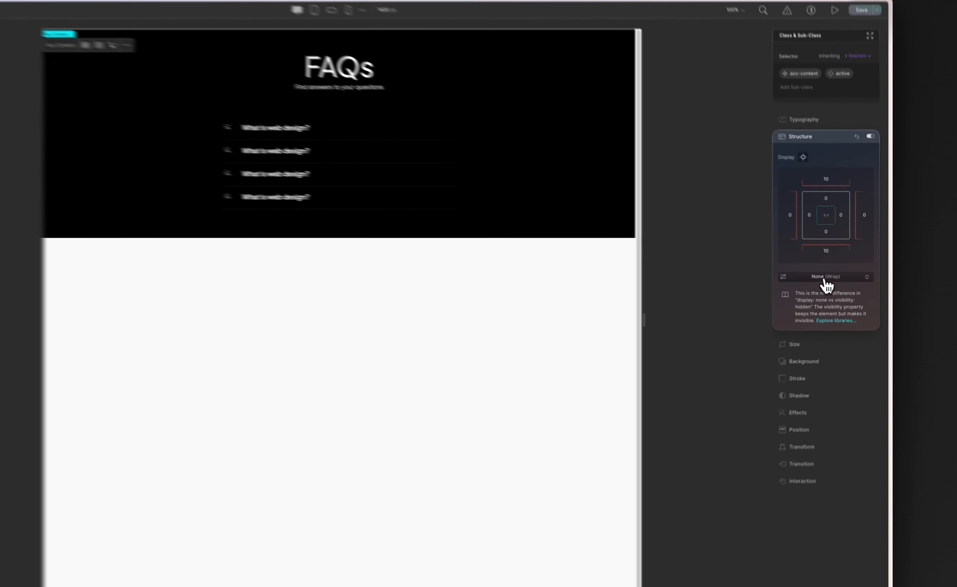
Set the display of the active sub-class on Acc Content to Block
left_click(841, 275)
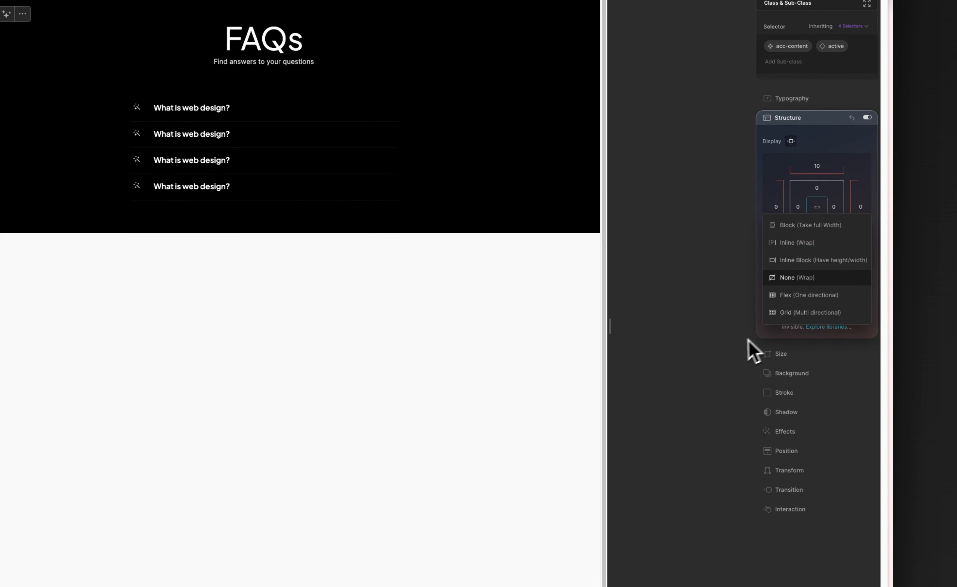
left_click(740, 329)
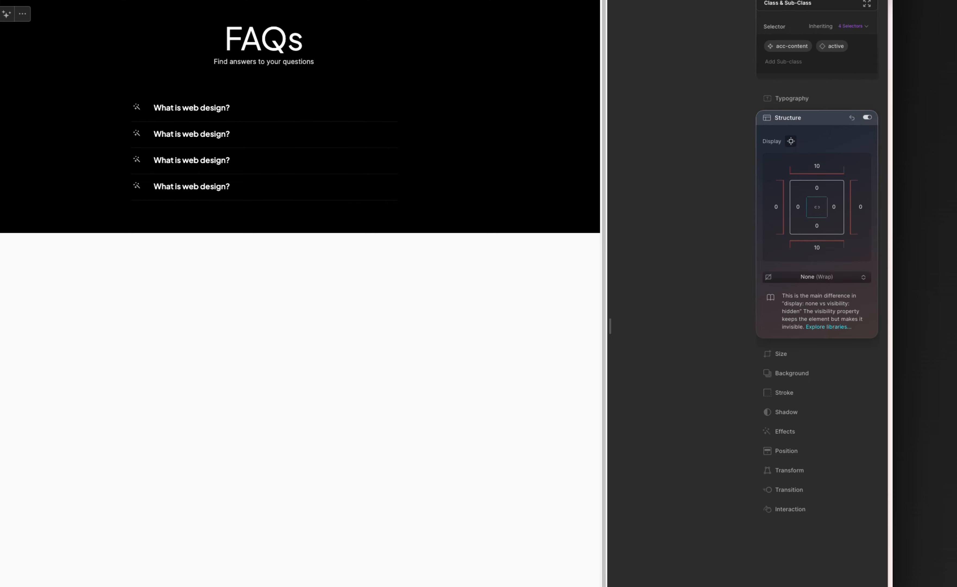
left_click(821, 277)
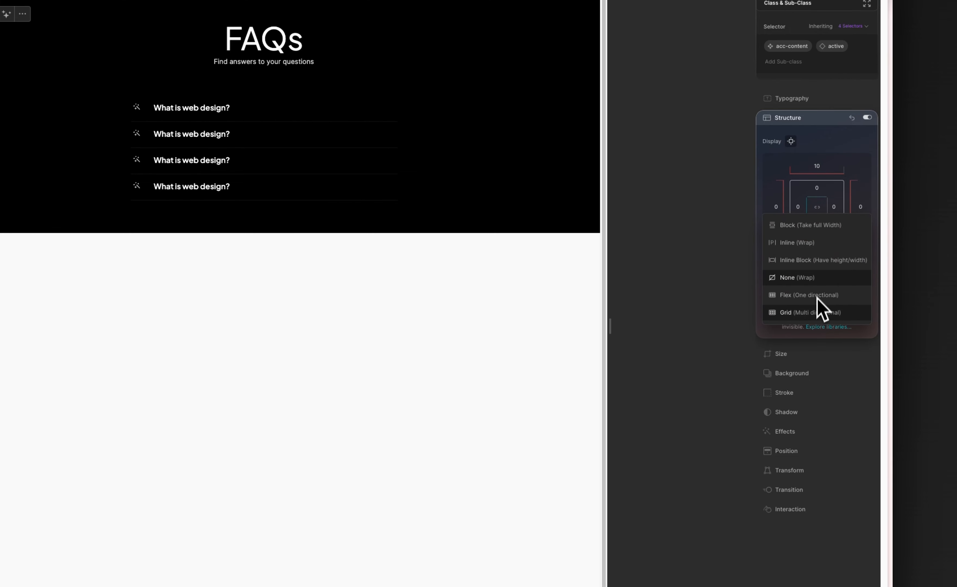
left_click(816, 228)
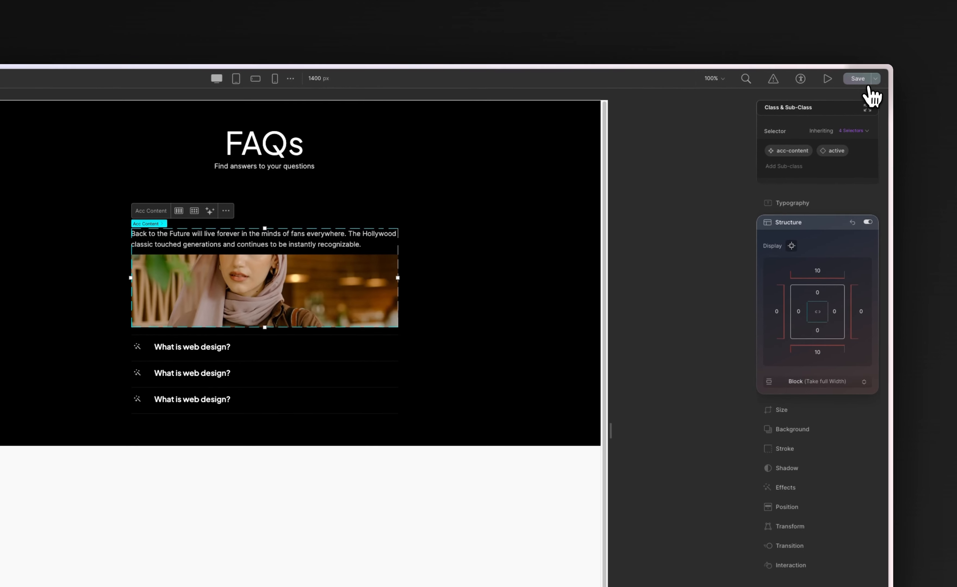
Save the page and select the Container that holds the FAQ content
left_click(866, 75)
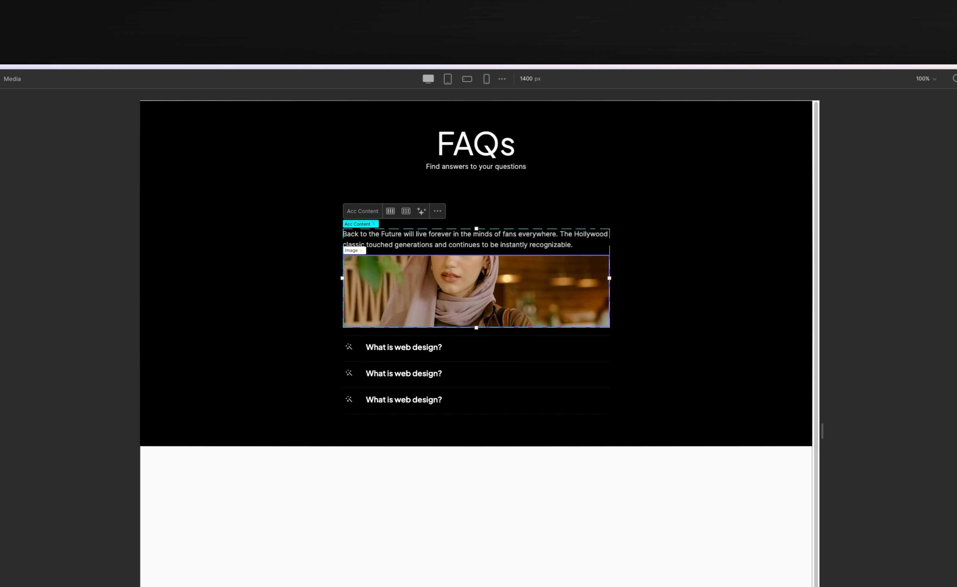
left_click(297, 267)
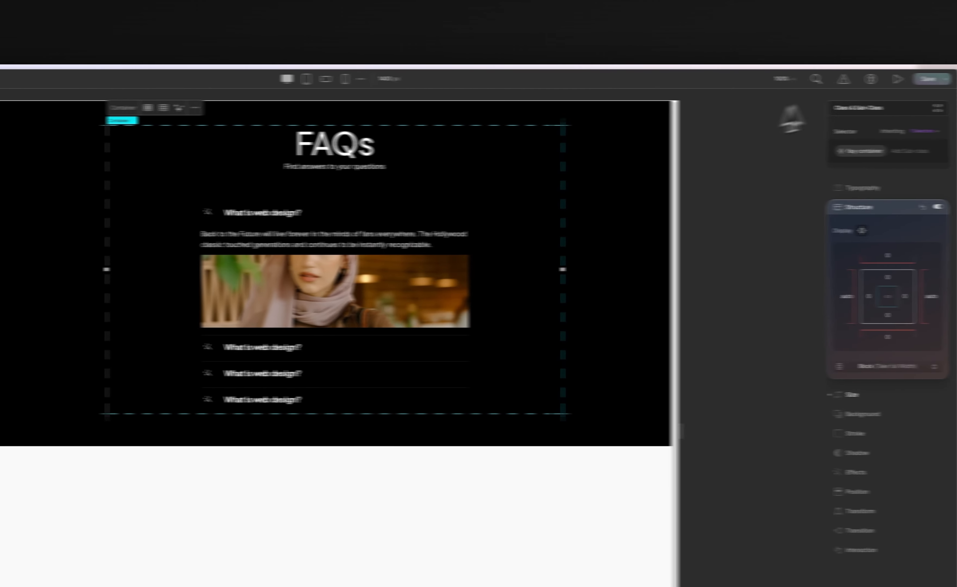
left_click(832, 81)
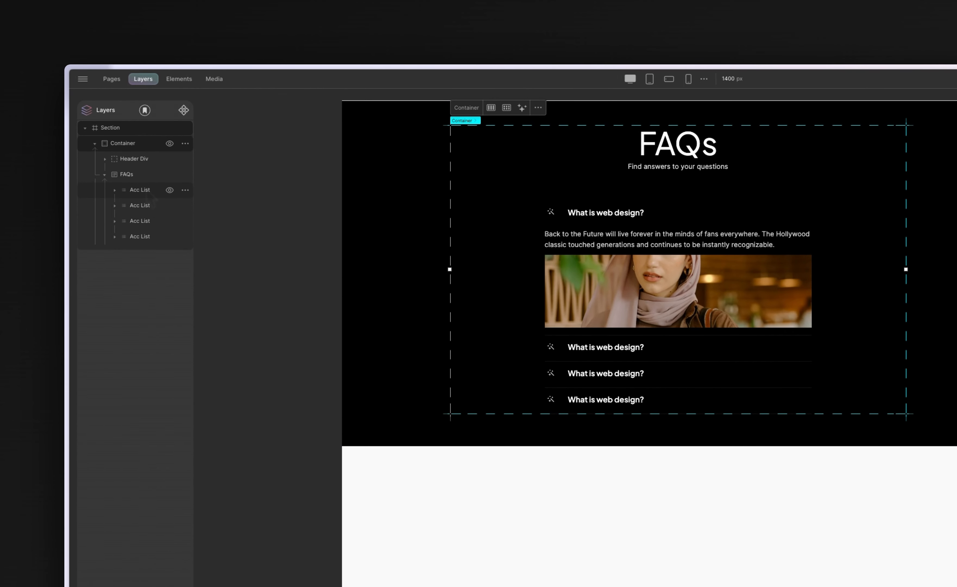
Try a class-wide Mouse click (tap) interaction trigger on the first Acc List item
left_click(145, 191)
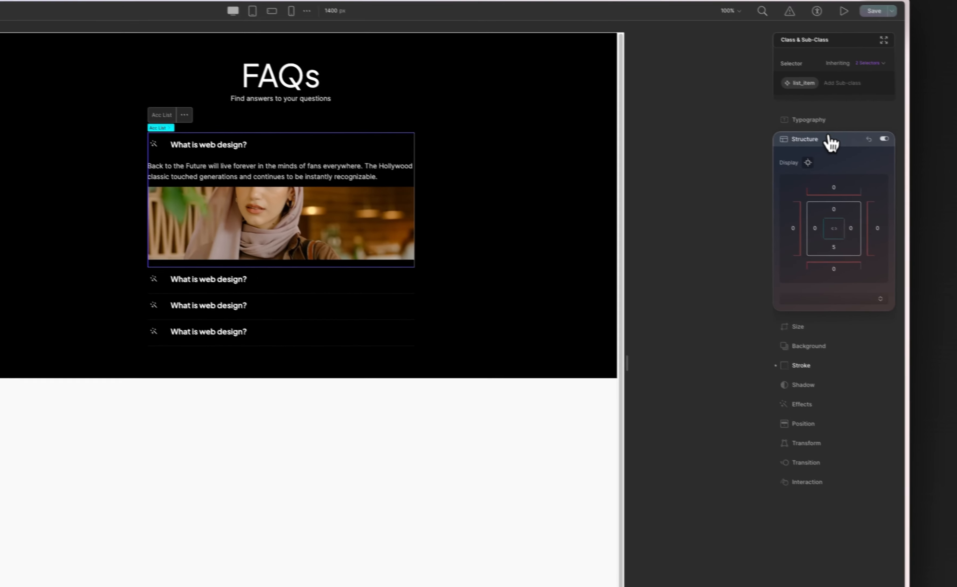
left_click(824, 137)
left_click(795, 312)
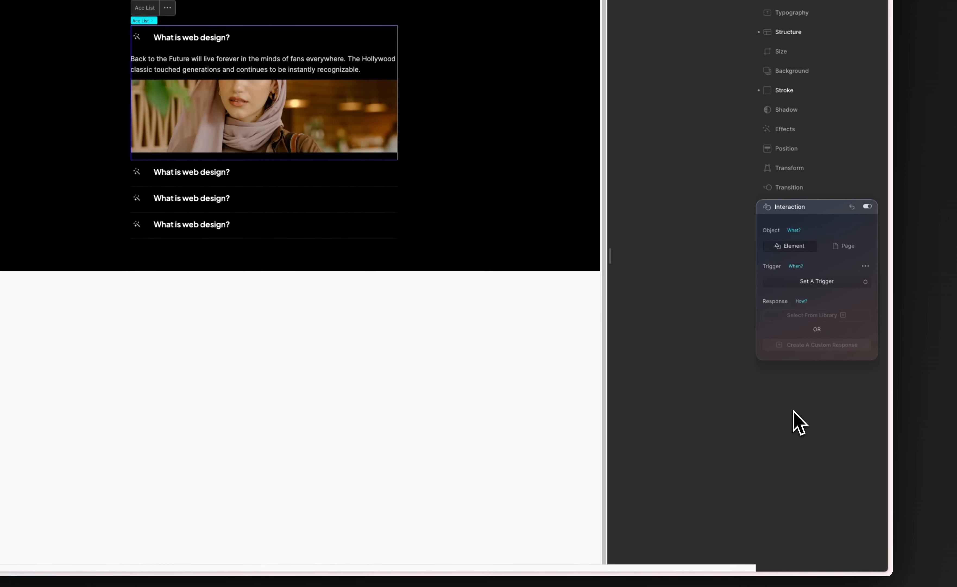
left_click(827, 281)
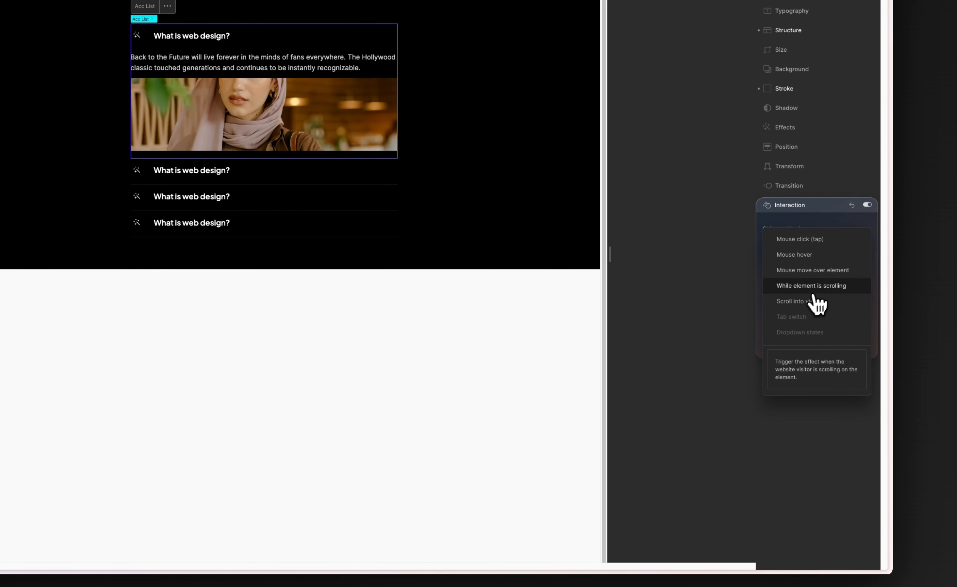
left_click(813, 240)
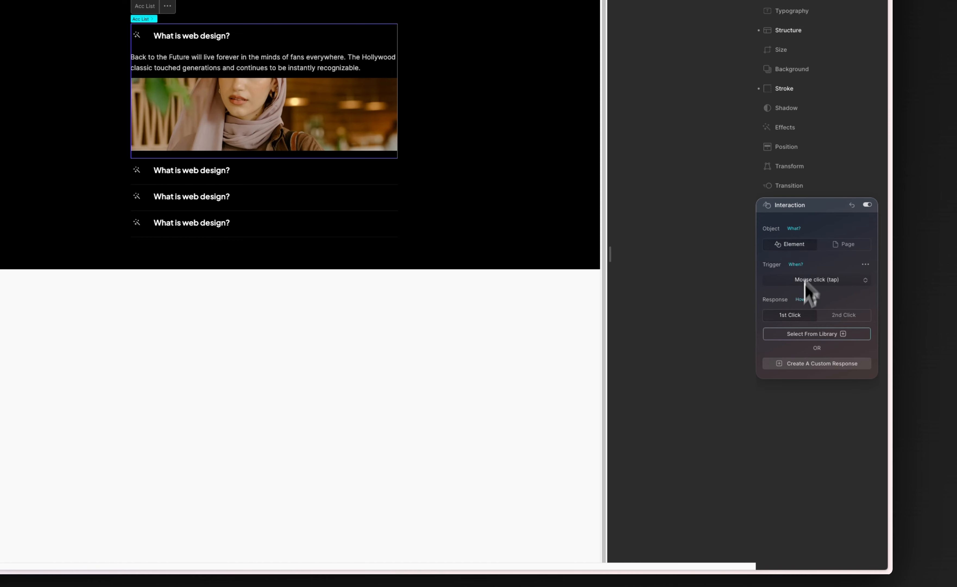
left_click(865, 264)
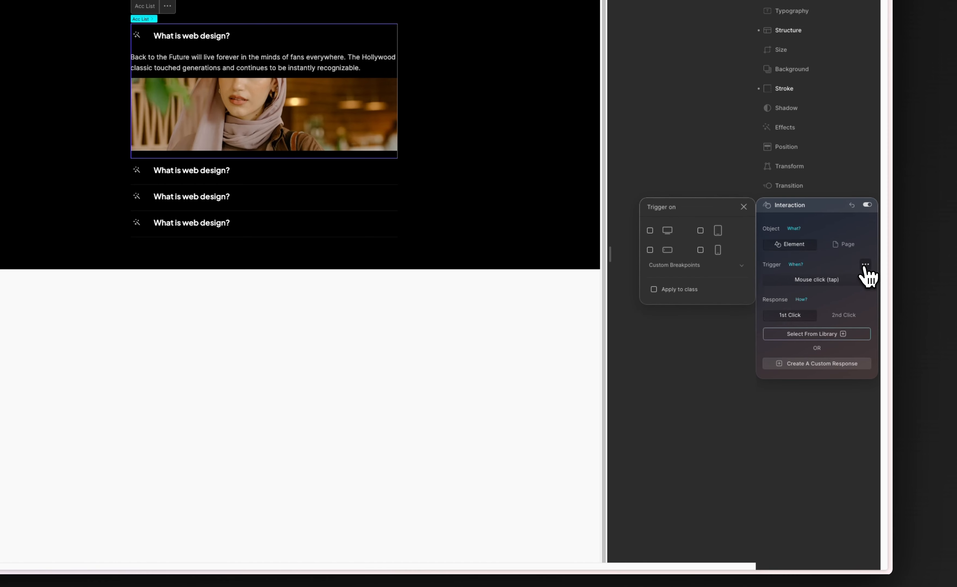
left_click(673, 291)
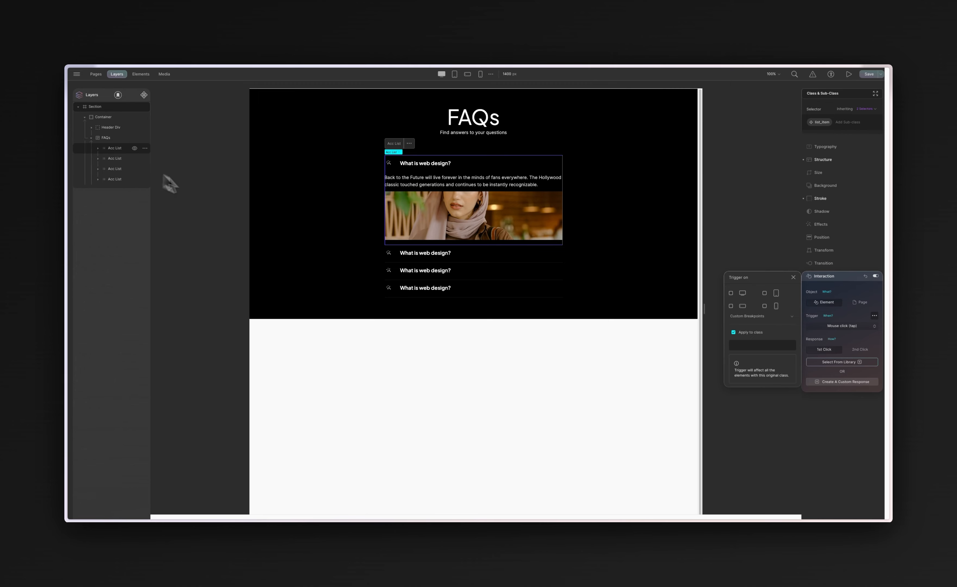
left_click(765, 346)
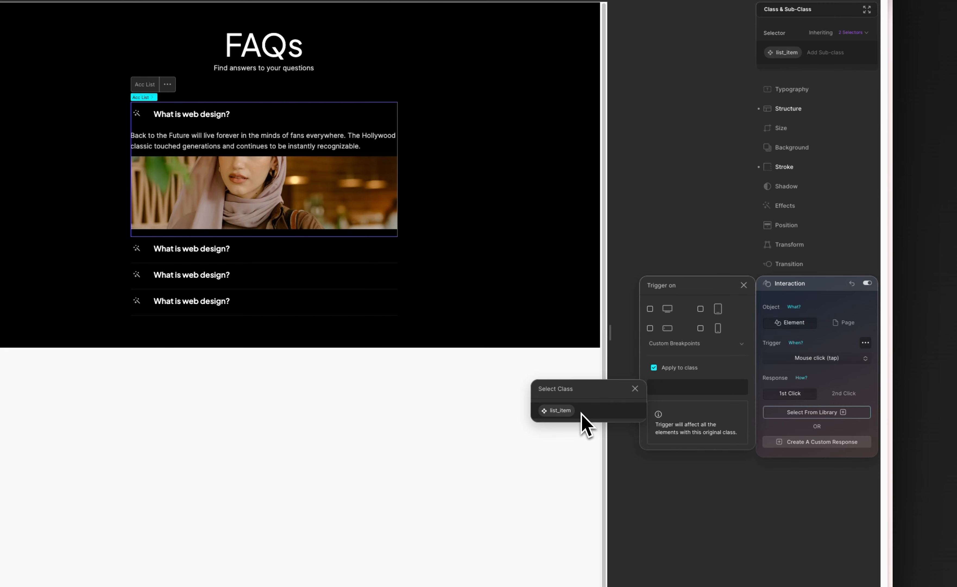
left_click(624, 406)
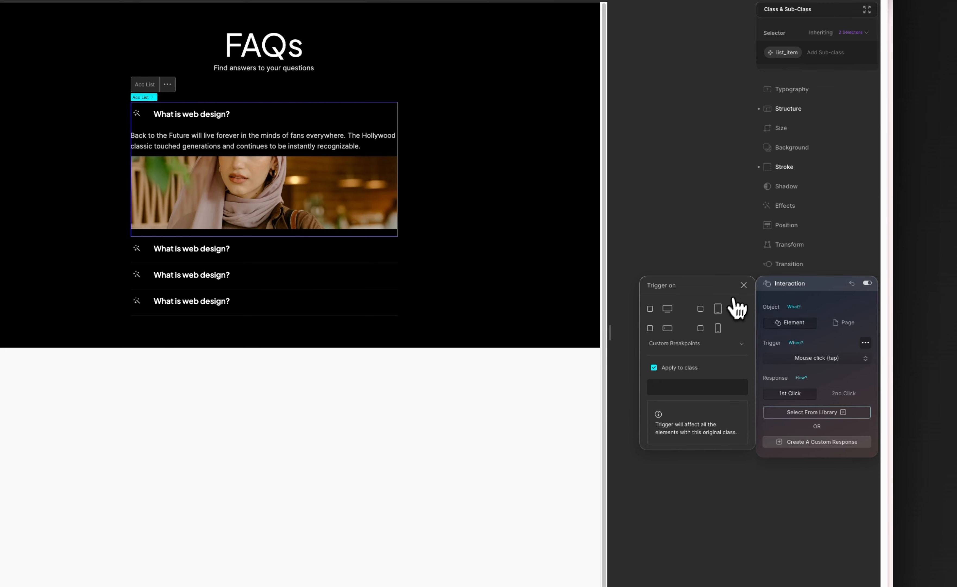
left_click(744, 285)
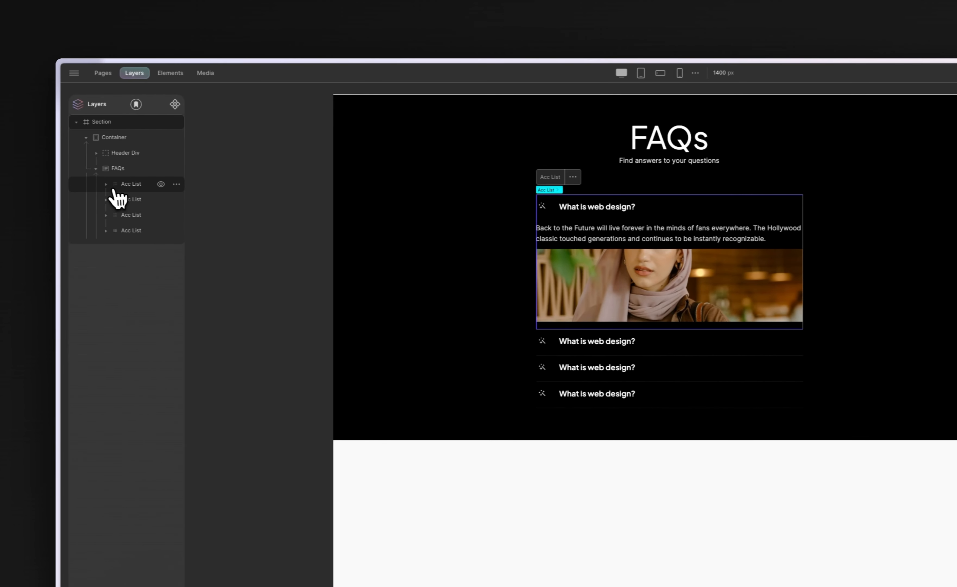
Give the first item's Acc Header a Mouse click (tap) interaction trigger
left_click(110, 185)
left_click(144, 200)
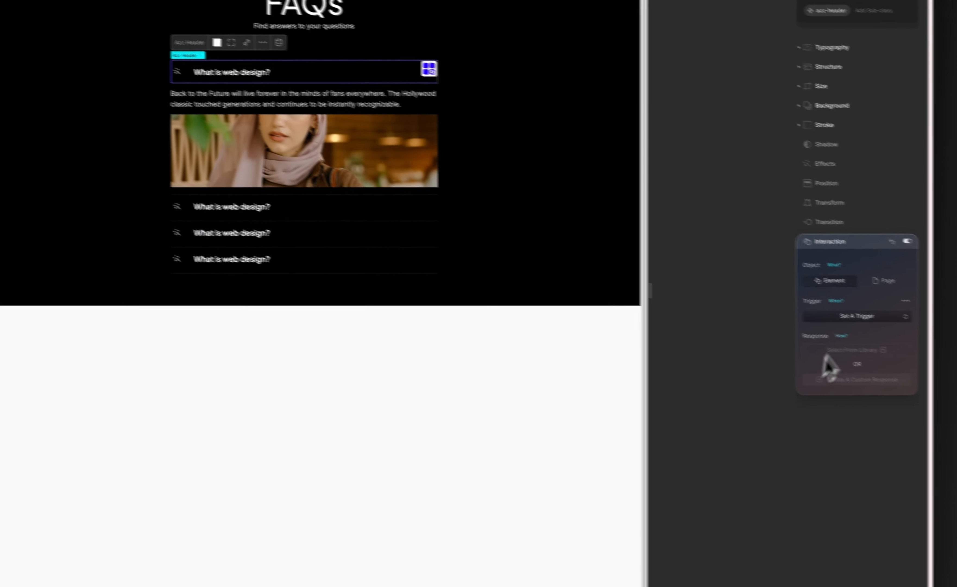
left_click(822, 307)
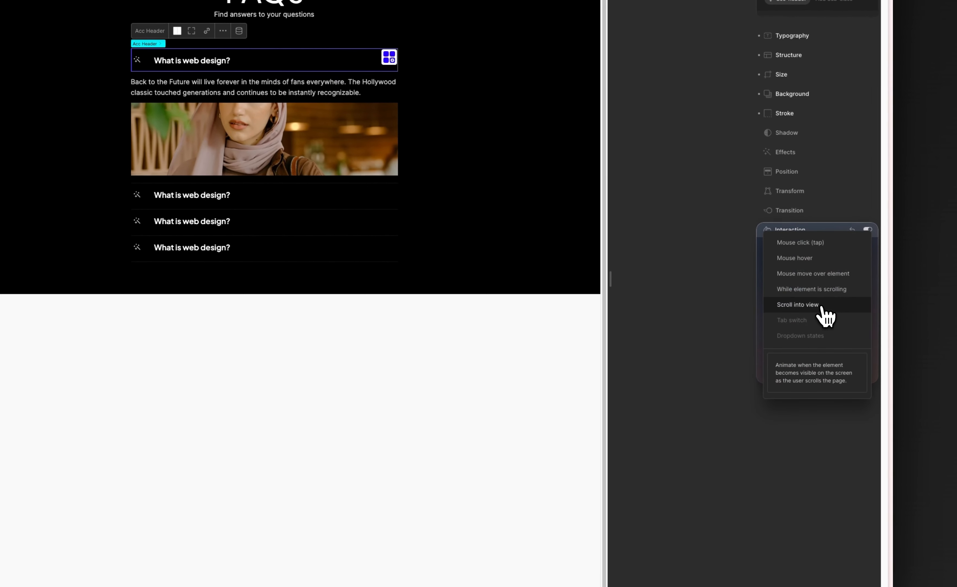
left_click(818, 243)
Apply the Acc Header's click trigger to the acc-header class and save the page
left_click(866, 289)
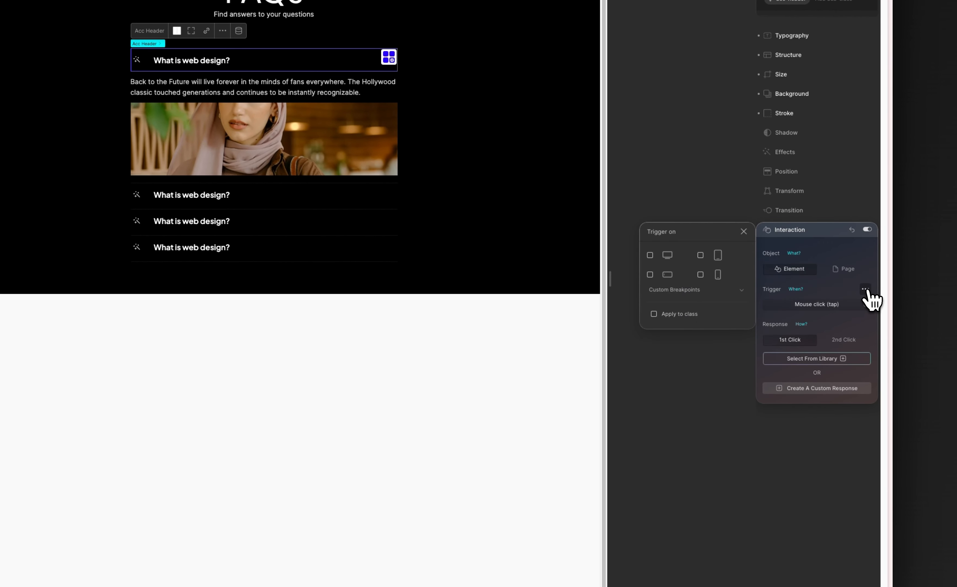
left_click(681, 315)
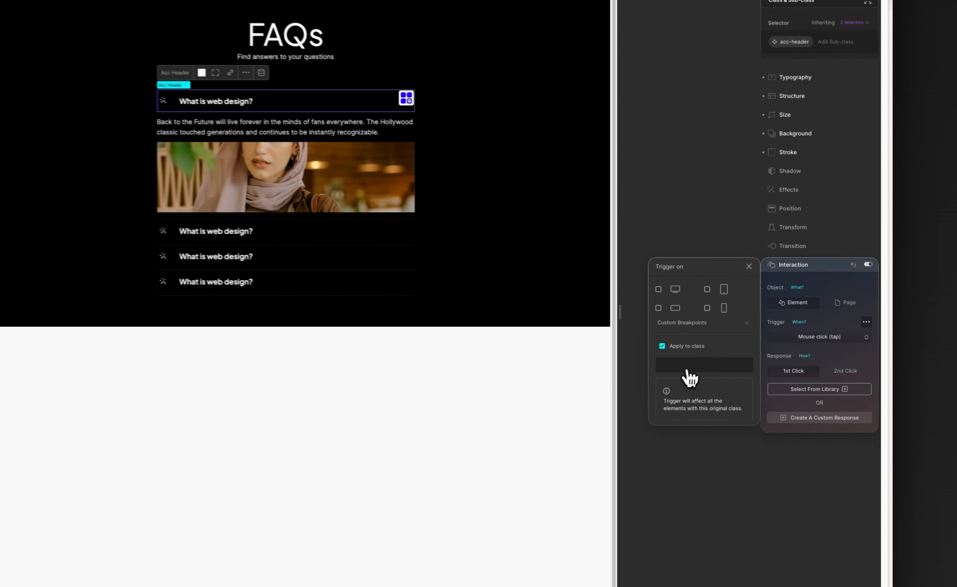
left_click(754, 345)
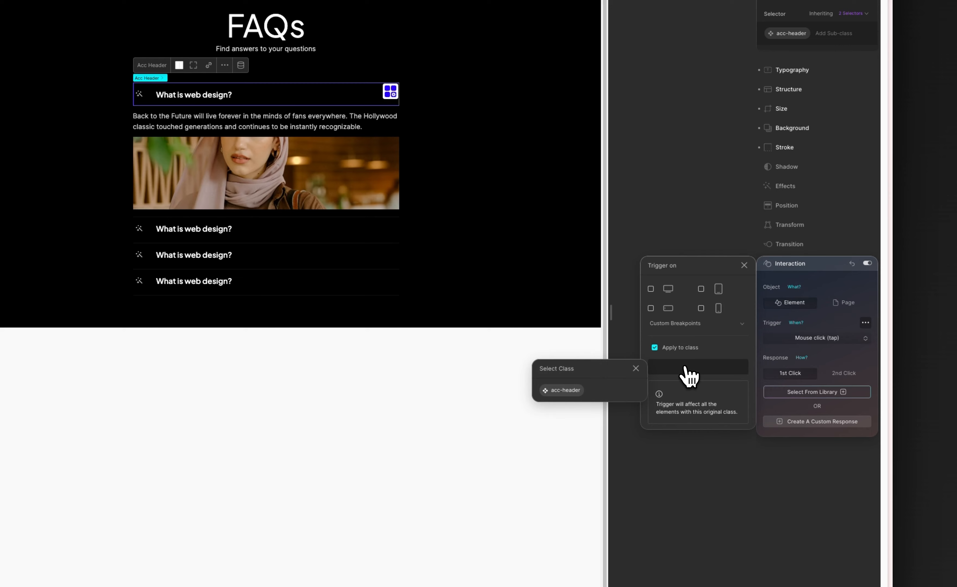
left_click(614, 391)
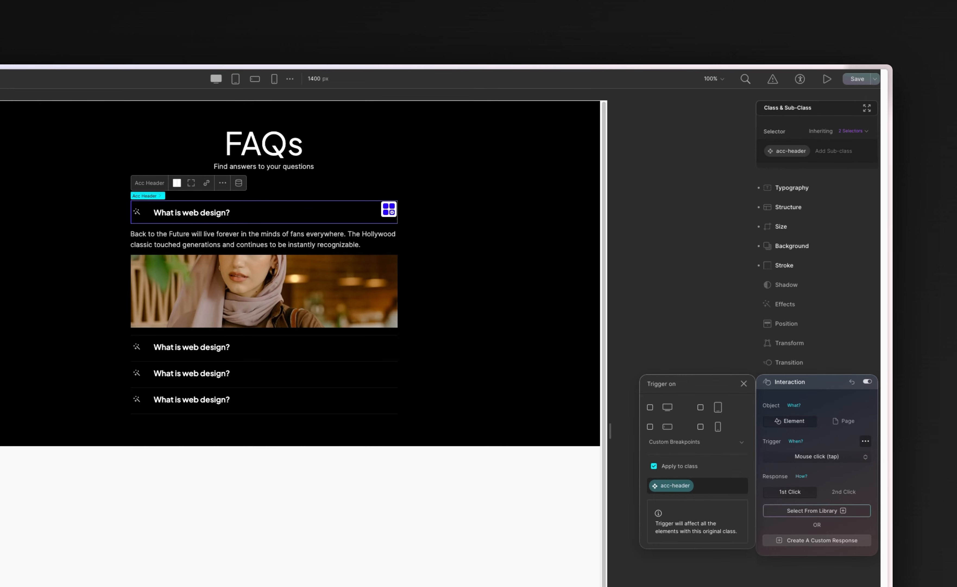
left_click(859, 80)
left_click(858, 81)
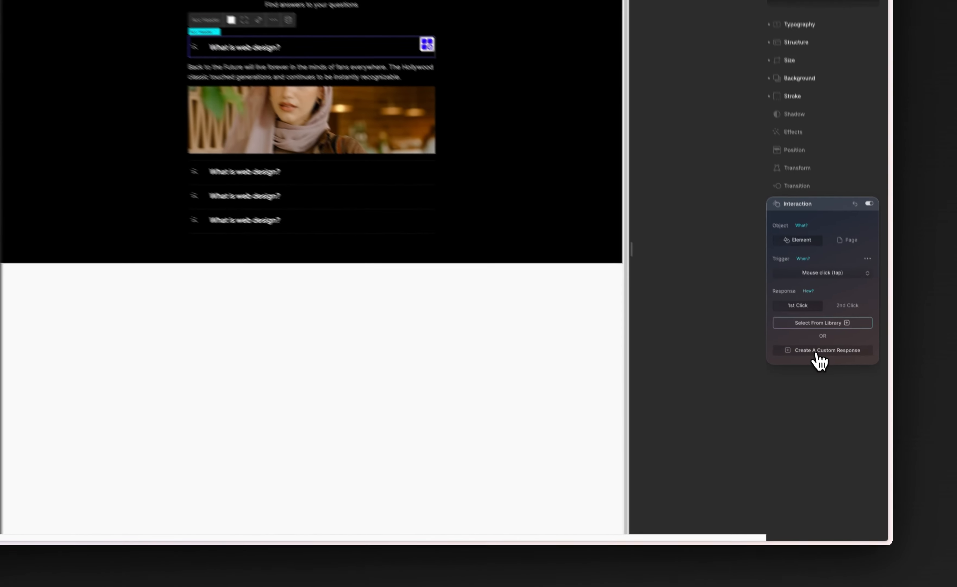
Create a custom response for the Acc Header's first click, with the first item's Acc Content as its target
left_click(834, 382)
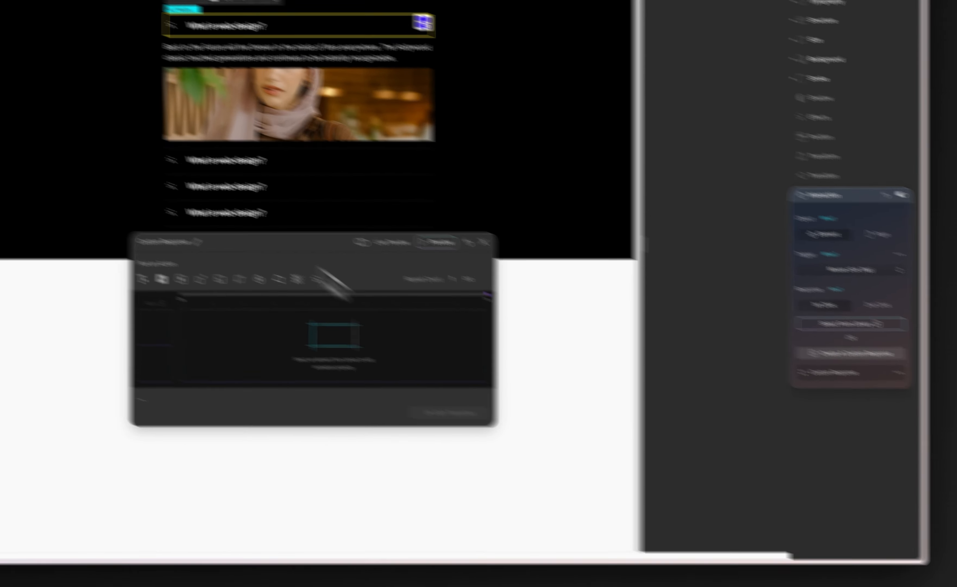
left_click_drag(316, 244, 304, 139)
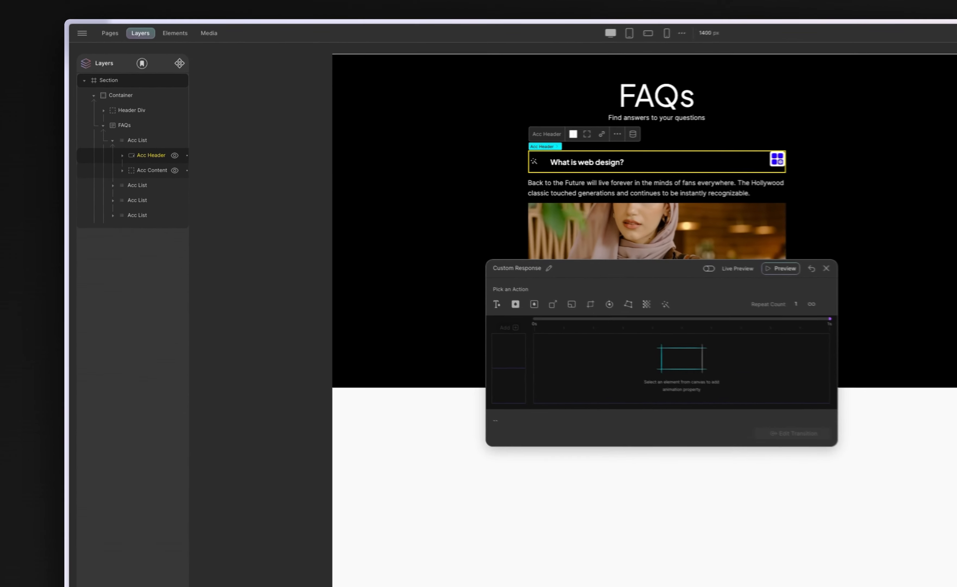
left_click(124, 170)
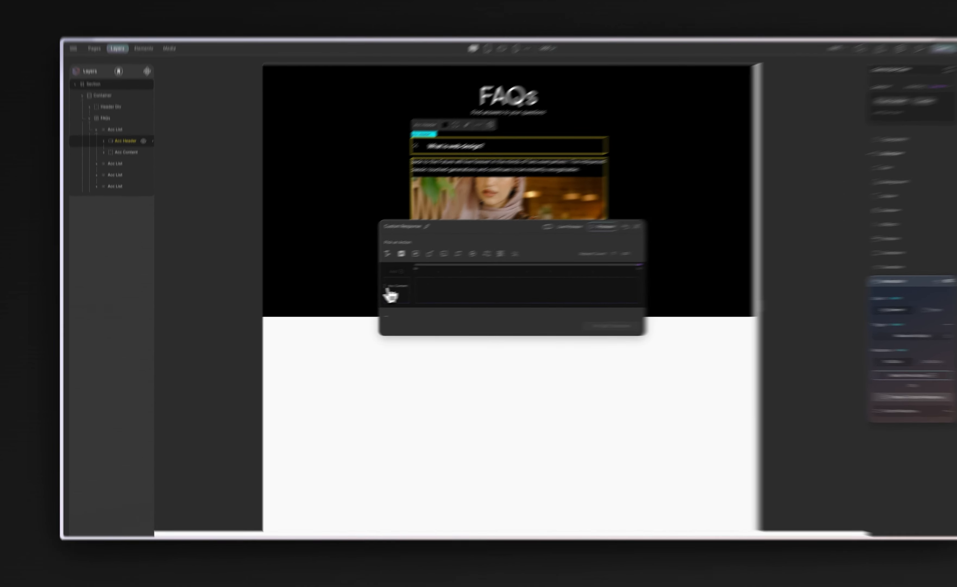
Apply the Acc Content target to all elements with the acc-content class and save the page
left_click(361, 292)
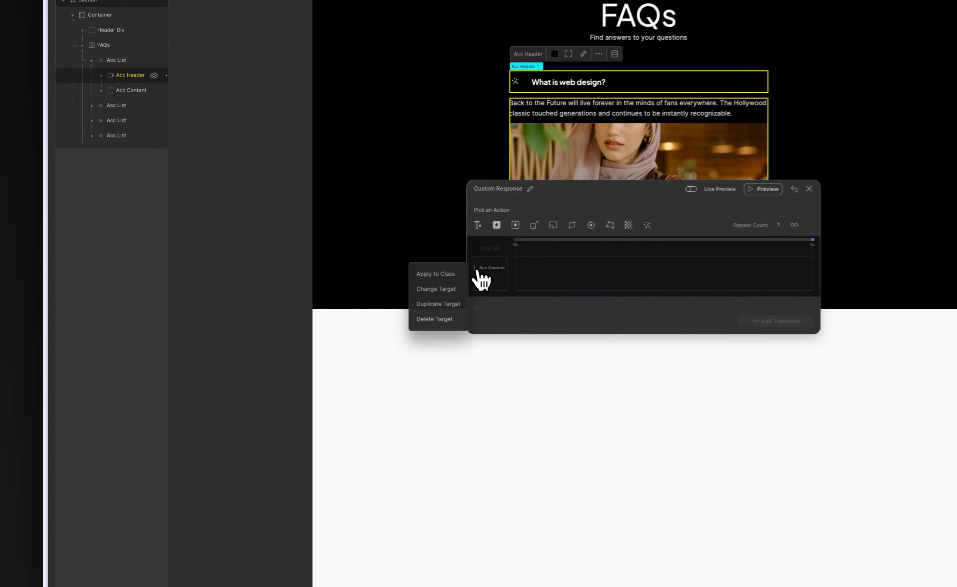
left_click(458, 275)
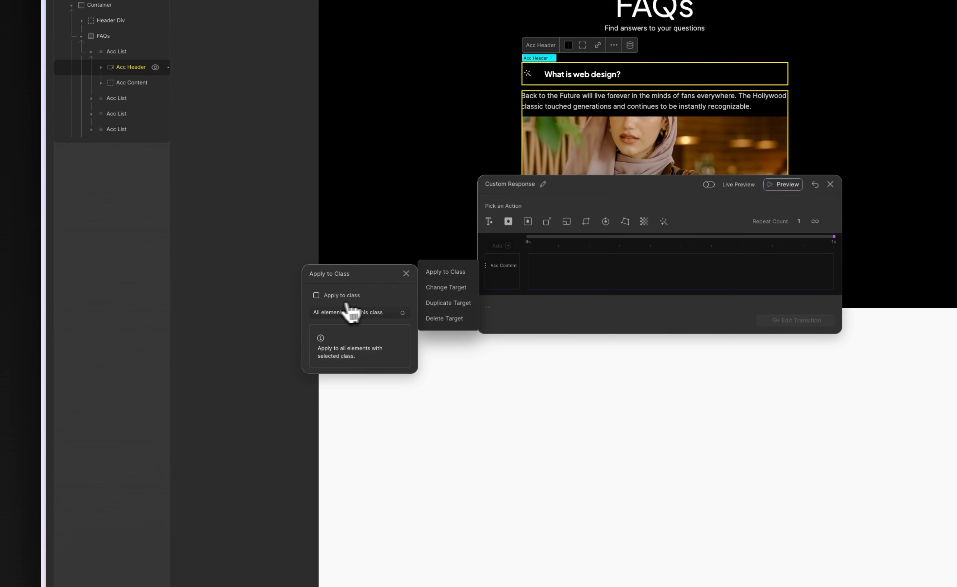
left_click(316, 295)
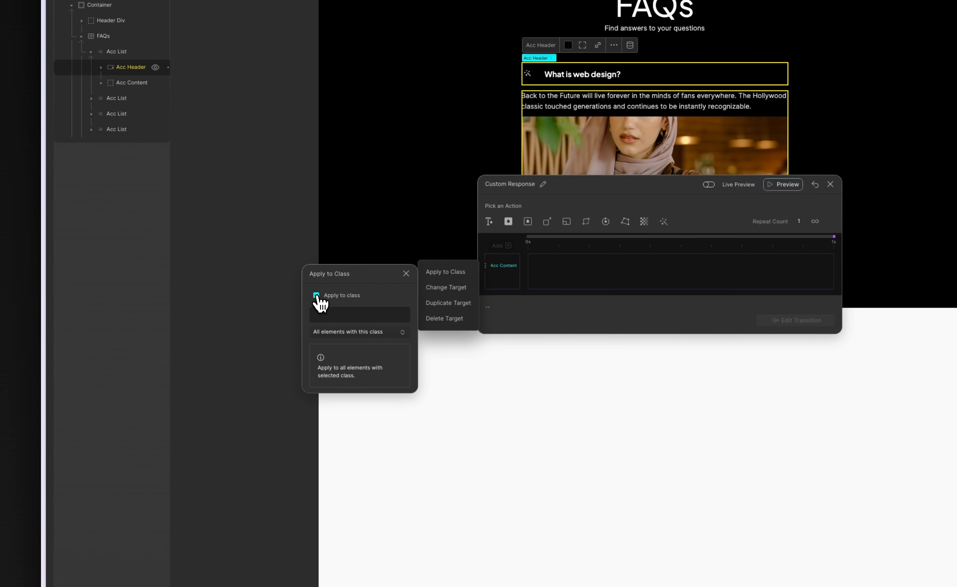
left_click(343, 315)
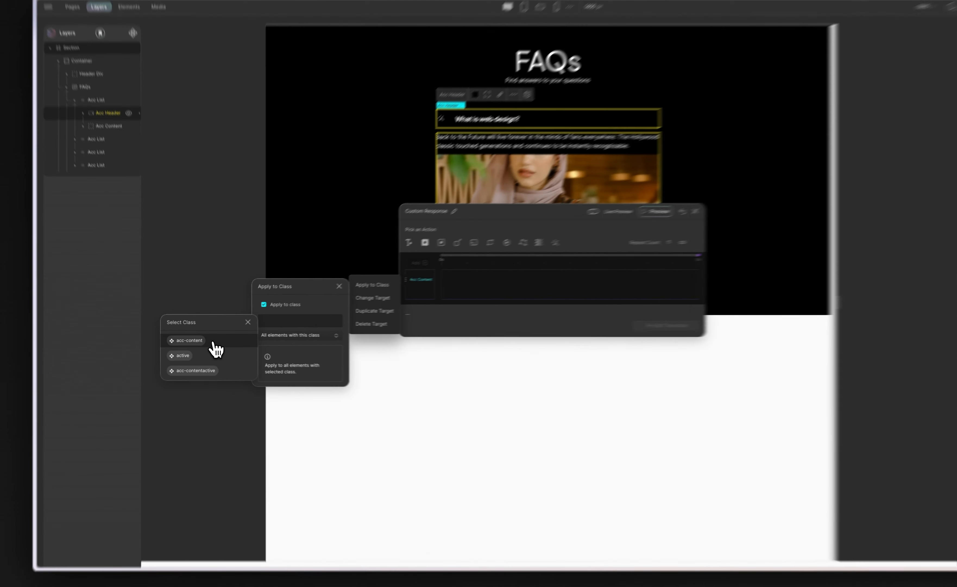
left_click(216, 344)
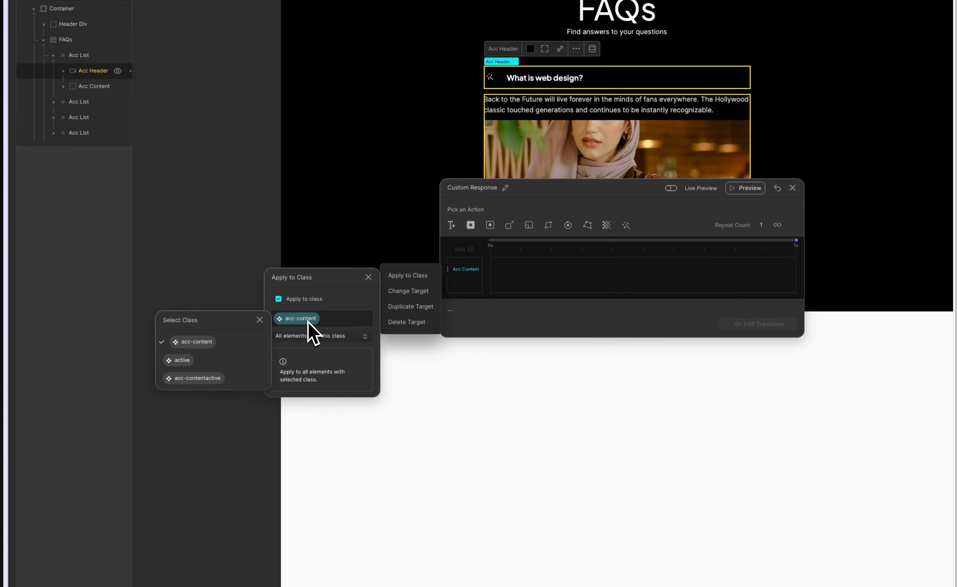
left_click(368, 277)
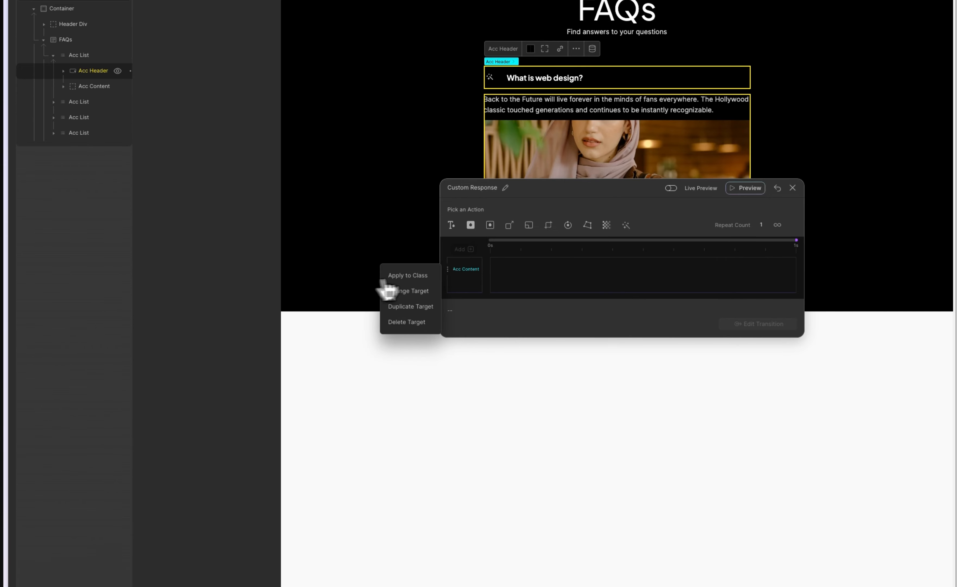
left_click(449, 272)
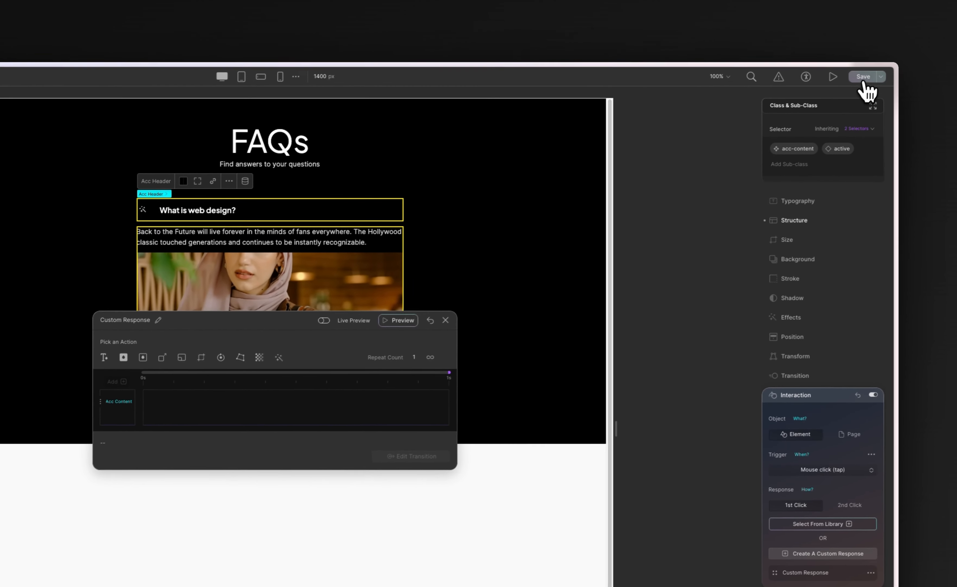
left_click(859, 81)
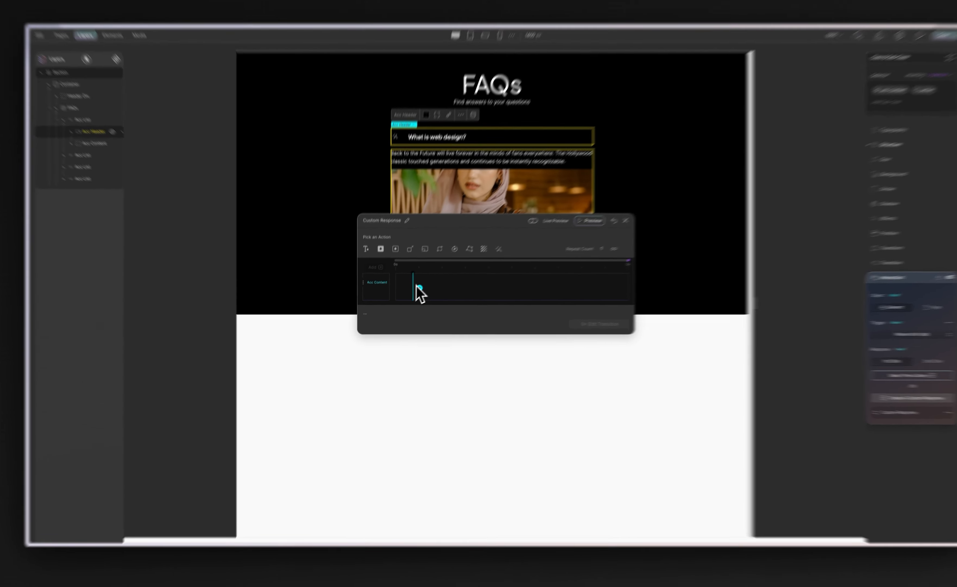
Add a Class Change action to the Acc Content timeline, running from 0s to 0.5s
left_click(409, 297)
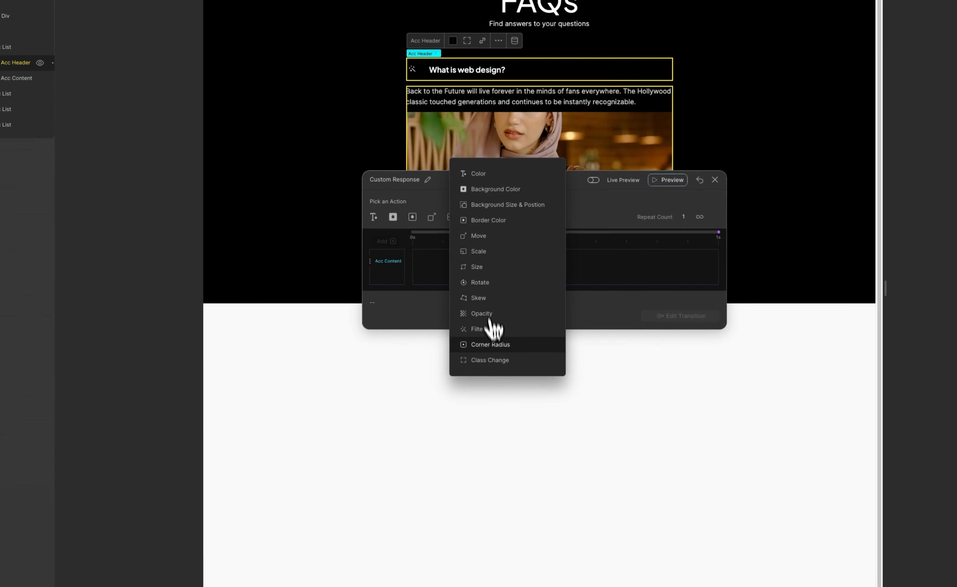
left_click(491, 361)
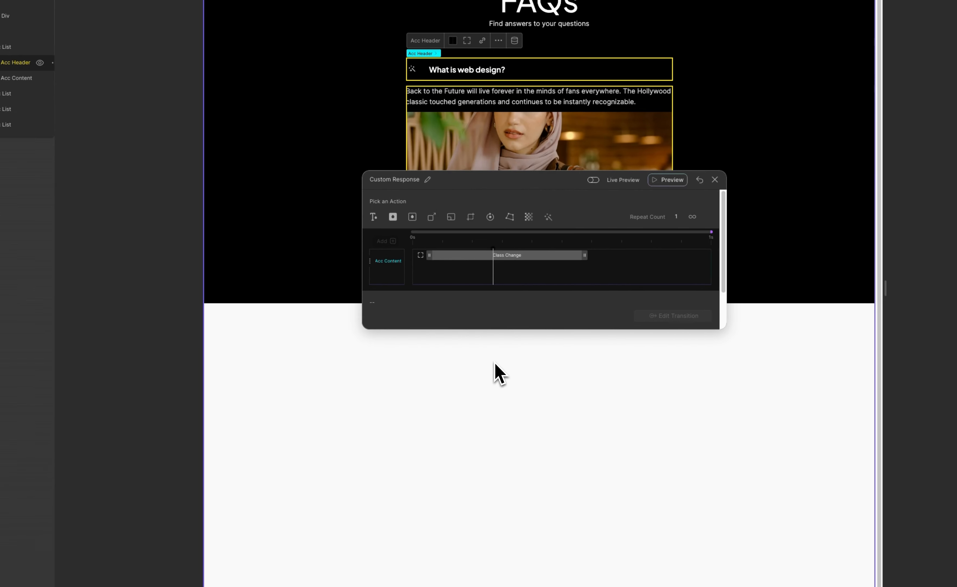
left_click(478, 260)
Set the Class Change action to Add class with the class name active
left_click(398, 318)
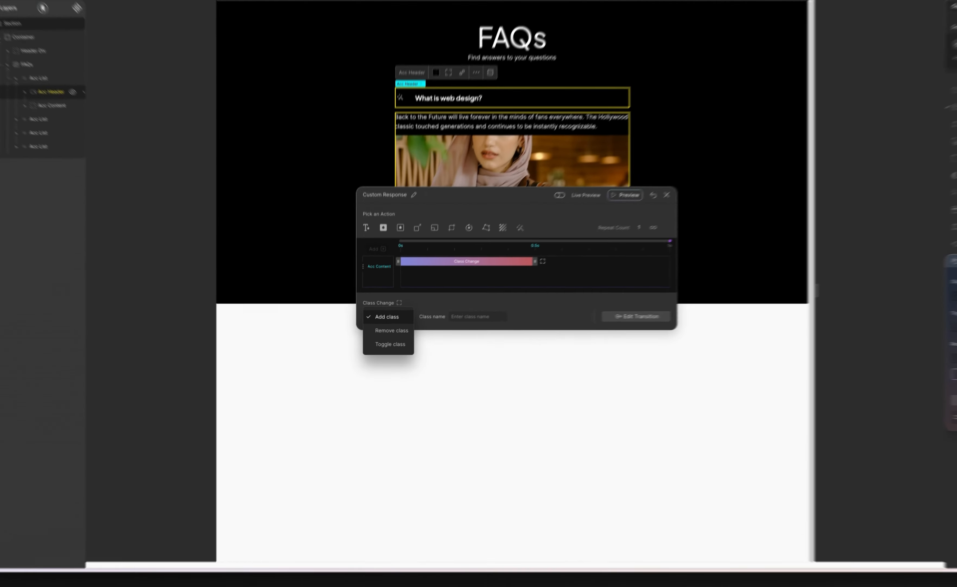
left_click(379, 329)
left_click(455, 329)
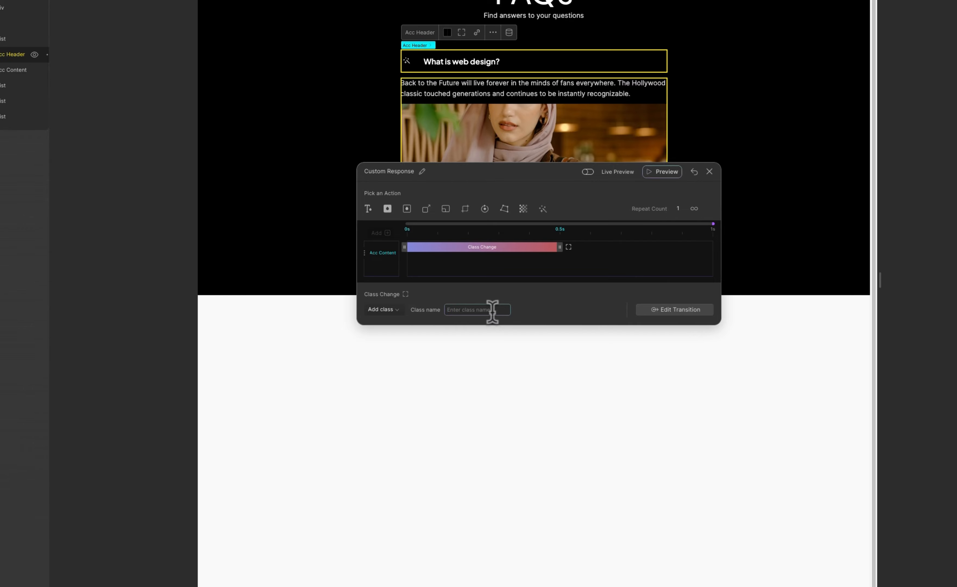
type("active")
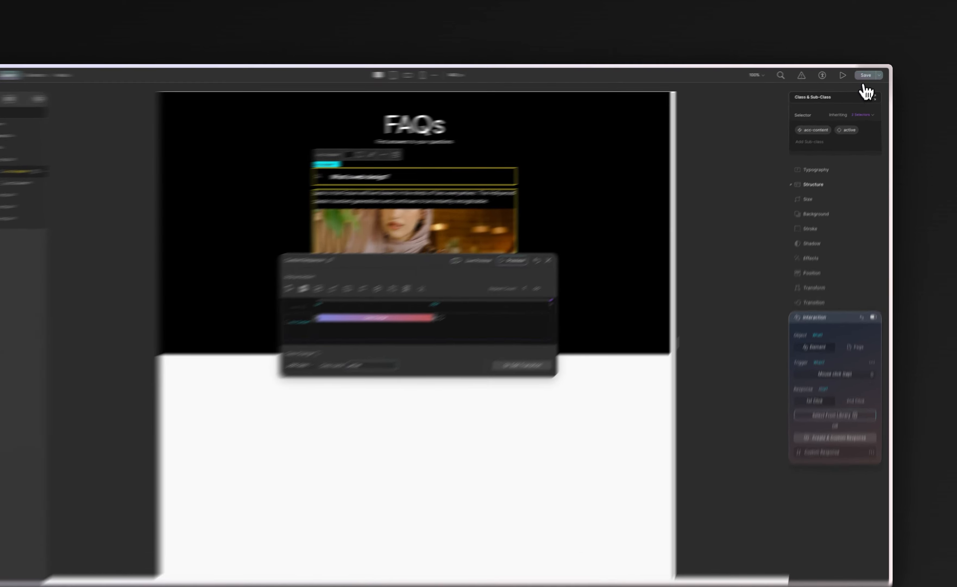
Save the page and test in the preview how the second FAQ header reacts to a click
left_click(869, 74)
left_click(829, 79)
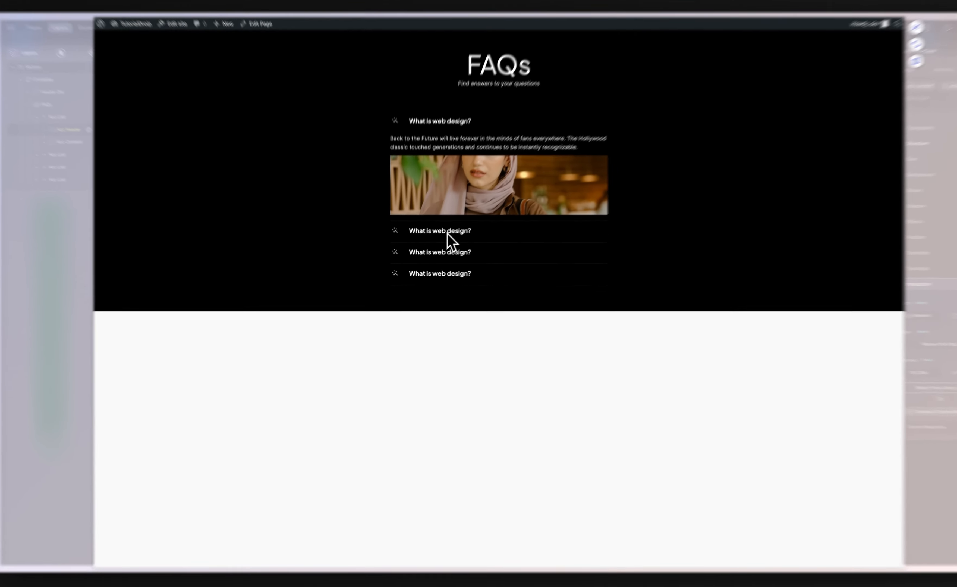
left_click(437, 244)
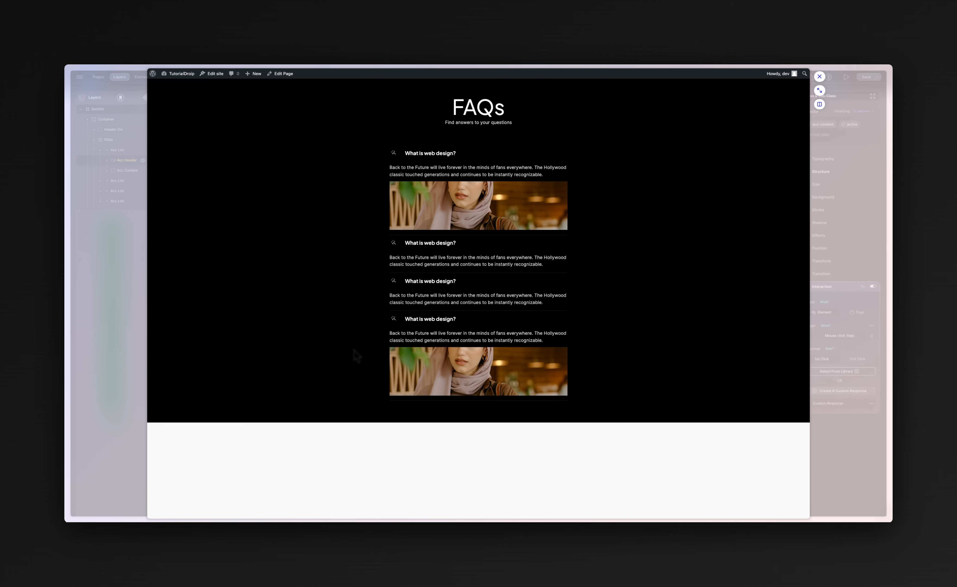
left_click(820, 77)
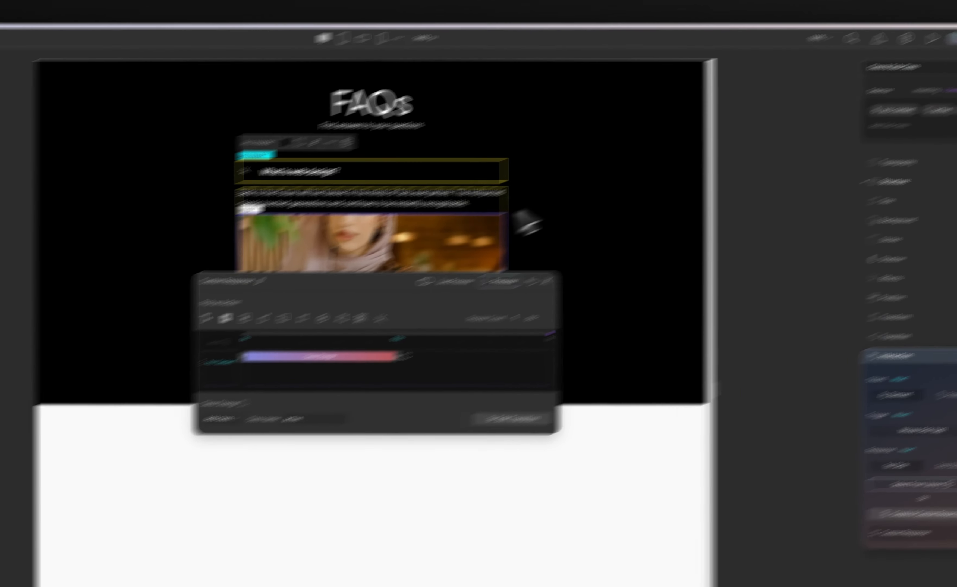
Restrict the Acc Content target to only triggered siblings with the acc-content class
left_click(201, 361)
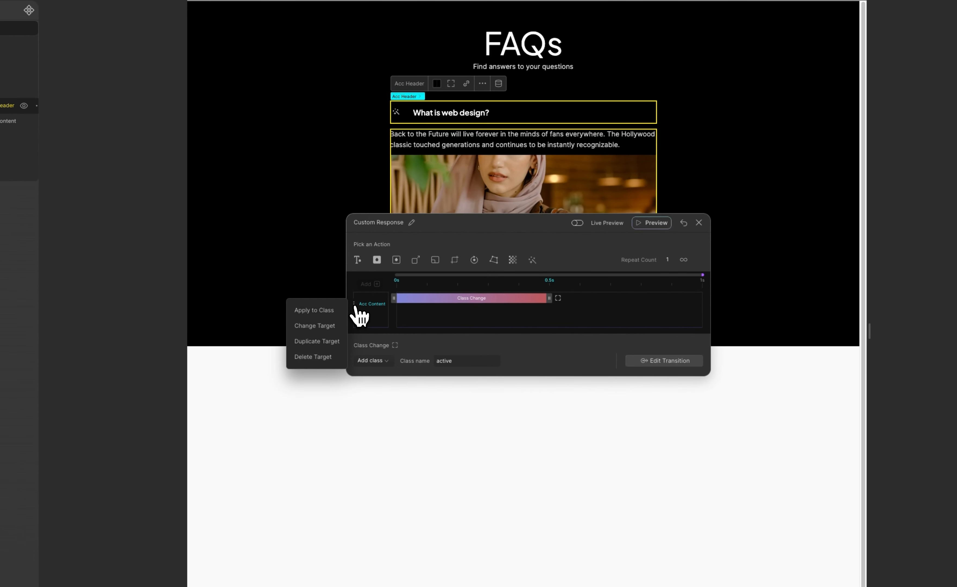
left_click(320, 311)
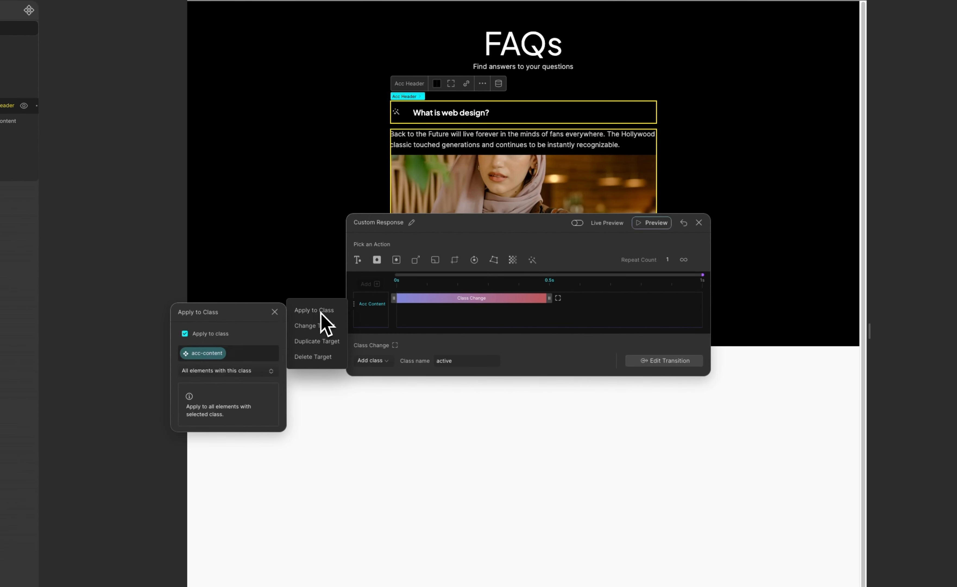
left_click_drag(254, 328, 654, 249)
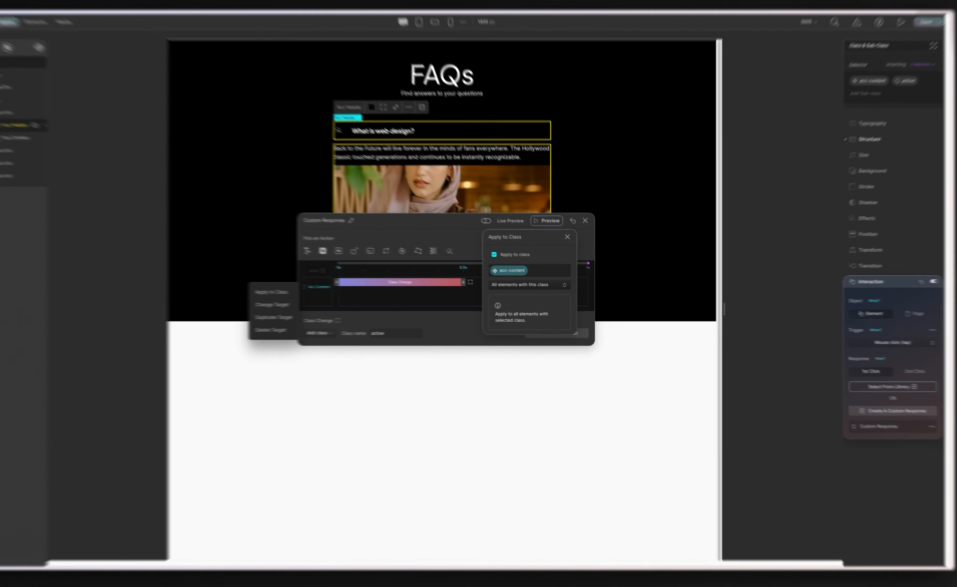
left_click(544, 289)
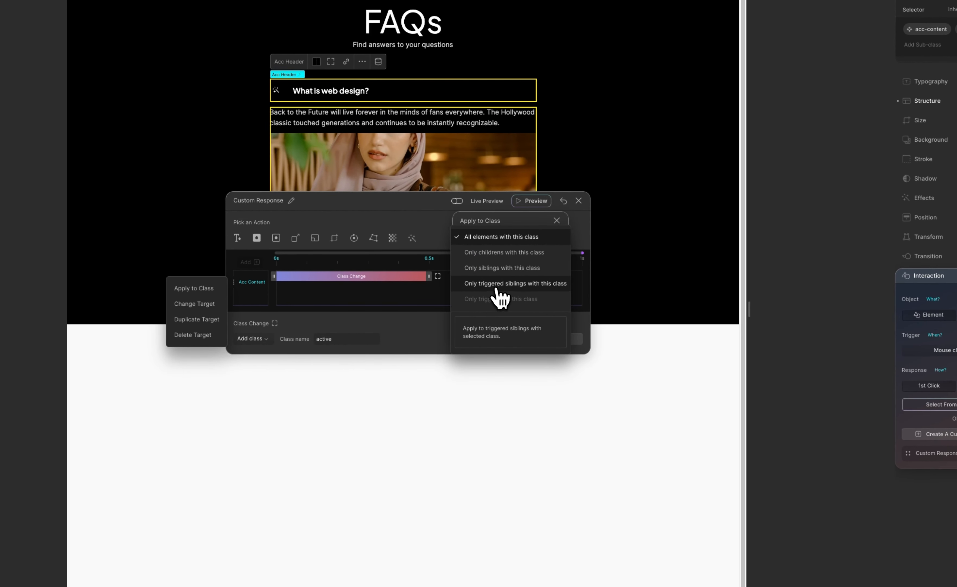
left_click(550, 284)
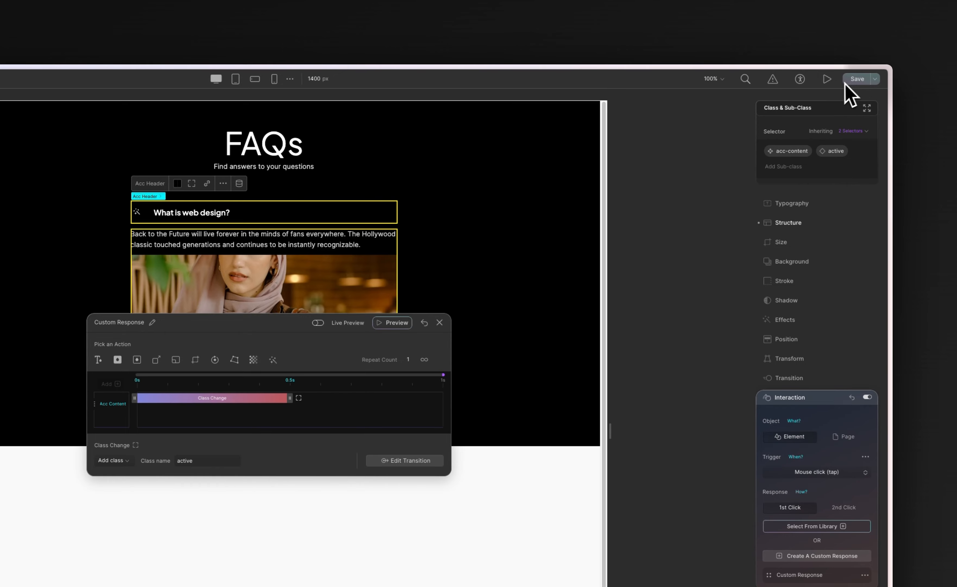
Preview the page and test opening the second, third and fourth FAQ items one by one
left_click(828, 80)
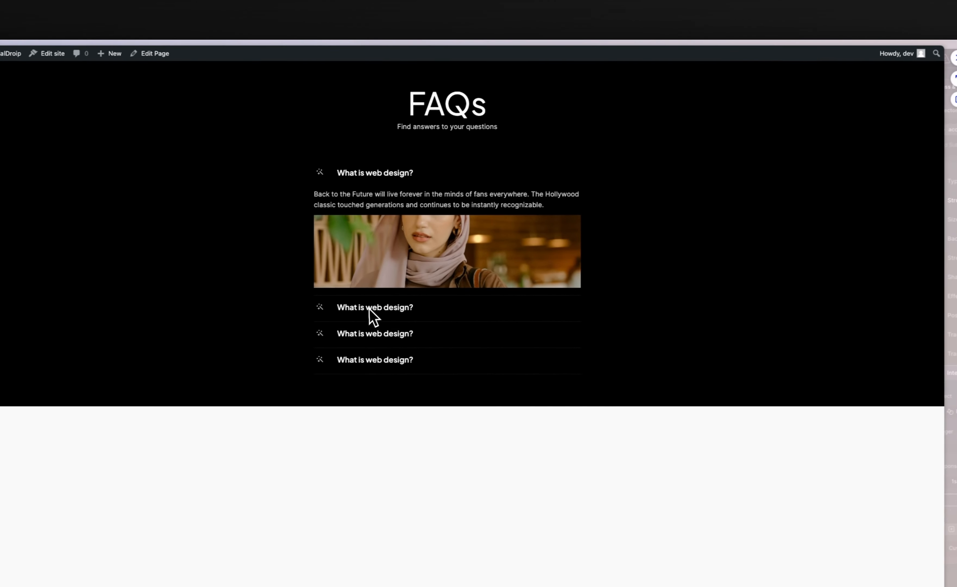
left_click(209, 333)
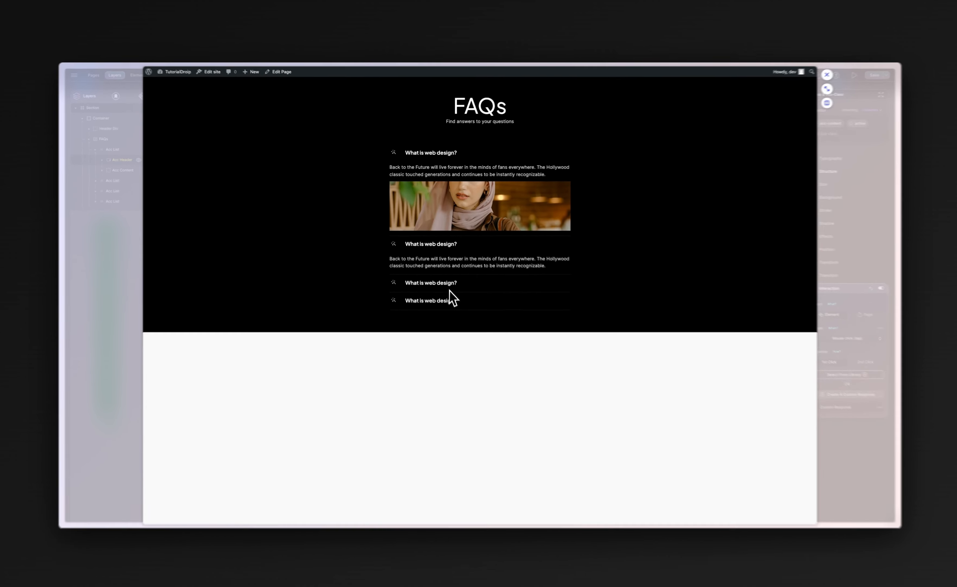
left_click(448, 286)
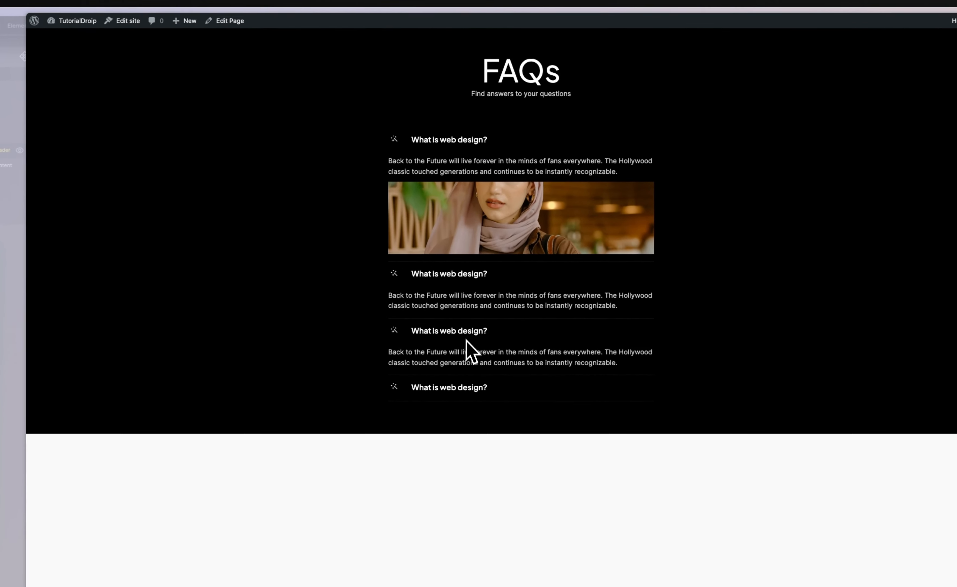
left_click(461, 387)
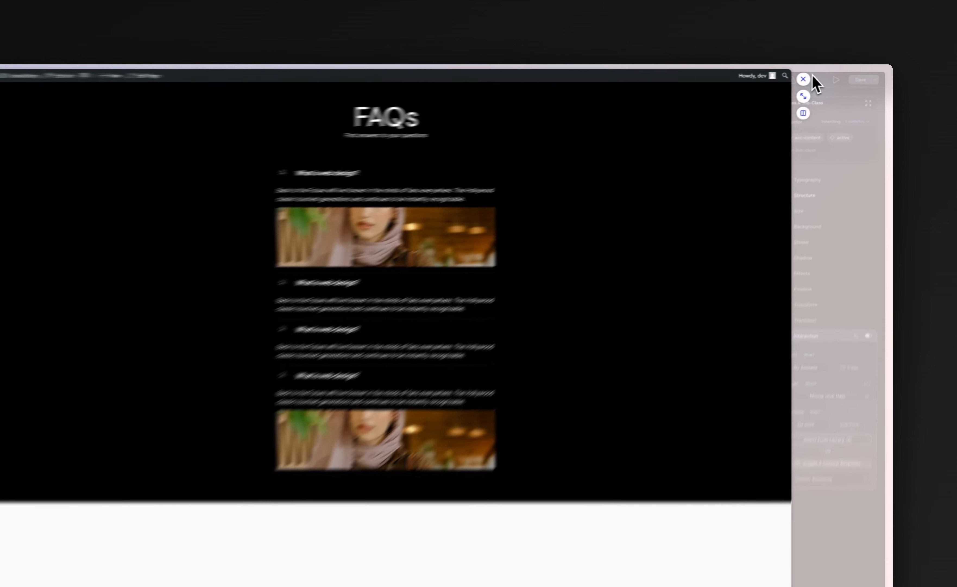
left_click(820, 76)
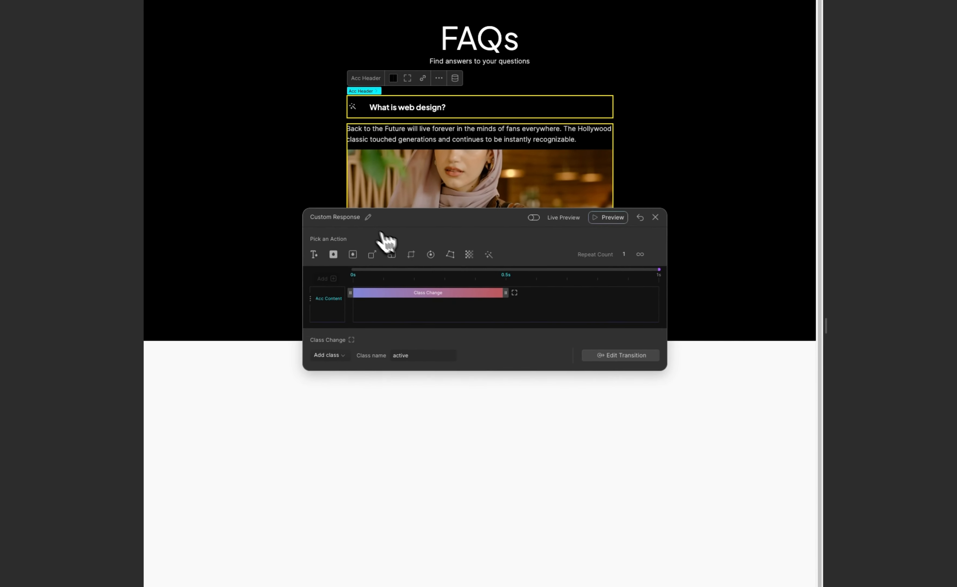
Rename the custom response to Open ACC and close its editor
double_click(213, 290)
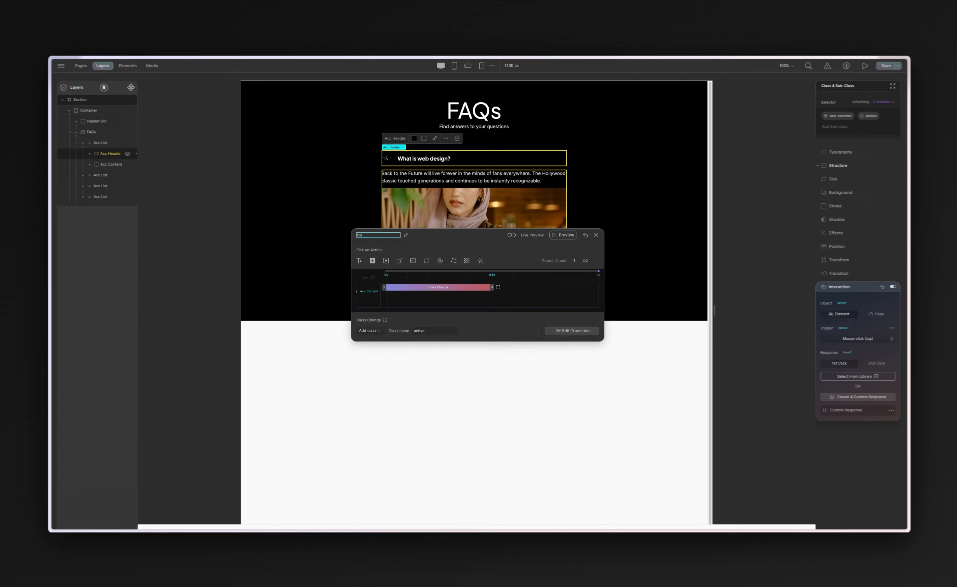
type("Open")
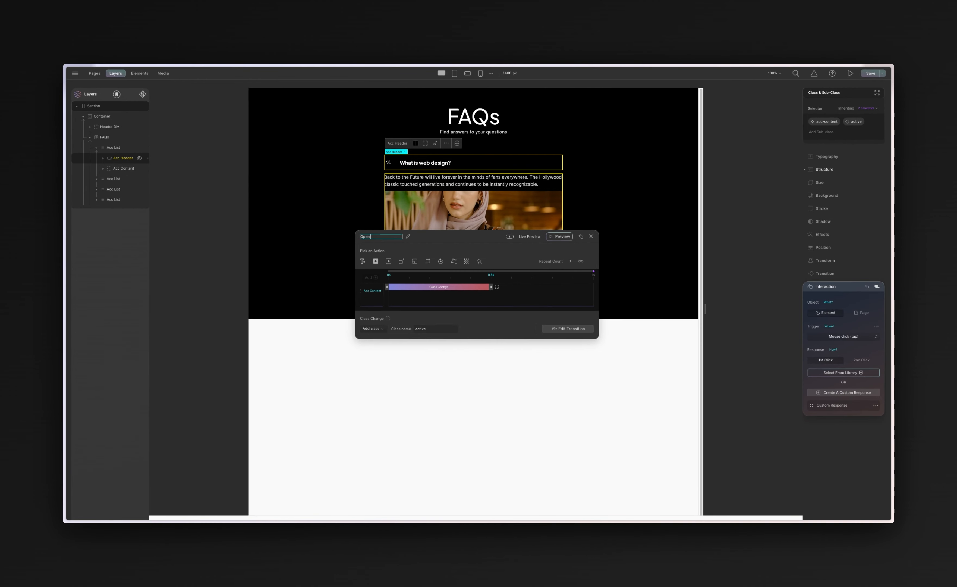
type(" ACC")
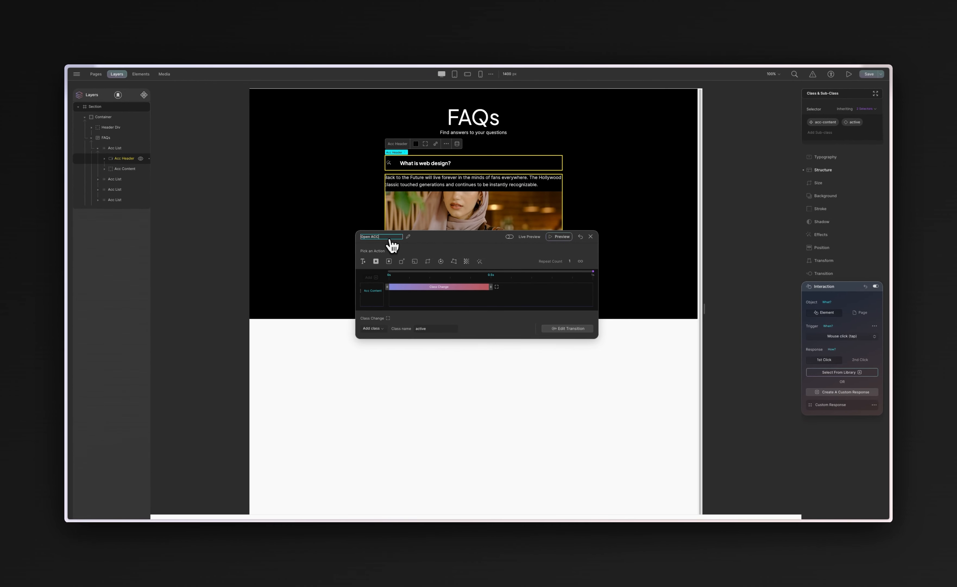
key("Return")
left_click(569, 216)
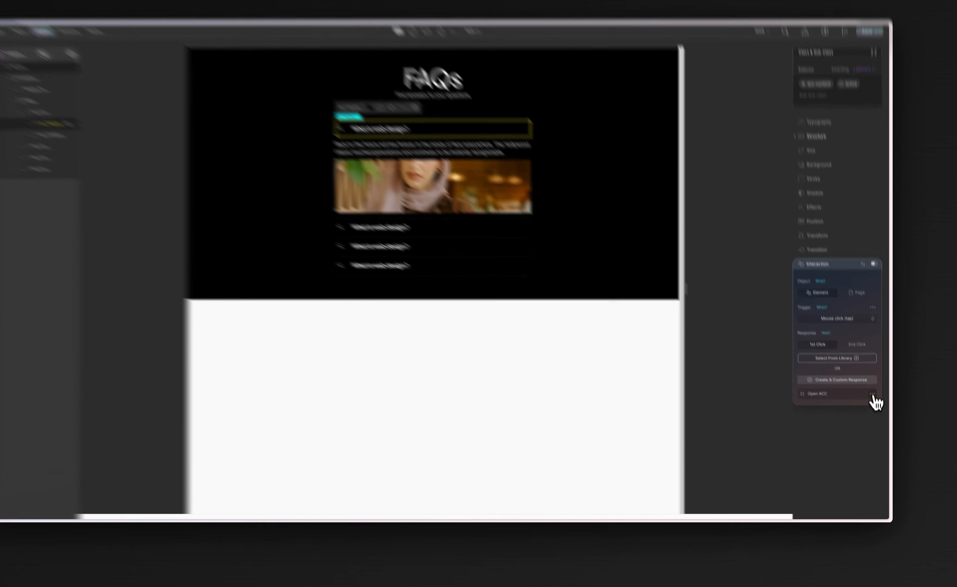
Duplicate the Open ACC response to the 2nd click and rename the copy to Close ACC
left_click(874, 405)
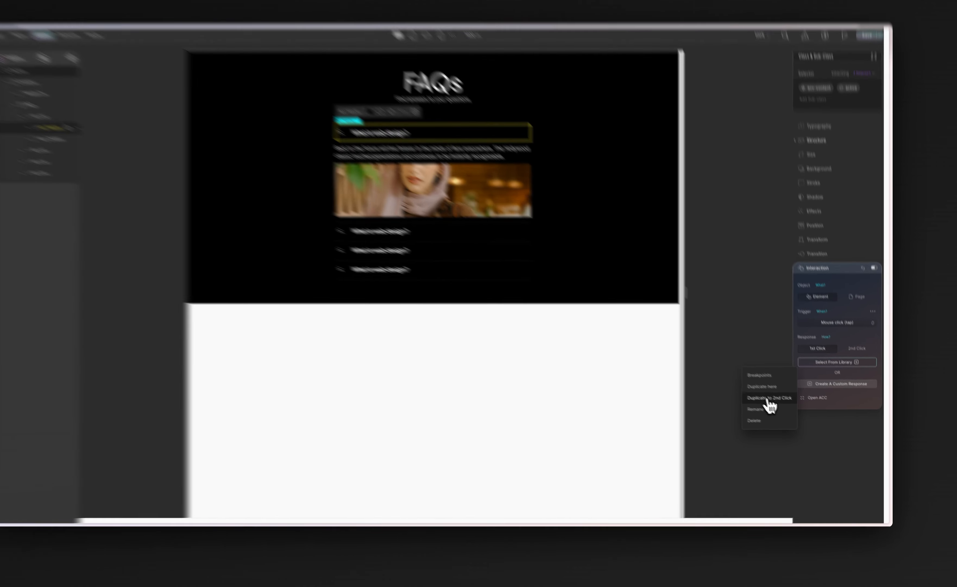
left_click(776, 405)
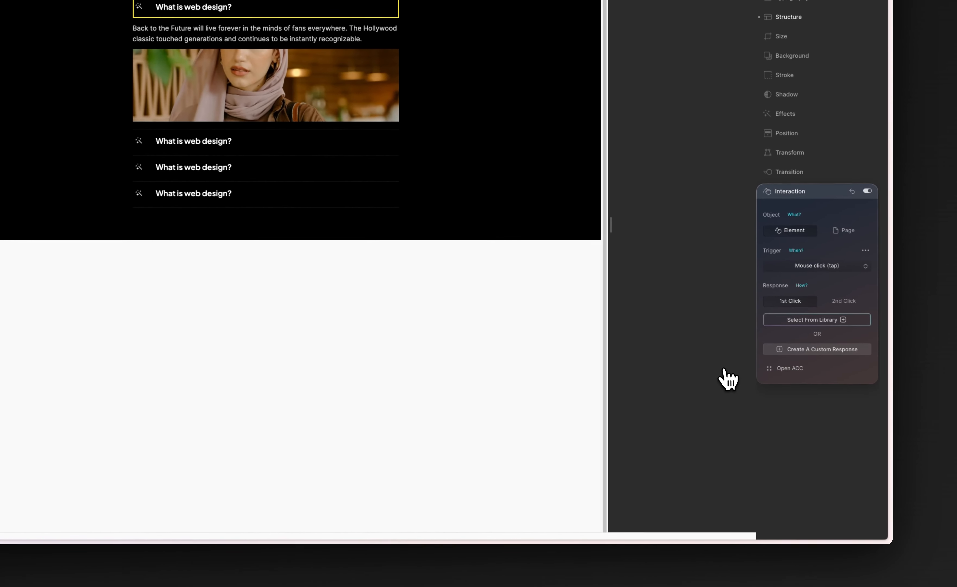
left_click(844, 302)
left_click(865, 369)
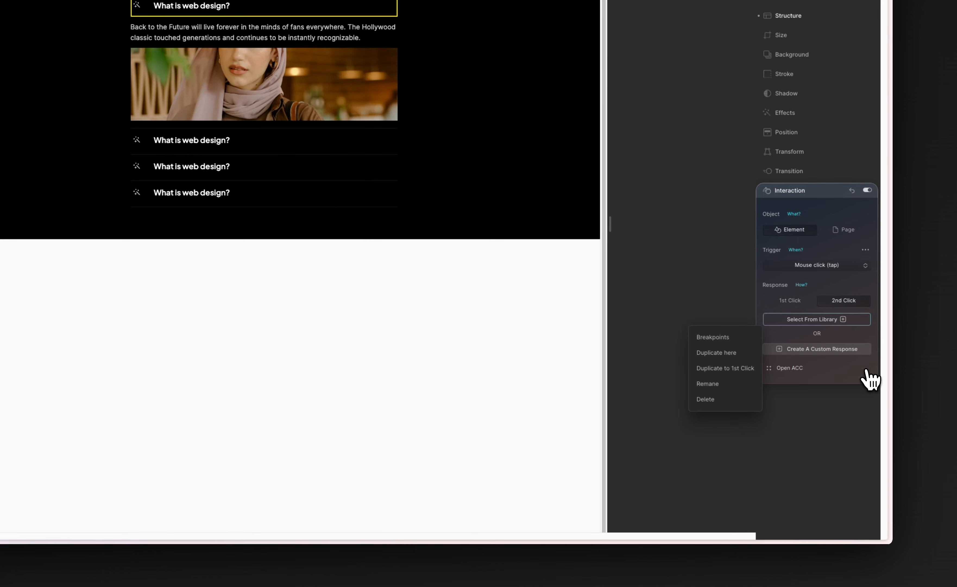
left_click(739, 385)
left_click(782, 371)
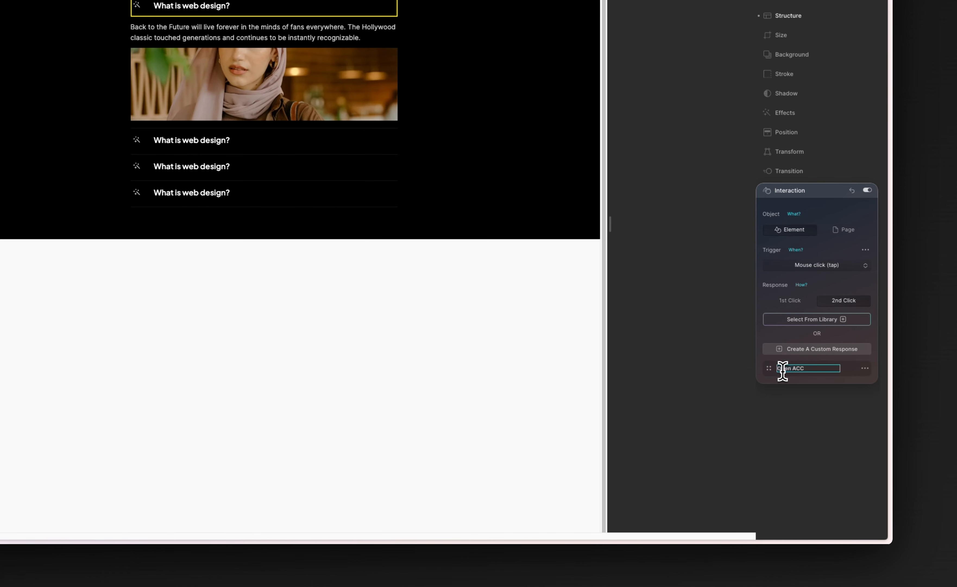
type("Close")
key("Return")
Set the Class Change action of the Close ACC response to Remove class
left_click(776, 372)
left_click_drag(565, 374, 274, 117)
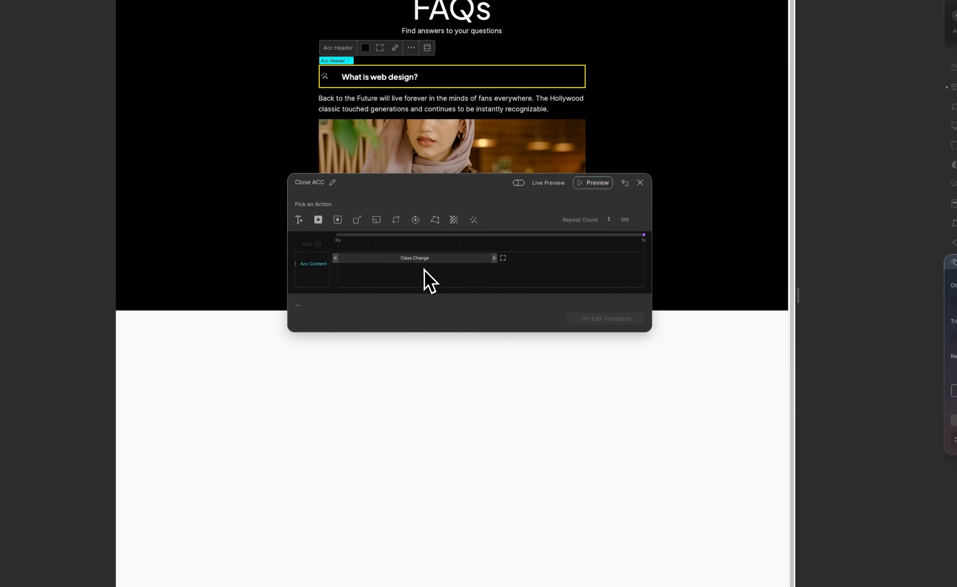
left_click(424, 260)
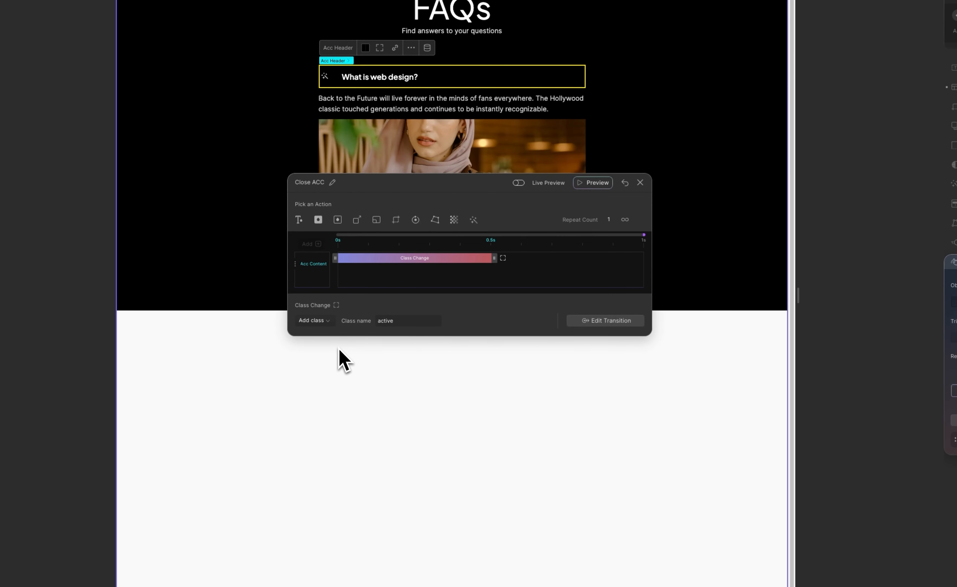
left_click(314, 320)
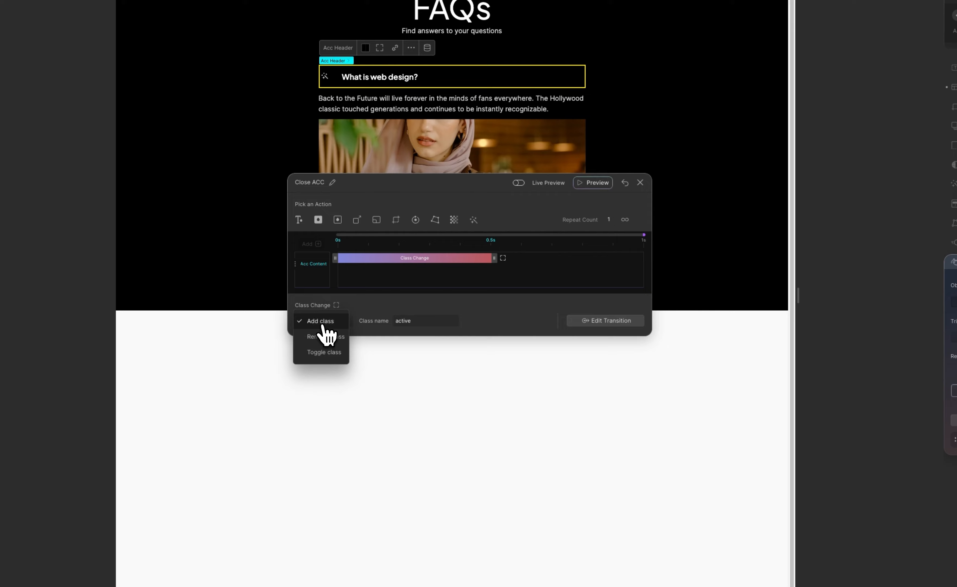
left_click(328, 336)
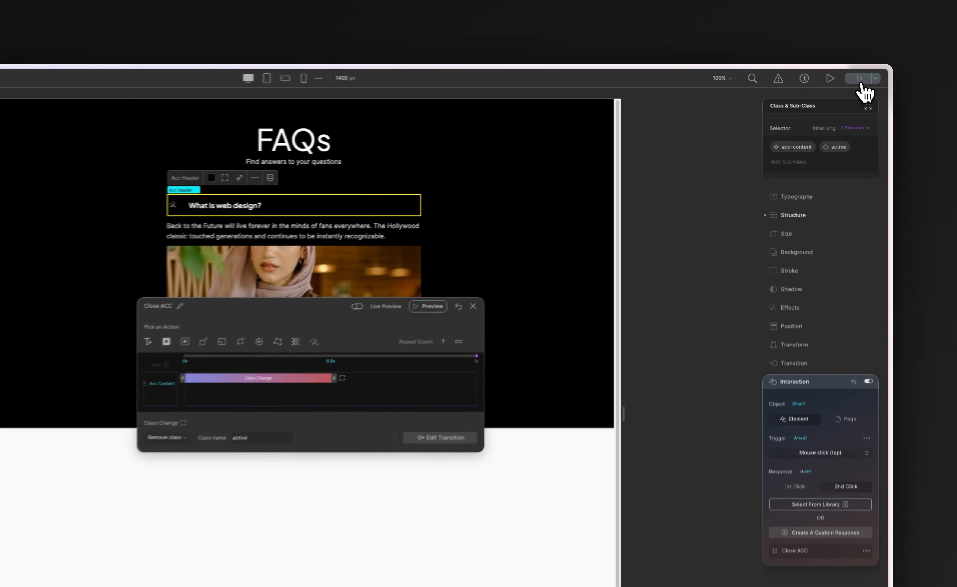
Preview the page, test toggling the second to fourth FAQ items and closing the first, and close the Close ACC response editor
left_click(849, 73)
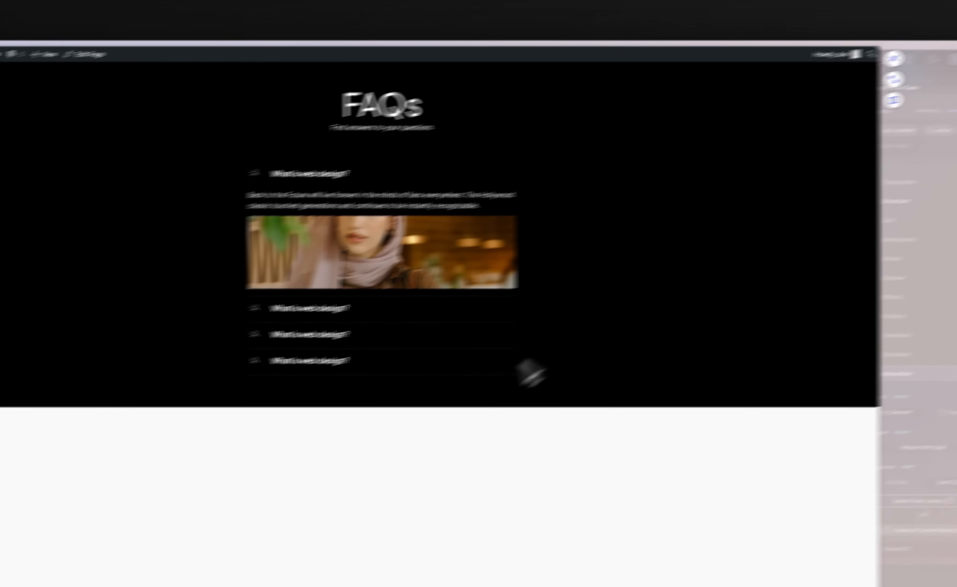
left_click(437, 285)
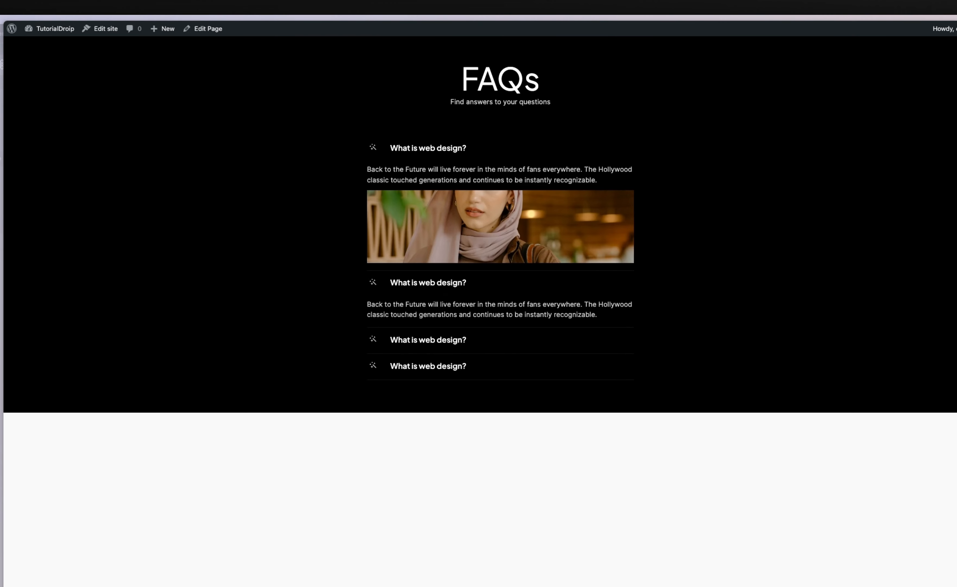
left_click(437, 283)
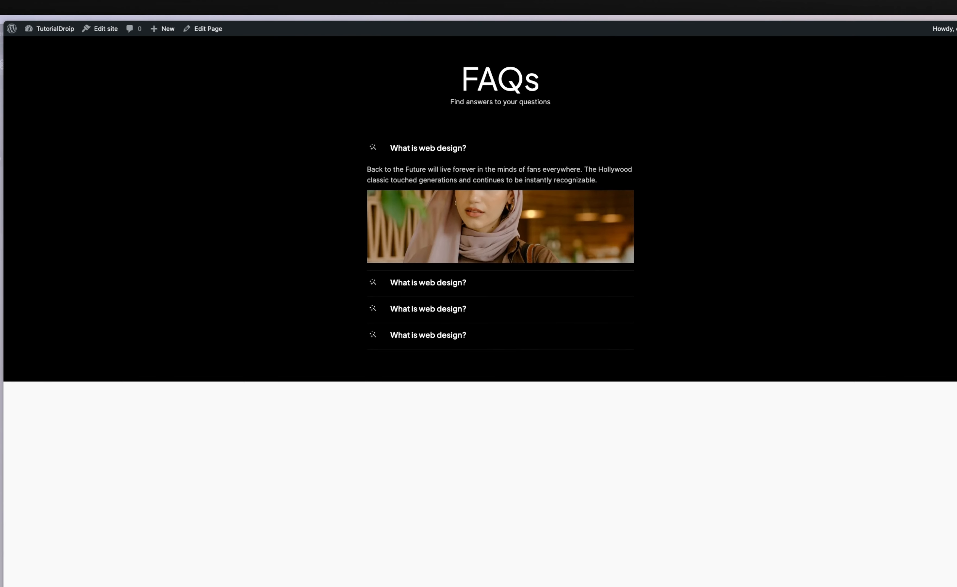
left_click(433, 311)
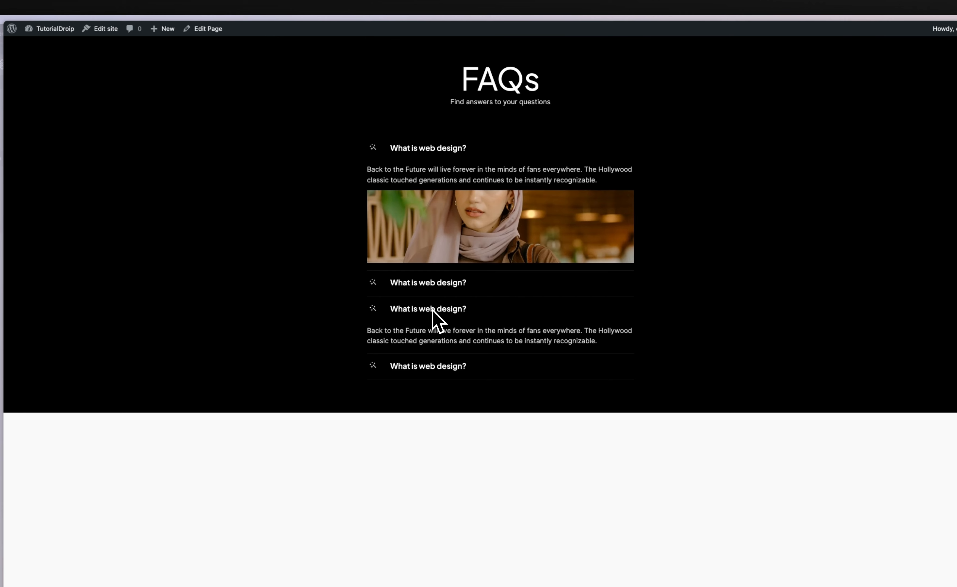
left_click(432, 309)
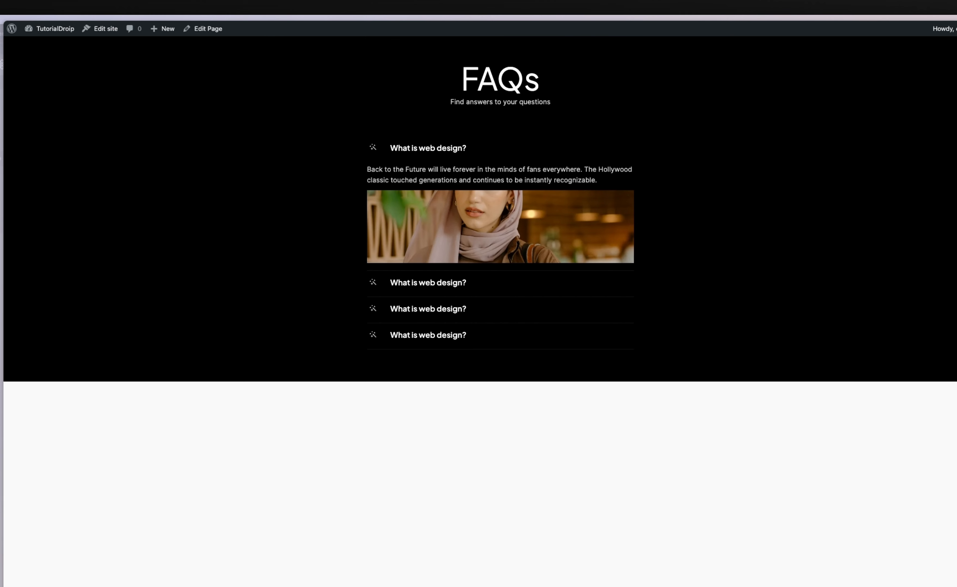
left_click(429, 337)
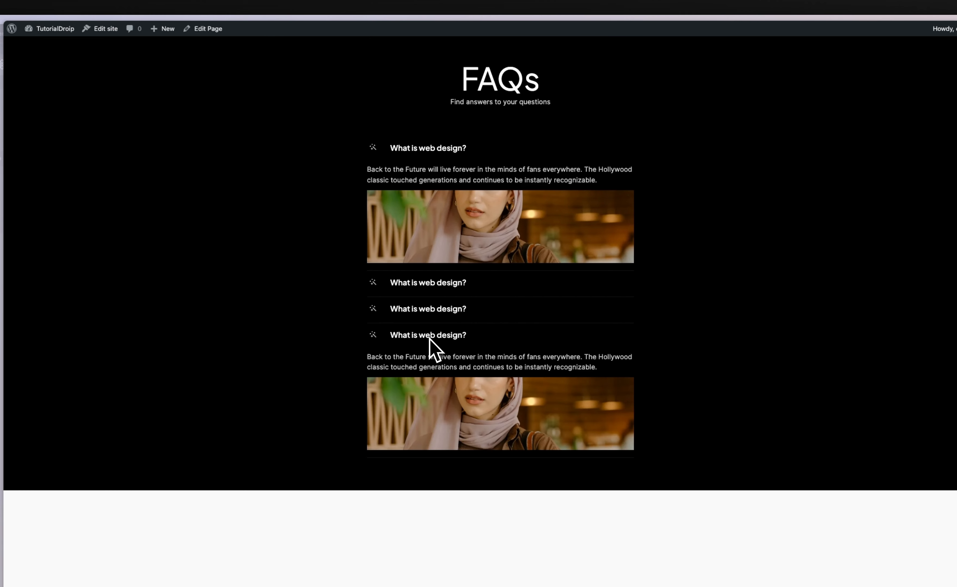
left_click(429, 335)
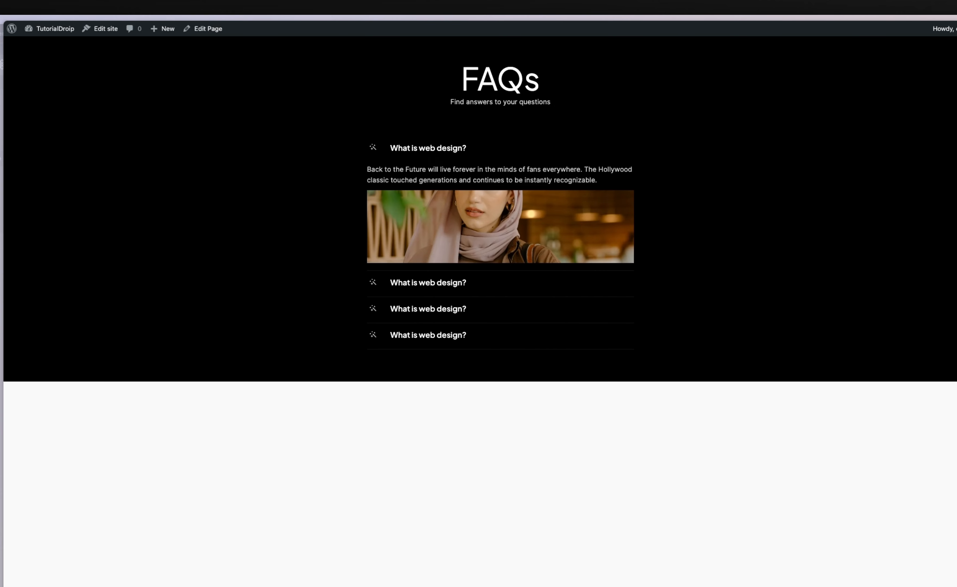
left_click(430, 148)
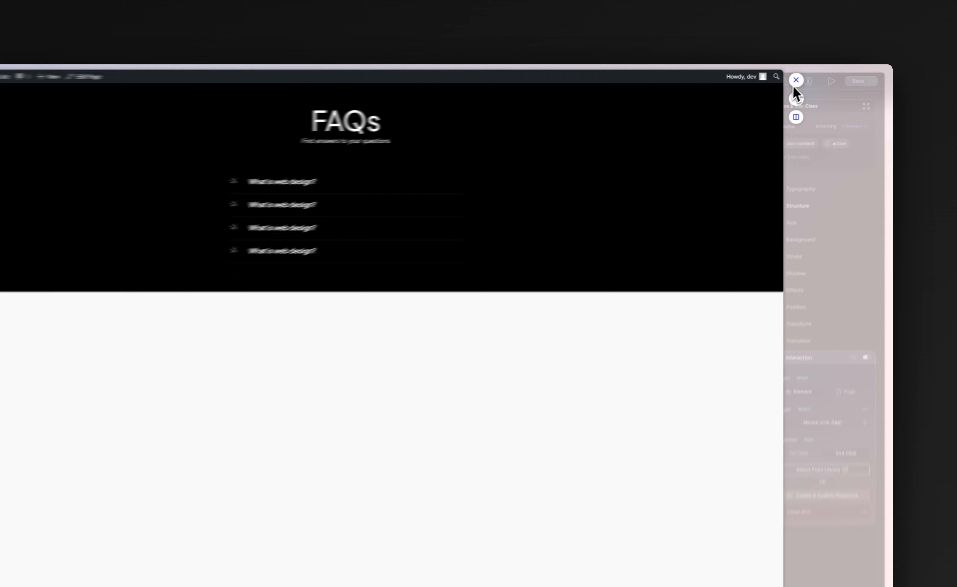
left_click(820, 76)
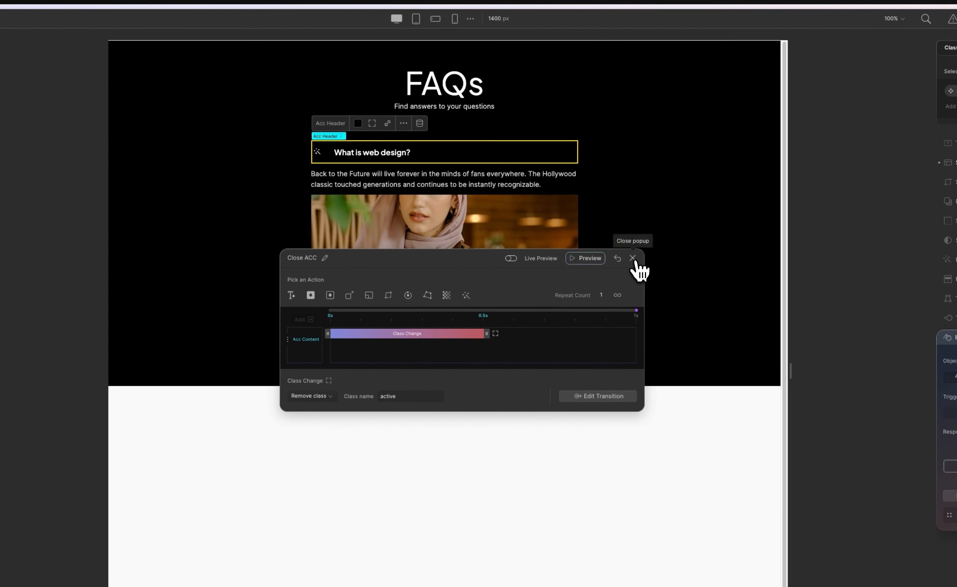
left_click(632, 258)
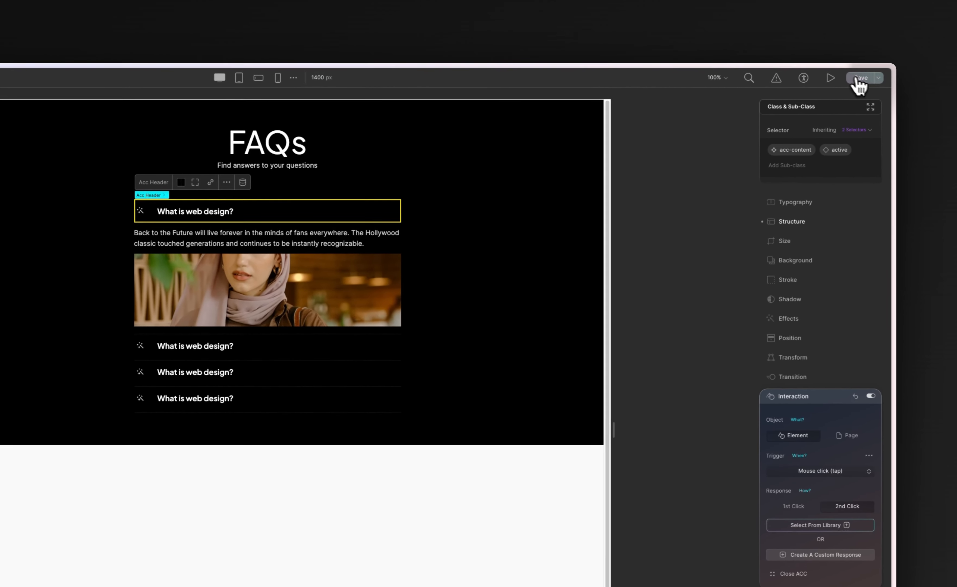
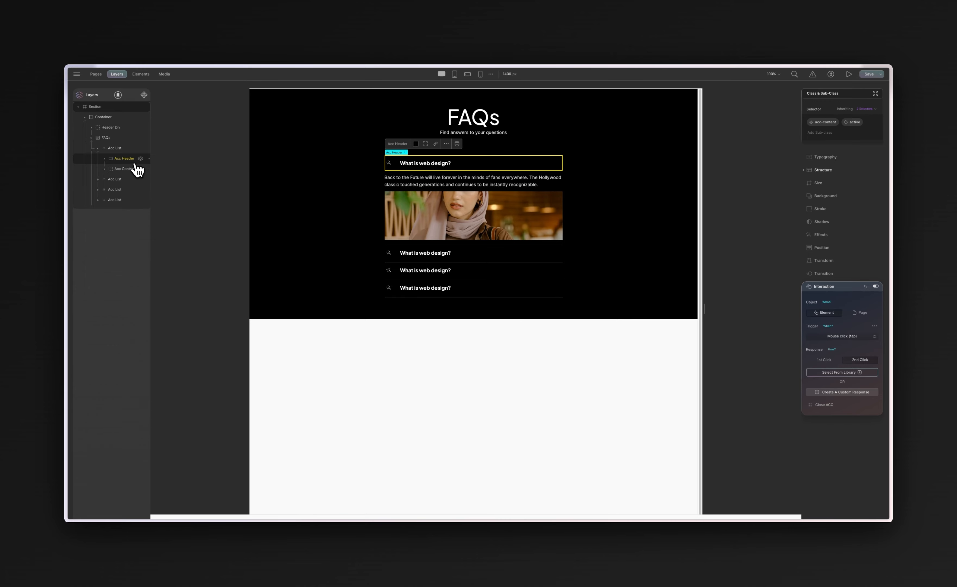
Create a custom response for the page's Page Load trigger at Loading Start
left_click(857, 313)
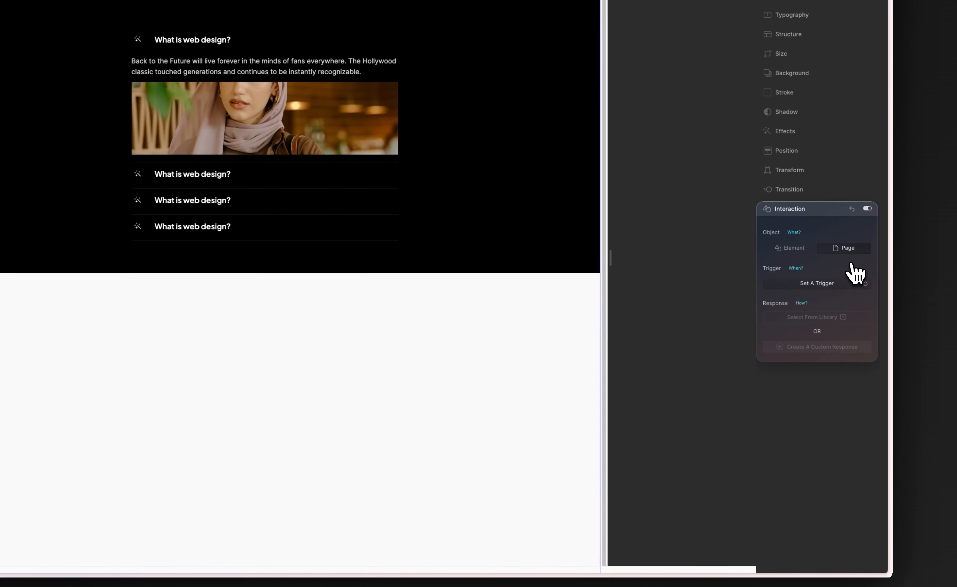
left_click(825, 283)
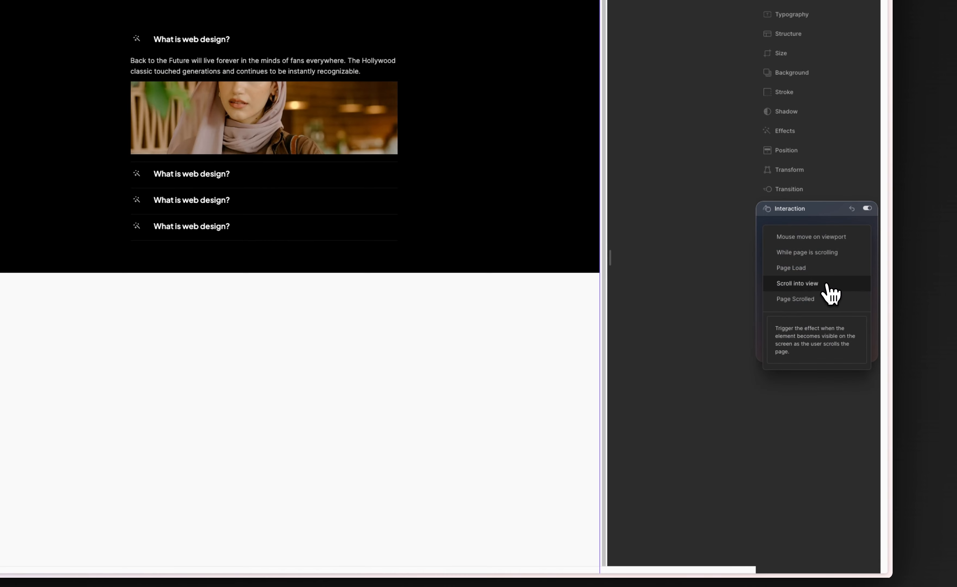
left_click(817, 269)
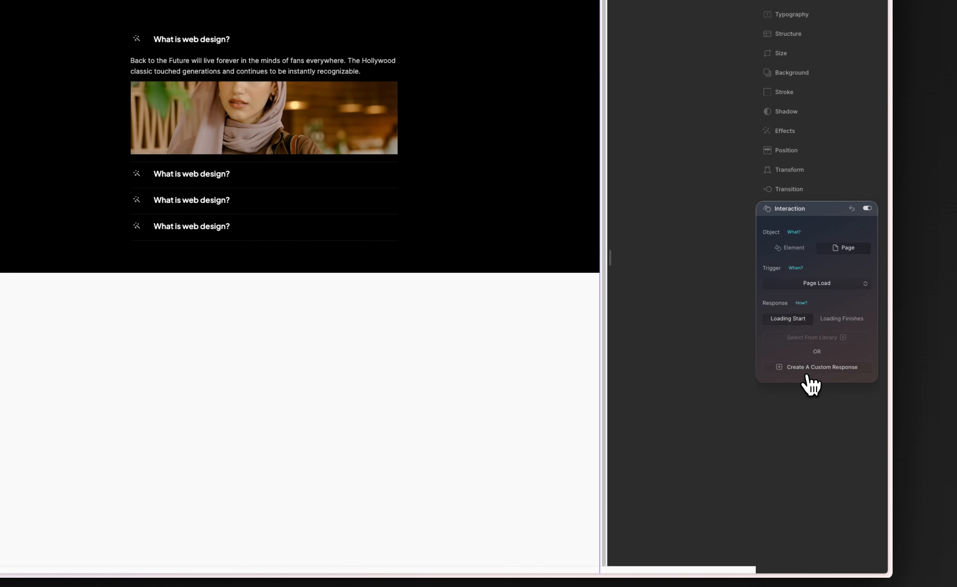
left_click(822, 378)
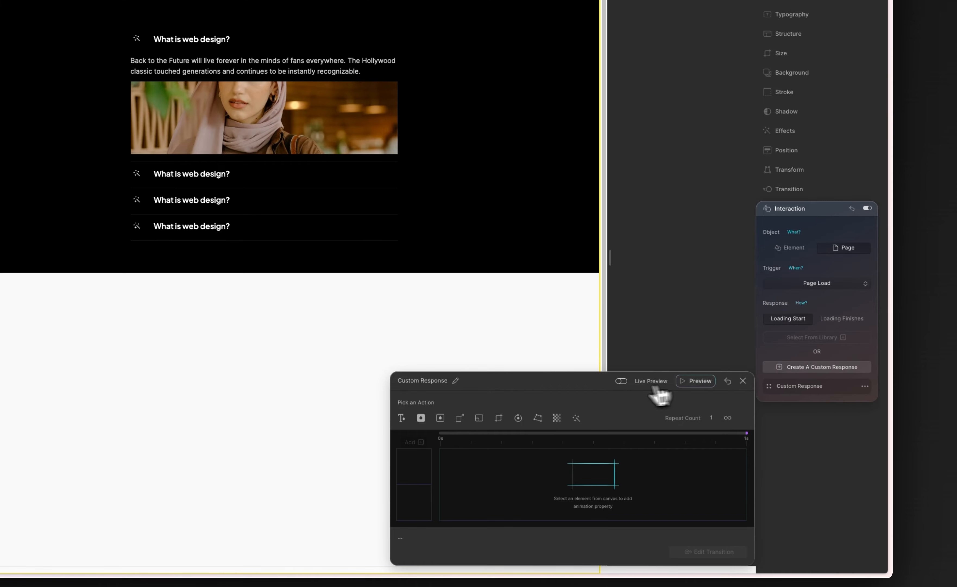
Move the response editor over the canvas and rename the custom response to Remove Class
left_click_drag(592, 395, 392, 115)
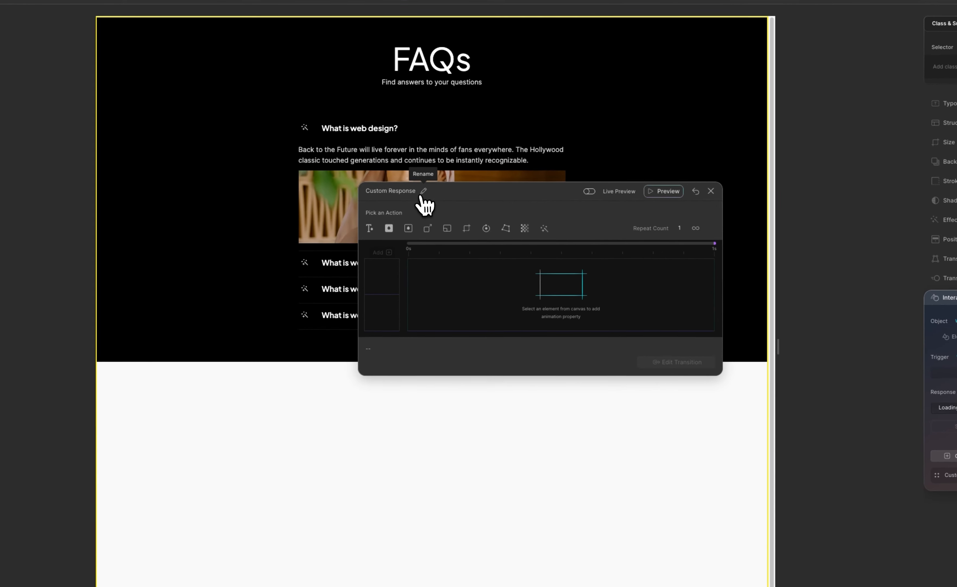
left_click(369, 161)
type("Re")
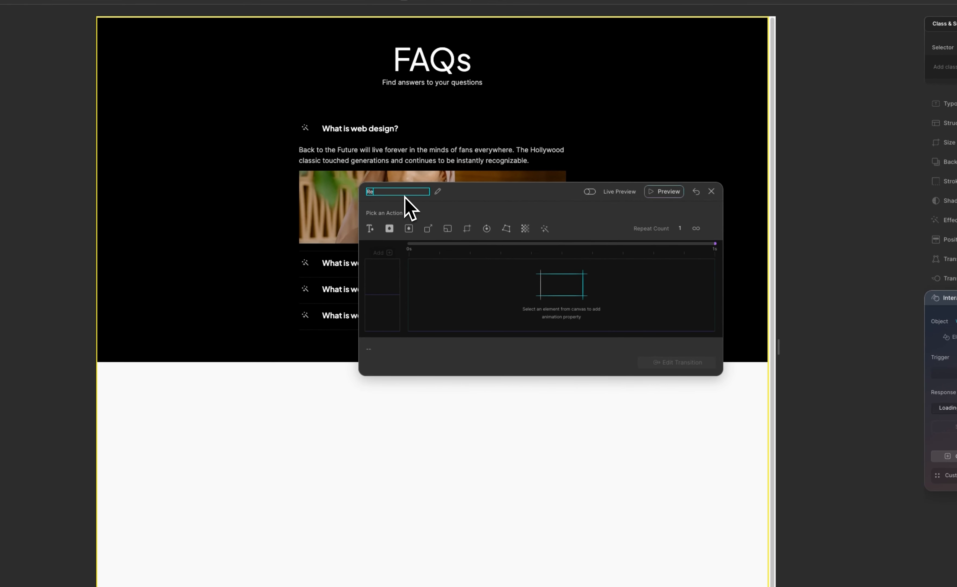
type("move Class")
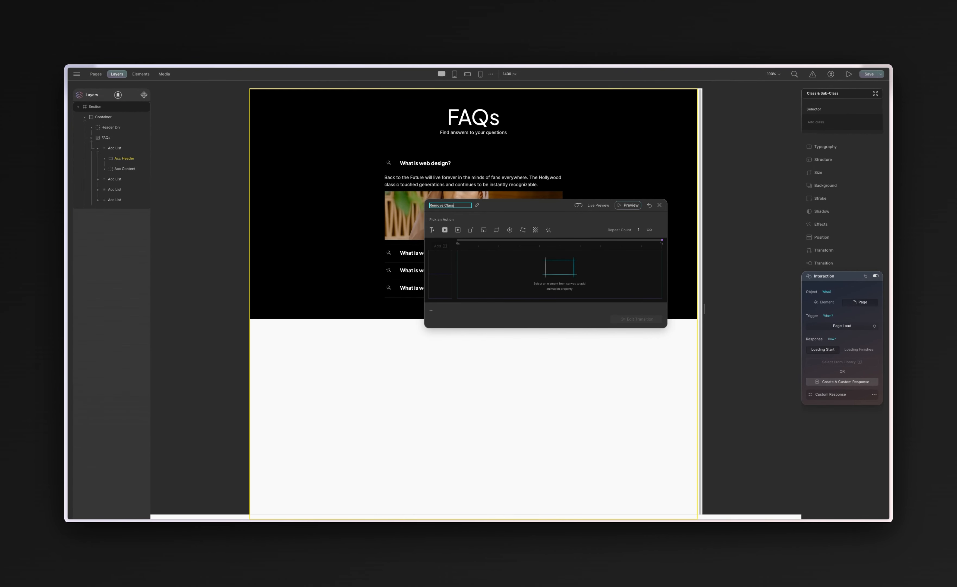
key("Return")
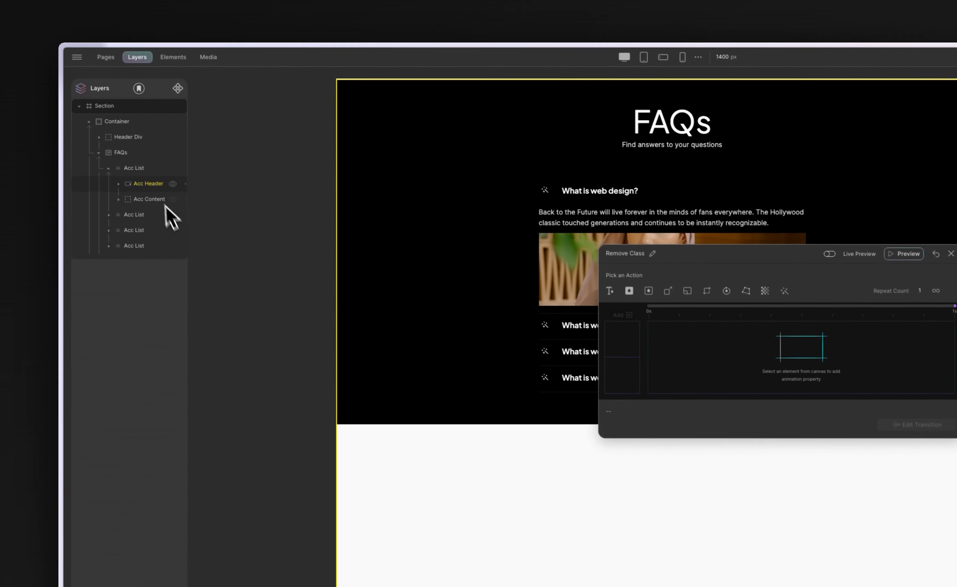
Add a Class Change action for the first Acc Header to the timeline, starting at 0s
left_click(75, 131)
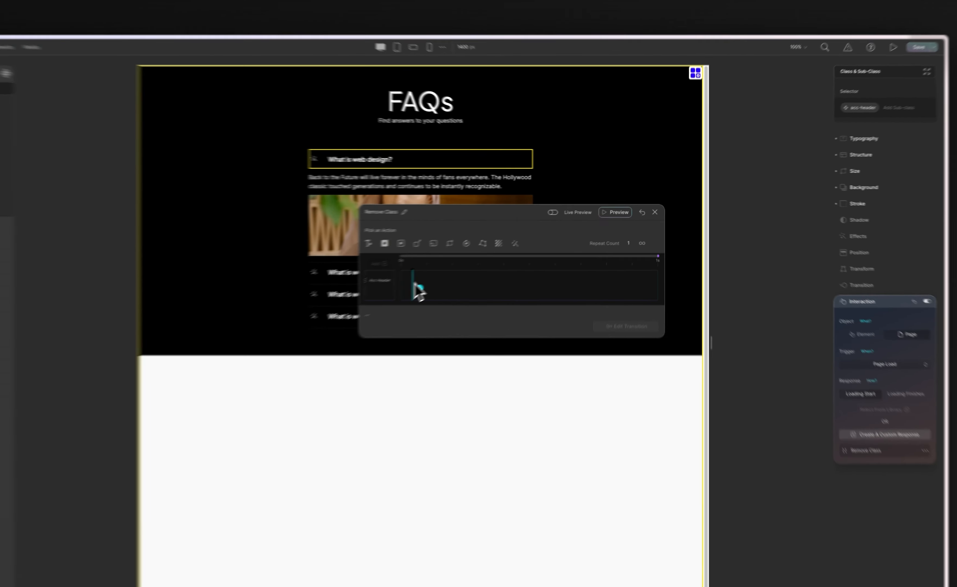
left_click(471, 271)
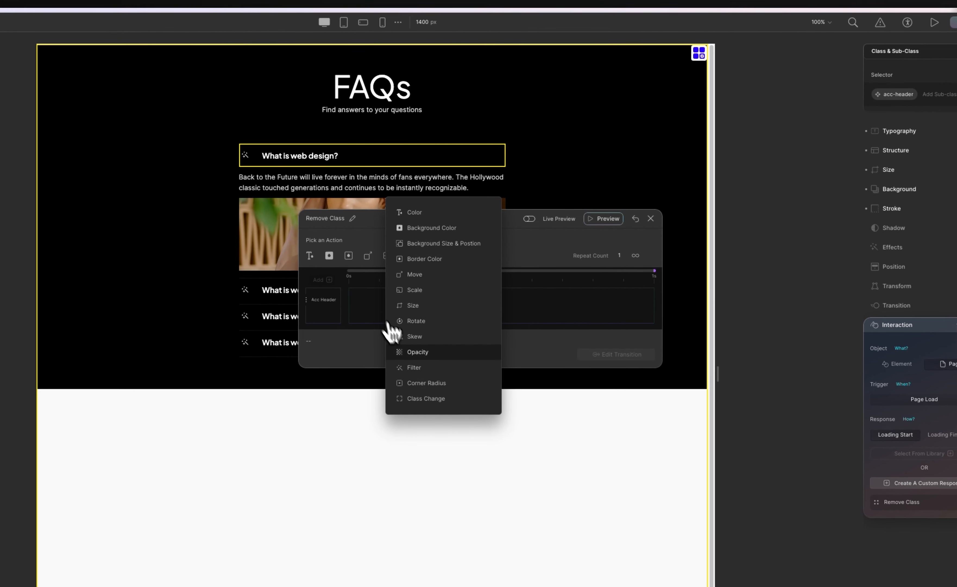
left_click(429, 399)
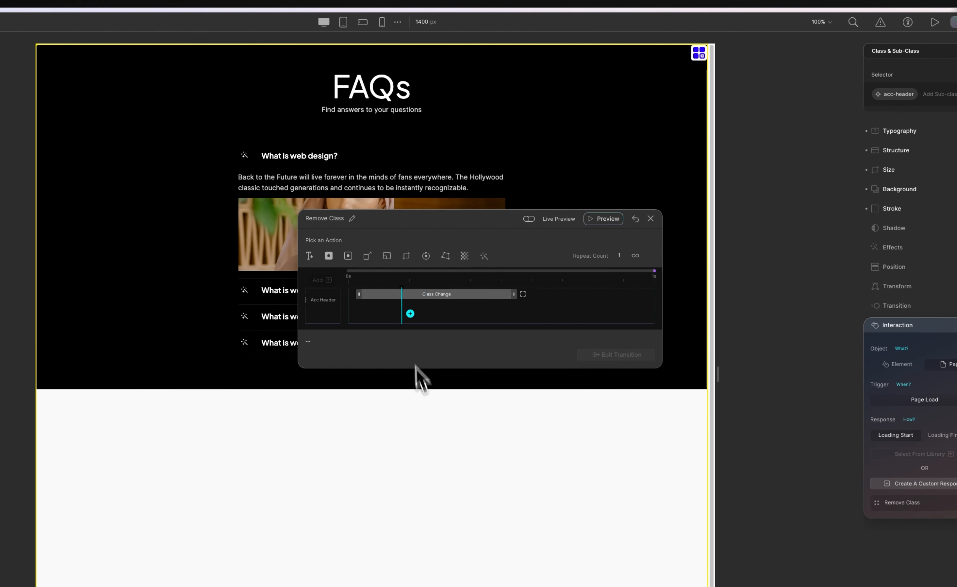
left_click_drag(403, 300, 357, 305)
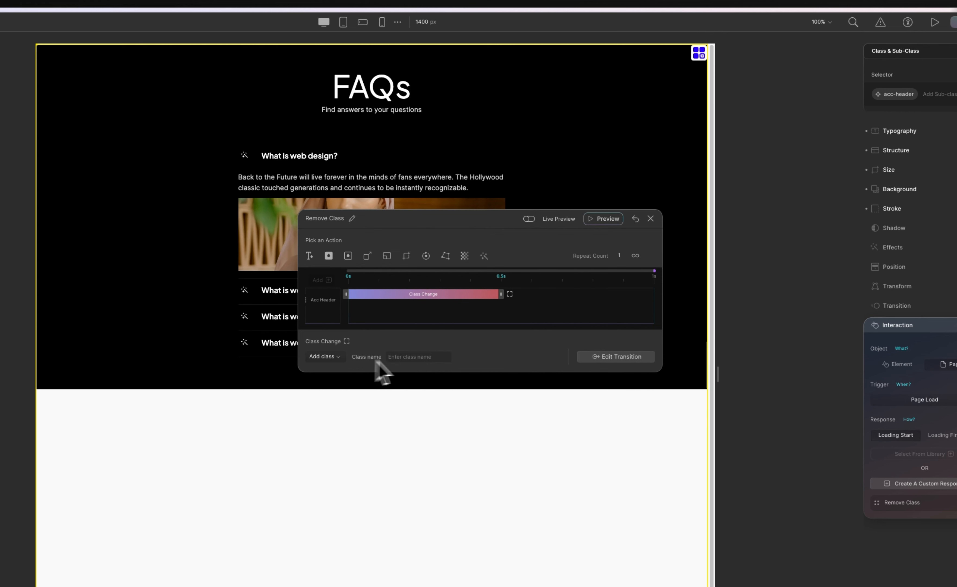
Set the Class Change action to Remove class with the class name active, and preview the page
left_click(334, 357)
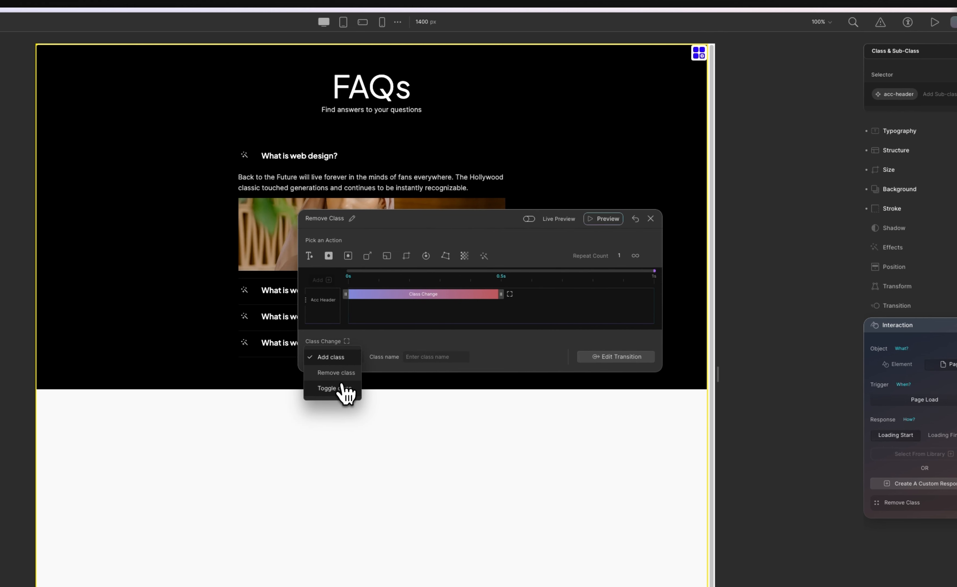
left_click(346, 375)
left_click(413, 356)
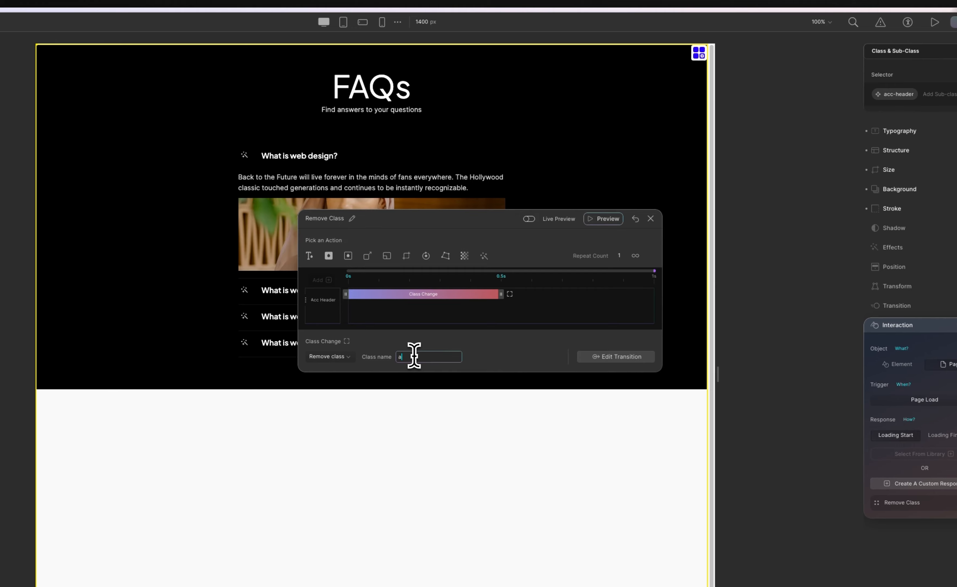
type("active")
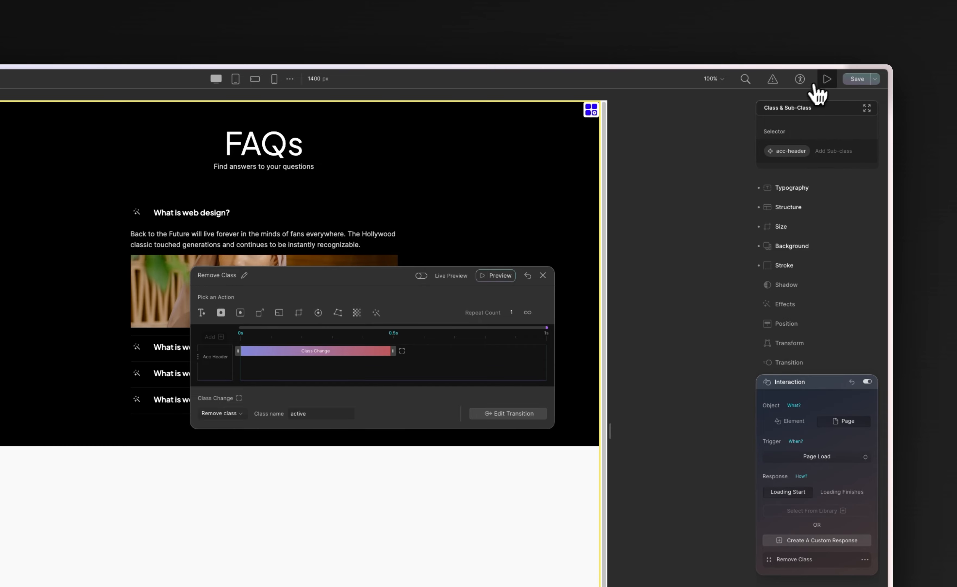
left_click(826, 80)
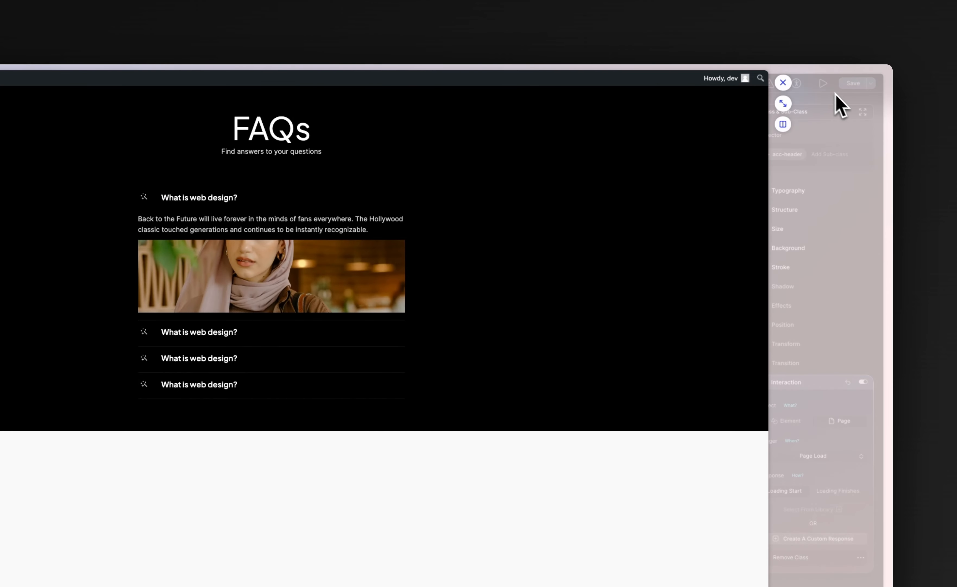
left_click(783, 83)
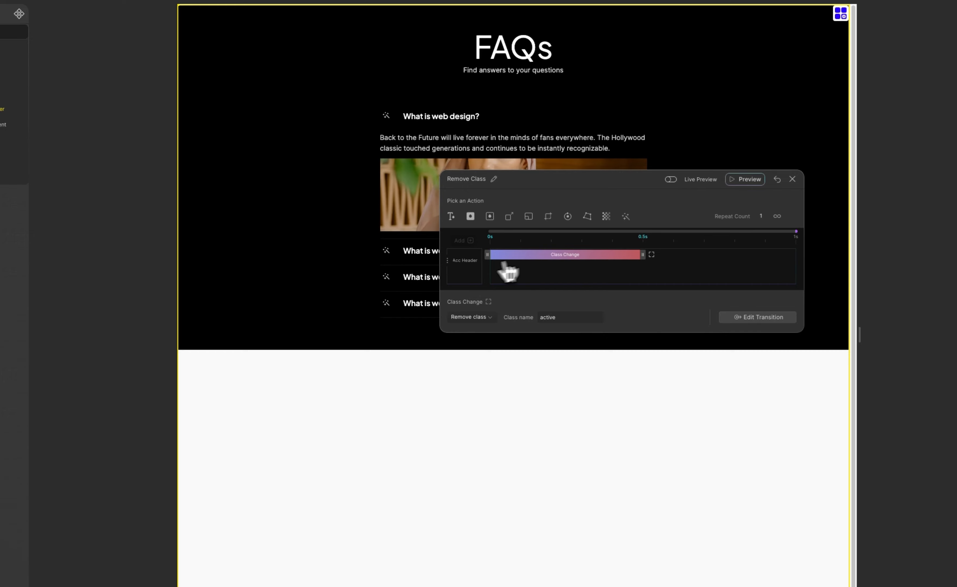
Apply the Acc Header target to all elements with the acc-header class and save the page
left_click(448, 261)
left_click(424, 267)
left_click(302, 289)
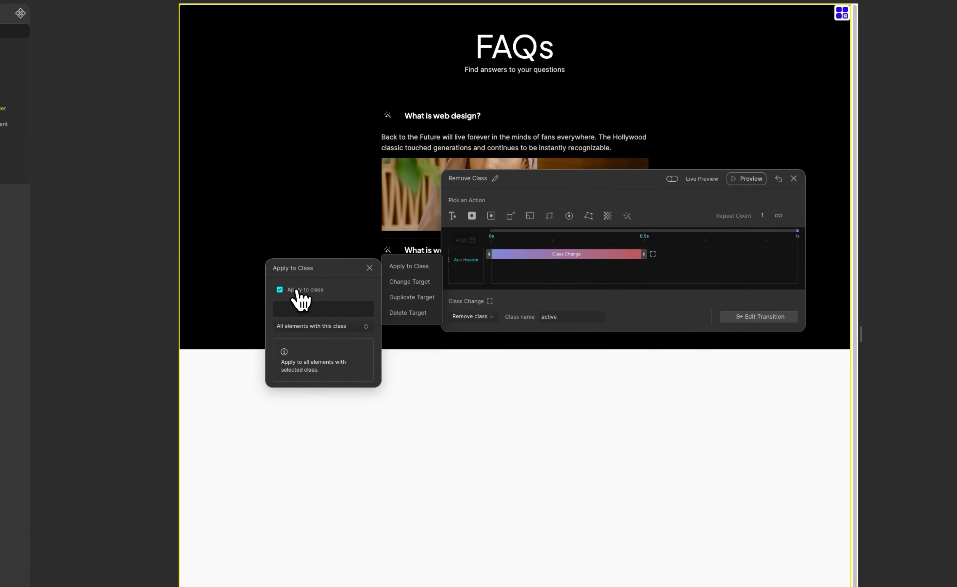
left_click(303, 307)
left_click(232, 329)
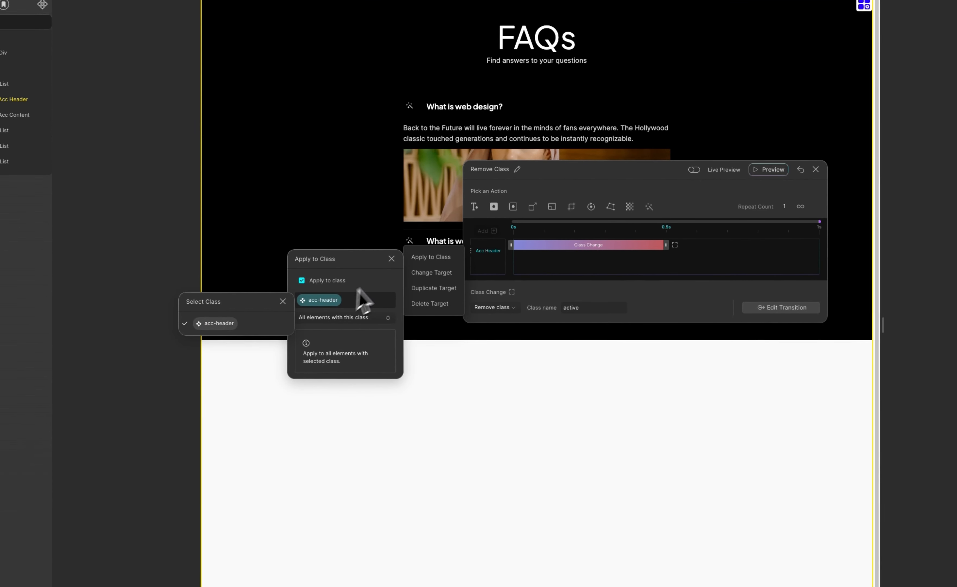
left_click(391, 259)
left_click(391, 259)
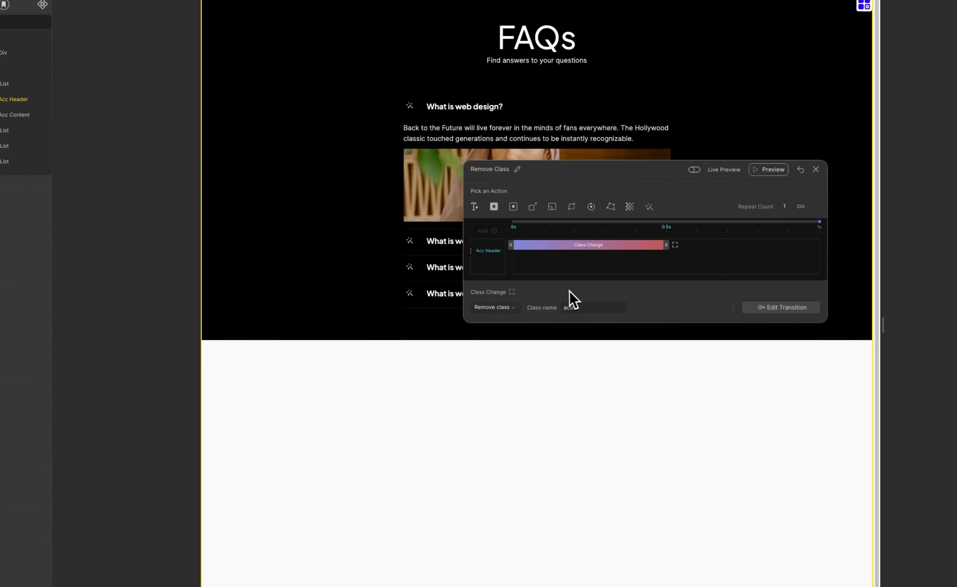
double_click(598, 307)
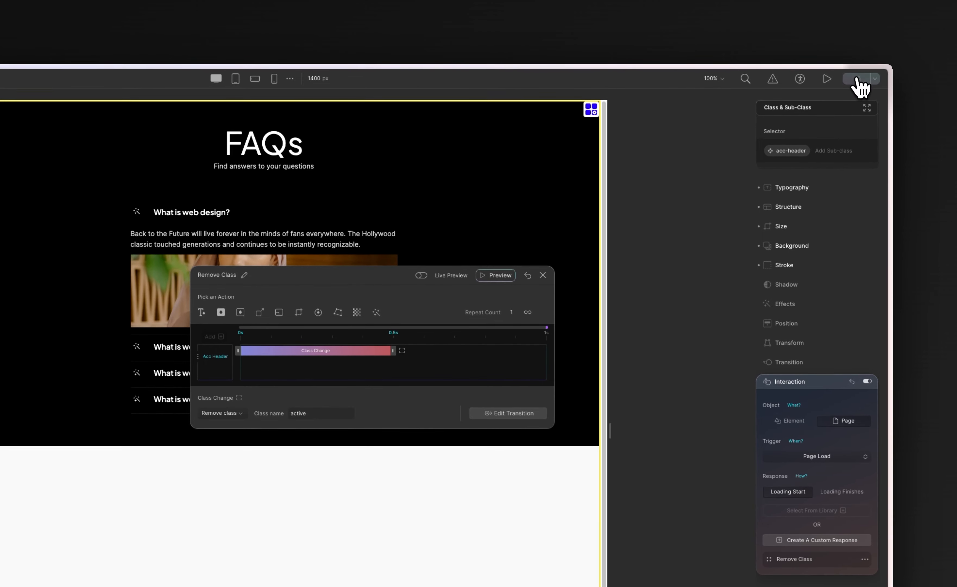
left_click(858, 76)
Open the page preview at full size, reload it, and check the accordion in the other open Testers tab
left_click(829, 76)
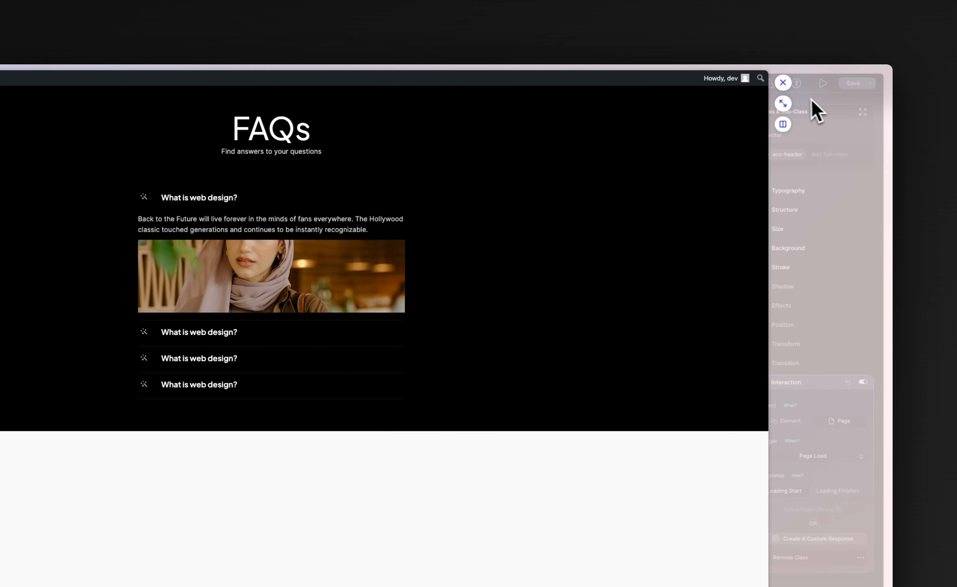
left_click(783, 103)
right_click(657, 212)
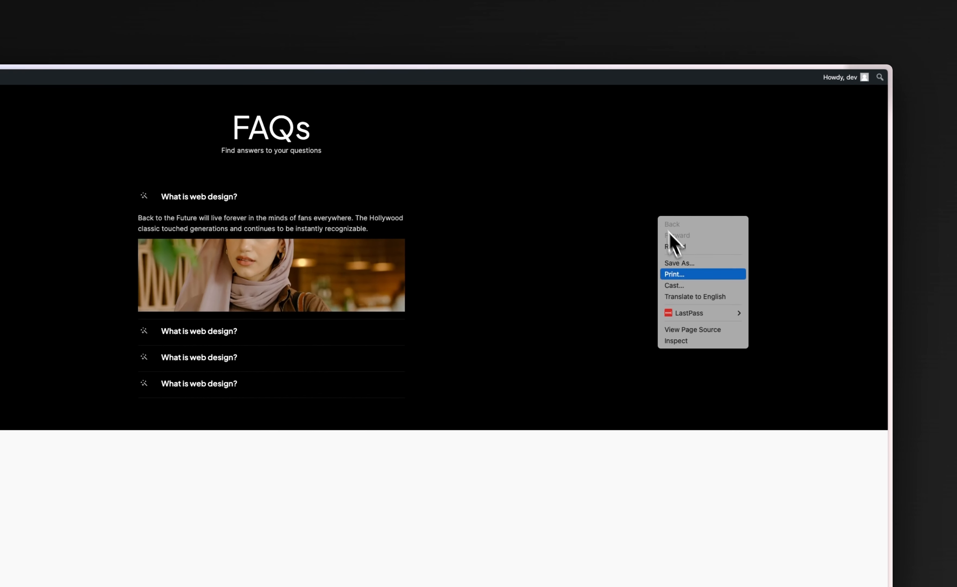
left_click(697, 247)
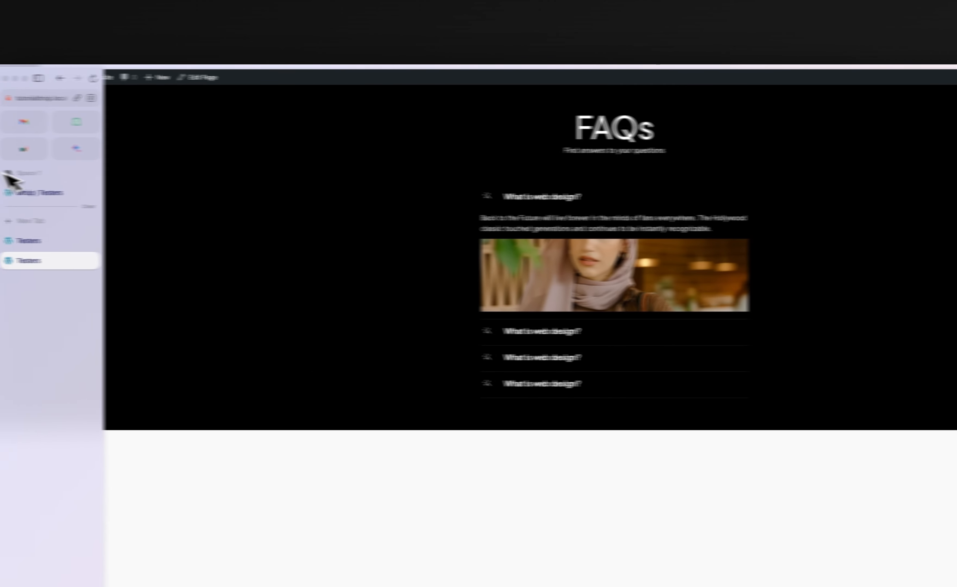
left_click(99, 242)
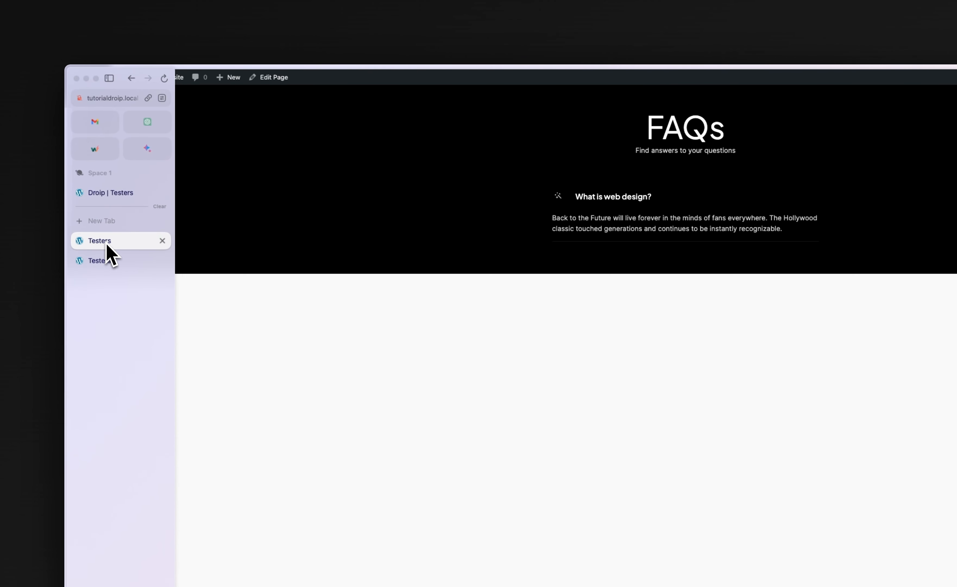
Return to the Droip editor and change the Class Change action's target from Acc Header to Acc Content
left_click(111, 192)
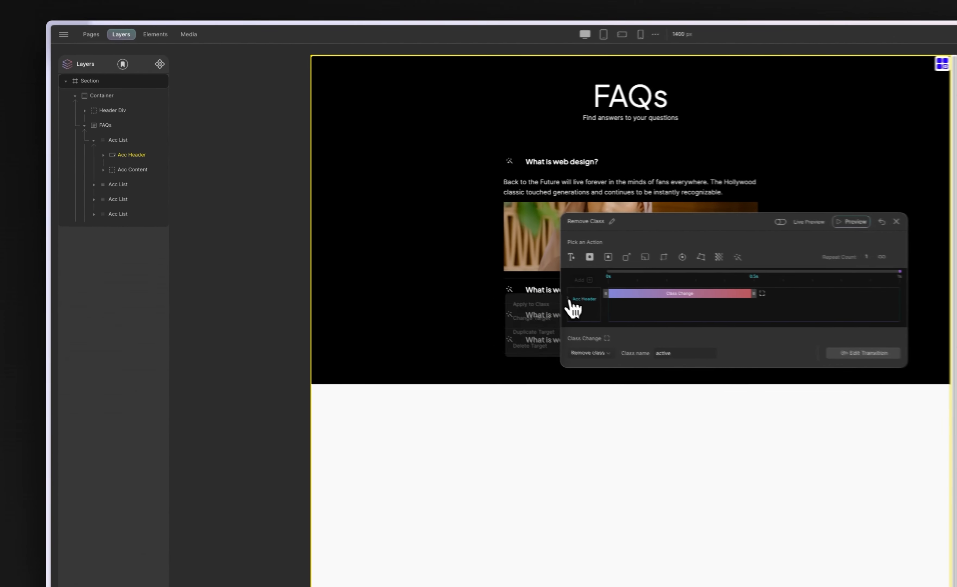
left_click(433, 262)
left_click(570, 327)
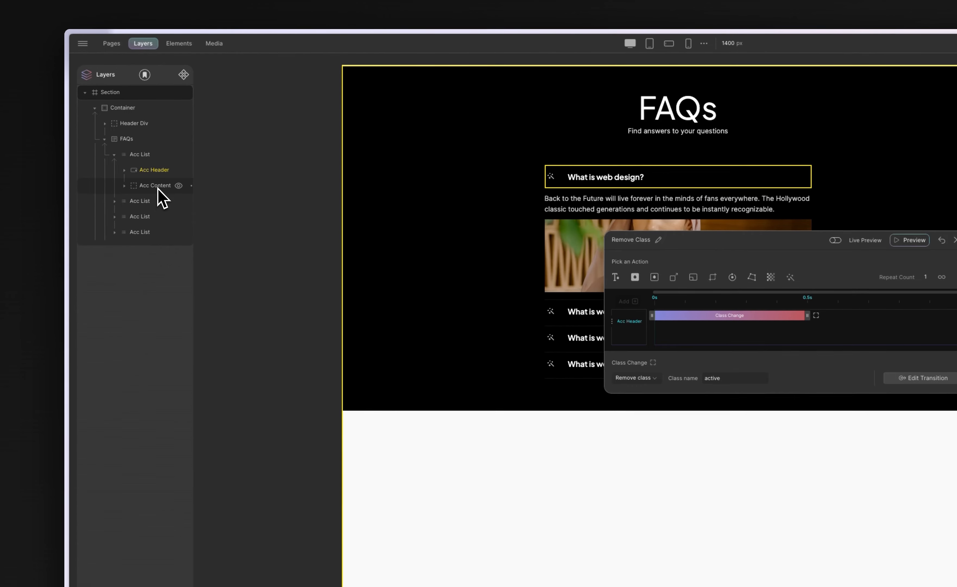
left_click(157, 185)
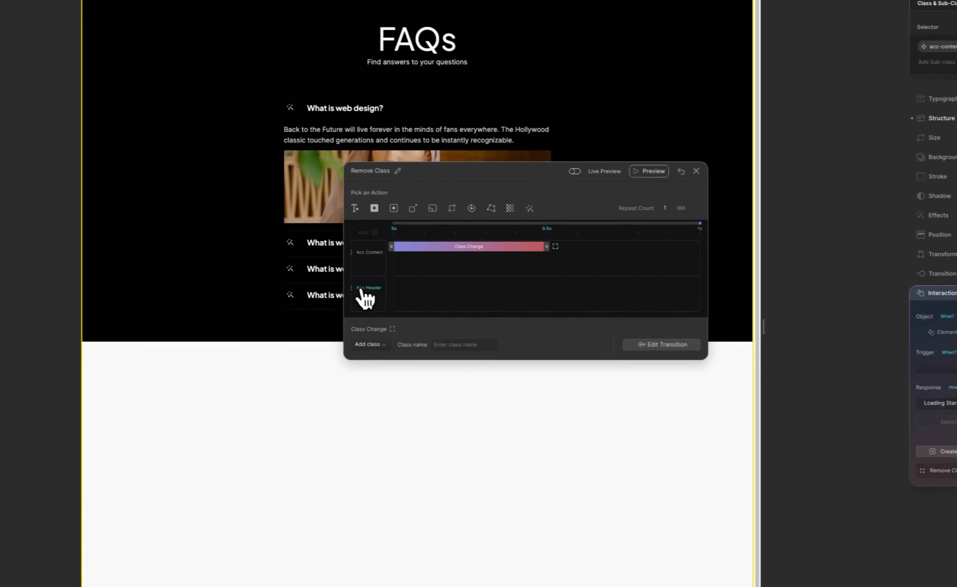
left_click(469, 320)
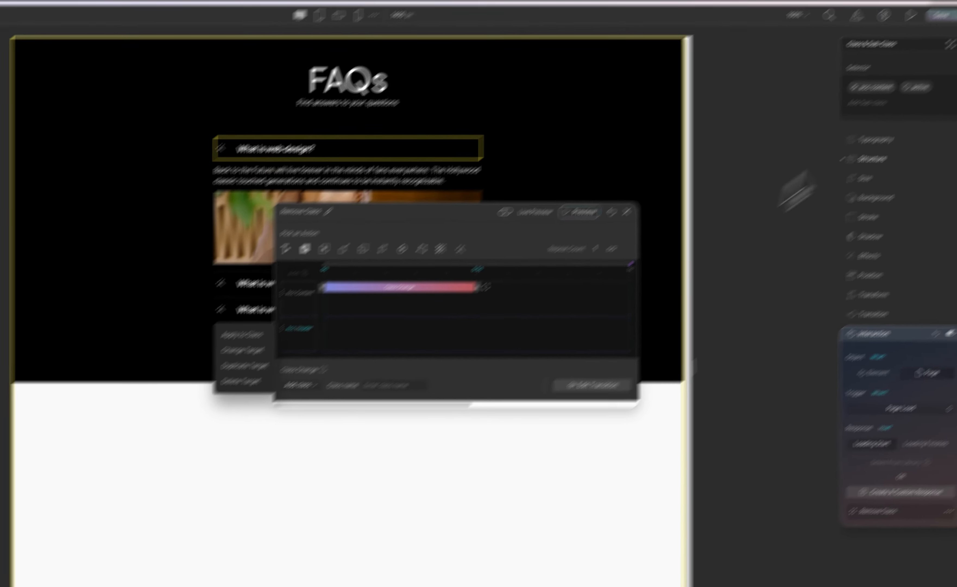
Save the page and reload the editor
left_click(865, 69)
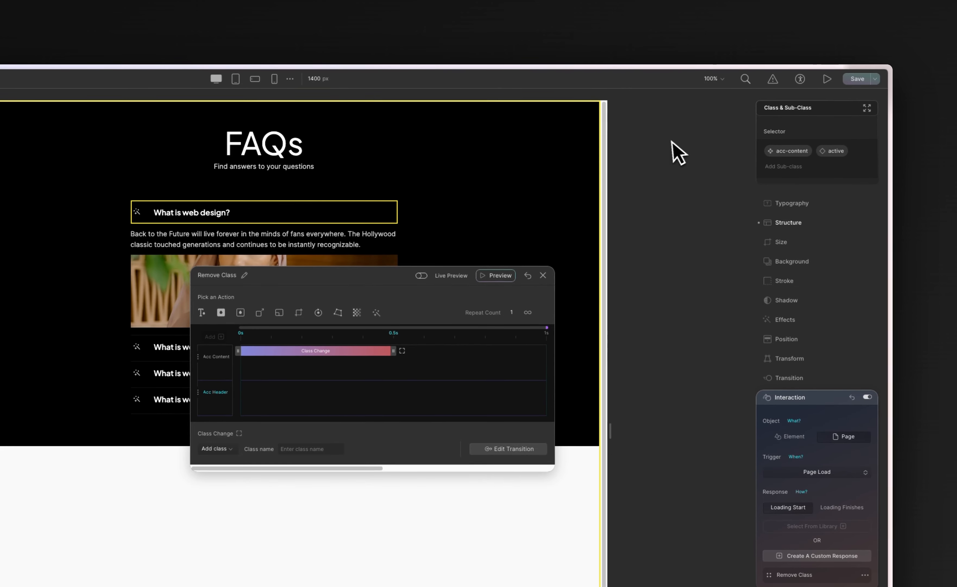
right_click(679, 134)
left_click(706, 163)
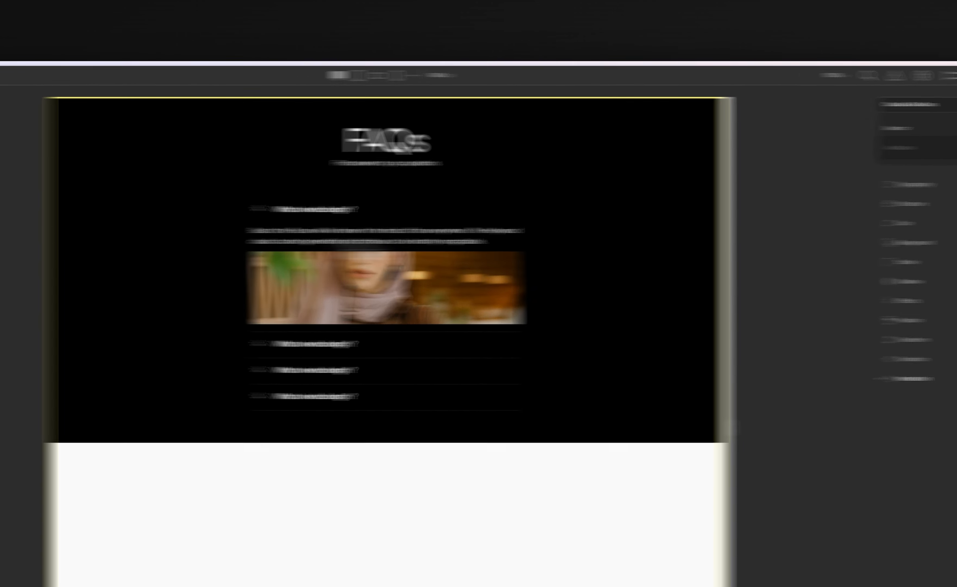
Expand the Section, Container and FAQs layers, and select and expand the first Acc List
left_click(137, 81)
left_click(88, 128)
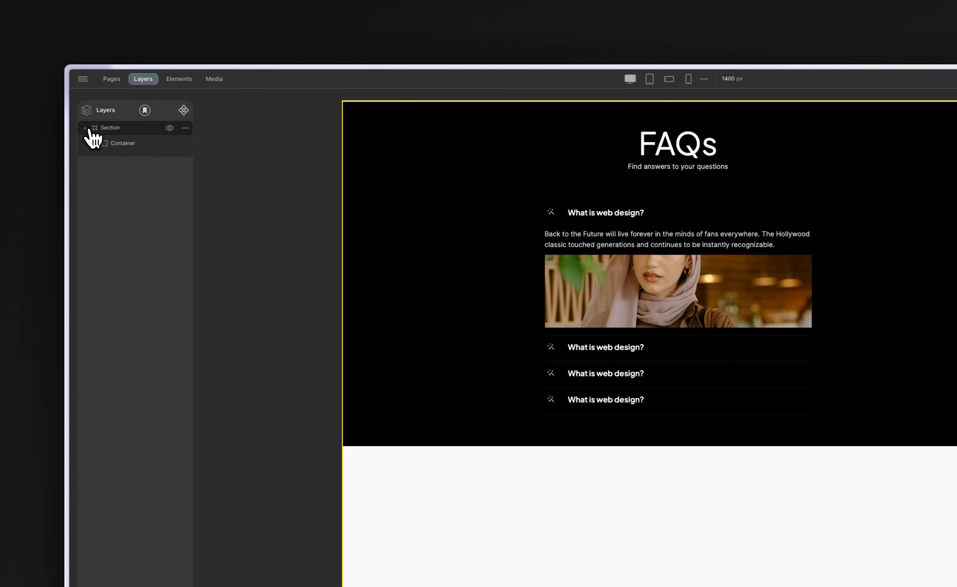
left_click(95, 144)
left_click(105, 175)
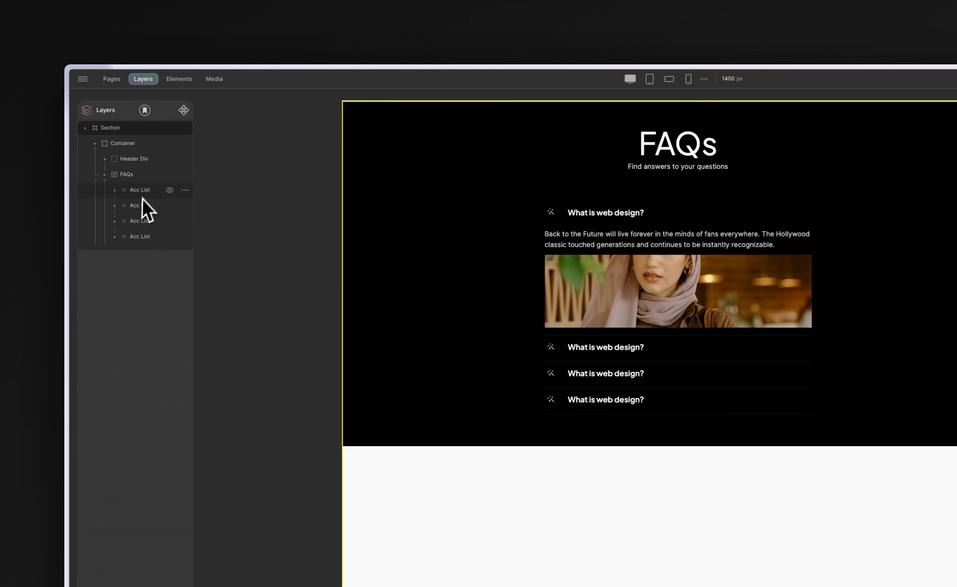
left_click(143, 195)
left_click(115, 190)
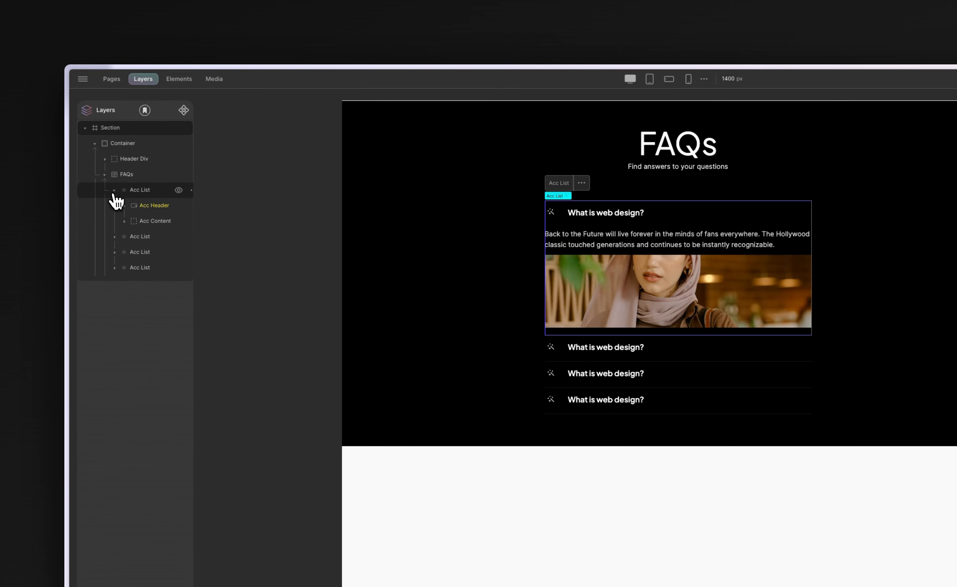
Open the page's Page Load response Remove Class and check the options of its Acc Content target
left_click(155, 206)
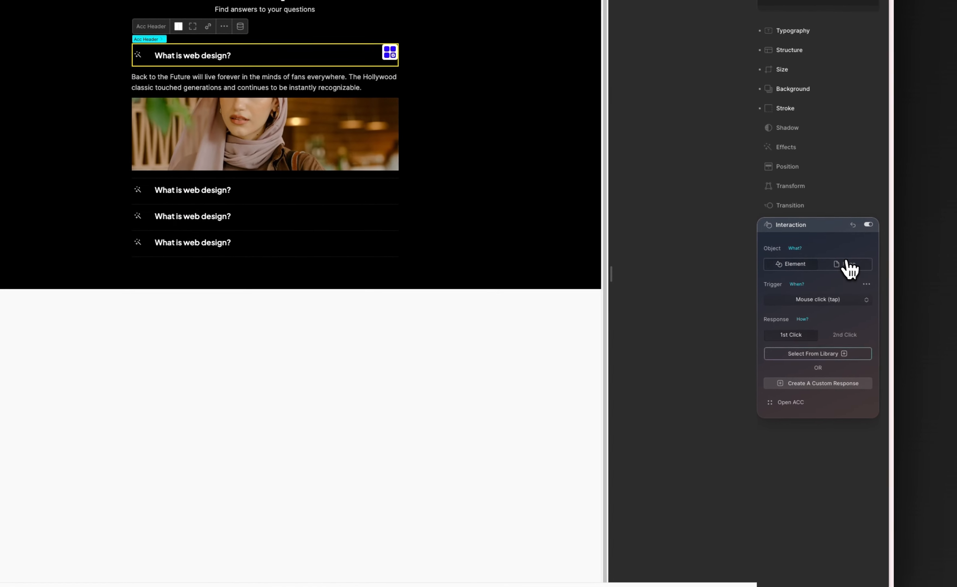
left_click(849, 264)
left_click(817, 402)
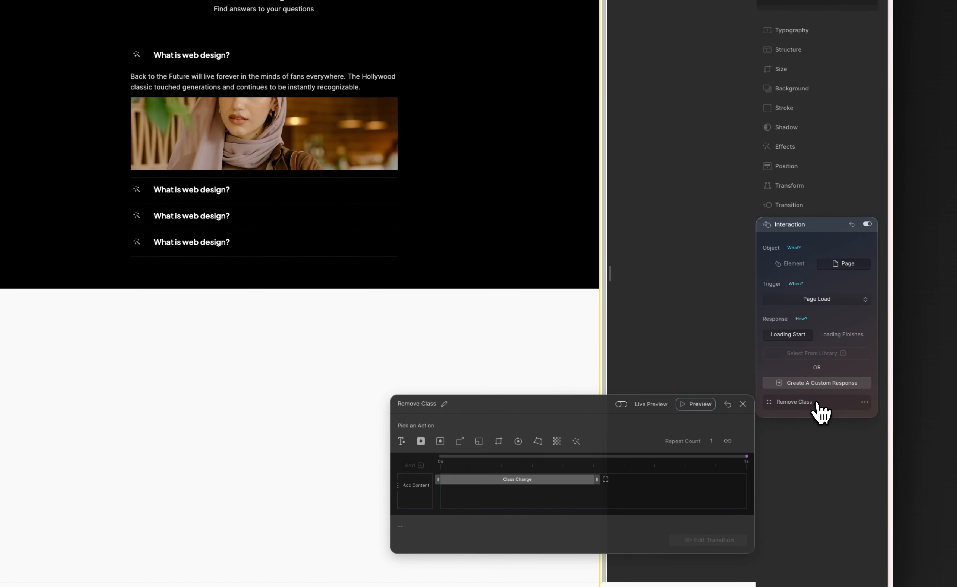
left_click_drag(550, 425, 393, 197)
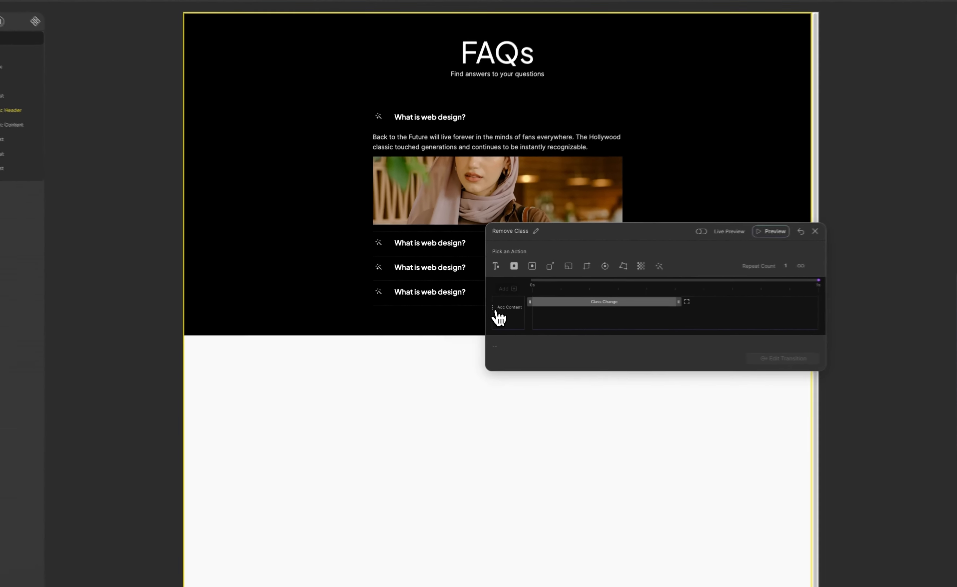
left_click(470, 299)
left_click(446, 303)
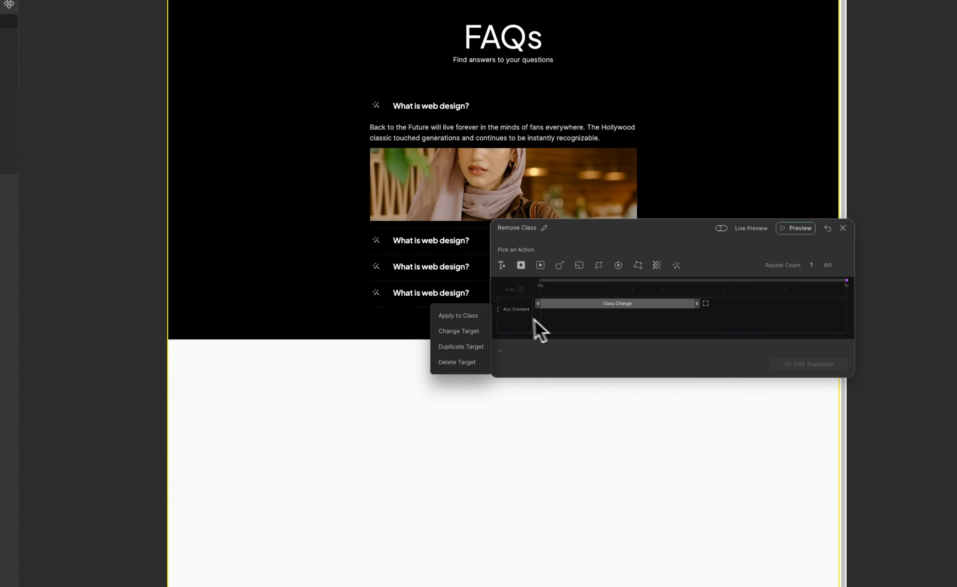
left_click(521, 318)
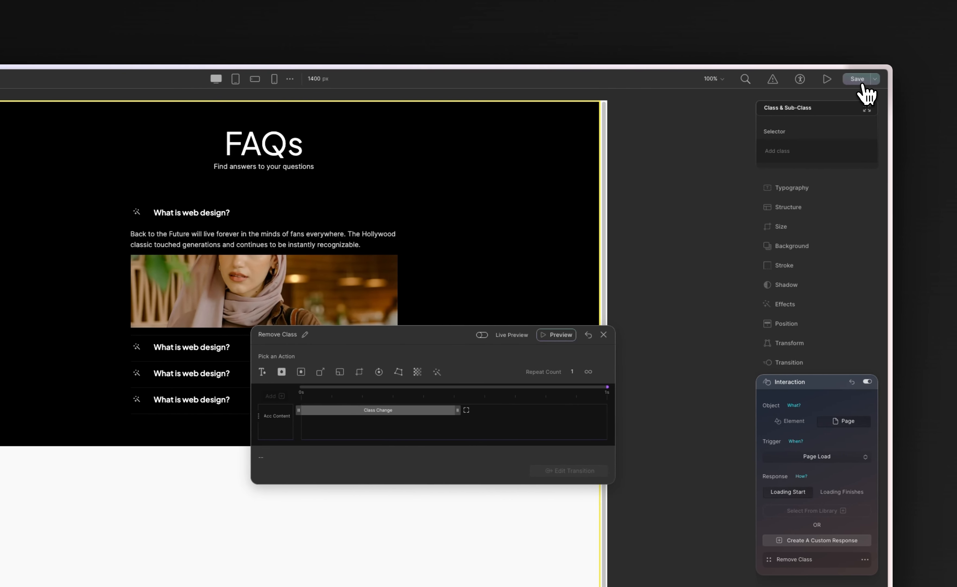
Preview the page and test the accordion by toggling all four FAQ items open and closed in varying order
left_click(827, 80)
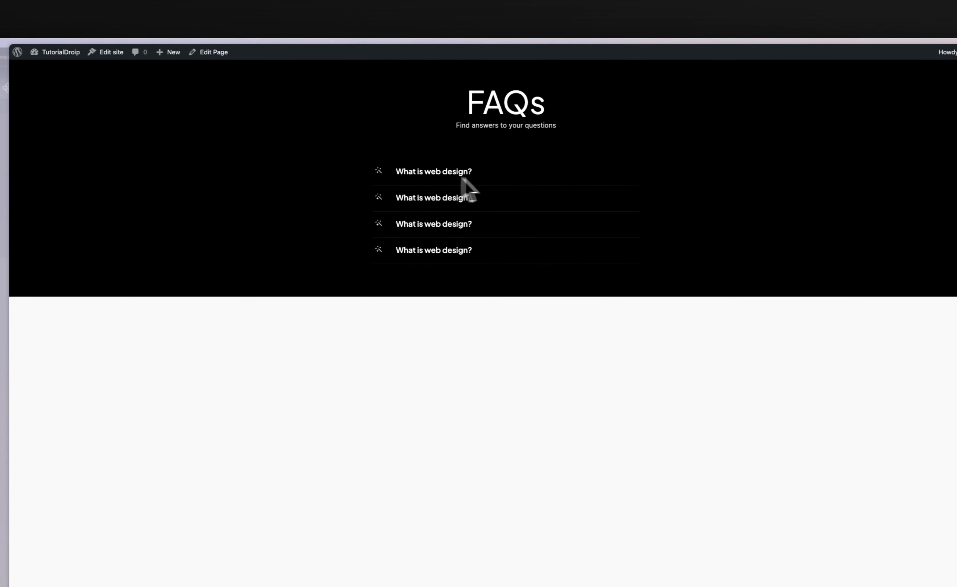
left_click(438, 205)
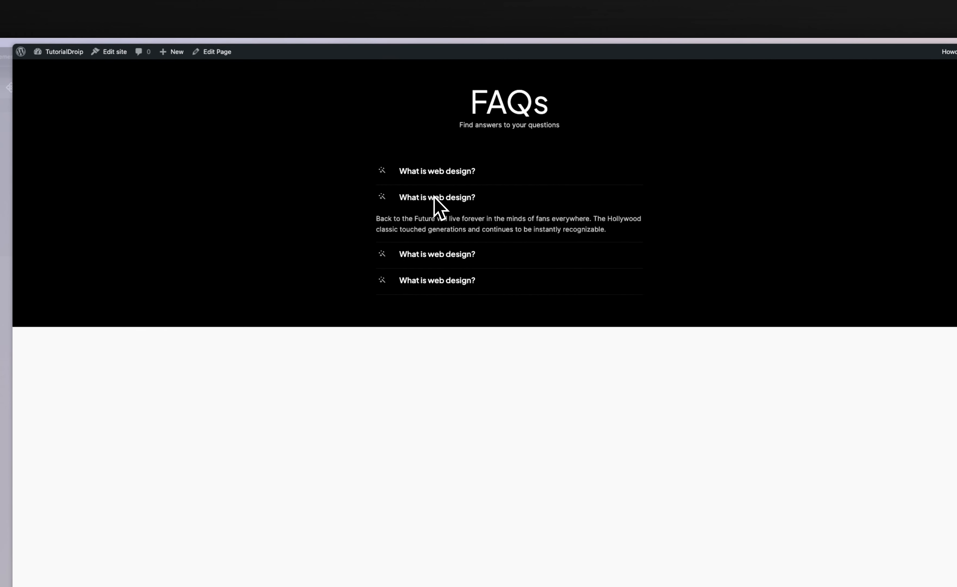
left_click(438, 171)
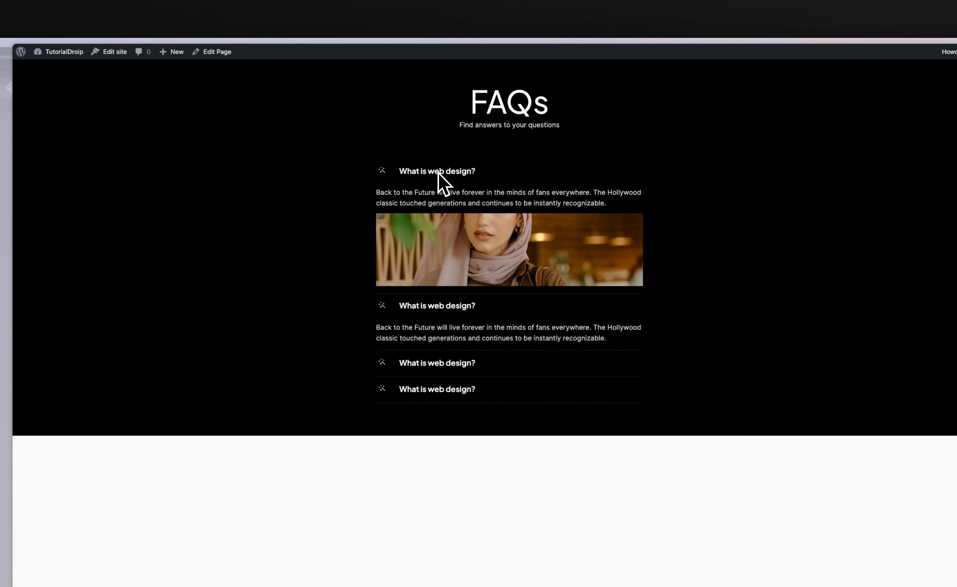
left_click(438, 173)
left_click(435, 255)
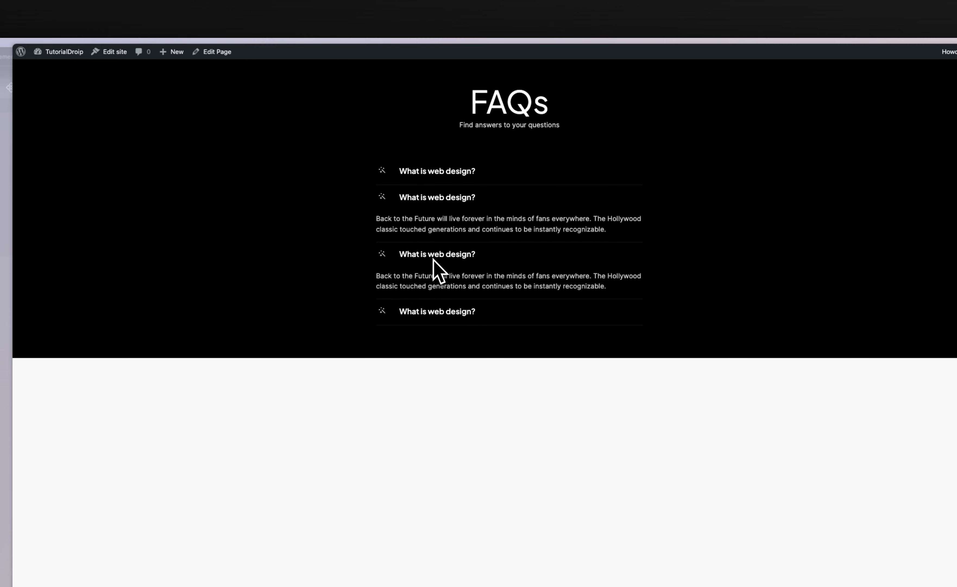
left_click(434, 302)
left_click(435, 197)
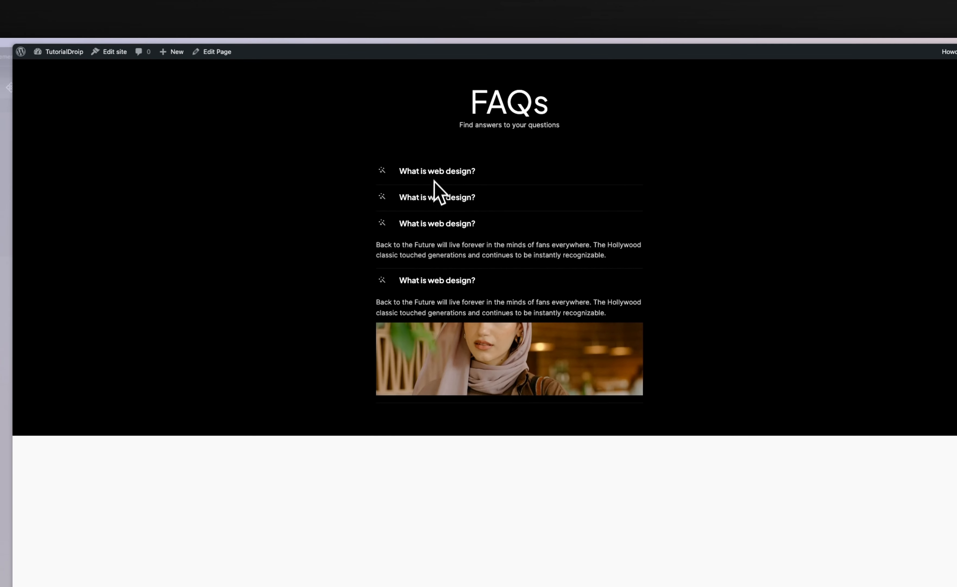
left_click(435, 172)
left_click(432, 306)
left_click(432, 306)
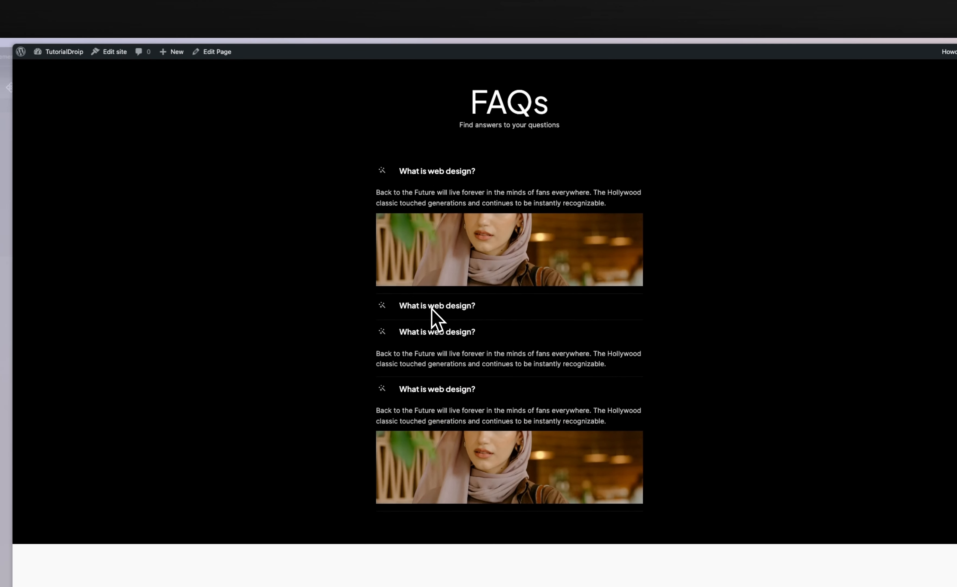
left_click(430, 333)
left_click(434, 309)
left_click(449, 172)
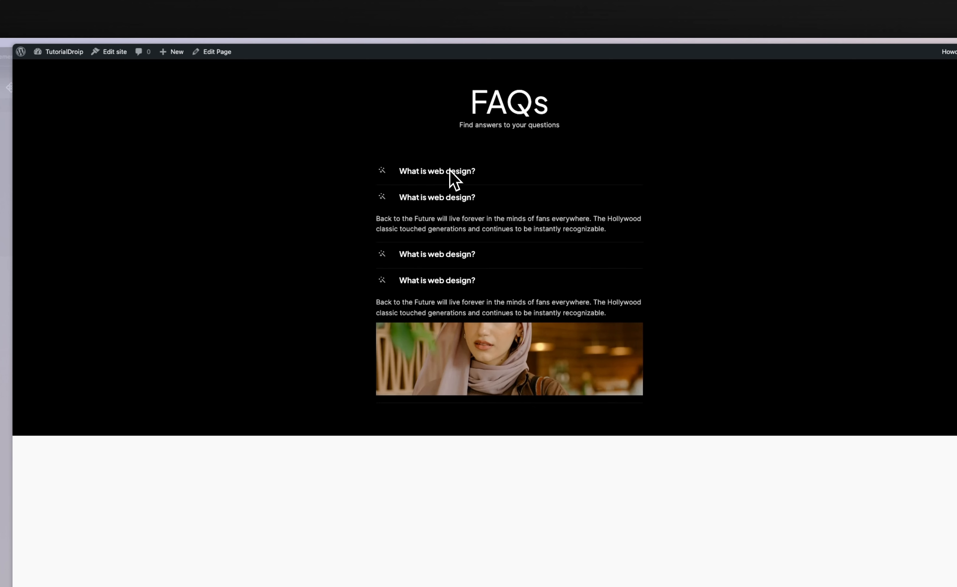
left_click(443, 252)
left_click(440, 261)
left_click(442, 280)
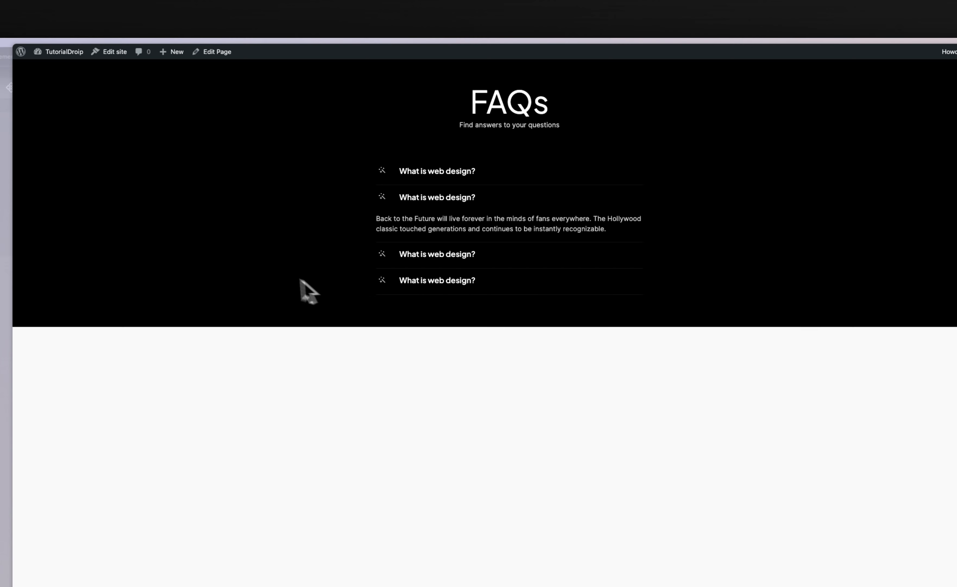
left_click(415, 199)
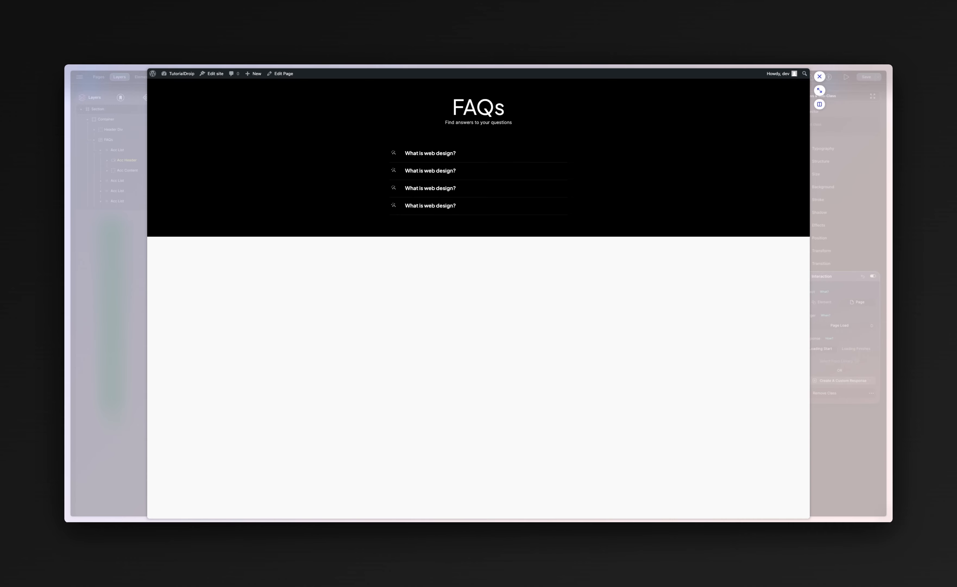
Expand and collapse the first two FAQ items in the preview, and close the preview and the Remove Class timeline
left_click(446, 154)
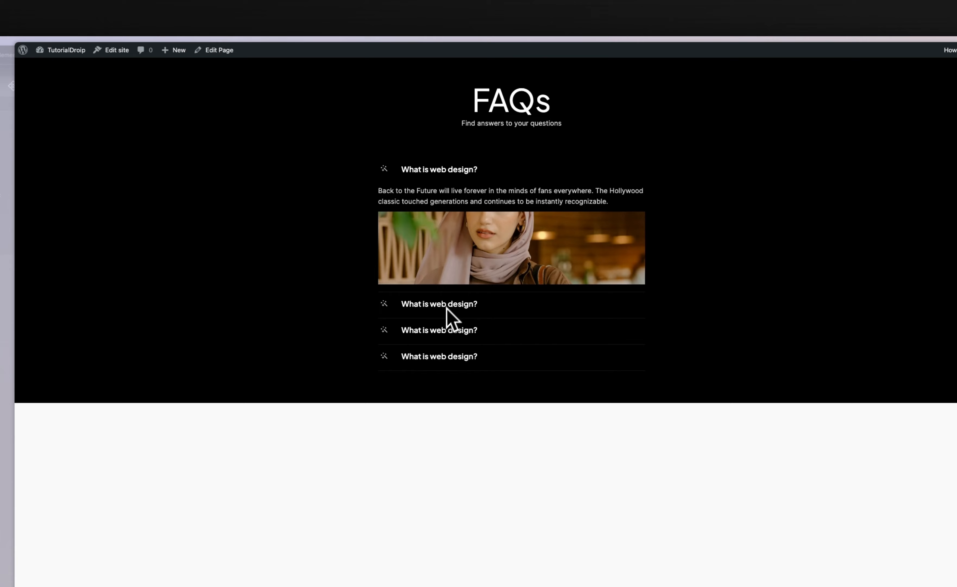
left_click(447, 308)
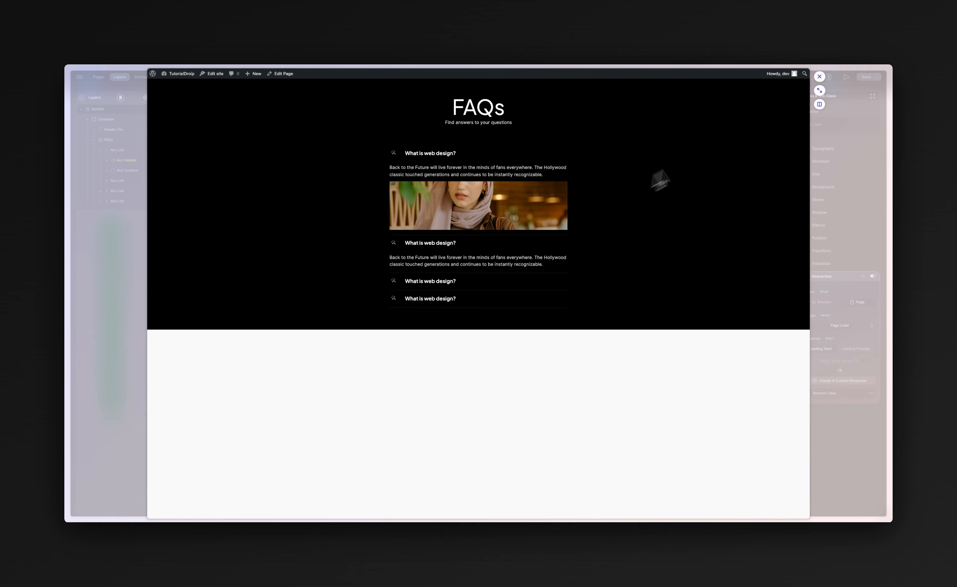
left_click(434, 157)
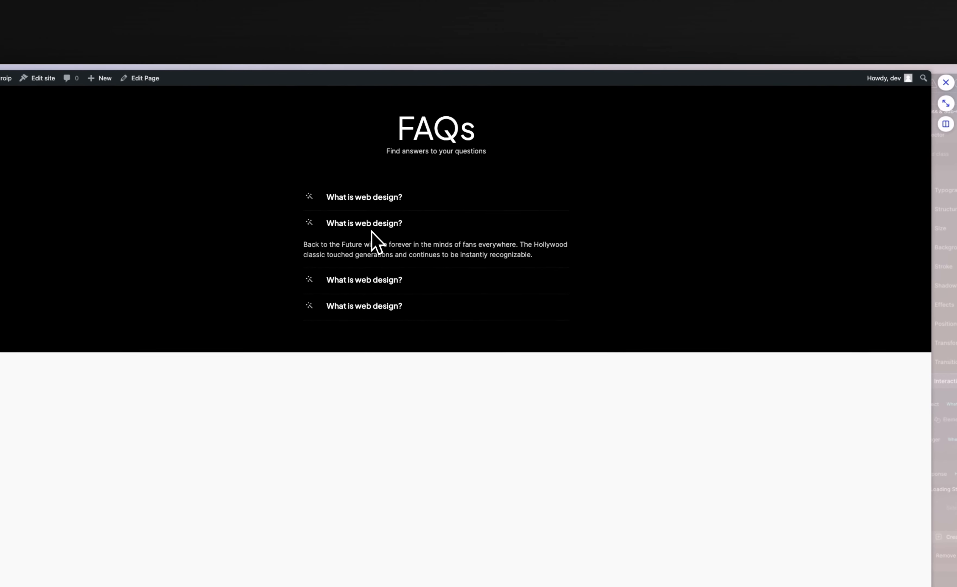
left_click(375, 217)
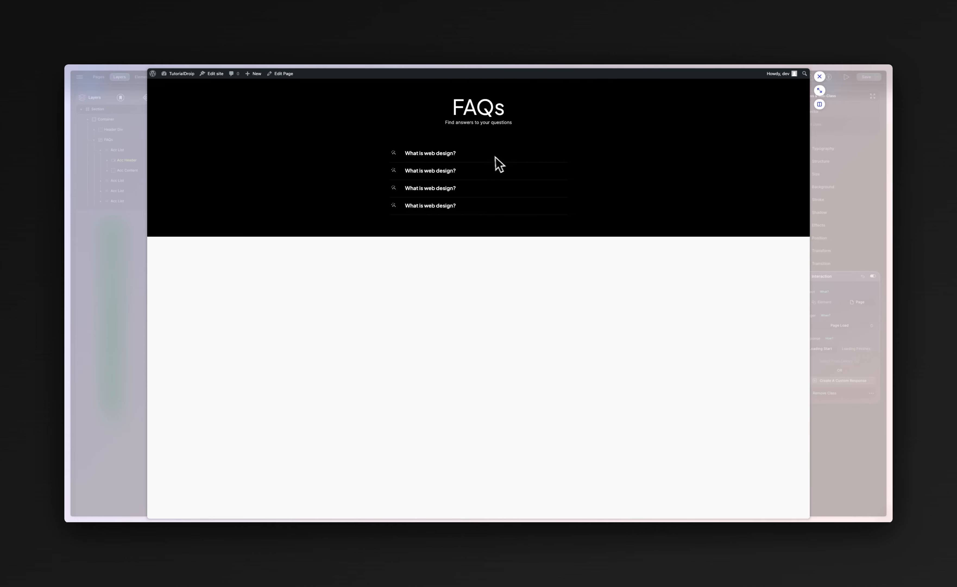
left_click(820, 76)
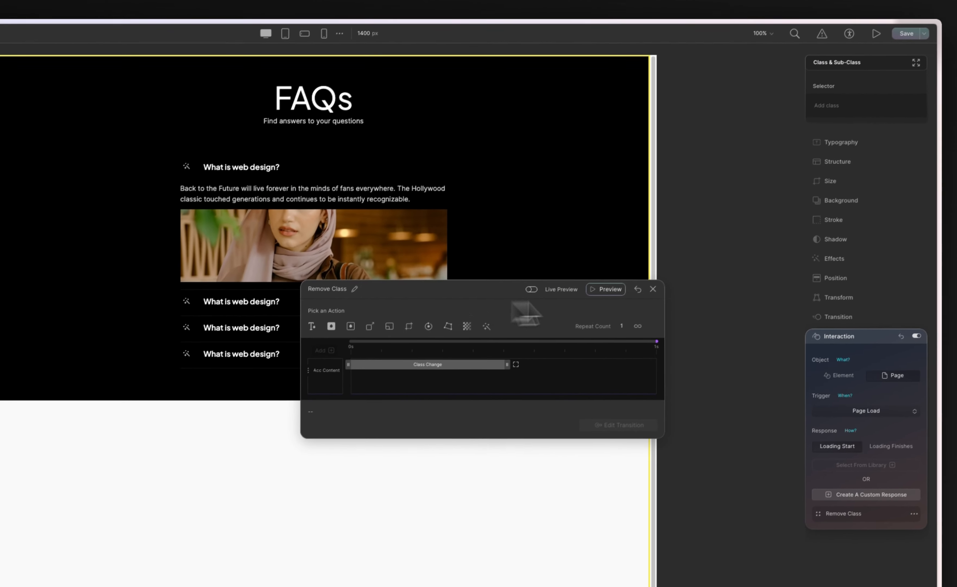
left_click(652, 288)
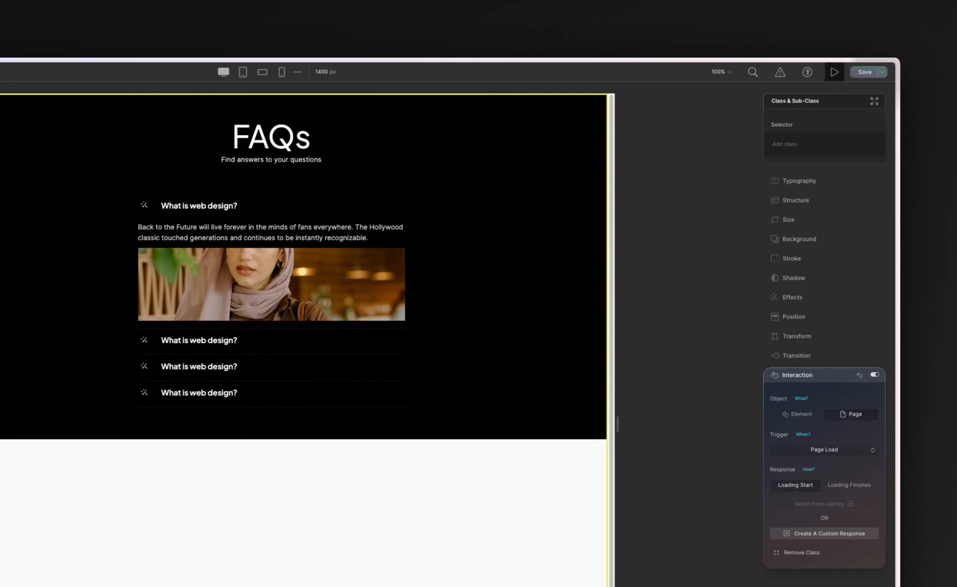